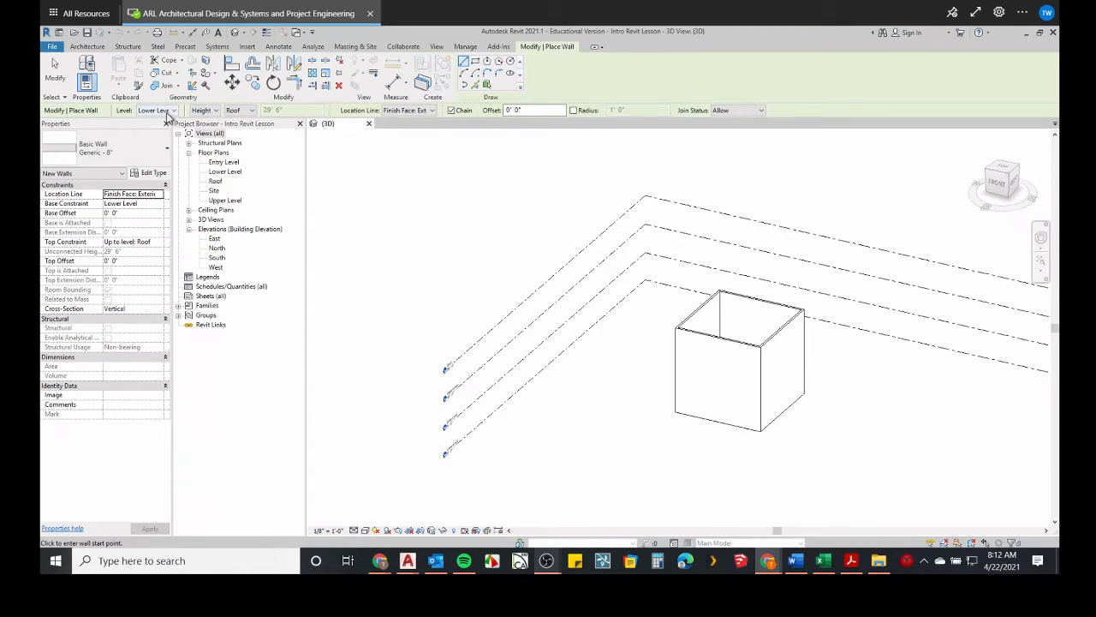
{"action": "left_click", "coordinate": [408, 113]}
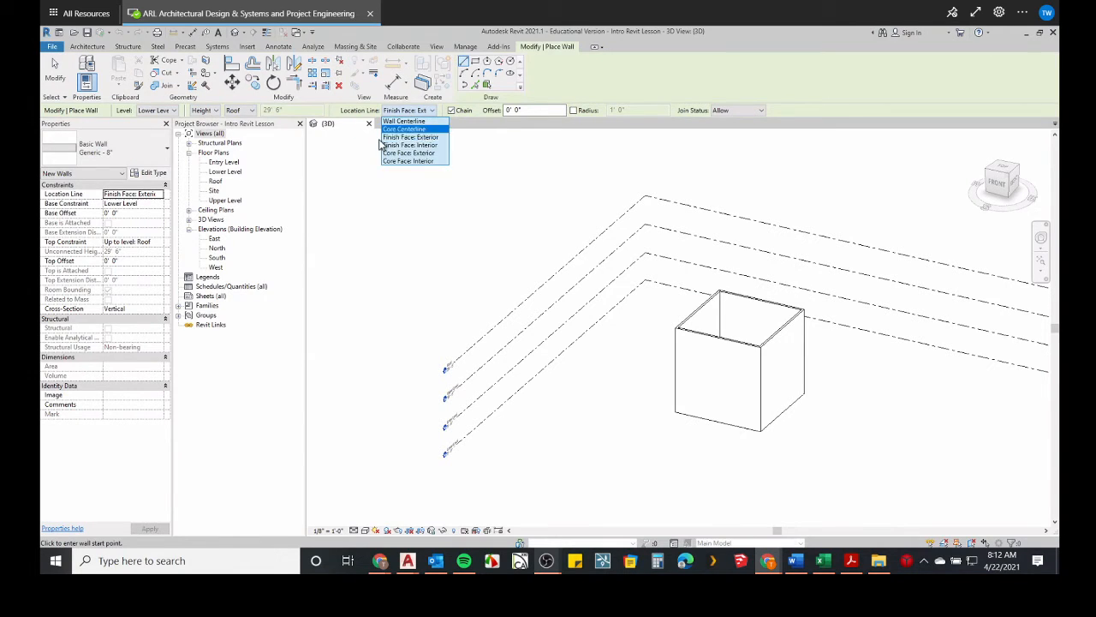
{"action": "left_click", "coordinate": [257, 121]}
{"action": "left_click", "coordinate": [251, 112]}
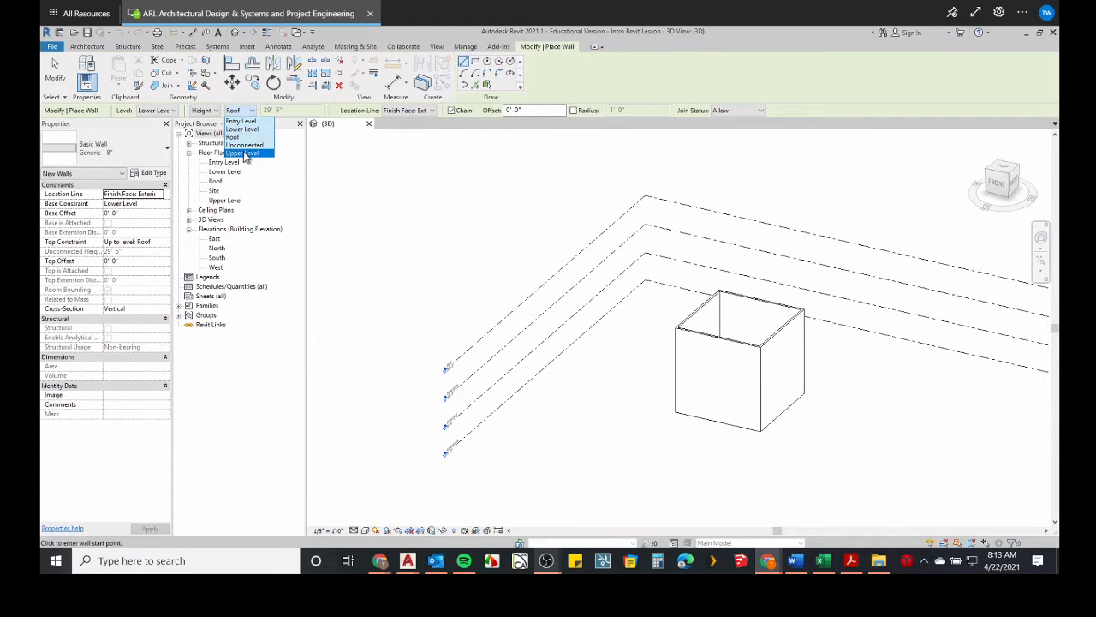
{"action": "left_click", "coordinate": [719, 380]}
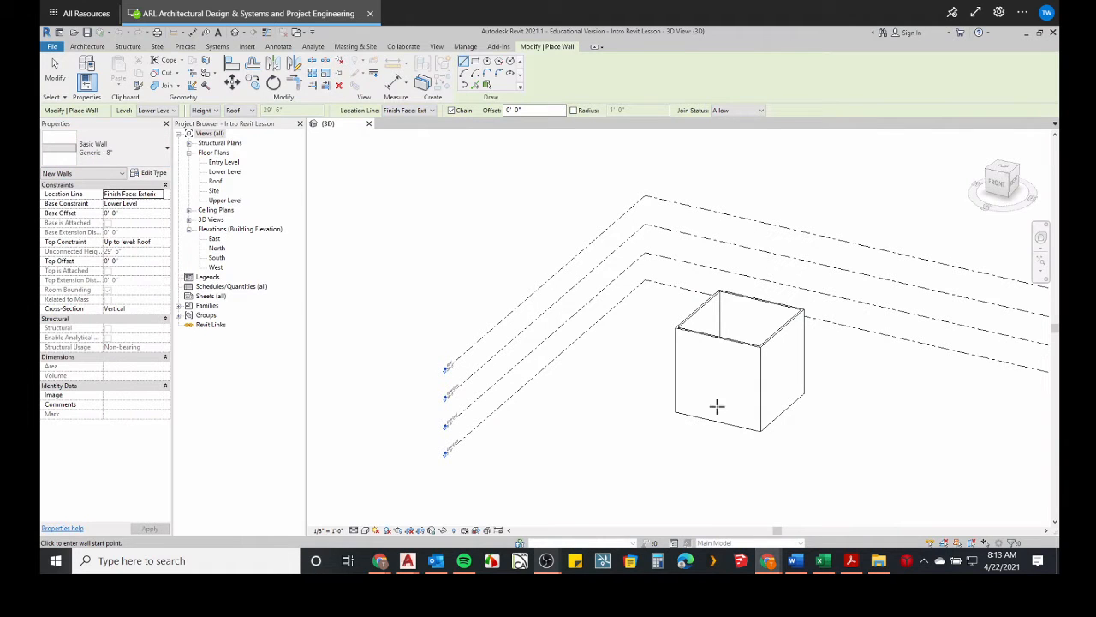
Exit the Wall tool and delete the existing box of four walls in the 3D view.
{"action": "mouse_move", "coordinate": [717, 406]}
{"action": "middle_mouse_down", "text": "shift"}
{"action": "mouse_move", "coordinate": [693, 374]}
{"action": "mouse_move", "coordinate": [757, 416]}
{"action": "mouse_move", "coordinate": [585, 352]}
{"action": "mouse_move", "coordinate": [677, 414]}
{"action": "mouse_move", "coordinate": [707, 416]}
{"action": "middle_mouse_up", "text": "shift"}
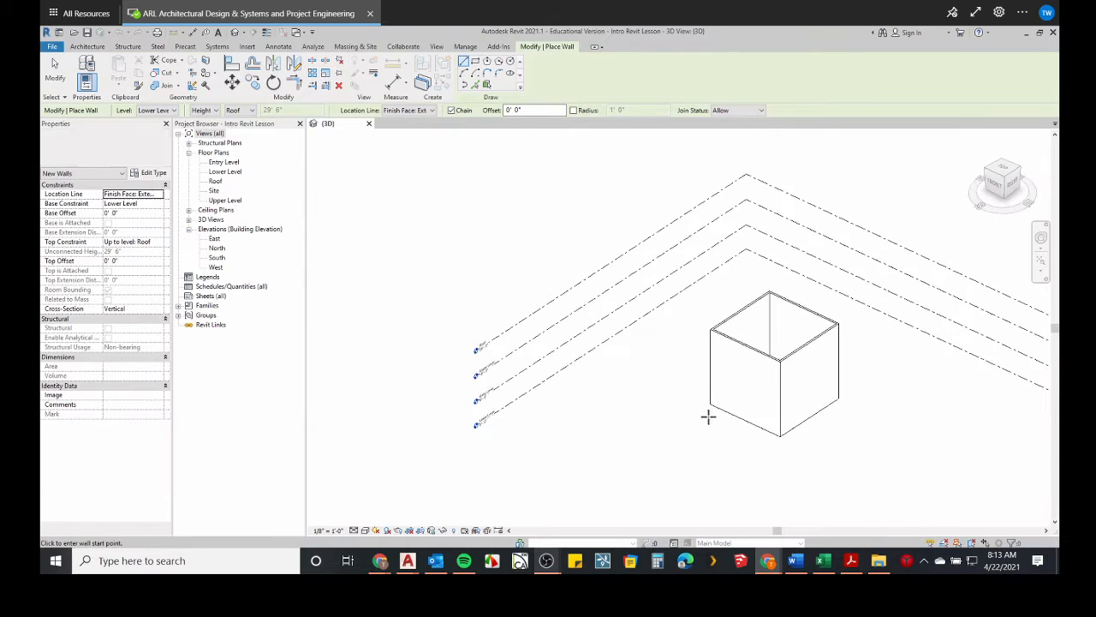
{"action": "left_click", "coordinate": [808, 435]}
{"action": "key", "text": "Escape"}
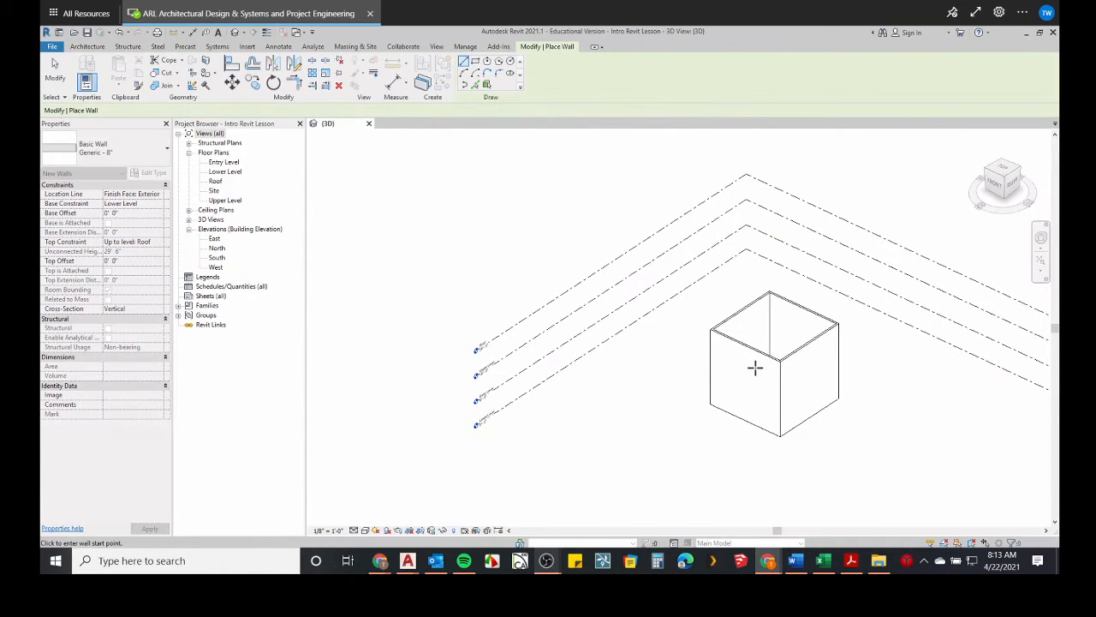
{"action": "key", "text": "Escape"}
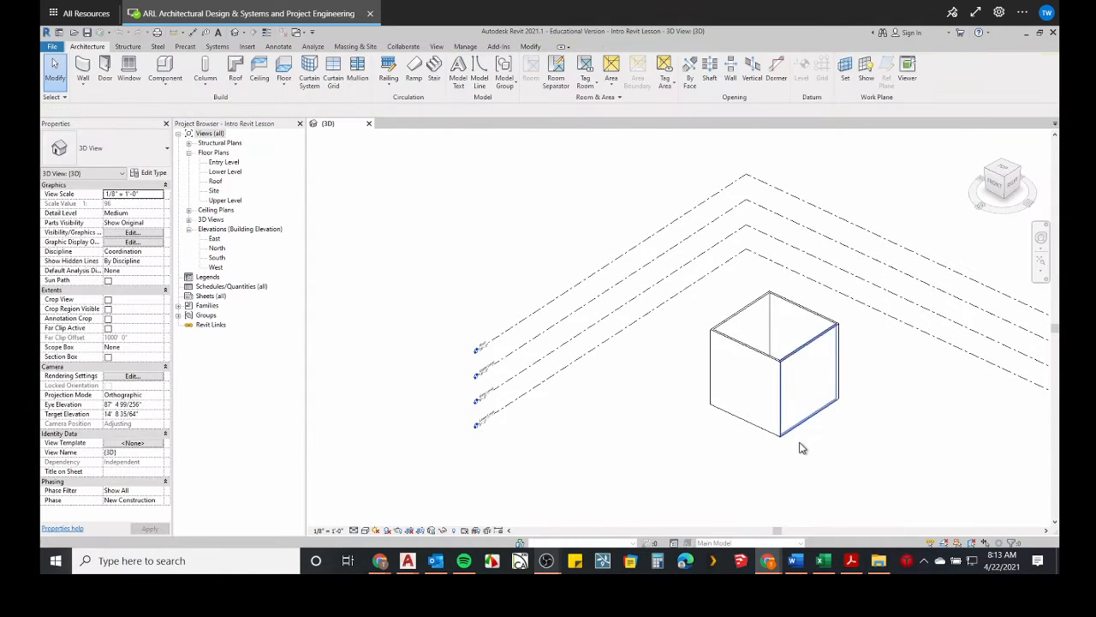
{"action": "key", "text": "Tab"}
{"action": "left_click", "coordinate": [741, 334]}
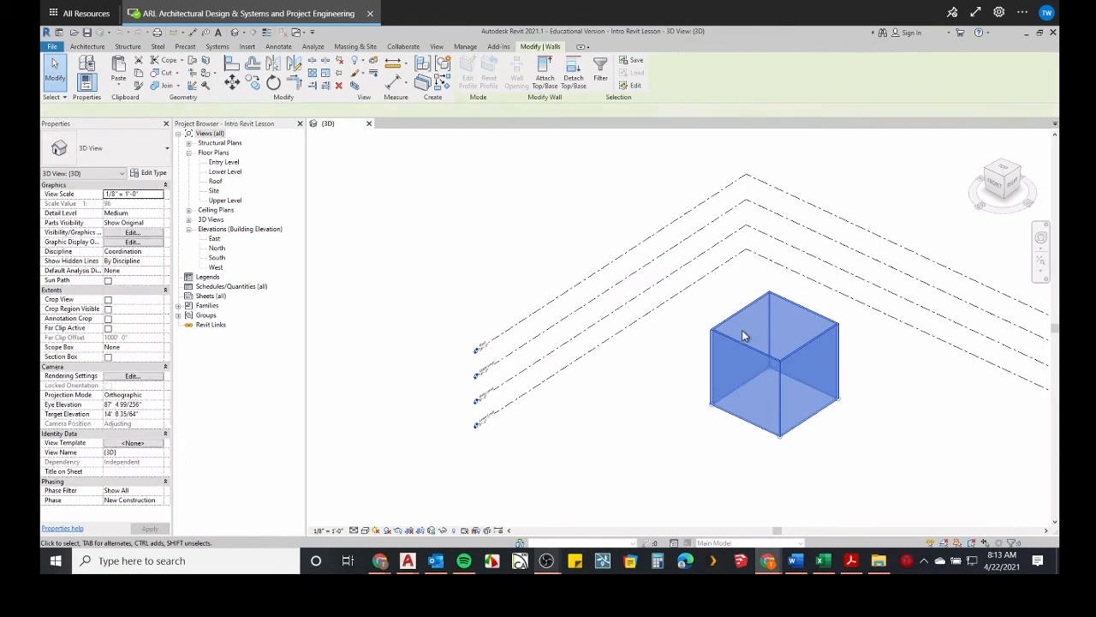
{"action": "key", "text": "Delete"}
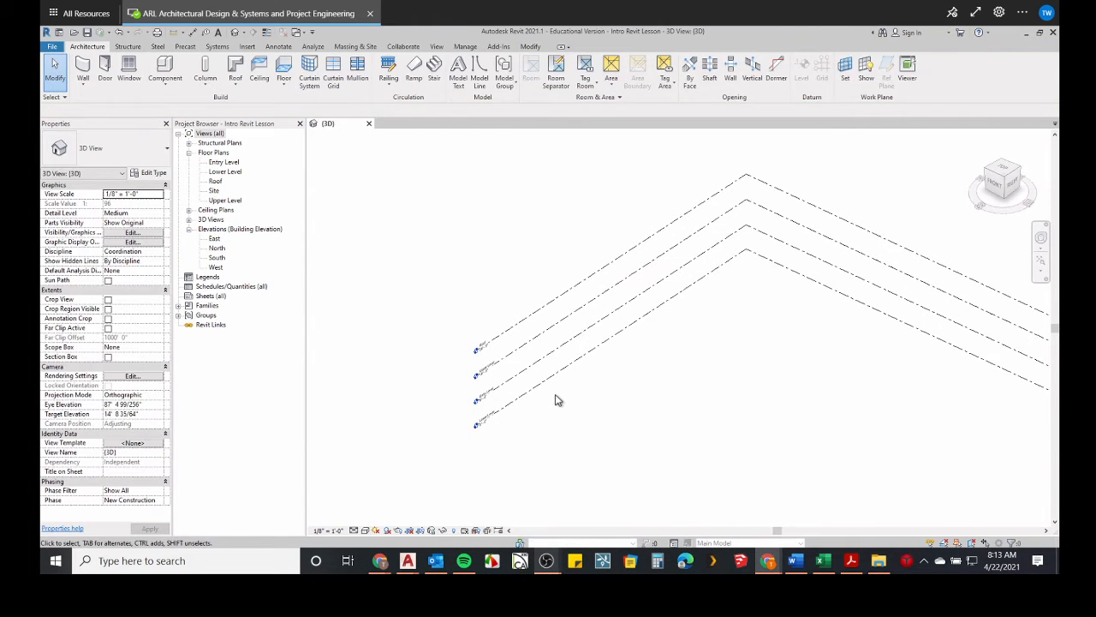
Open the East elevation and examine the level names and heights.
{"action": "double_click", "coordinate": [214, 239]}
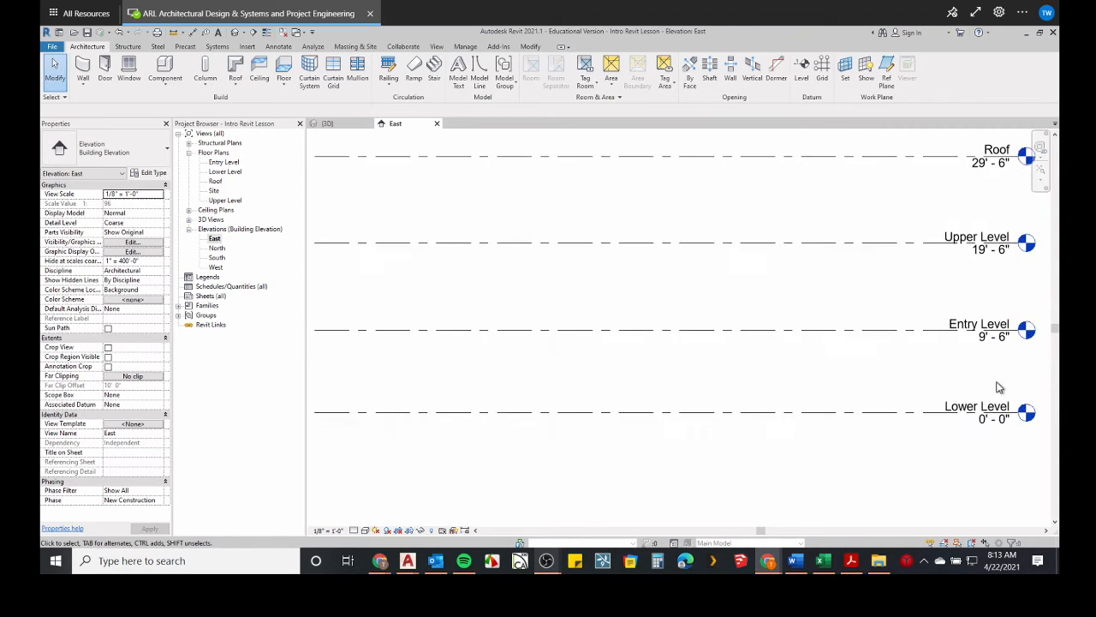
{"action": "scroll", "coordinate": [825, 372], "scroll_direction": "up", "scroll_amount": 5}
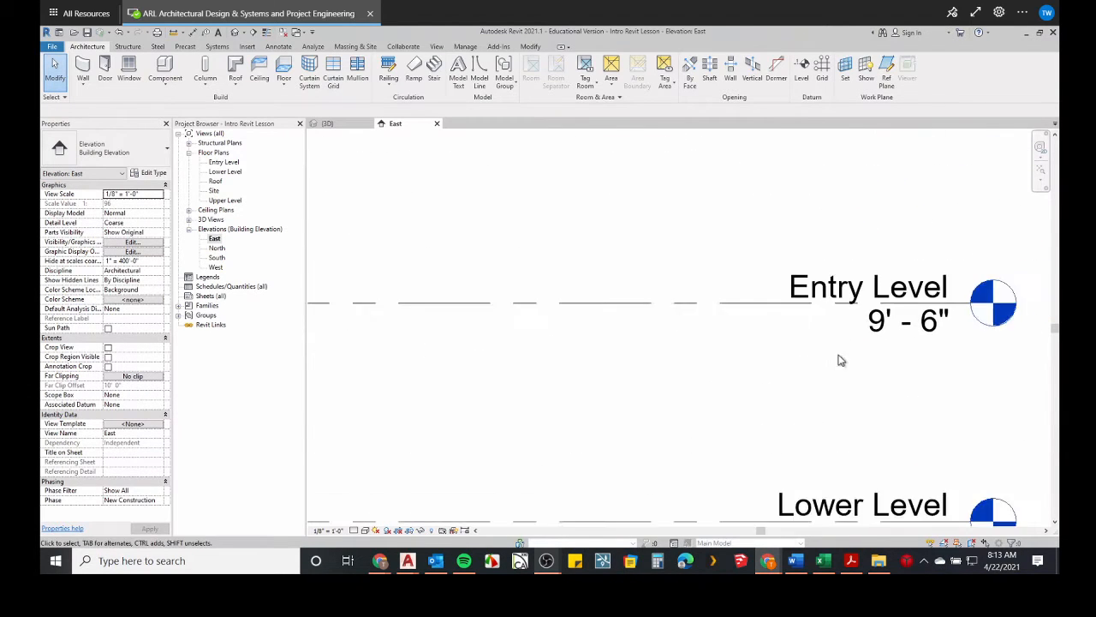
{"action": "scroll", "coordinate": [840, 361], "scroll_direction": "down", "scroll_amount": 4}
{"action": "scroll", "coordinate": [931, 299], "scroll_direction": "up", "scroll_amount": 1}
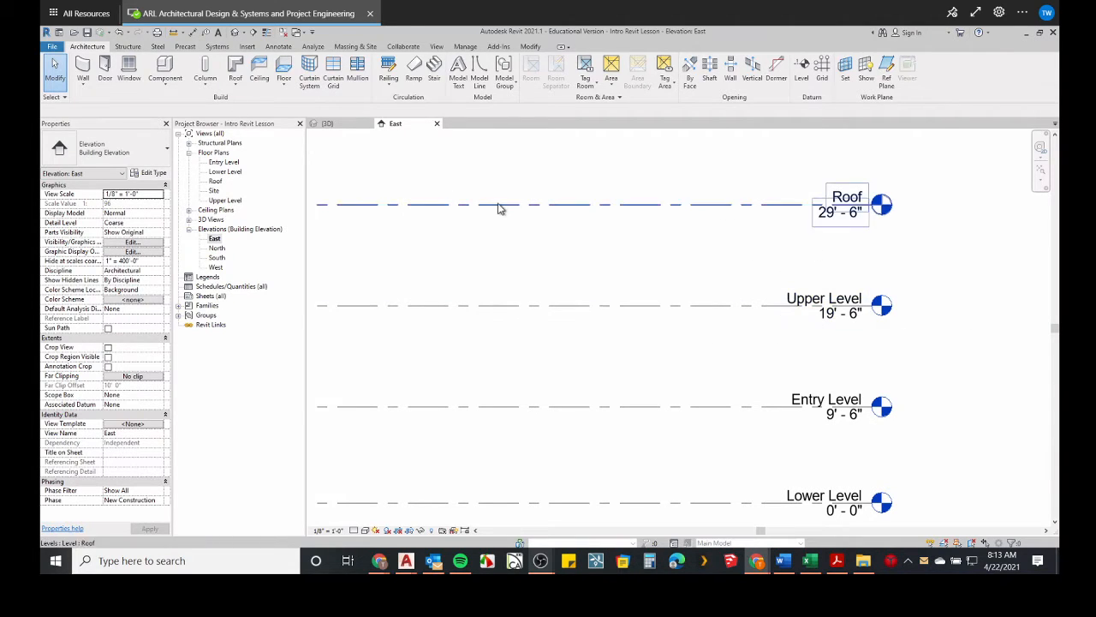
Open the Lower Level floor plan.
{"action": "left_click", "coordinate": [328, 123]}
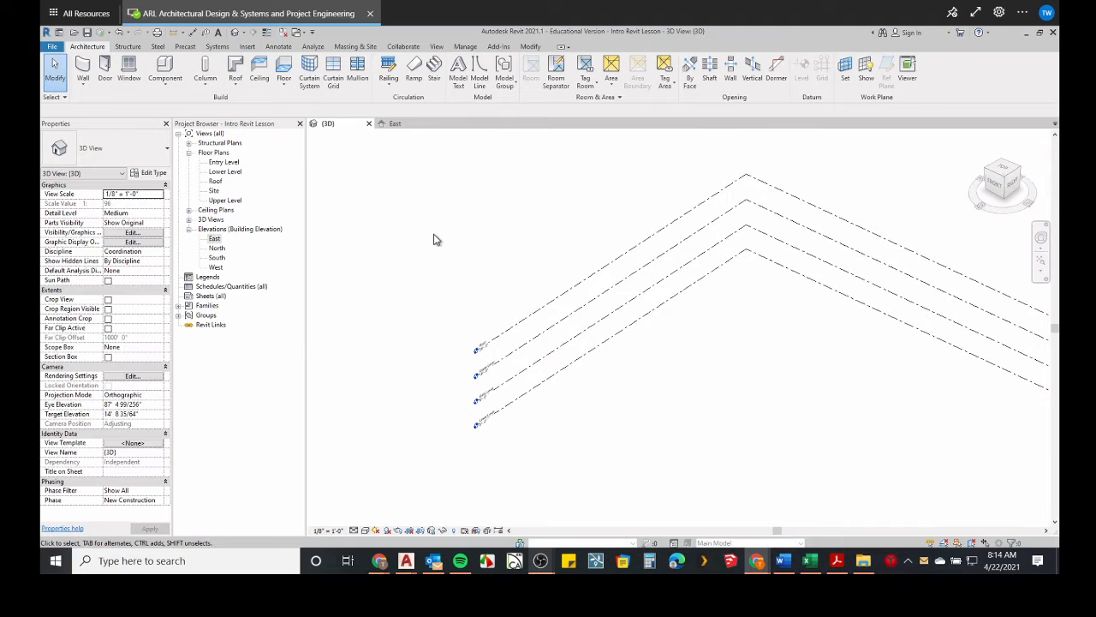
{"action": "left_click", "coordinate": [226, 174]}
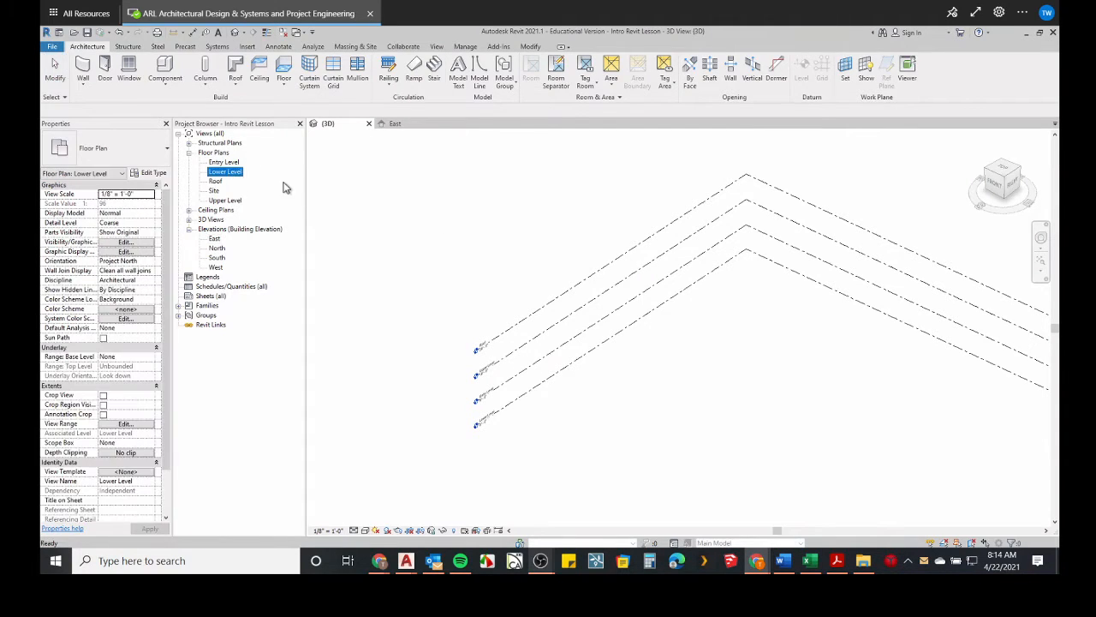
{"action": "double_click", "coordinate": [225, 173]}
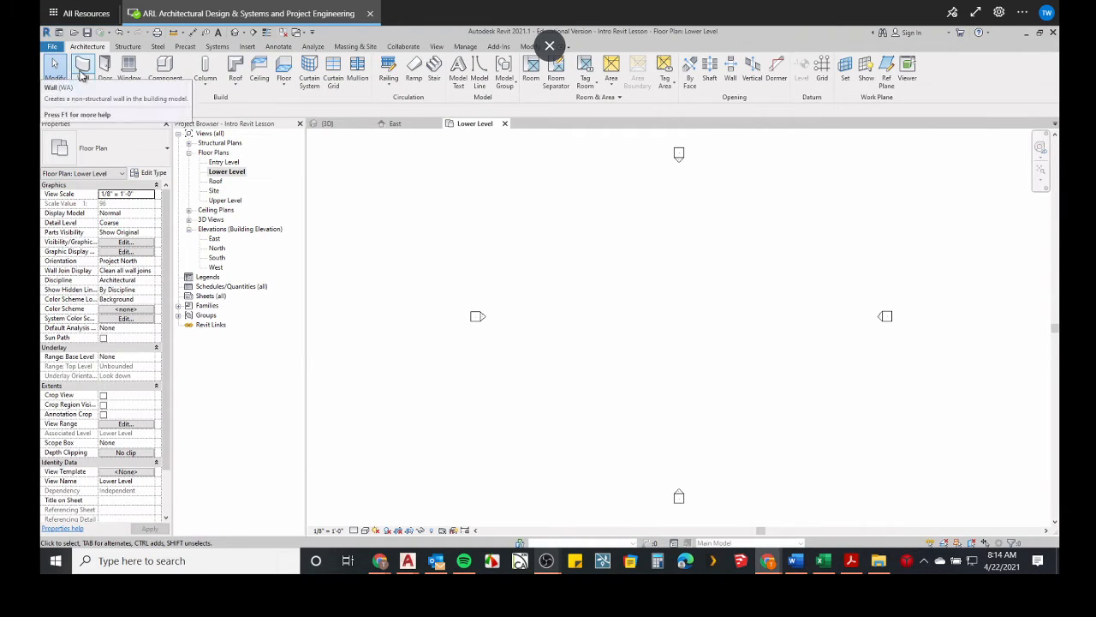
Start the Wall tool with height up to Roof and location line Finish Face: Exterior.
{"action": "left_click", "coordinate": [82, 72]}
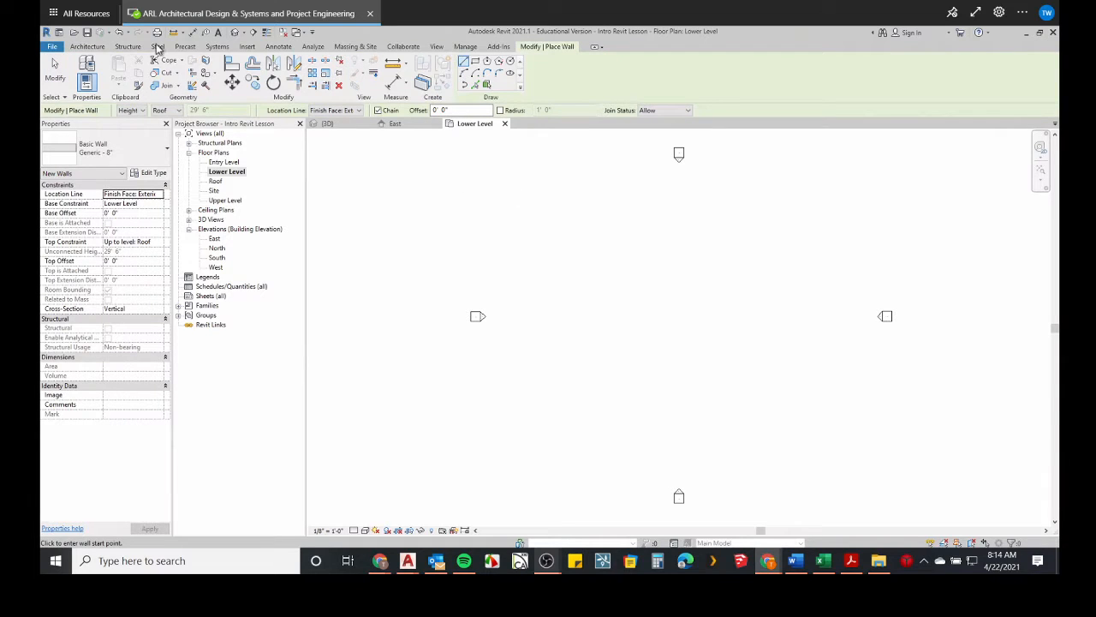
{"action": "left_click", "coordinate": [88, 46]}
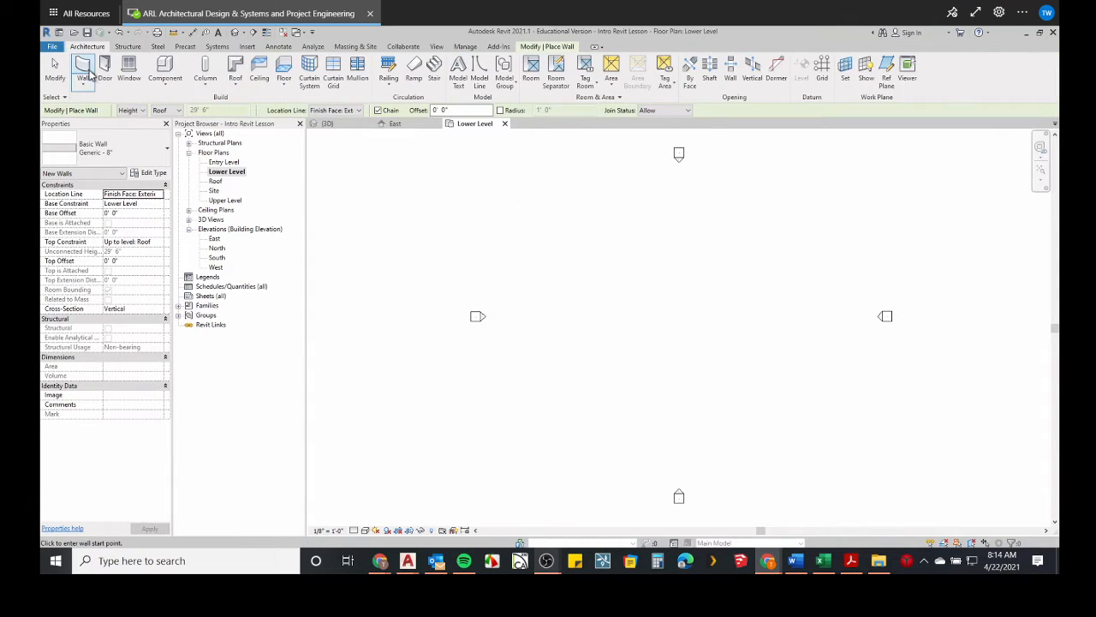
{"action": "left_click", "coordinate": [85, 74]}
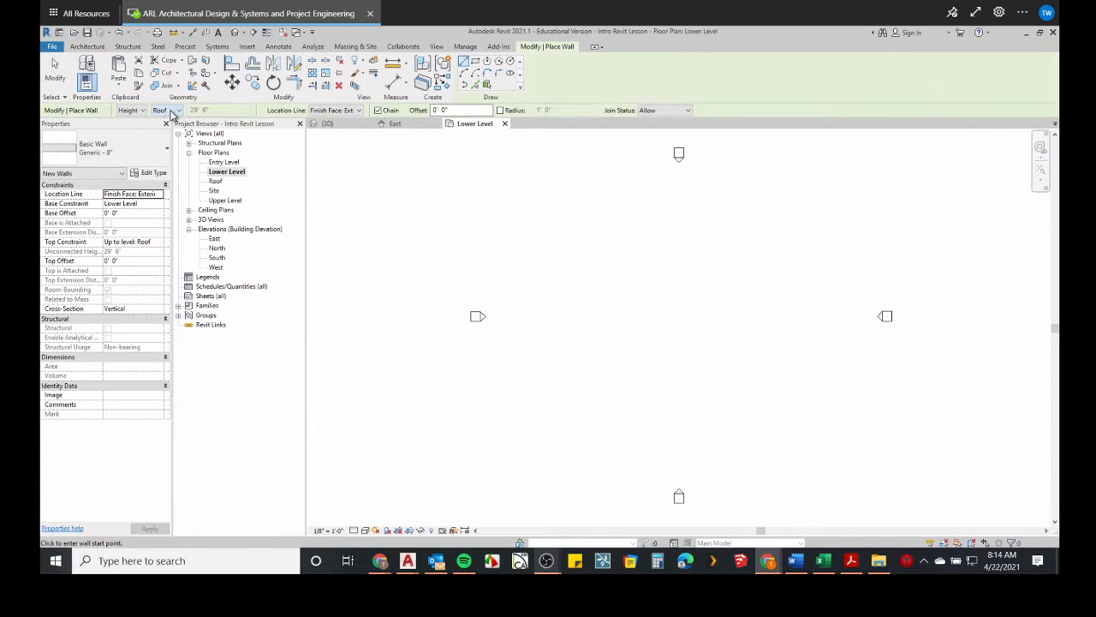
{"action": "left_click", "coordinate": [173, 112]}
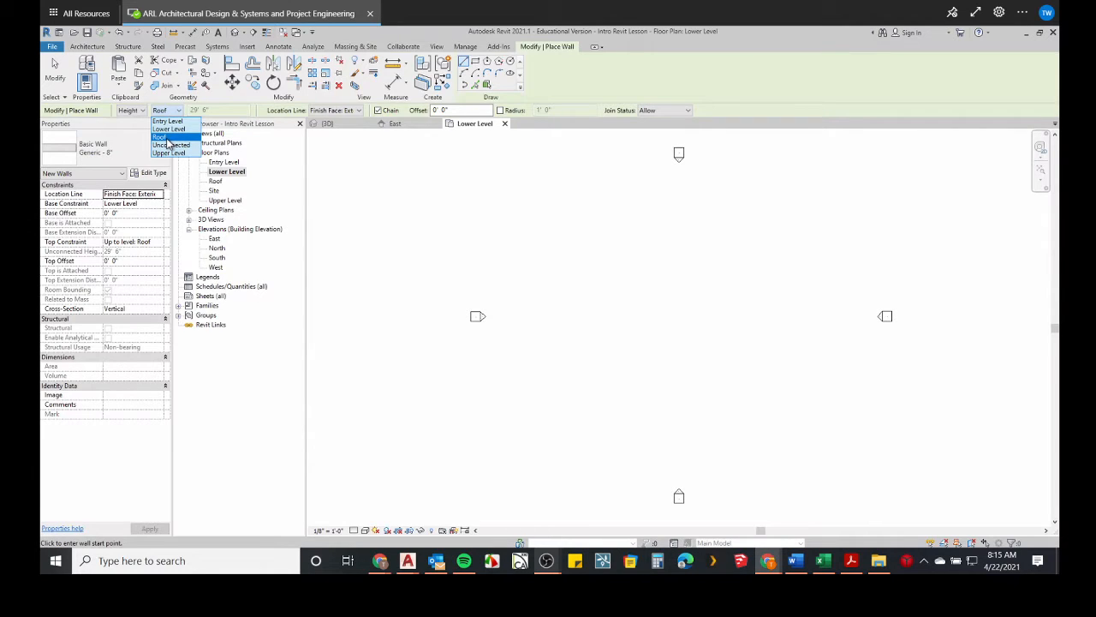
{"action": "left_click", "coordinate": [166, 138]}
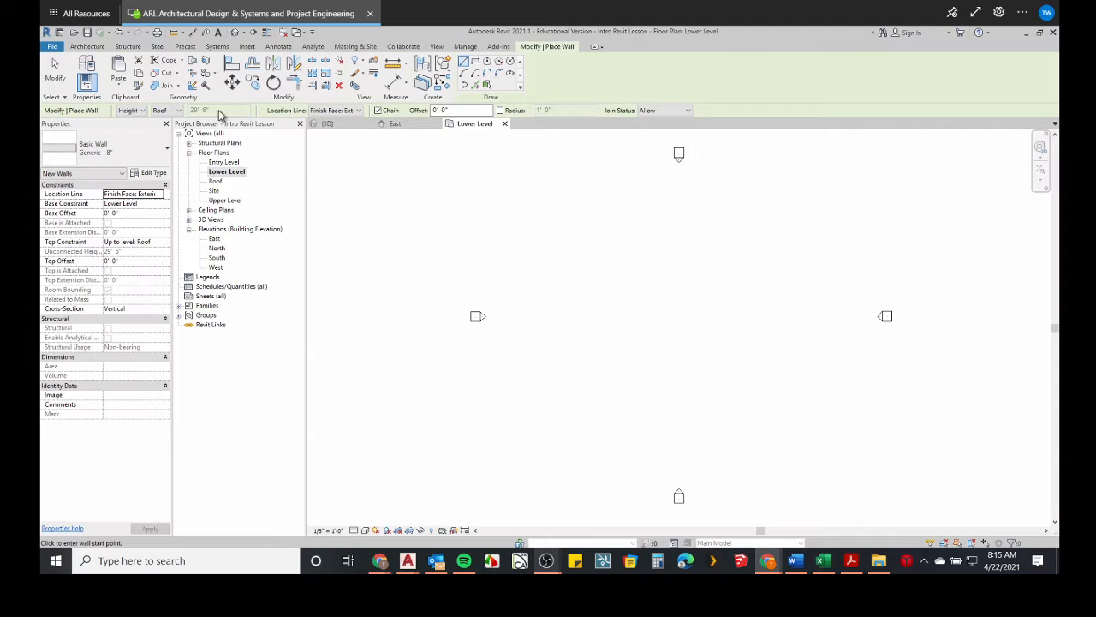
{"action": "left_click", "coordinate": [359, 111]}
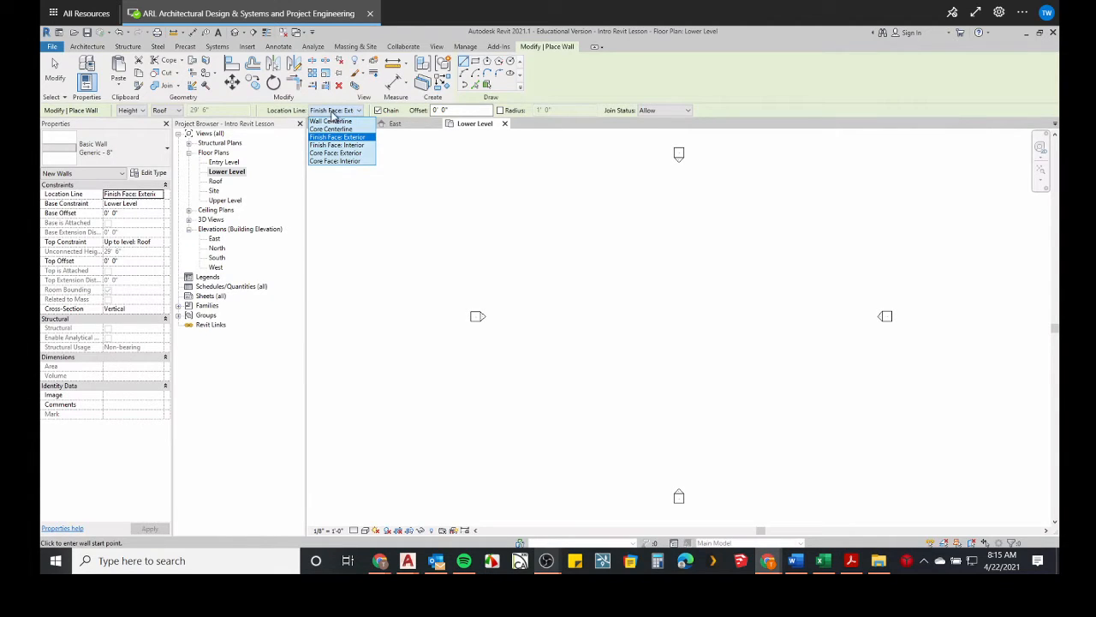
{"action": "left_click", "coordinate": [332, 122]}
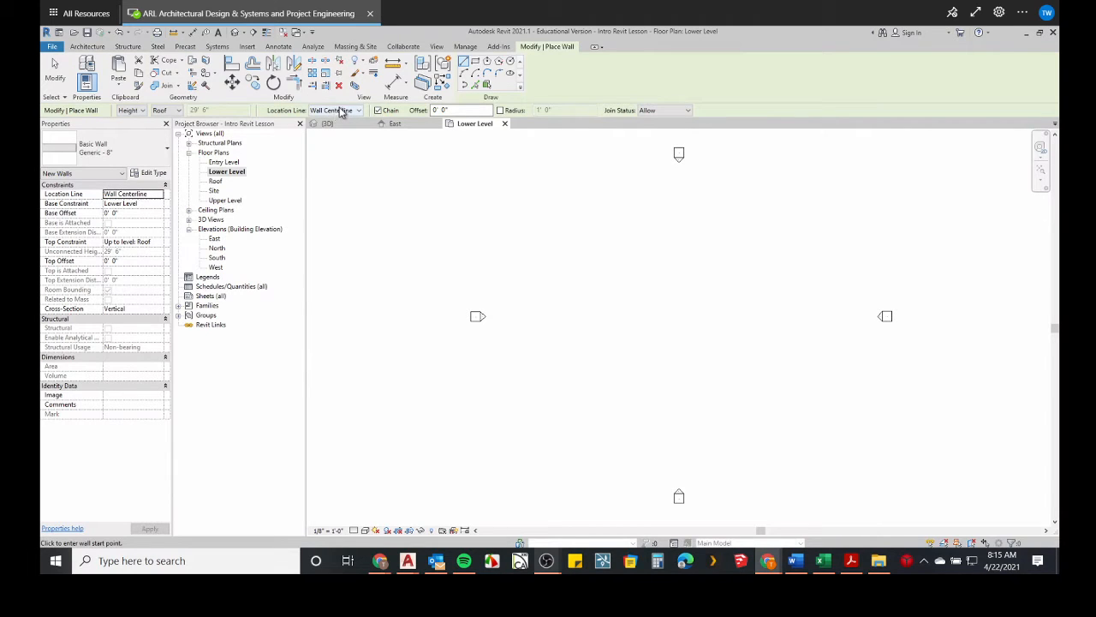
{"action": "left_click", "coordinate": [339, 111]}
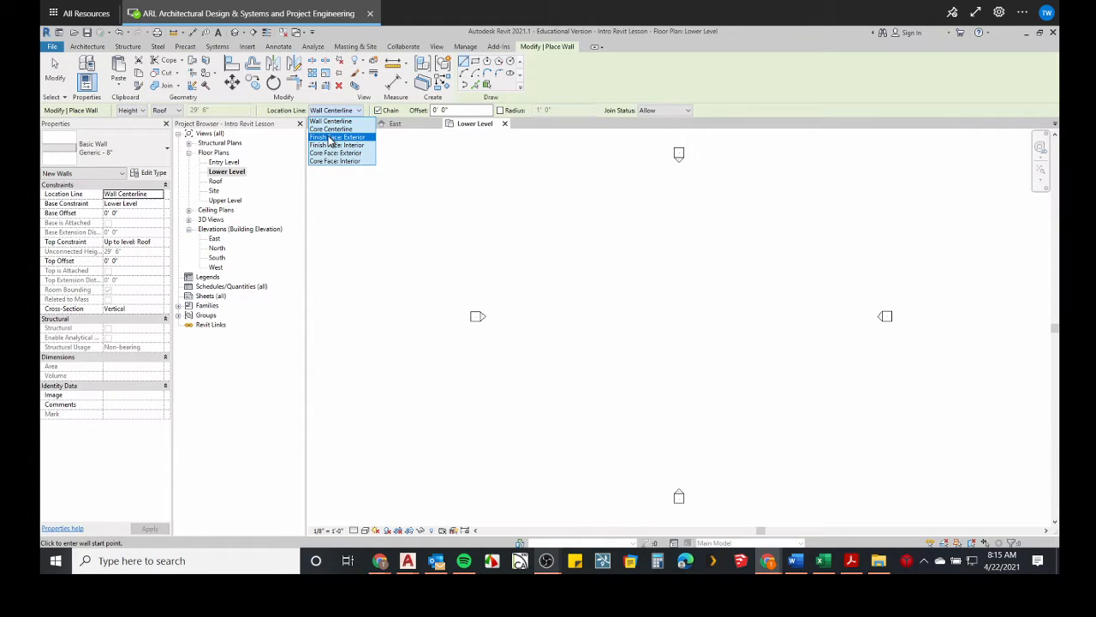
{"action": "left_click", "coordinate": [330, 137]}
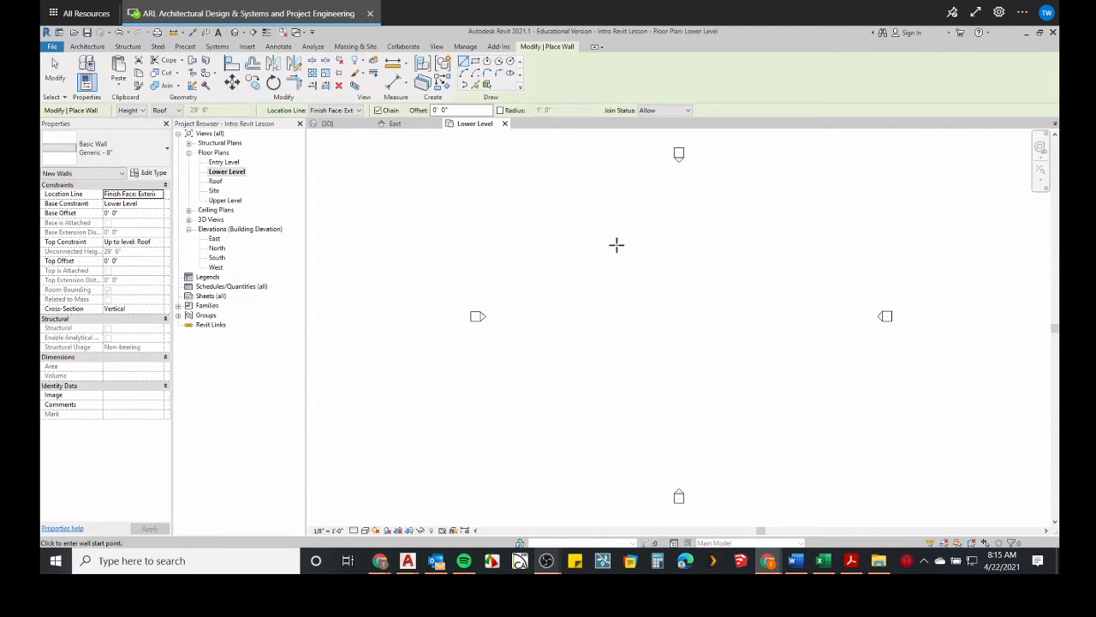
Draw the north and east walls of a chained square, each about 29'-6" long.
{"action": "scroll", "coordinate": [621, 269], "scroll_direction": "up", "scroll_amount": 2}
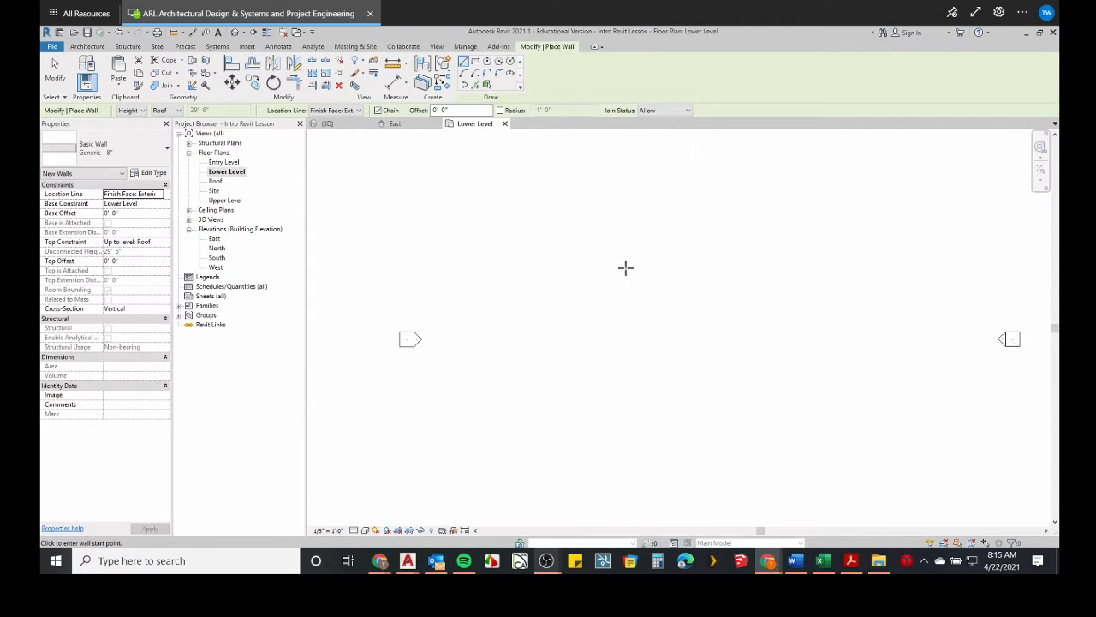
{"action": "left_click", "coordinate": [625, 268]}
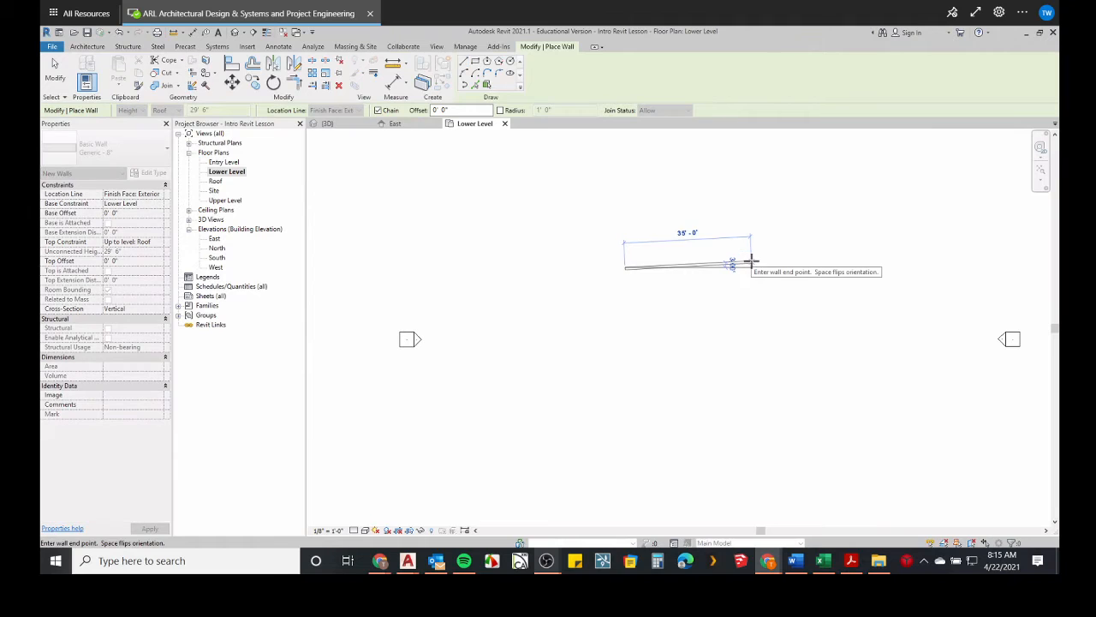
{"action": "scroll", "coordinate": [725, 266], "scroll_direction": "up", "scroll_amount": 2}
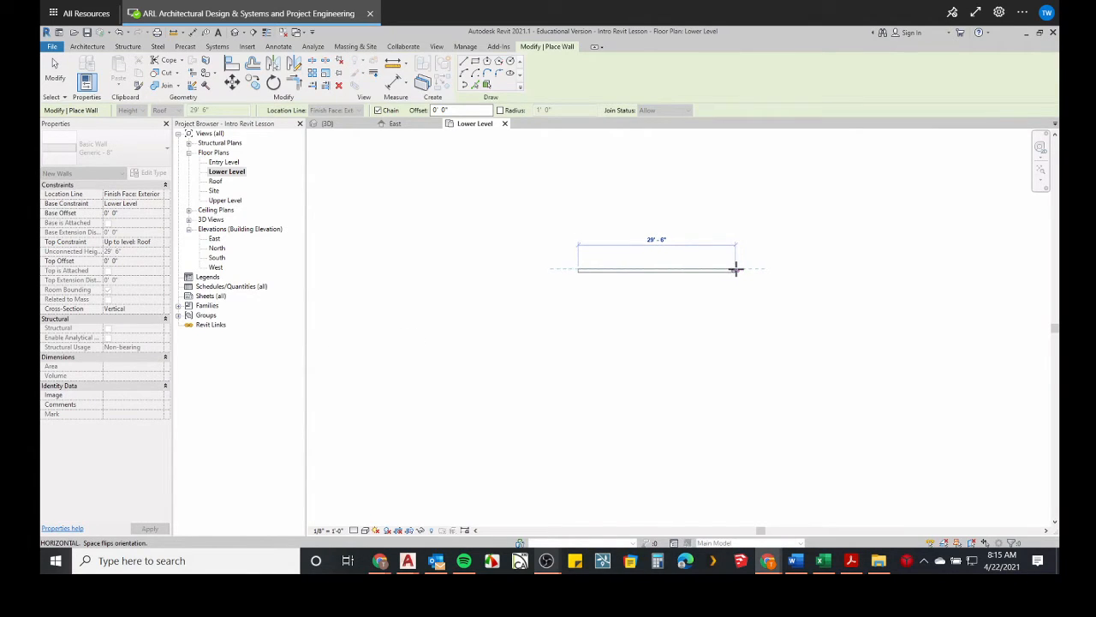
{"action": "left_click", "coordinate": [736, 270]}
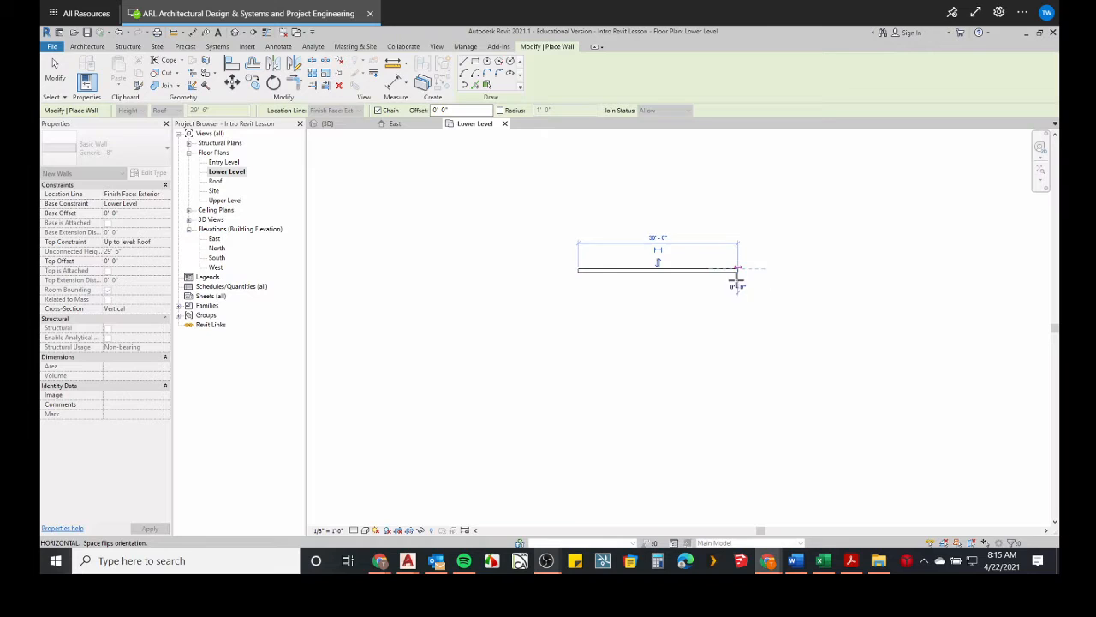
{"action": "left_click", "coordinate": [734, 429]}
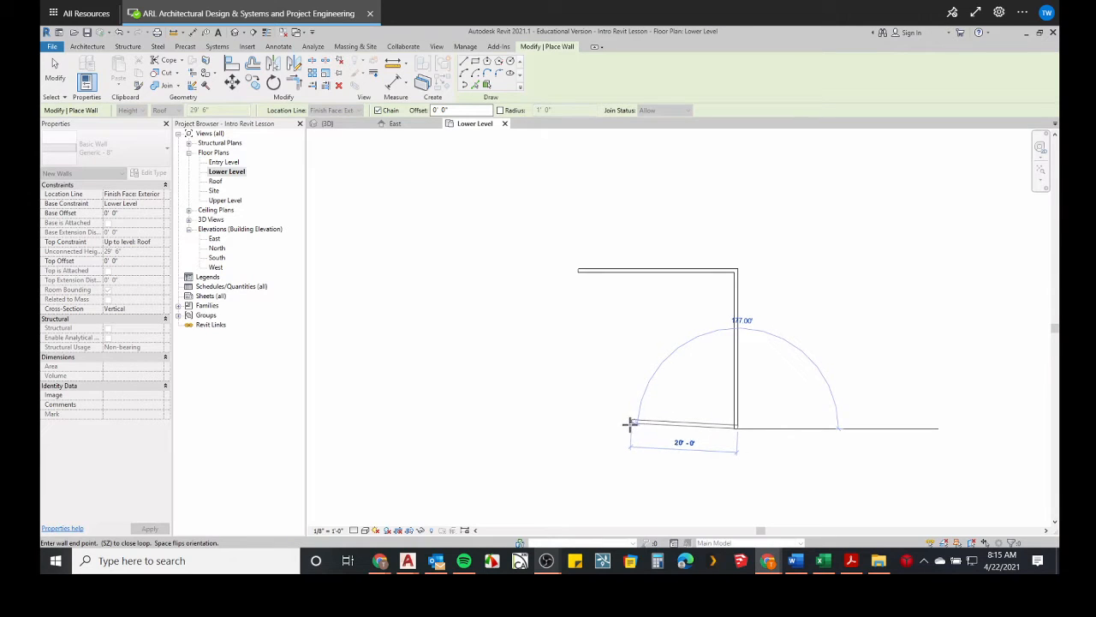
Draw the south wall 29'-6" and the west wall 30' long to close the square, then exit the Wall tool.
{"action": "type", "text": "29 8"}
{"action": "key", "text": "Return"}
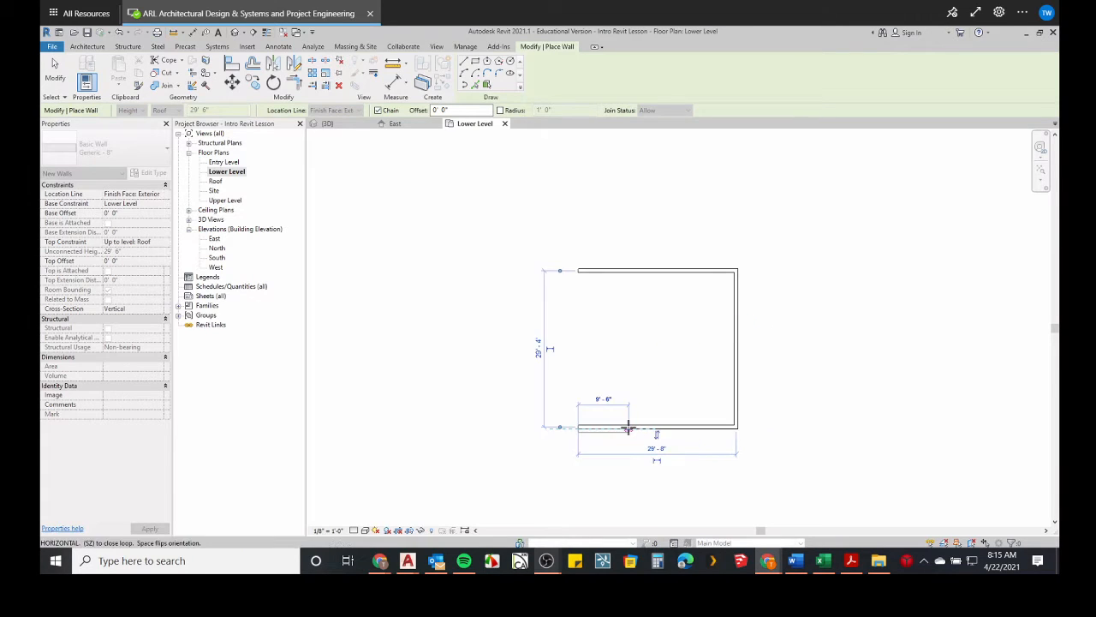
{"action": "type", "text": "30"}
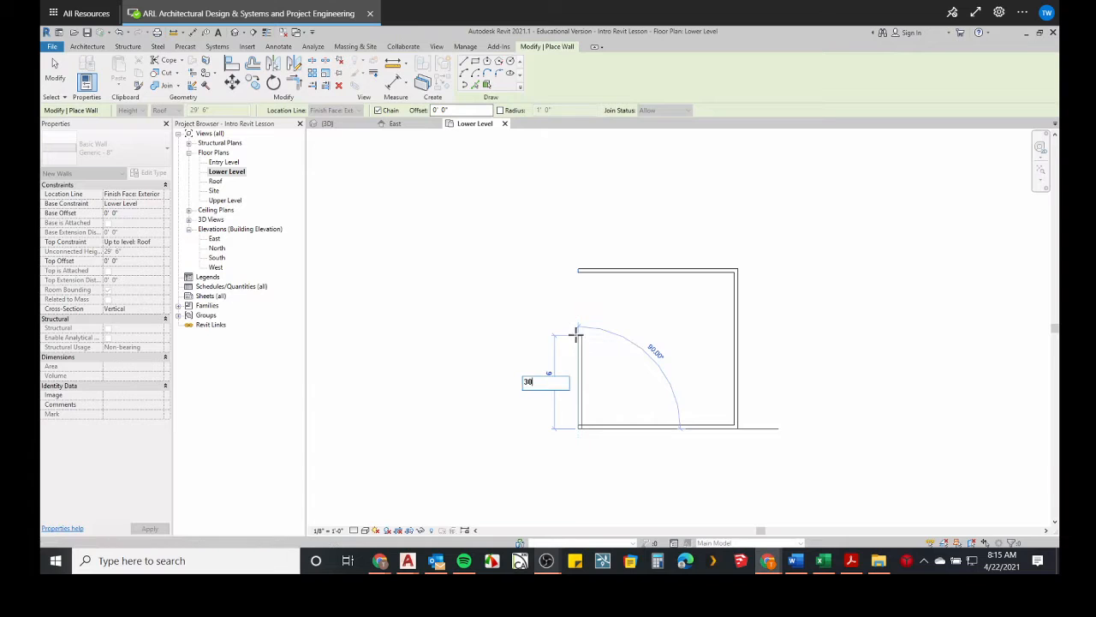
{"action": "key", "text": "Return"}
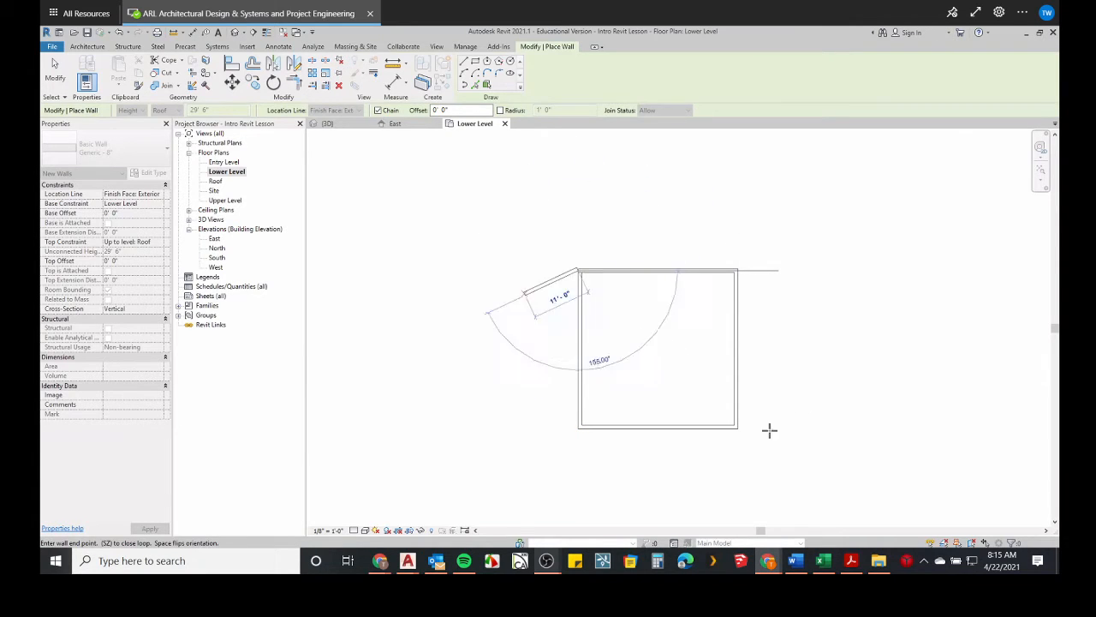
{"action": "key", "text": "Escape"}
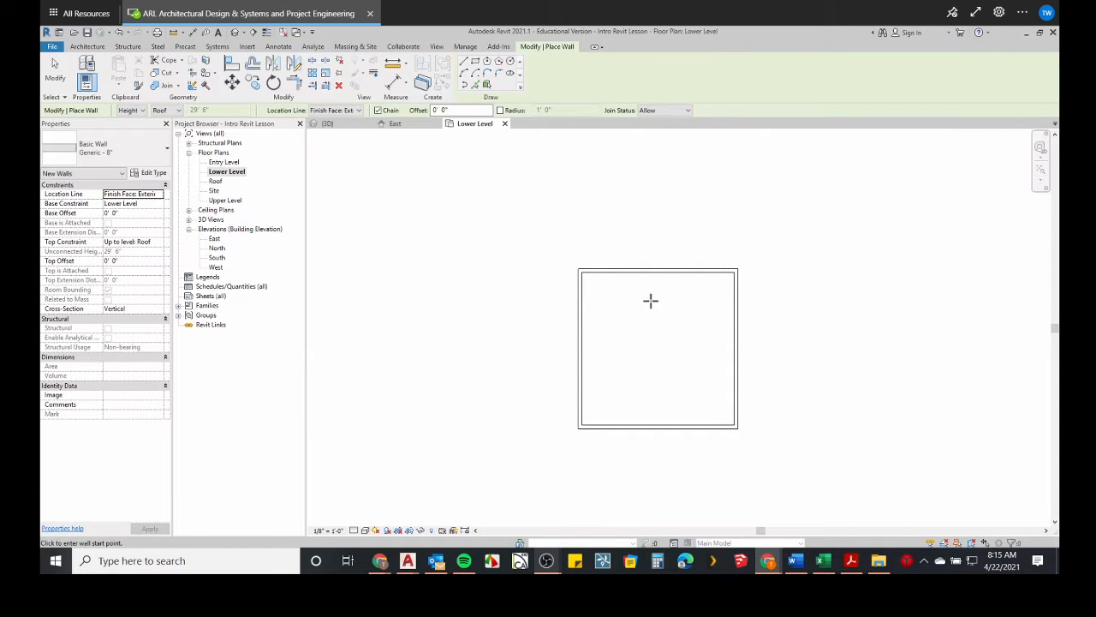
Add aligned dimensions to the outer faces of the north and west walls, then exit the dimension tool.
{"action": "left_click", "coordinate": [390, 84]}
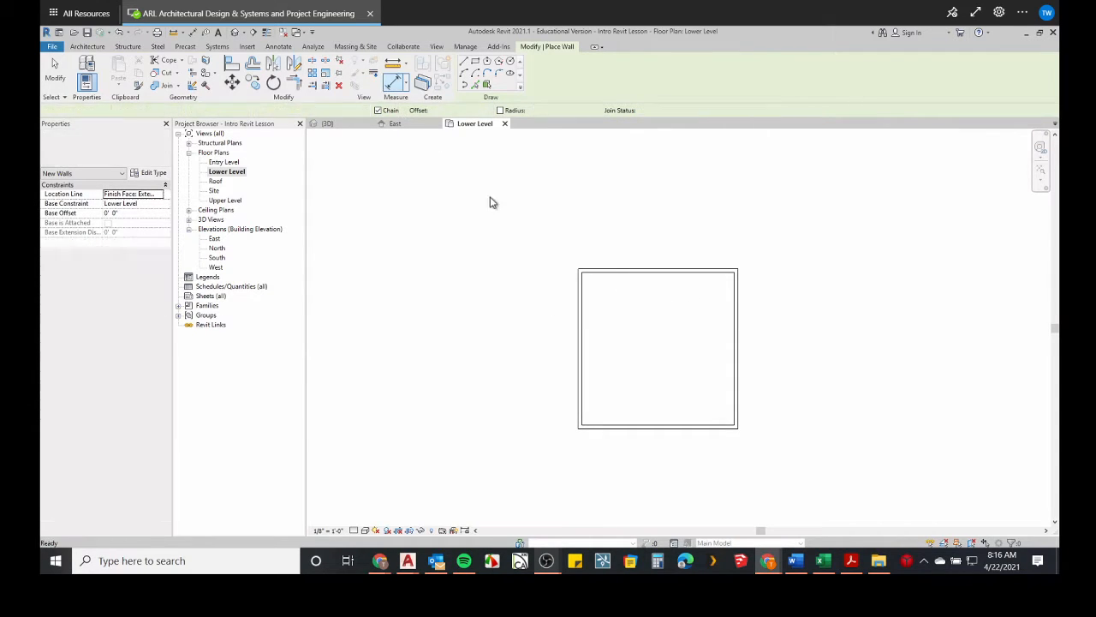
{"action": "left_click", "coordinate": [577, 300]}
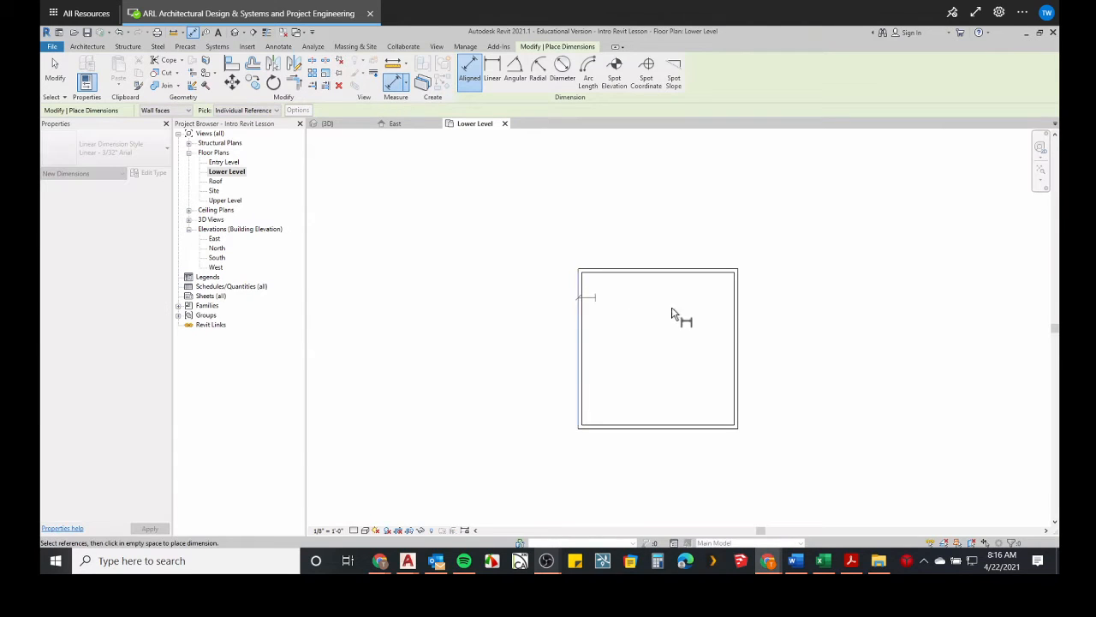
{"action": "left_click", "coordinate": [728, 271]}
{"action": "left_click", "coordinate": [722, 250]}
{"action": "left_click", "coordinate": [609, 272]}
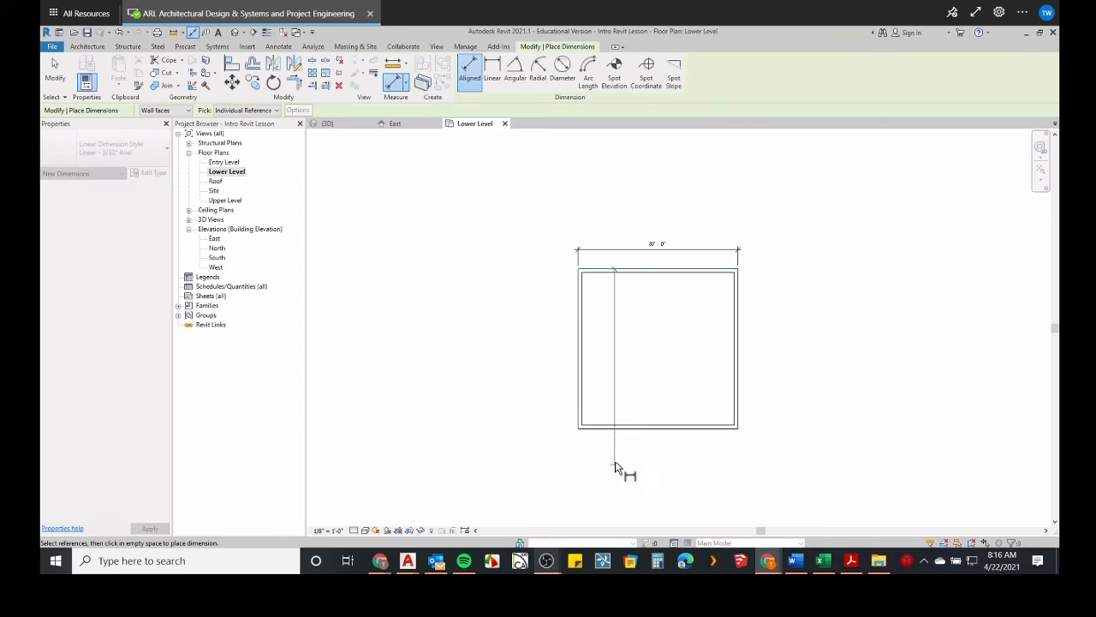
{"action": "left_click", "coordinate": [588, 422]}
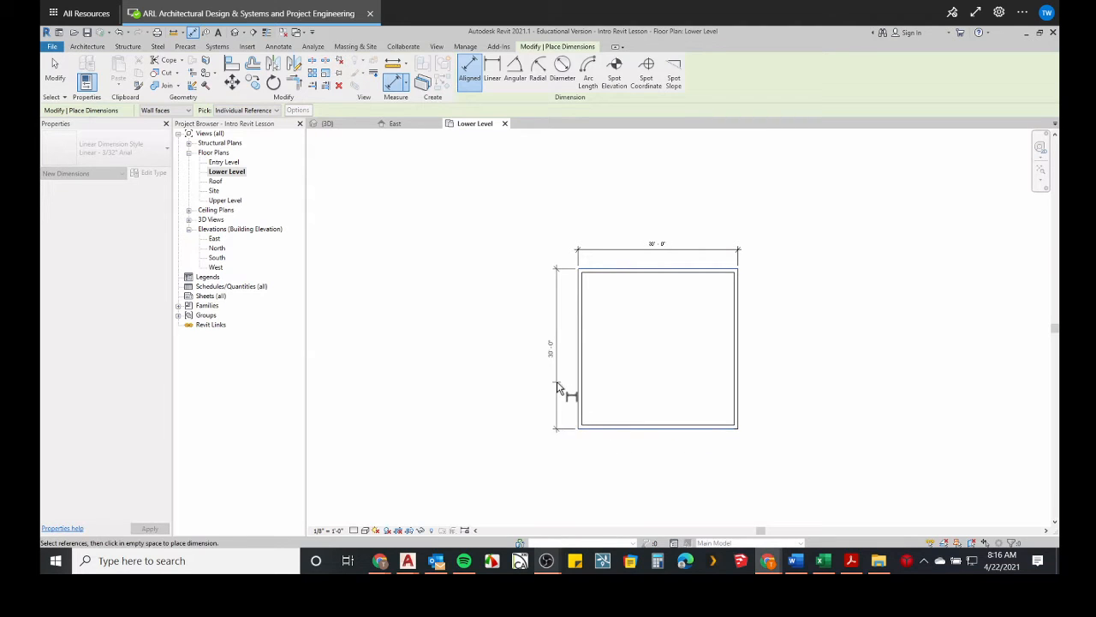
{"action": "left_click", "coordinate": [559, 387]}
{"action": "scroll", "coordinate": [567, 347], "scroll_direction": "up", "scroll_amount": 3}
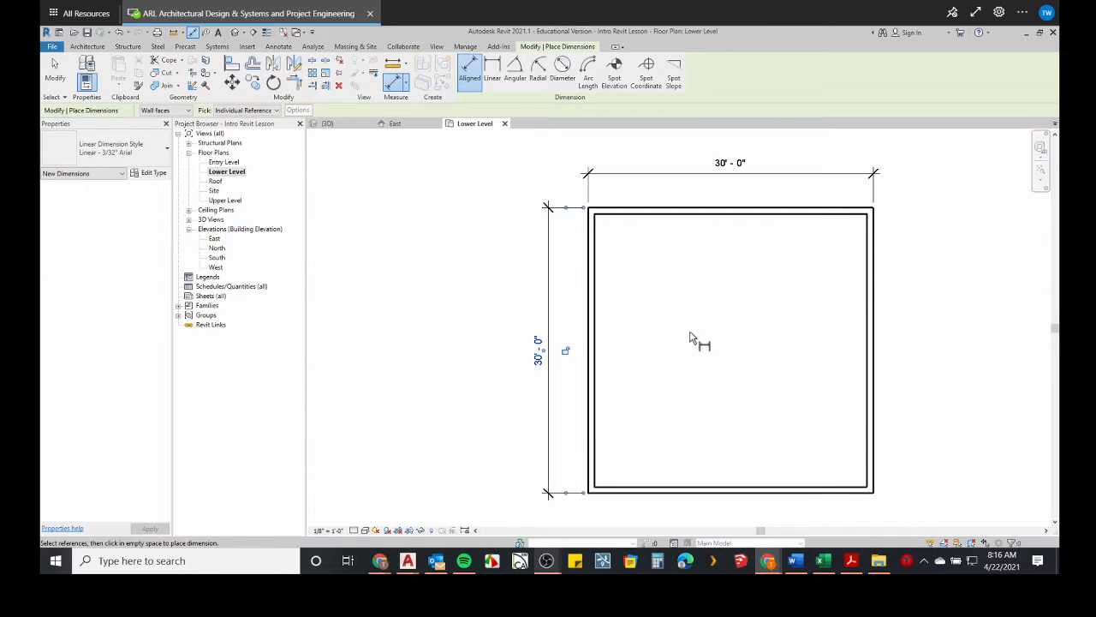
{"action": "key", "text": "Escape"}
{"action": "scroll", "coordinate": [707, 281], "scroll_direction": "down", "scroll_amount": 3}
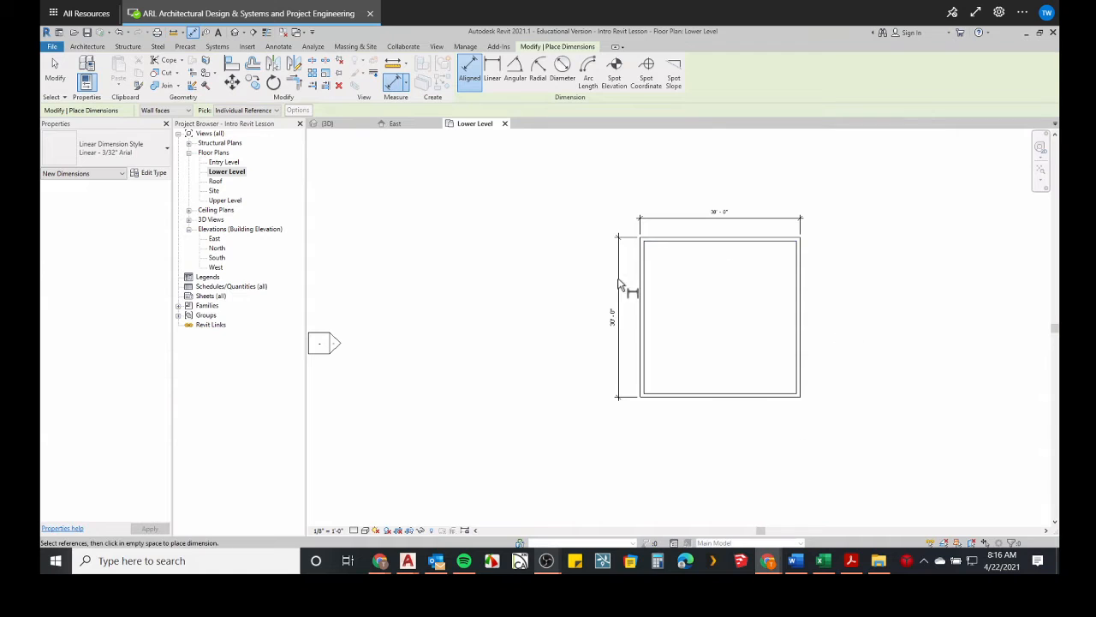
{"action": "key", "text": "Escape"}
{"action": "key", "text": "Escape"}
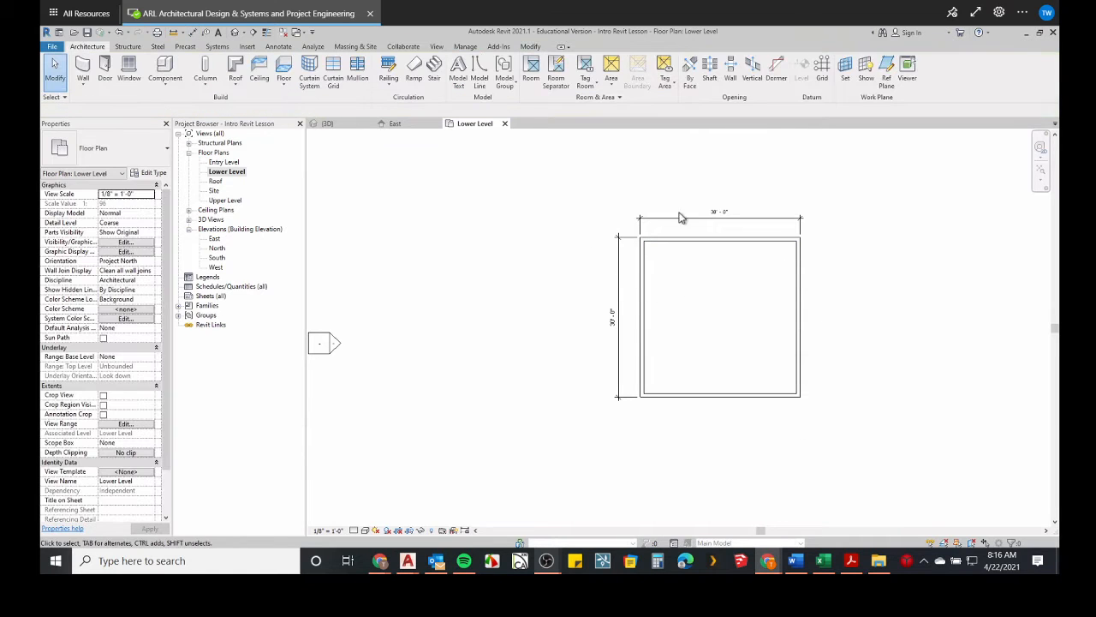
Switch to AutoCAD and bring up the Pratesi Residence - Plans and Sections drawing.
{"action": "scroll", "coordinate": [698, 355], "scroll_direction": "down", "scroll_amount": 3}
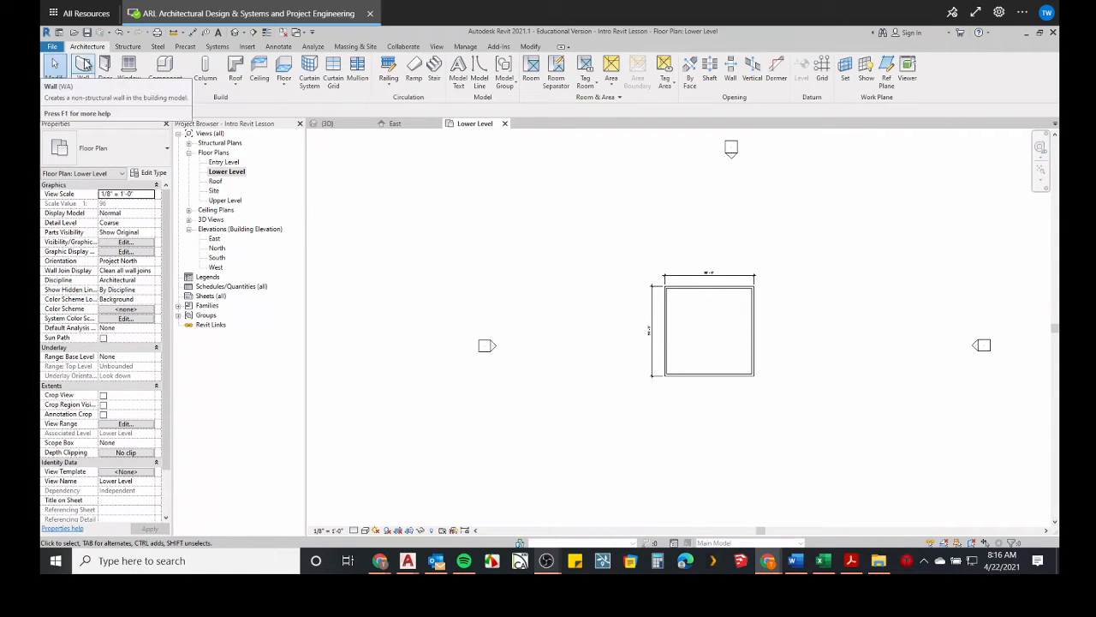
{"action": "left_click", "coordinate": [83, 64]}
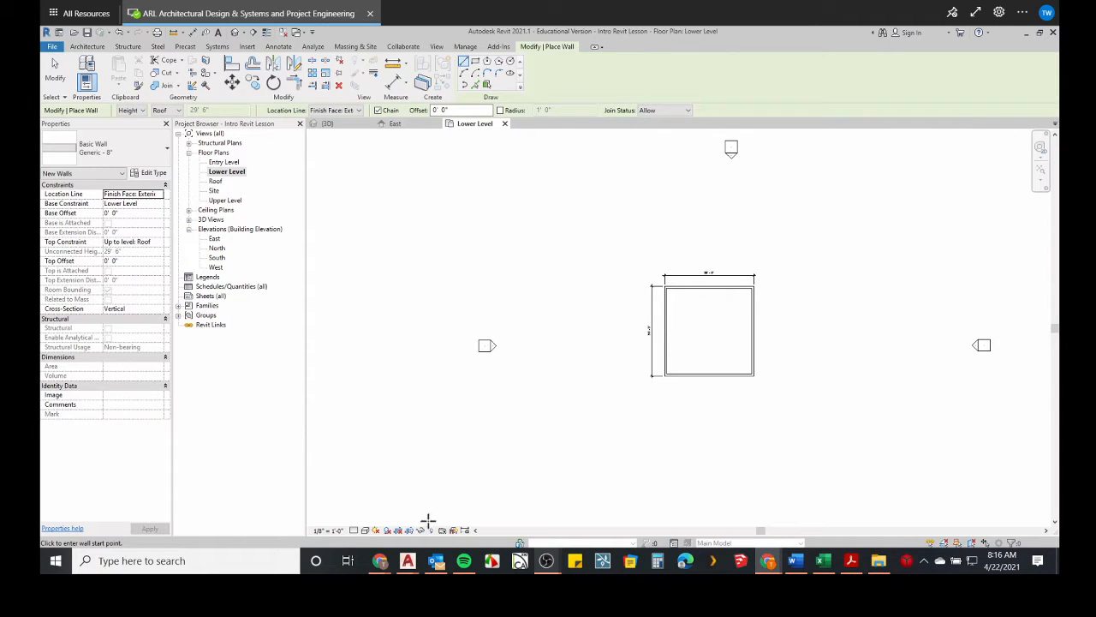
{"action": "mouse_move", "coordinate": [418, 577]}
{"action": "left_click", "coordinate": [371, 518]}
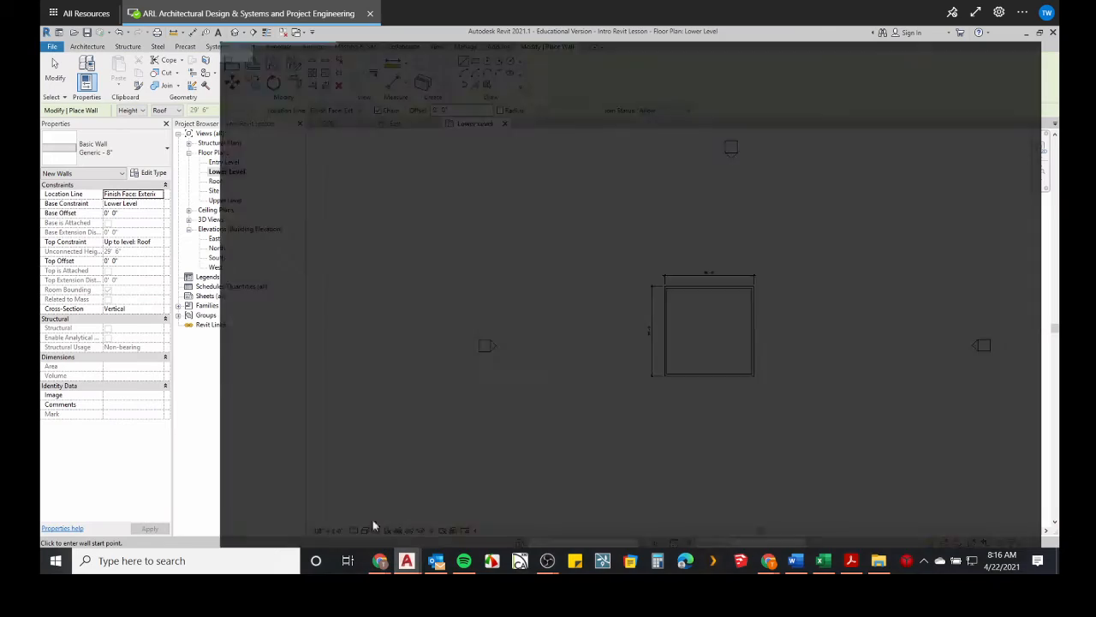
{"action": "double_click", "coordinate": [511, 21]}
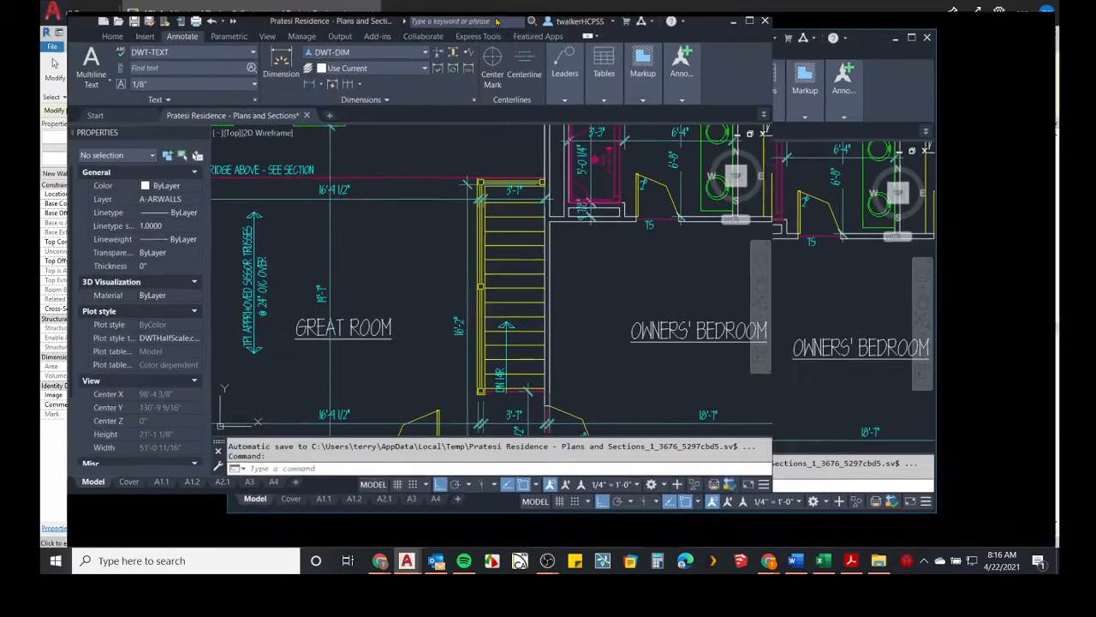
{"action": "scroll", "coordinate": [650, 231], "scroll_direction": "down", "scroll_amount": 2}
{"action": "mouse_move", "coordinate": [700, 260]}
{"action": "middle_mouse_down"}
{"action": "mouse_move", "coordinate": [480, 285]}
{"action": "mouse_move", "coordinate": [488, 306]}
{"action": "middle_mouse_up"}
{"action": "scroll", "coordinate": [644, 274], "scroll_direction": "up", "scroll_amount": 4}
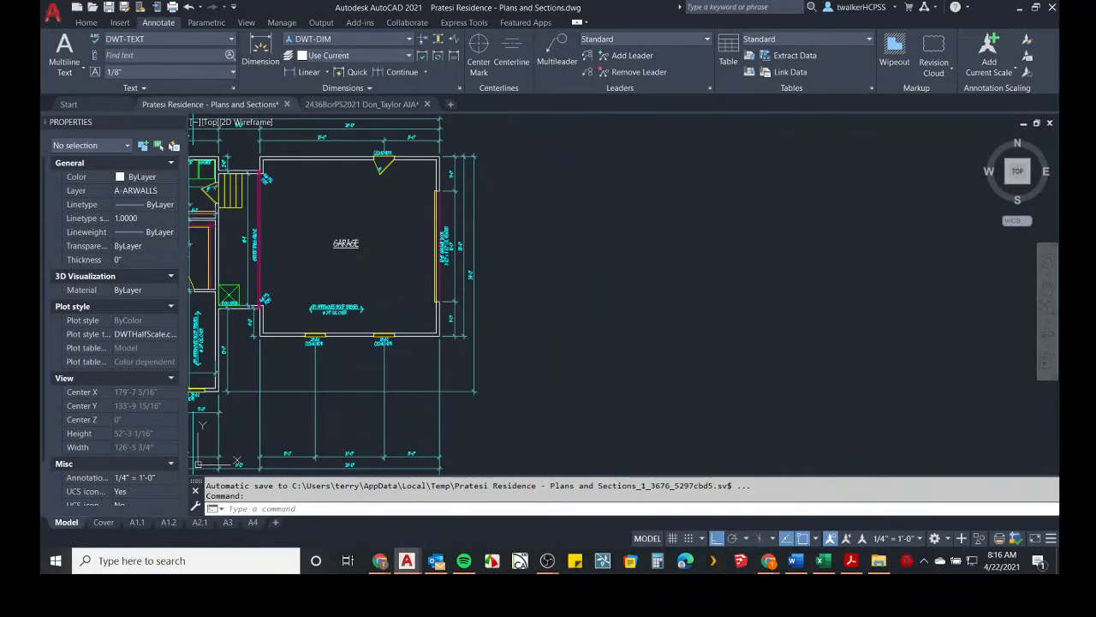
{"action": "mouse_move", "coordinate": [676, 240]}
{"action": "middle_mouse_down"}
{"action": "mouse_move", "coordinate": [585, 281]}
{"action": "mouse_move", "coordinate": [532, 251]}
{"action": "middle_mouse_up"}
{"action": "type", "text": "l"}
{"action": "key", "text": "Return"}
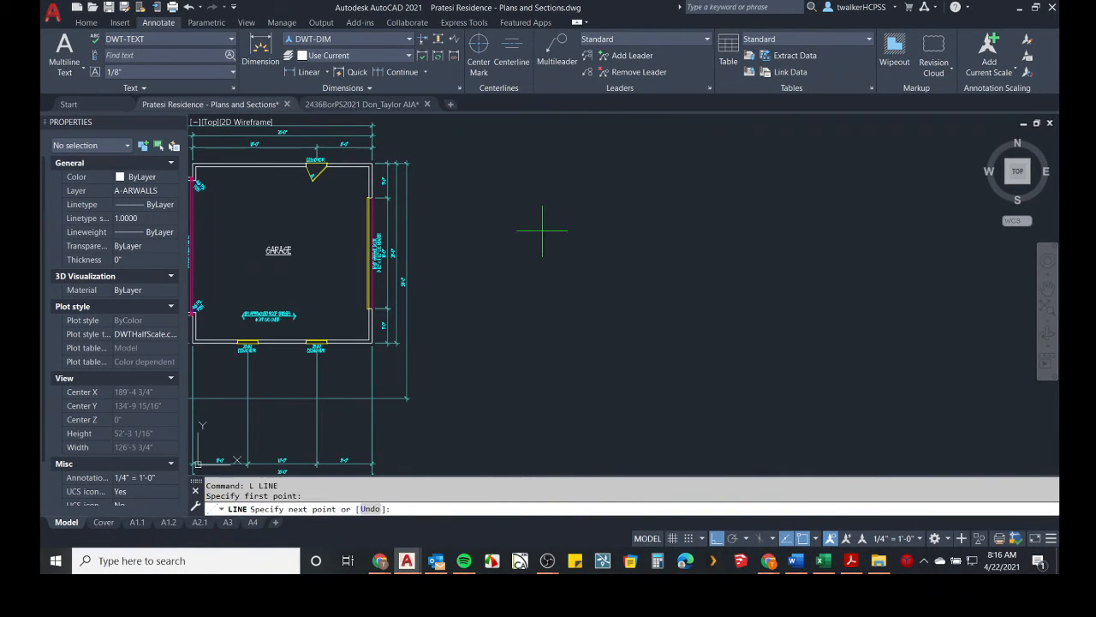
{"action": "left_click", "coordinate": [541, 231]}
{"action": "key", "text": "Escape"}
{"action": "key", "text": "Escape"}
Draw a 30' by 30' rectangle in empty space beside the garage plan.
{"action": "scroll", "coordinate": [659, 249], "scroll_direction": "down", "scroll_amount": 4}
{"action": "scroll", "coordinate": [631, 262], "scroll_direction": "down", "scroll_amount": 2}
{"action": "scroll", "coordinate": [575, 237], "scroll_direction": "up", "scroll_amount": 5}
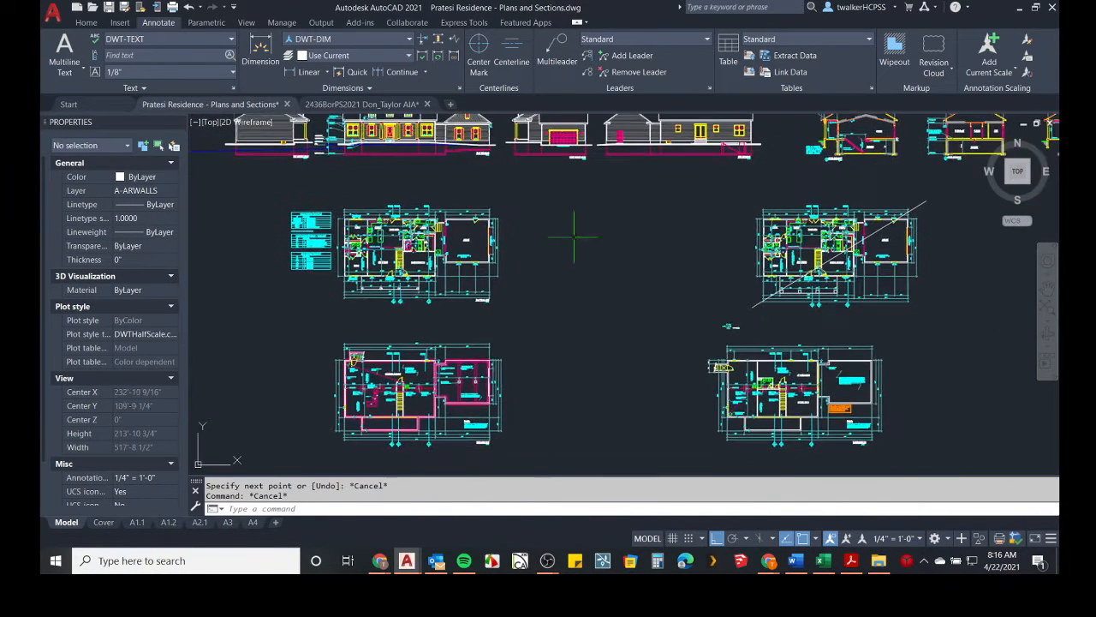
{"action": "type", "text": "rec"}
{"action": "key", "text": "Return"}
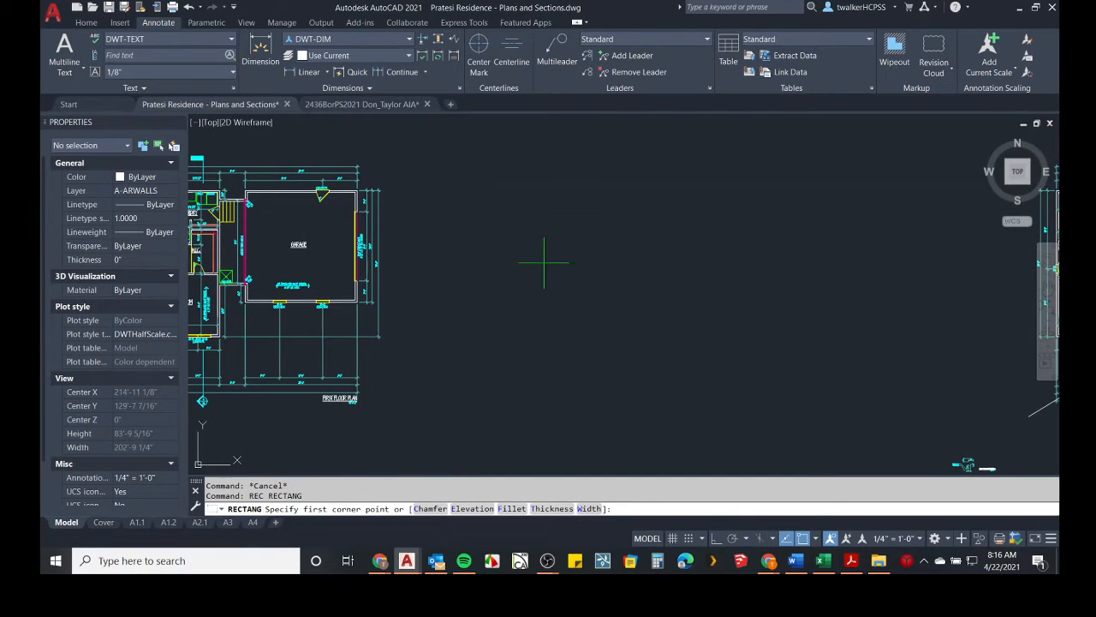
{"action": "left_click", "coordinate": [476, 375]}
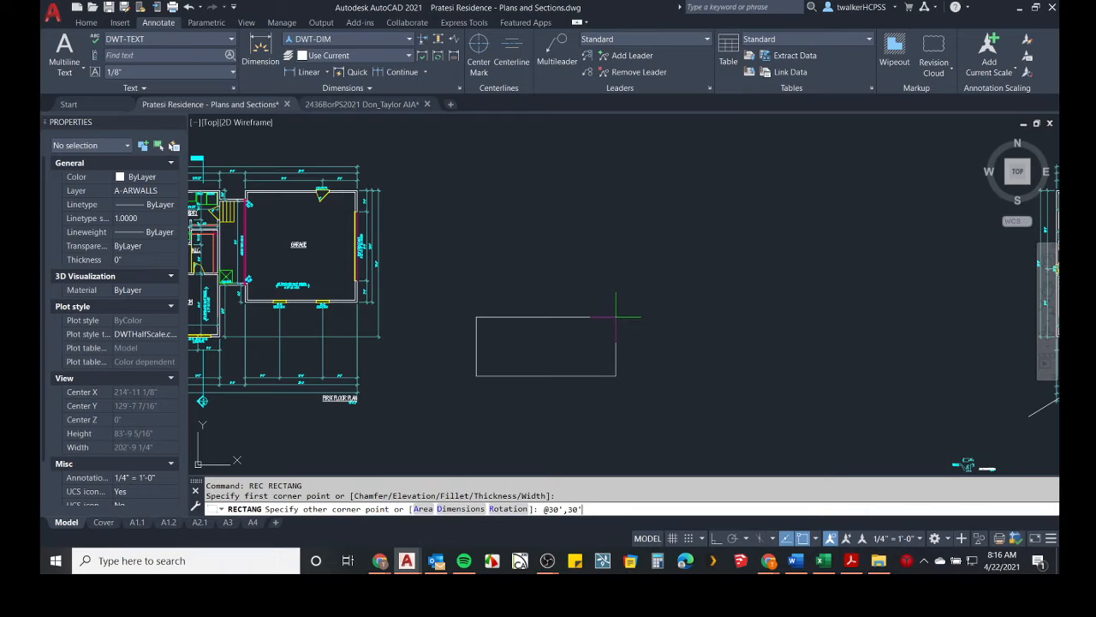
{"action": "type", "text": "@30',30'"}
{"action": "key", "text": "Return"}
Offset the rectangle 6" inward to form the wall thickness.
{"action": "scroll", "coordinate": [599, 283], "scroll_direction": "down", "scroll_amount": 2}
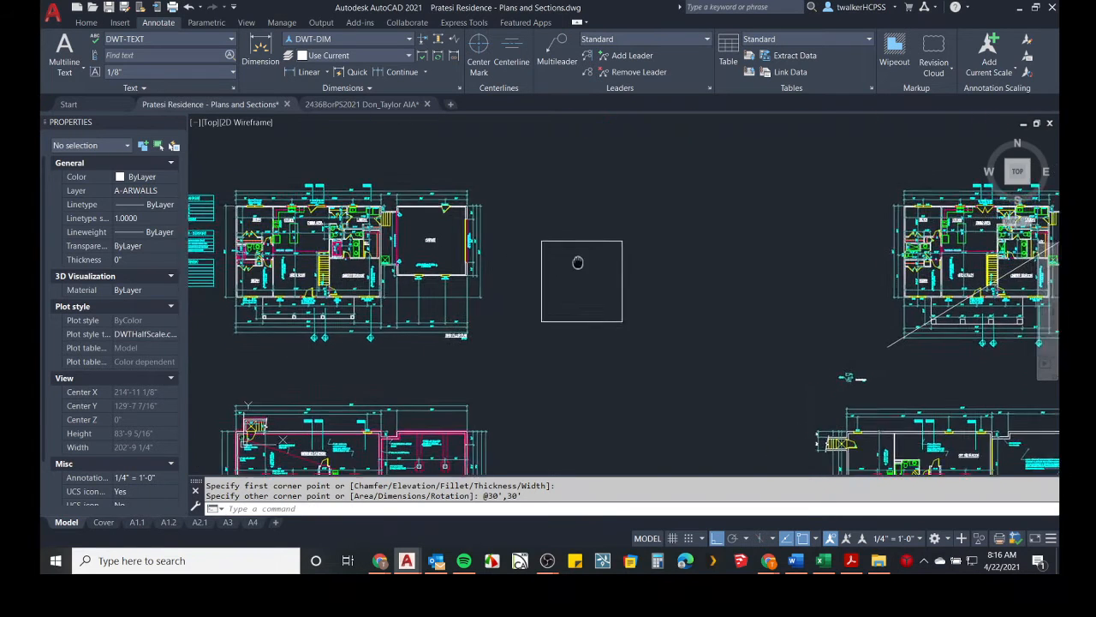
{"action": "scroll", "coordinate": [576, 270], "scroll_direction": "up", "scroll_amount": 4}
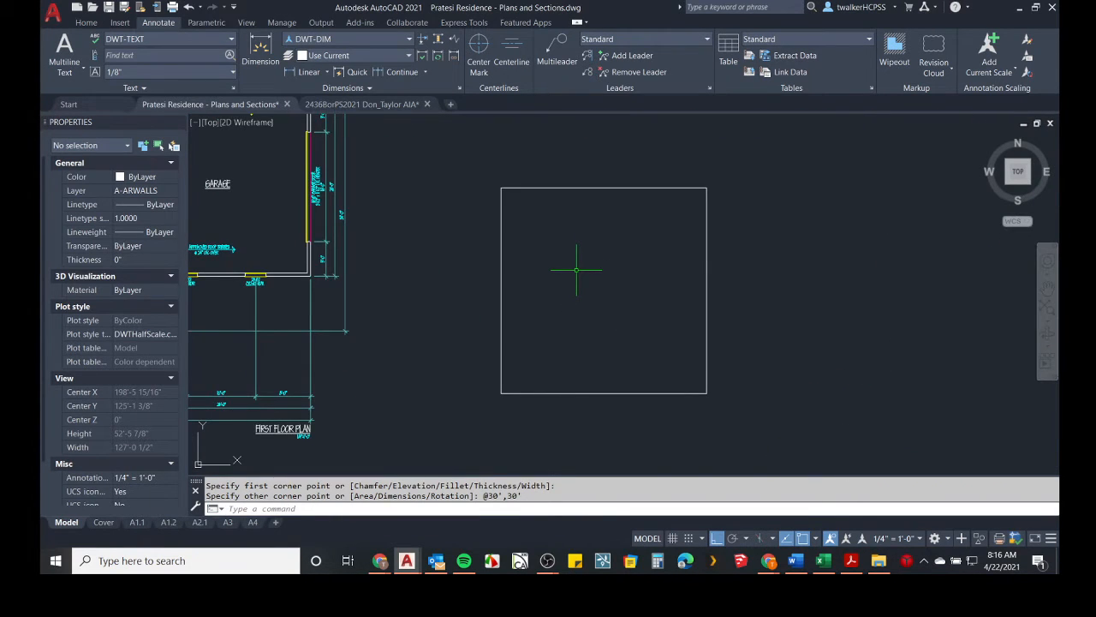
{"action": "type", "text": "o"}
{"action": "key", "text": "Return"}
{"action": "type", "text": "6"}
{"action": "key", "text": "Return"}
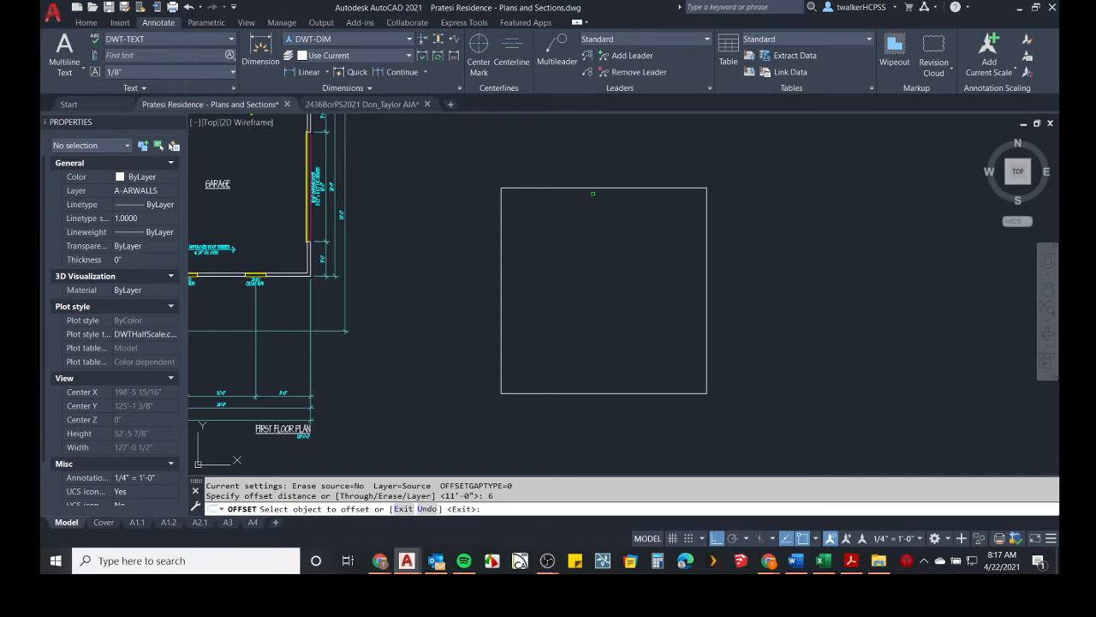
{"action": "left_click", "coordinate": [596, 188]}
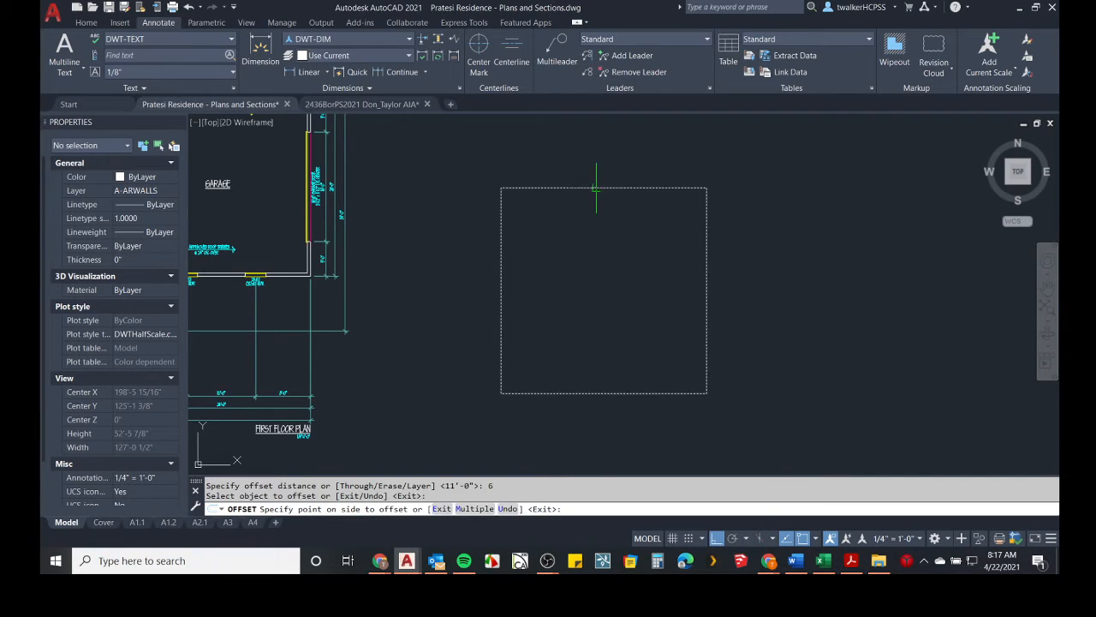
{"action": "left_click", "coordinate": [602, 246]}
{"action": "key", "text": "Return"}
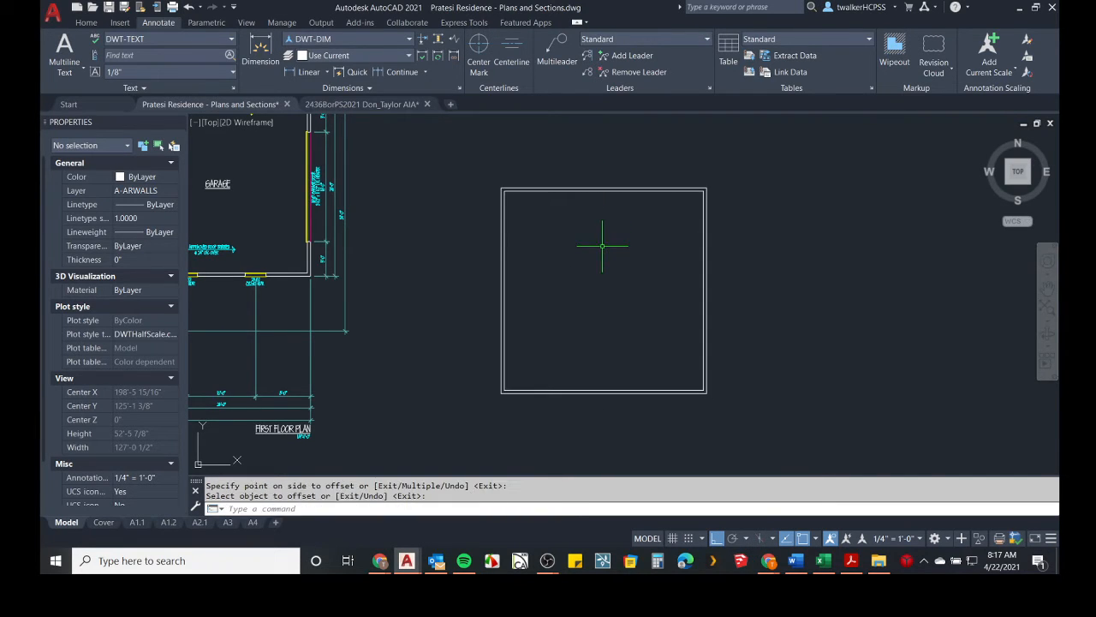
Explode both rectangles into individual lines.
{"action": "type", "text": "x"}
{"action": "key", "text": "Return"}
{"action": "left_click", "coordinate": [735, 223]}
{"action": "left_click", "coordinate": [624, 269]}
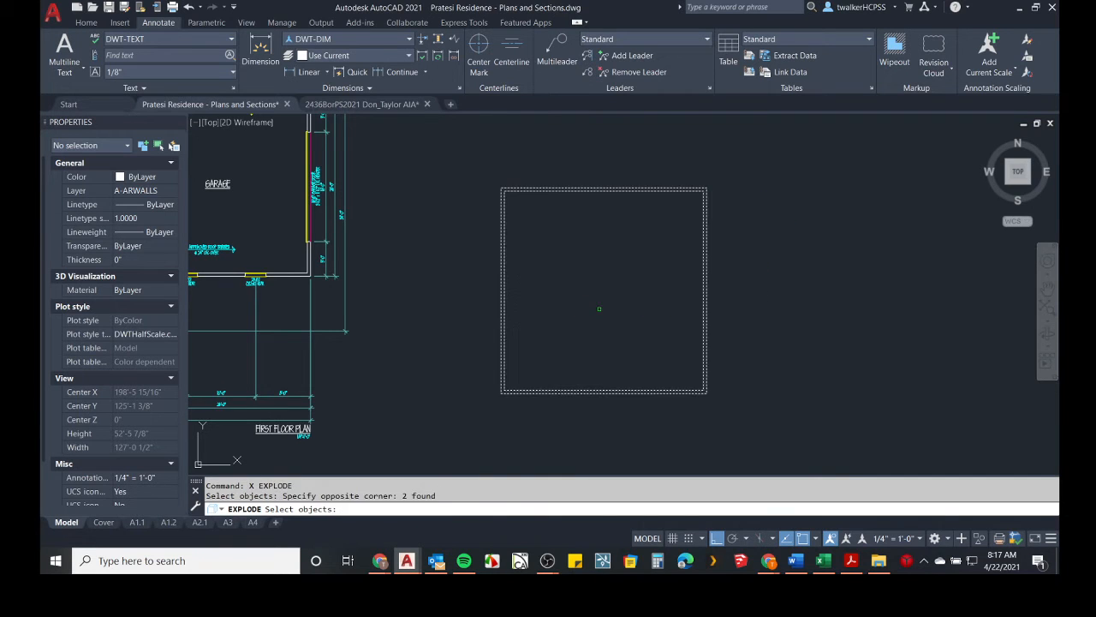
{"action": "key", "text": "Return"}
{"action": "left_click", "coordinate": [610, 139]}
{"action": "left_click", "coordinate": [575, 221]}
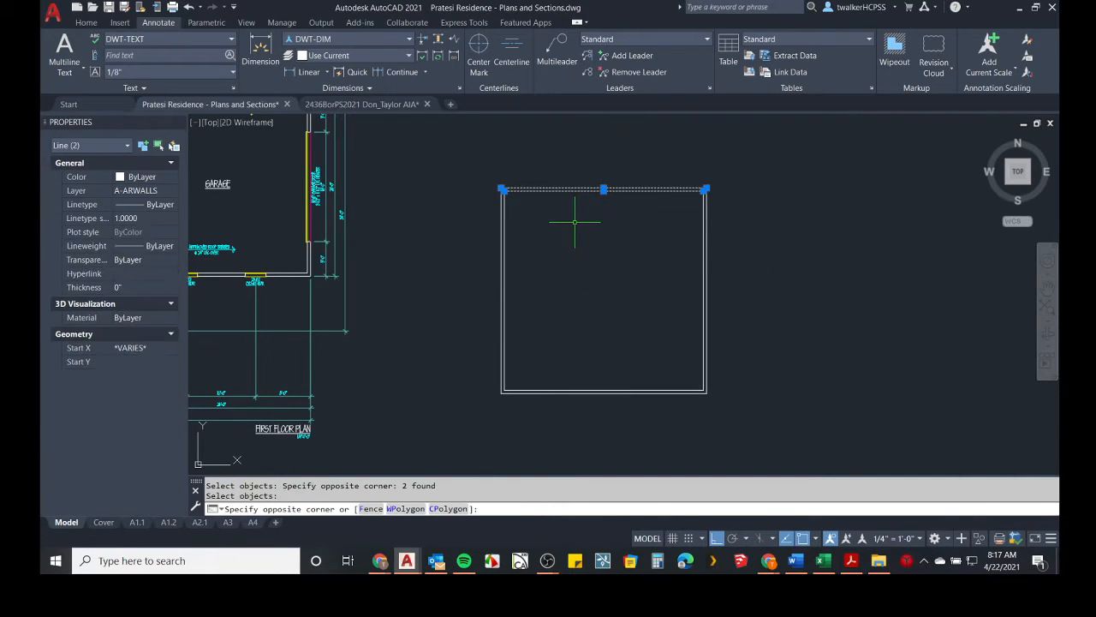
{"action": "left_click", "coordinate": [726, 251]}
{"action": "left_click", "coordinate": [677, 285]}
{"action": "left_click", "coordinate": [607, 344]}
{"action": "left_click", "coordinate": [572, 416]}
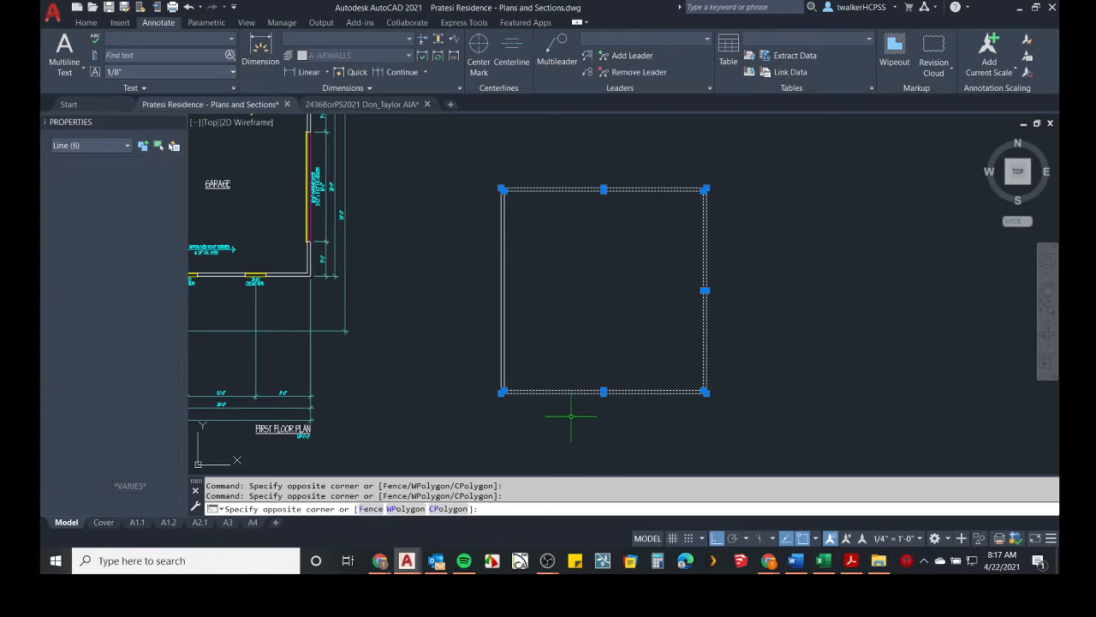
{"action": "left_click", "coordinate": [535, 230]}
{"action": "left_click", "coordinate": [425, 259]}
{"action": "key", "text": "Escape"}
{"action": "key", "text": "Escape"}
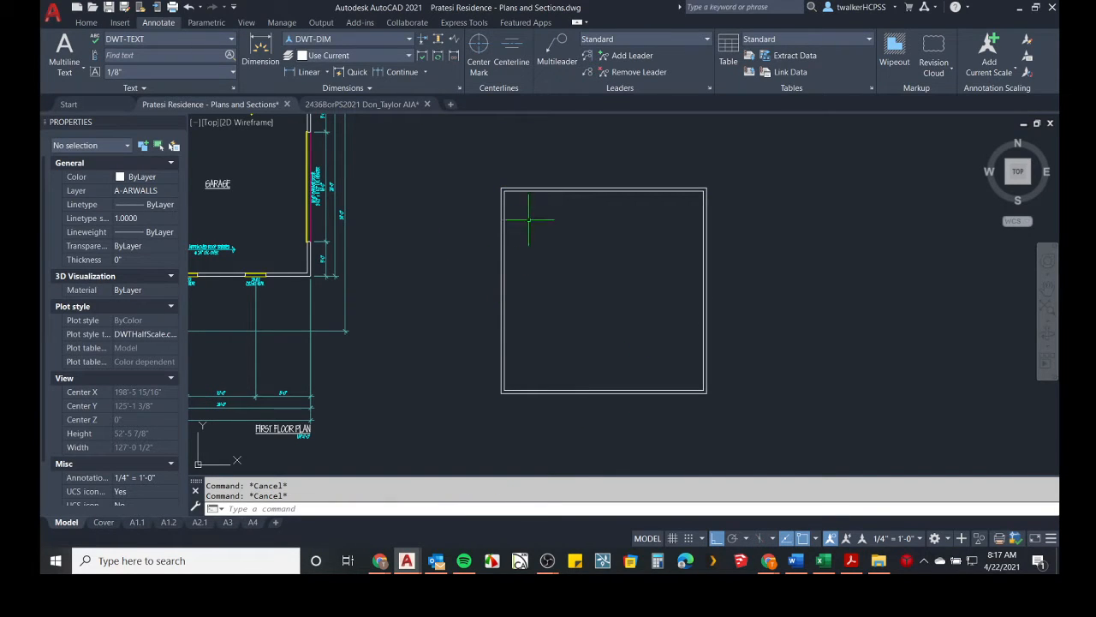
Add a linear dimension across the outer top edge of the square, placed above it.
{"action": "scroll", "coordinate": [553, 200], "scroll_direction": "up", "scroll_amount": 8}
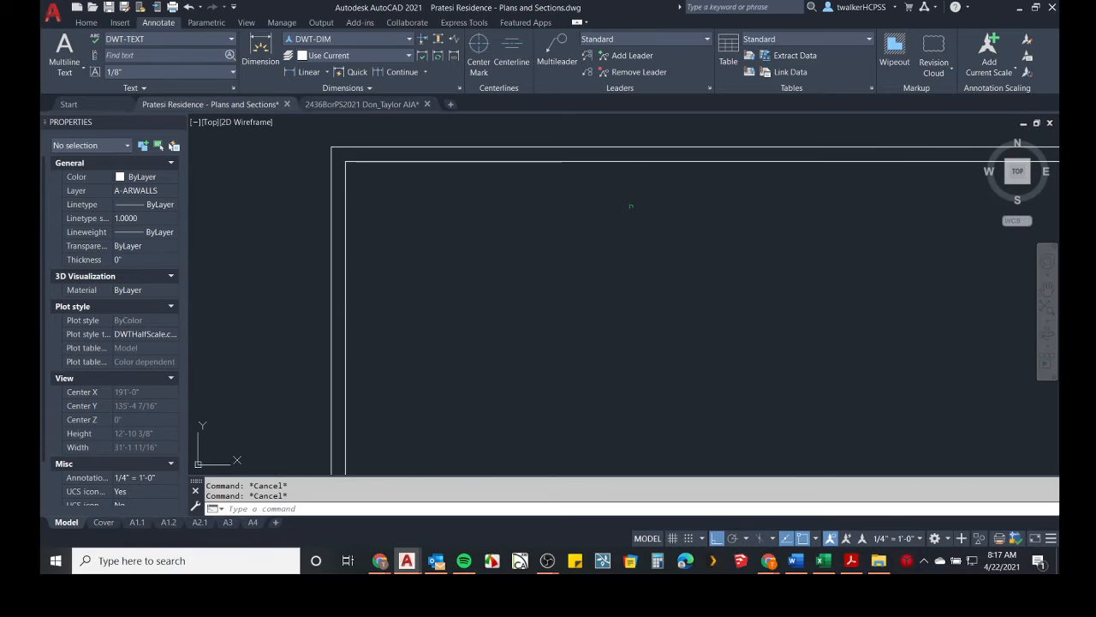
{"action": "middle_click_drag", "start_coordinate": [631, 203], "coordinate": [534, 279]}
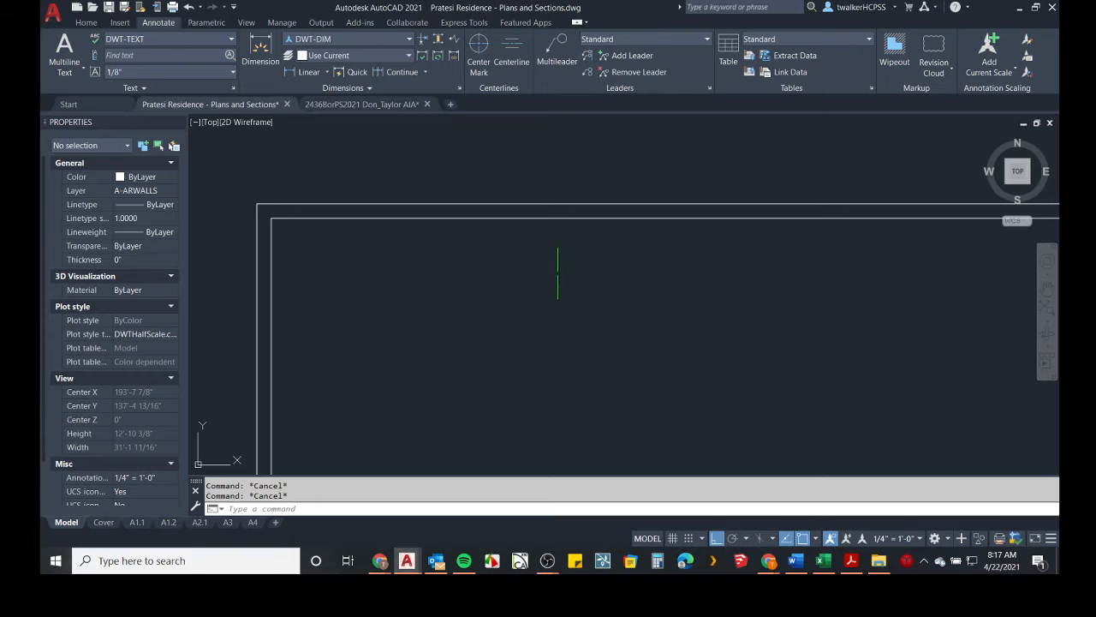
{"action": "left_click", "coordinate": [632, 183]}
{"action": "left_click", "coordinate": [588, 252]}
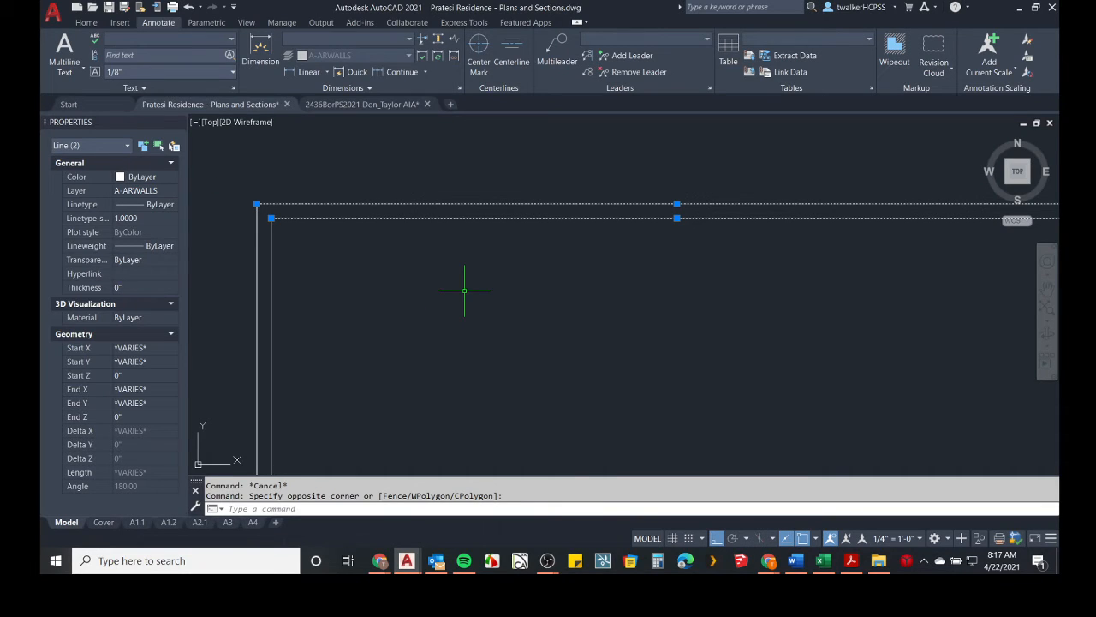
{"action": "scroll", "coordinate": [463, 282], "scroll_direction": "down", "scroll_amount": 3}
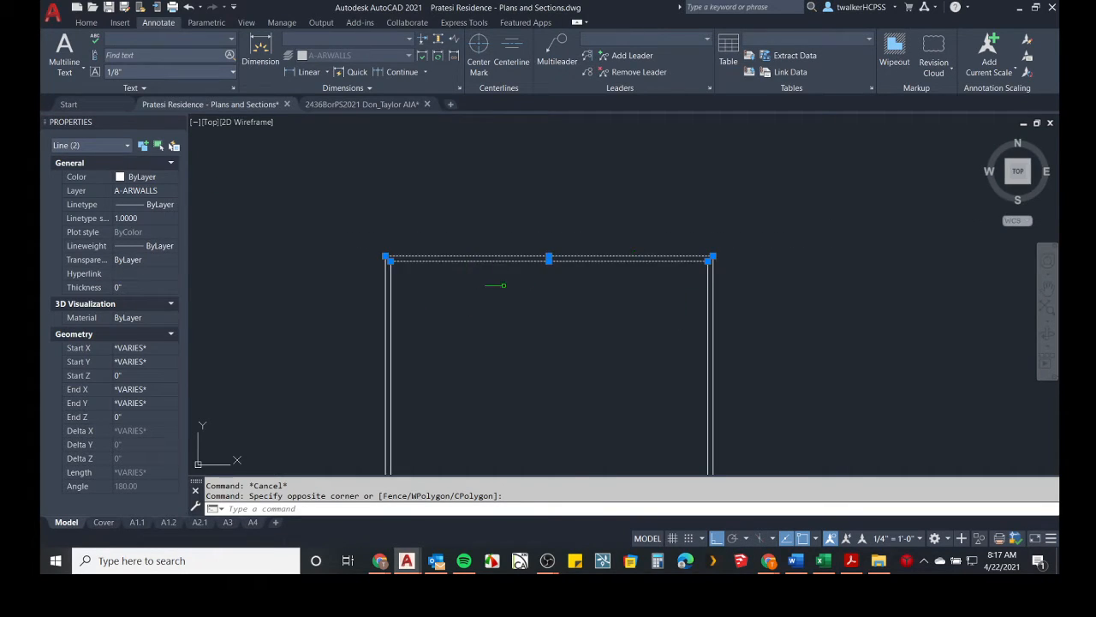
{"action": "left_click", "coordinate": [260, 51]}
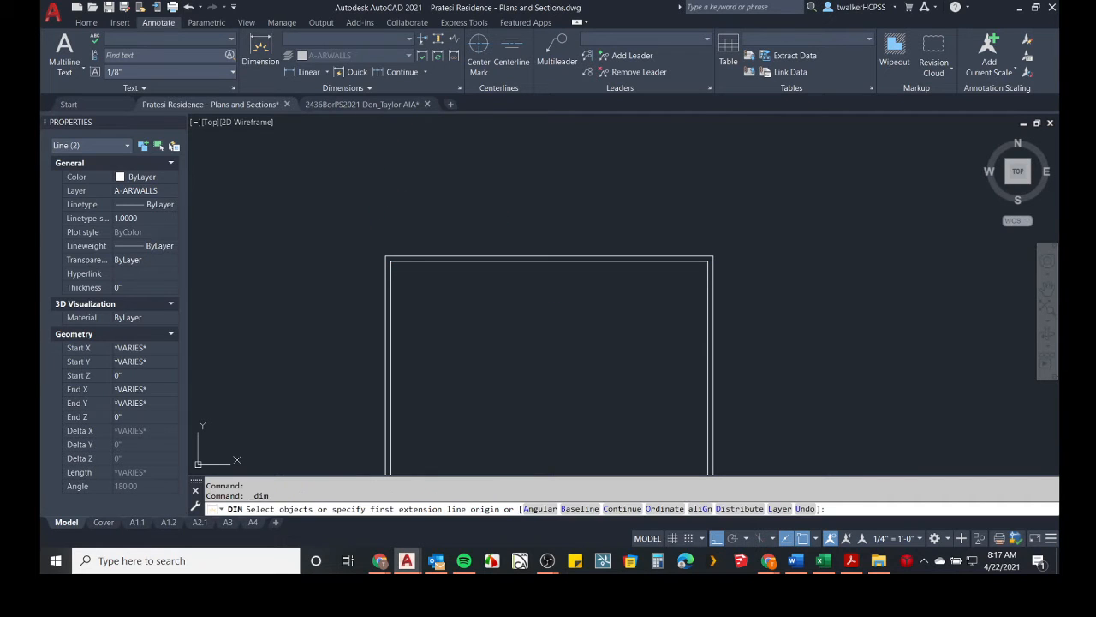
{"action": "left_click", "coordinate": [386, 256]}
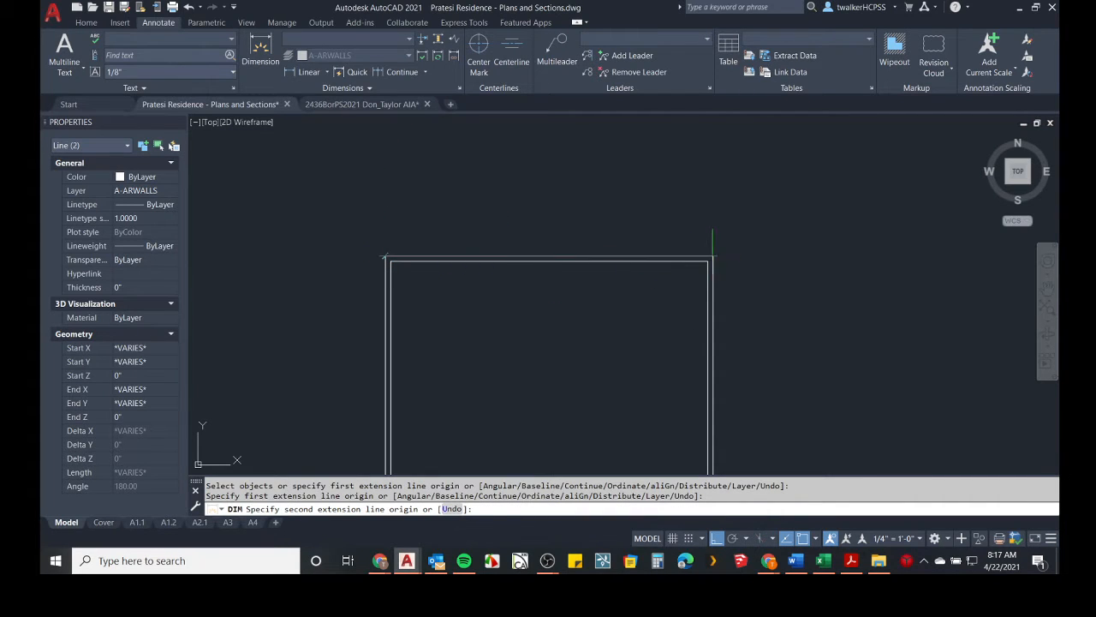
{"action": "left_click", "coordinate": [712, 257]}
{"action": "left_click", "coordinate": [556, 223]}
{"action": "scroll", "coordinate": [623, 308], "scroll_direction": "up", "scroll_amount": 2}
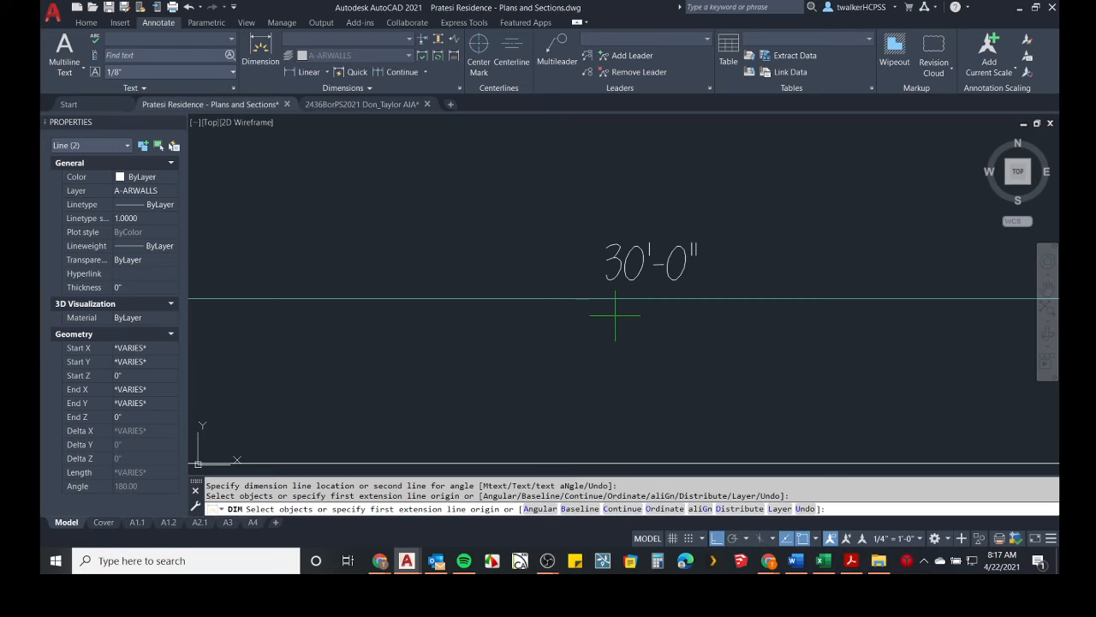
{"action": "scroll", "coordinate": [615, 315], "scroll_direction": "down", "scroll_amount": 3}
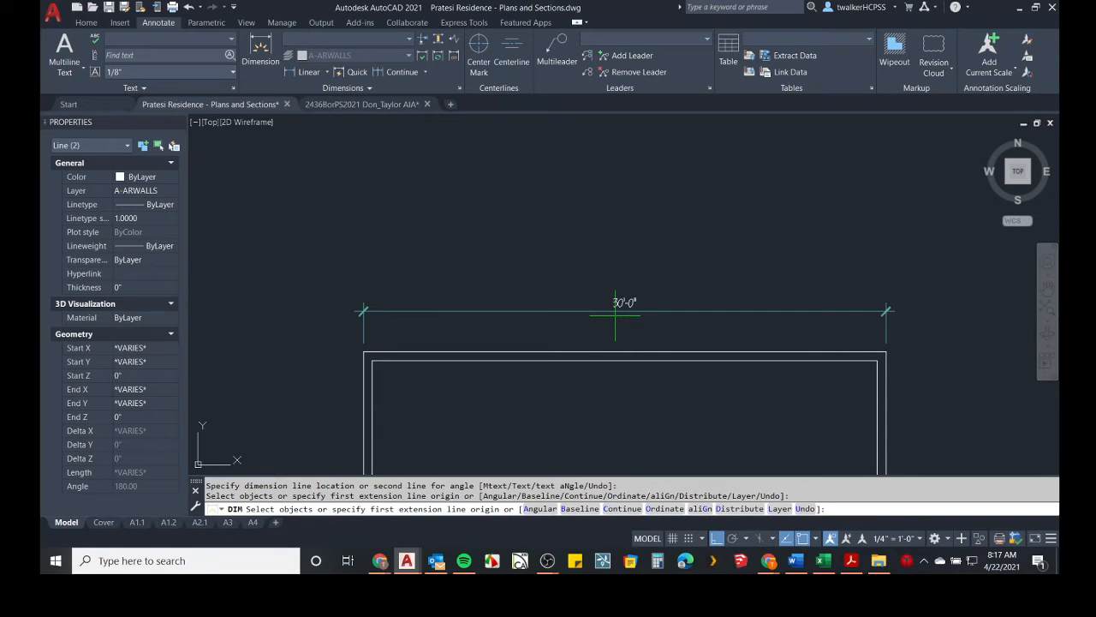
{"action": "scroll", "coordinate": [615, 315], "scroll_direction": "down", "scroll_amount": 3}
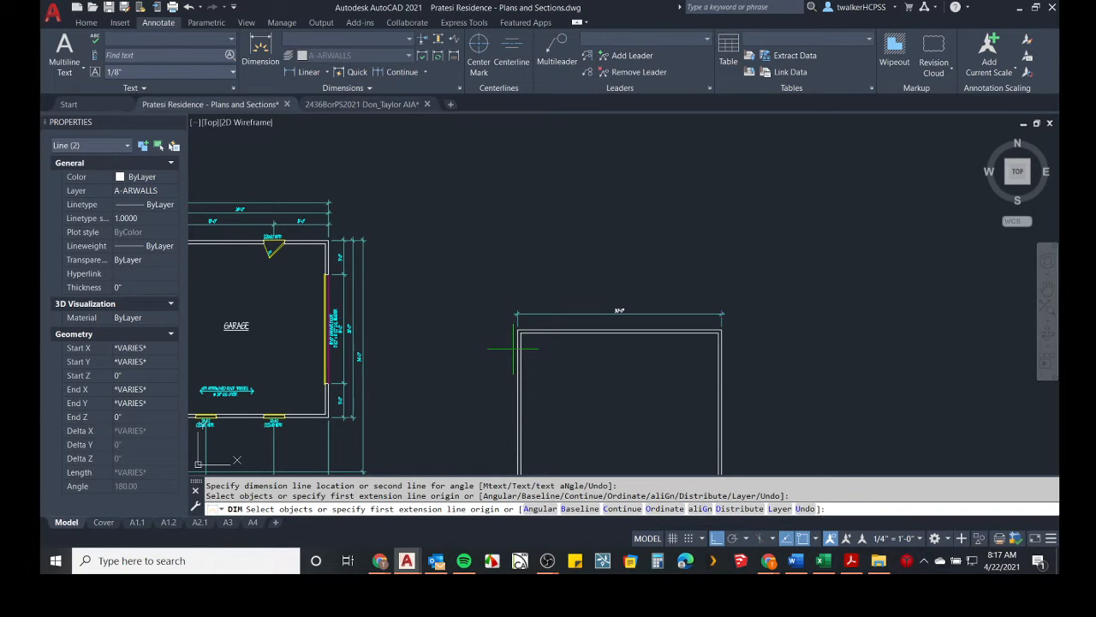
{"action": "scroll", "coordinate": [557, 343], "scroll_direction": "up", "scroll_amount": 8}
{"action": "key", "text": "Return"}
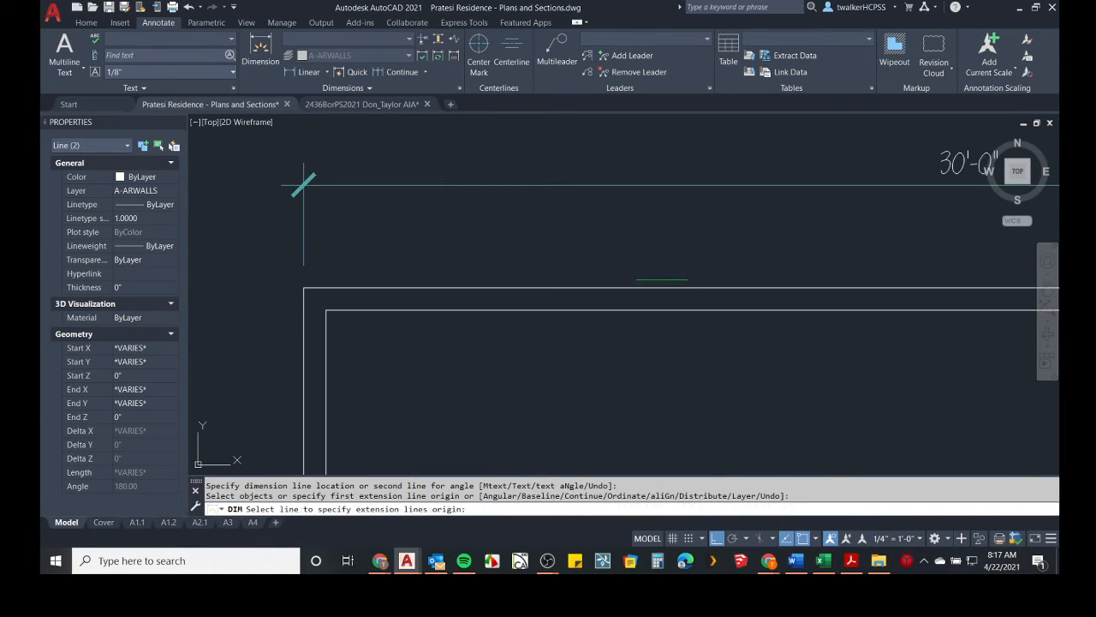
Select the outer top line of the AutoCAD square and change its color to yellow.
{"action": "left_click", "coordinate": [662, 280]}
{"action": "key", "text": "Escape"}
{"action": "left_click", "coordinate": [610, 287]}
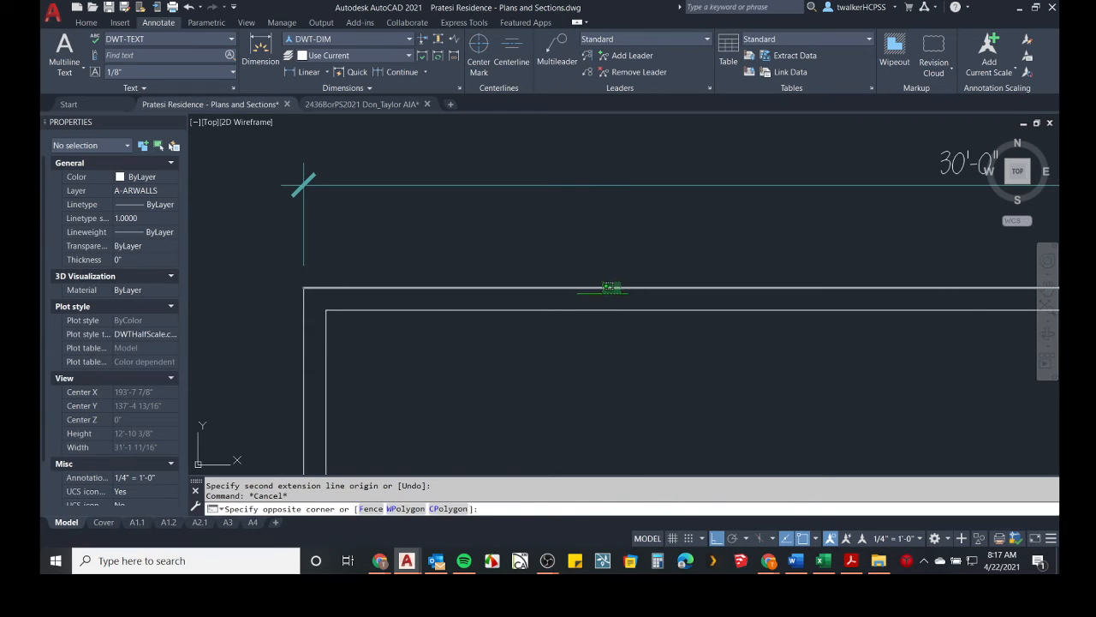
{"action": "left_click", "coordinate": [601, 296]}
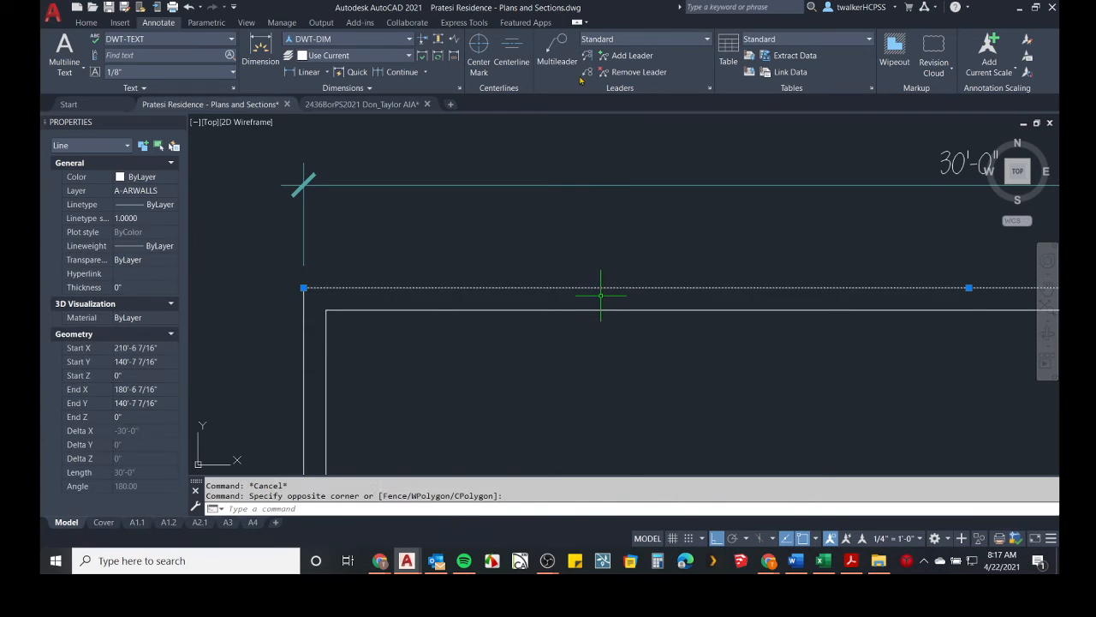
{"action": "left_click", "coordinate": [89, 22]}
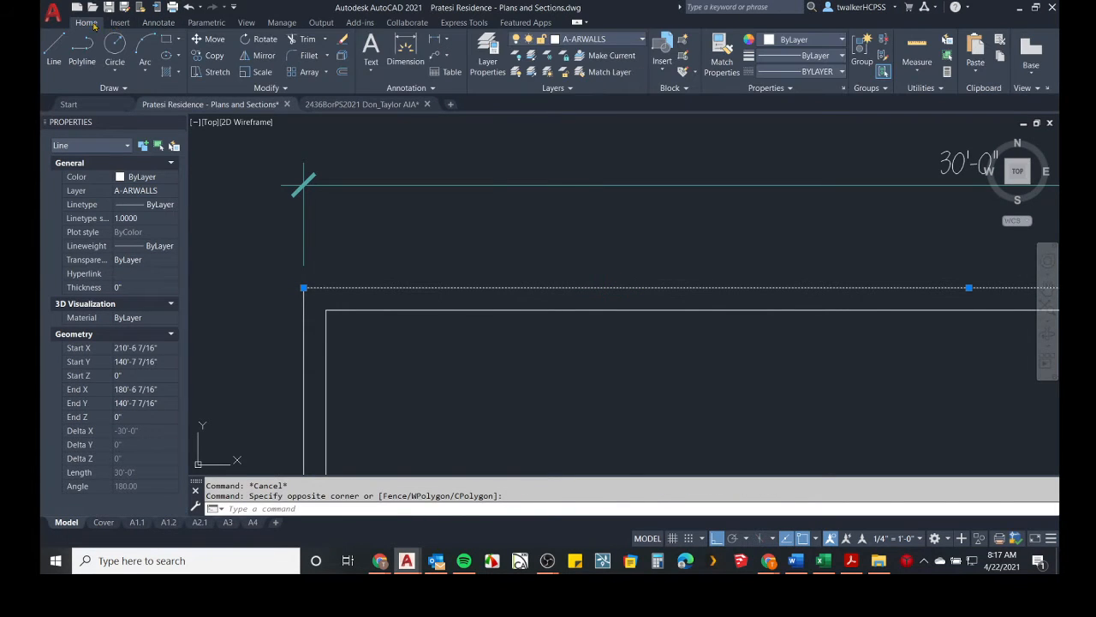
{"action": "left_click", "coordinate": [774, 40]}
{"action": "left_click", "coordinate": [779, 174]}
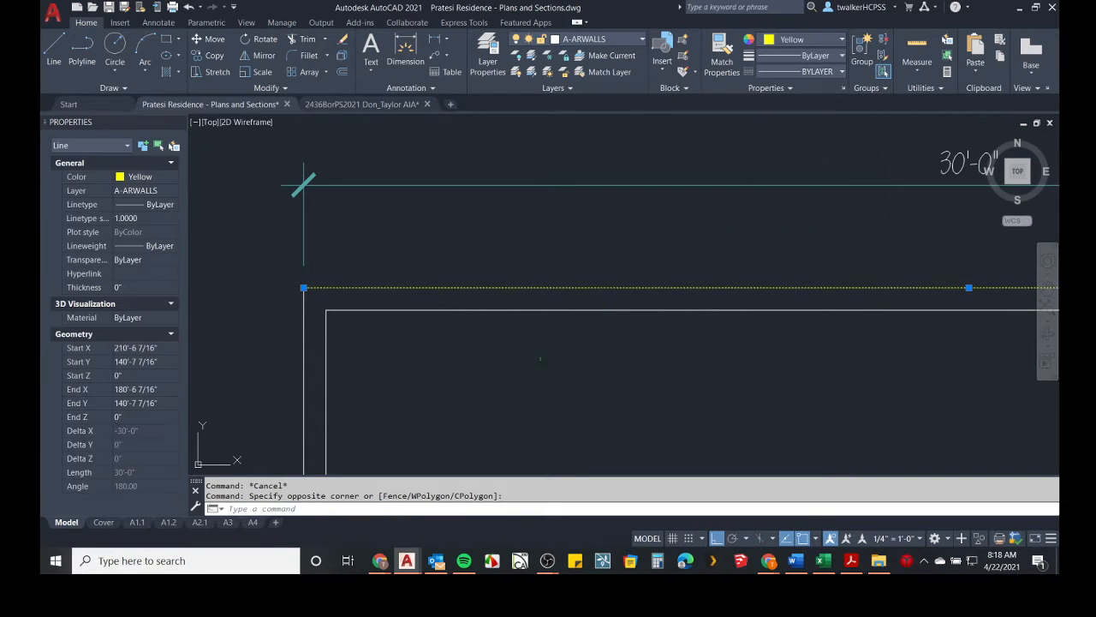
{"action": "key", "text": "Escape"}
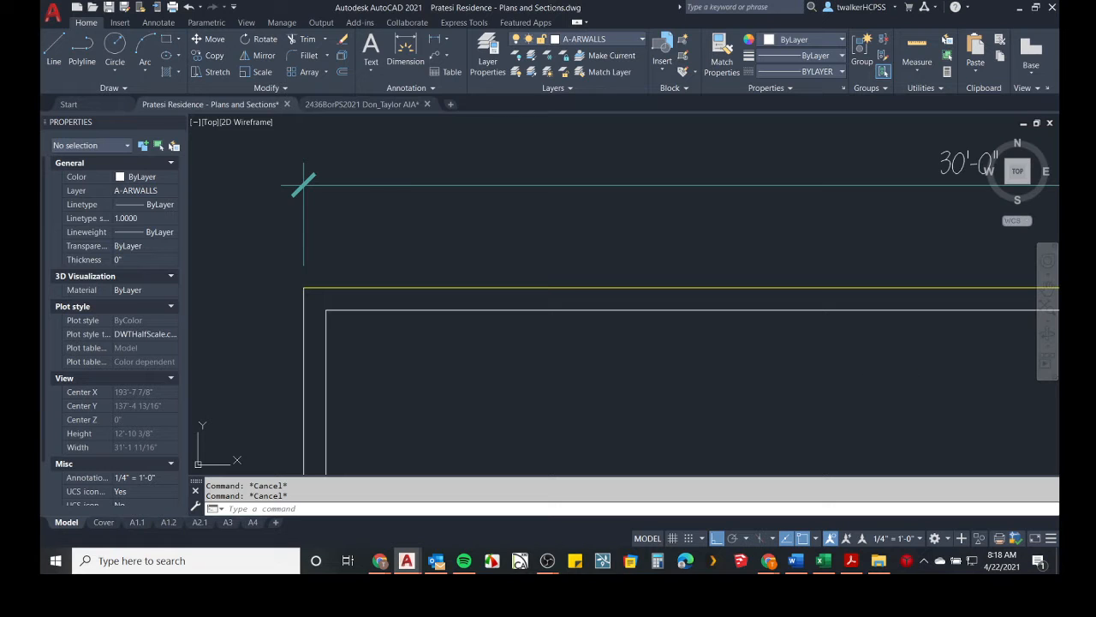
Switch to Revit, select the square's top wall and inspect its base and top constraint and offset properties.
{"action": "key", "text": "alt+Tab"}
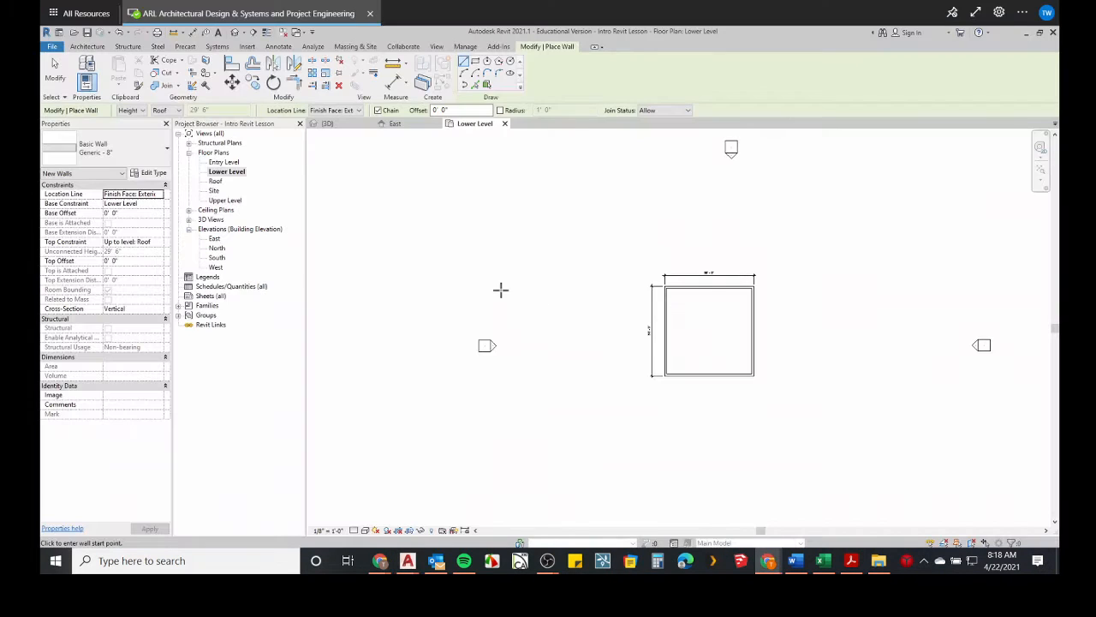
{"action": "scroll", "coordinate": [719, 295], "scroll_direction": "up", "scroll_amount": 3}
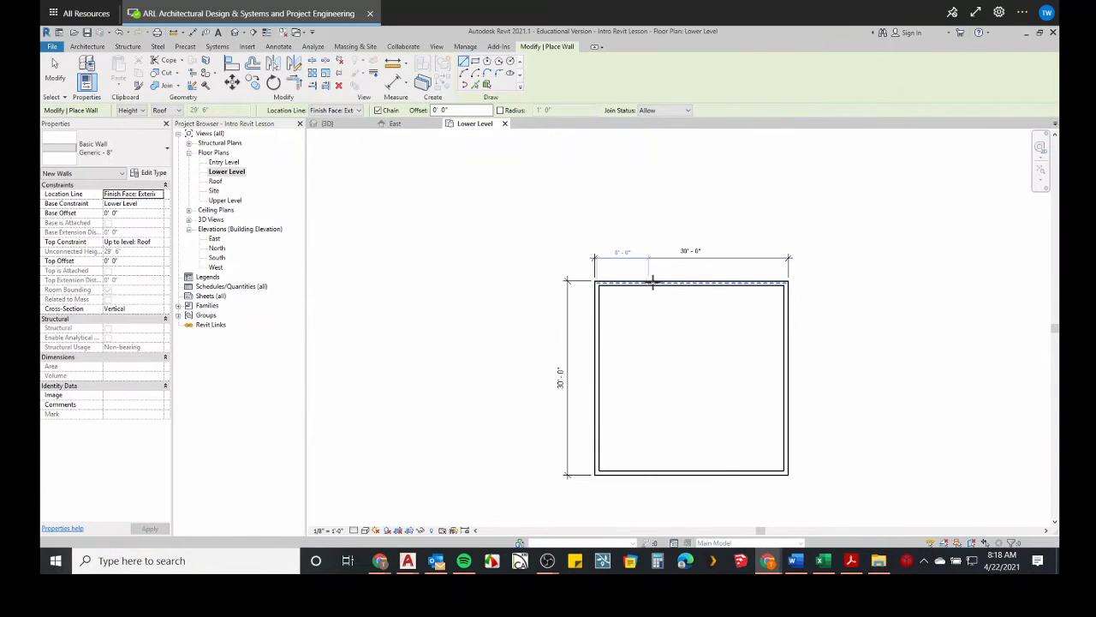
{"action": "scroll", "coordinate": [657, 281], "scroll_direction": "up", "scroll_amount": 2}
{"action": "scroll", "coordinate": [658, 281], "scroll_direction": "up", "scroll_amount": 1}
{"action": "key", "text": "Escape"}
{"action": "key", "text": "Escape"}
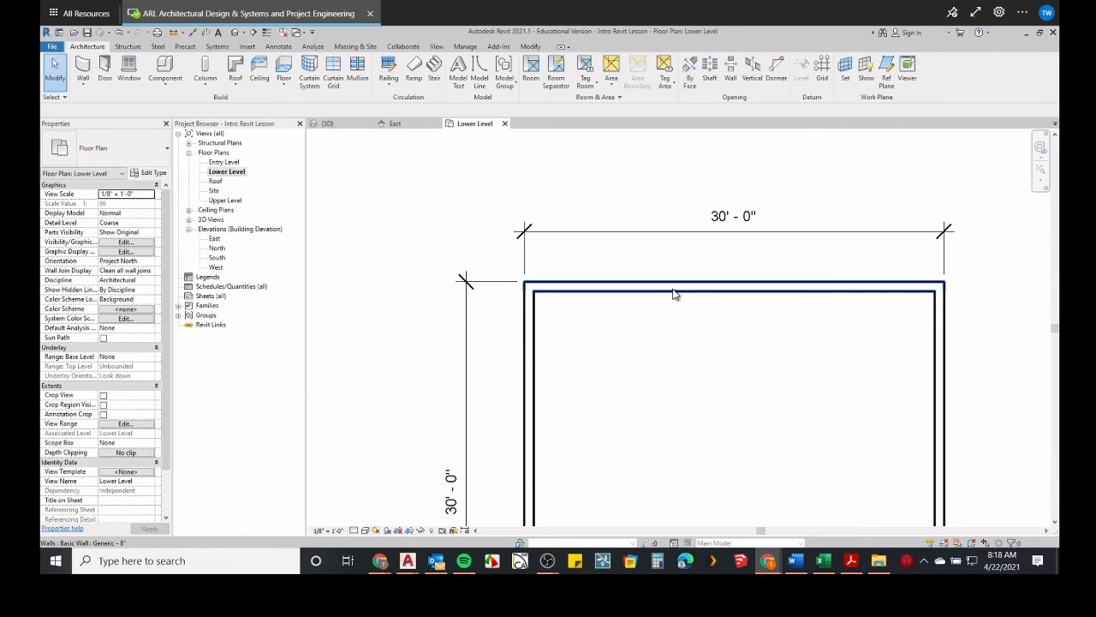
{"action": "left_click", "coordinate": [674, 292]}
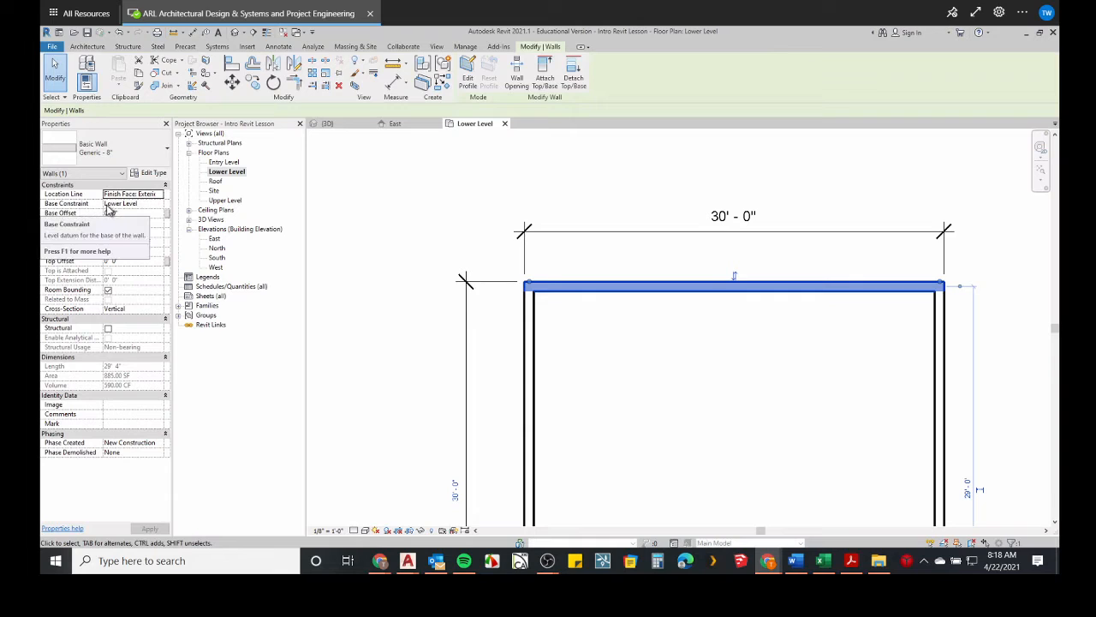
{"action": "left_click", "coordinate": [120, 205]}
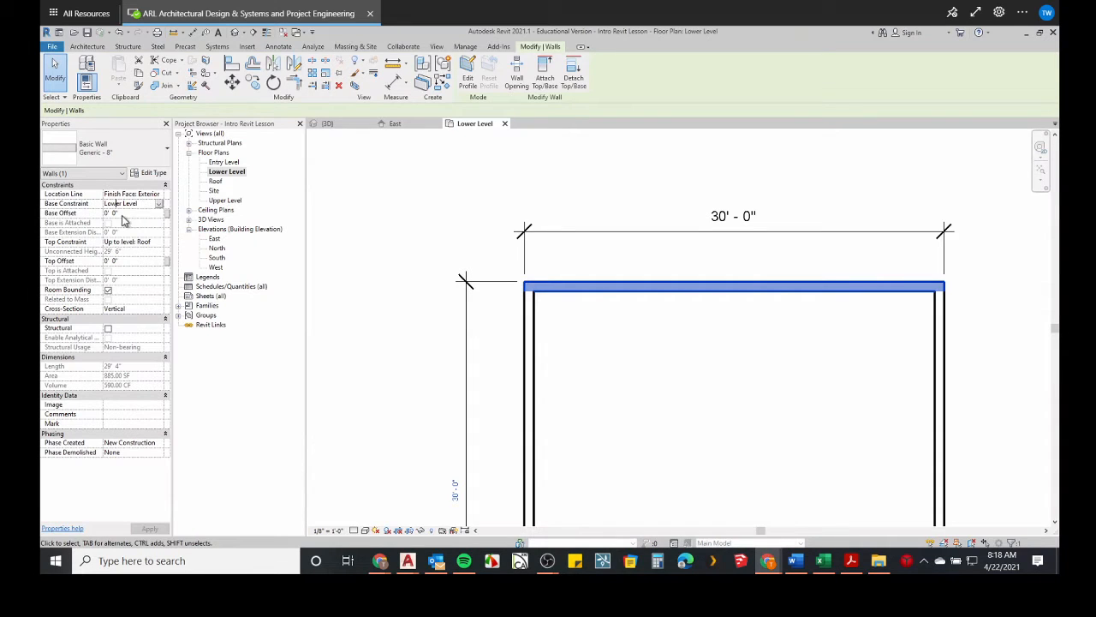
{"action": "left_click", "coordinate": [63, 214]}
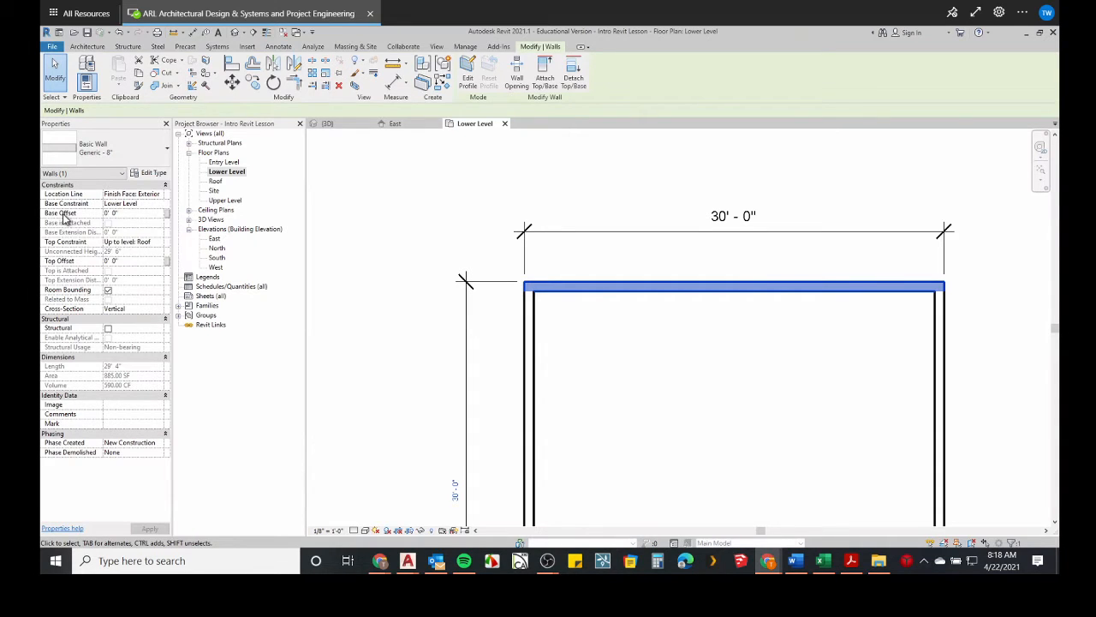
{"action": "left_click", "coordinate": [129, 214]}
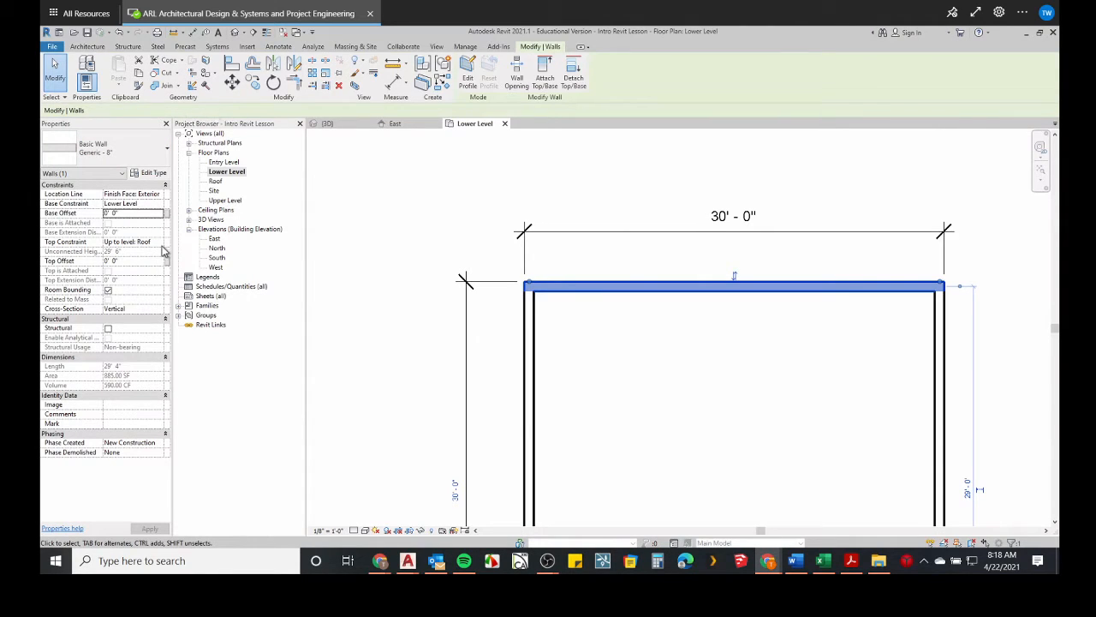
{"action": "left_click", "coordinate": [133, 263]}
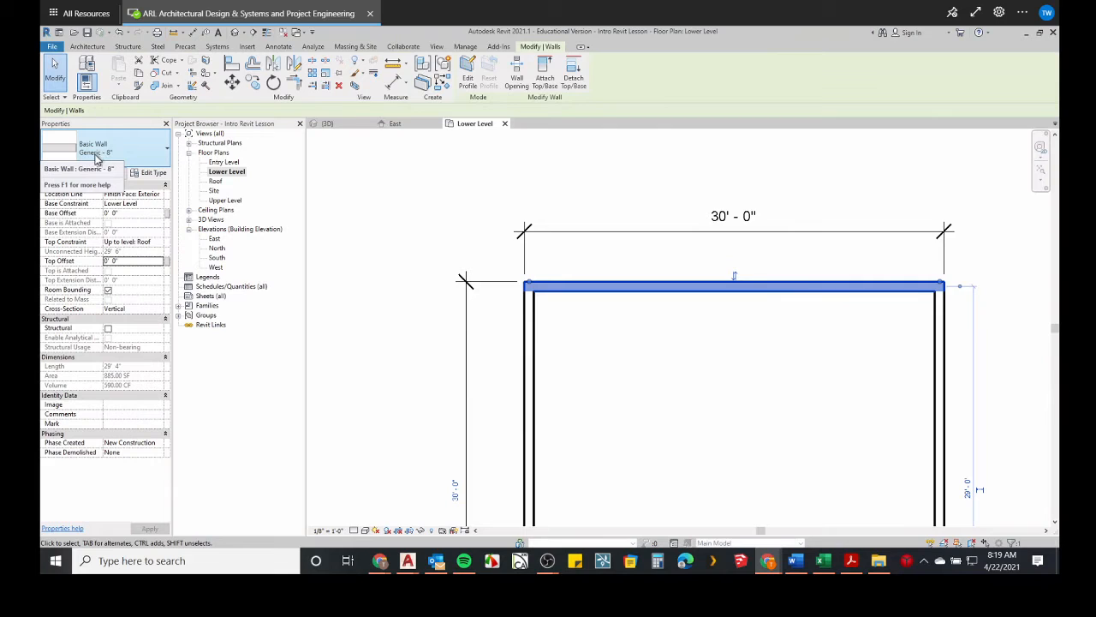
Browse the list of available wall types for the selected top wall.
{"action": "left_click", "coordinate": [159, 154]}
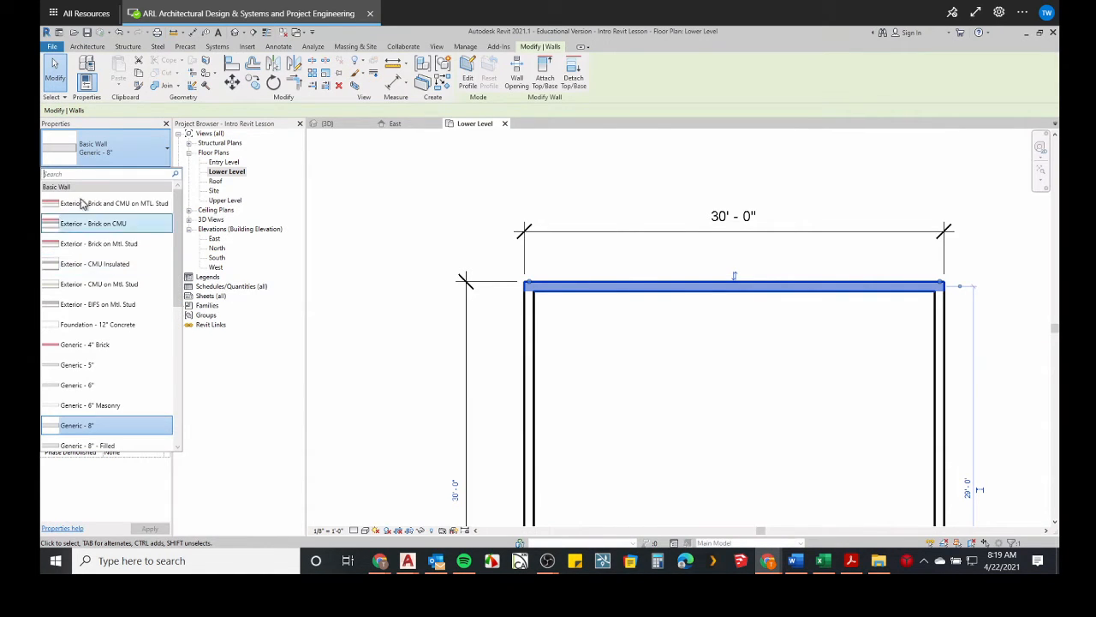
{"action": "scroll", "coordinate": [96, 380], "scroll_direction": "down", "scroll_amount": 1}
{"action": "scroll", "coordinate": [97, 379], "scroll_direction": "down", "scroll_amount": 5}
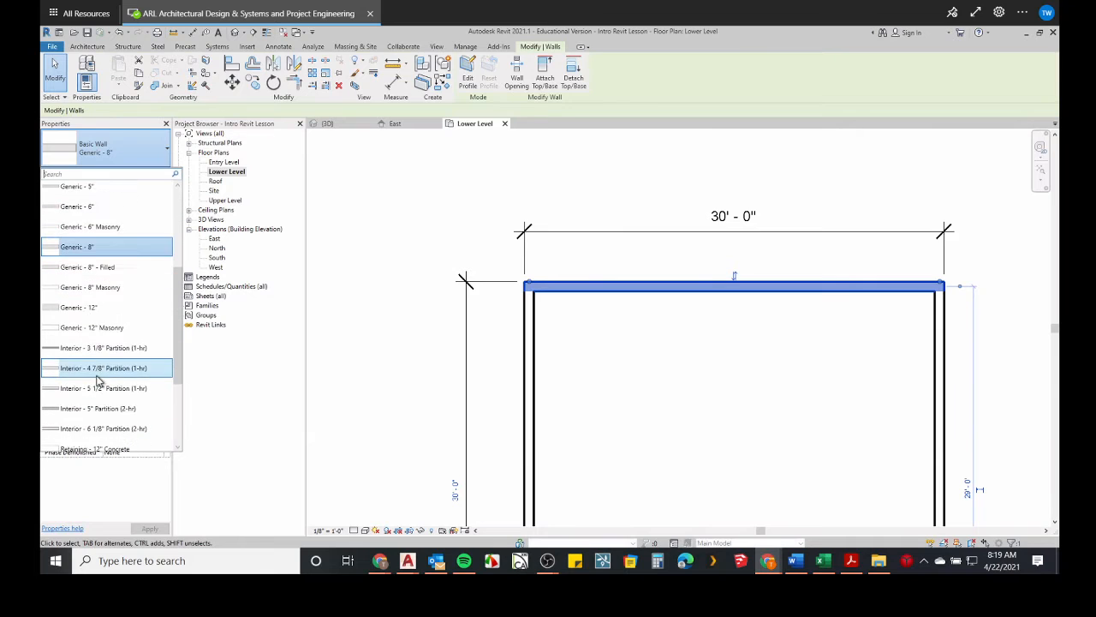
{"action": "scroll", "coordinate": [97, 379], "scroll_direction": "down", "scroll_amount": 1}
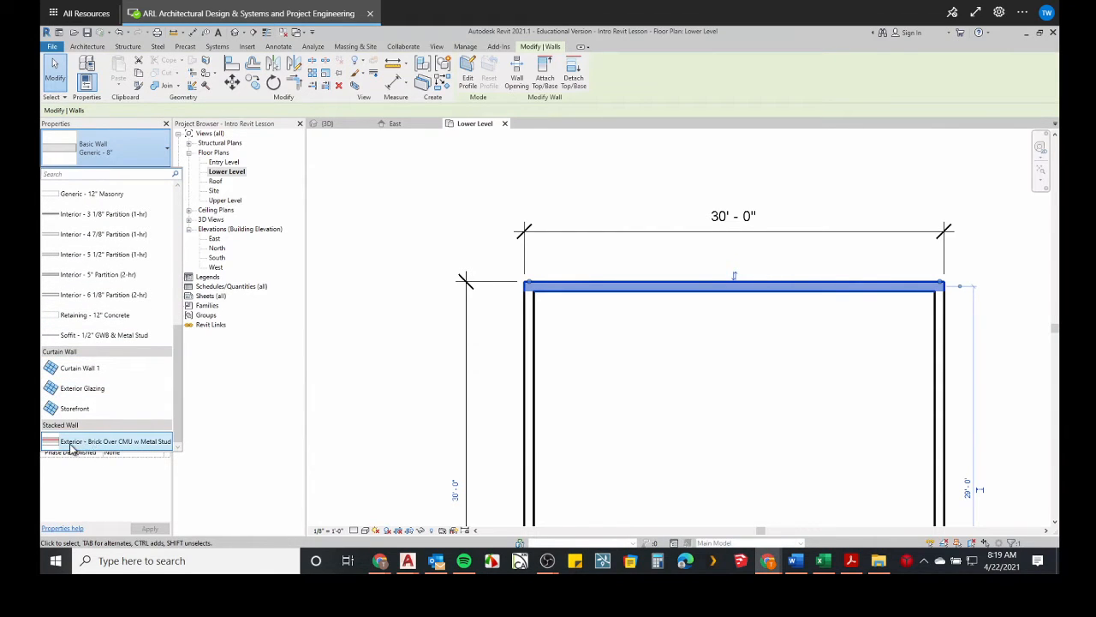
{"action": "mouse_move", "coordinate": [72, 447]}
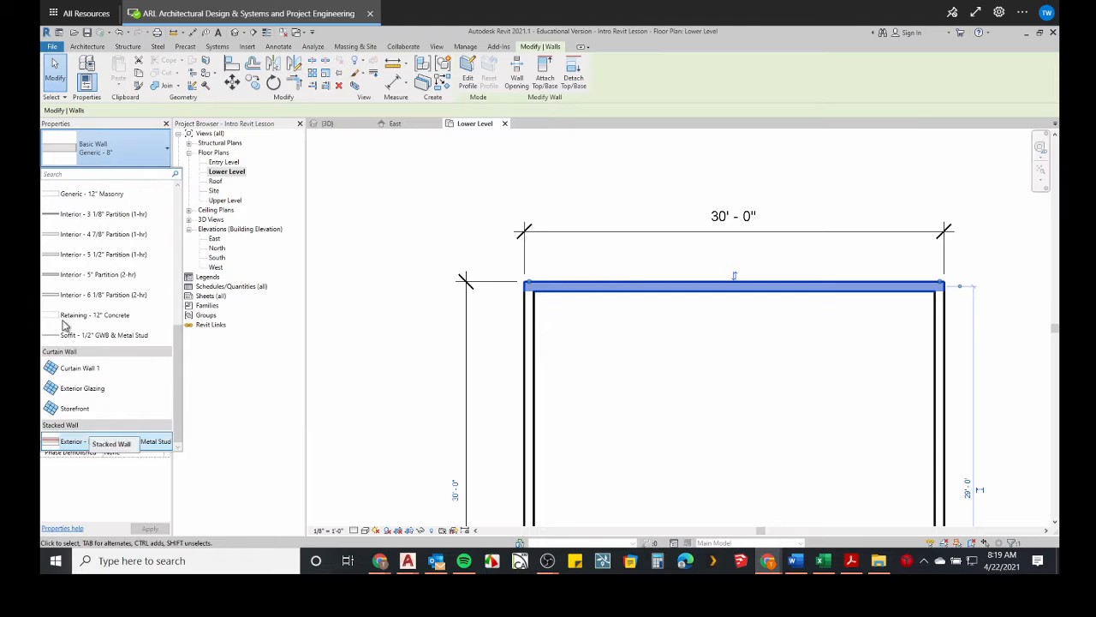
{"action": "mouse_move", "coordinate": [72, 340]}
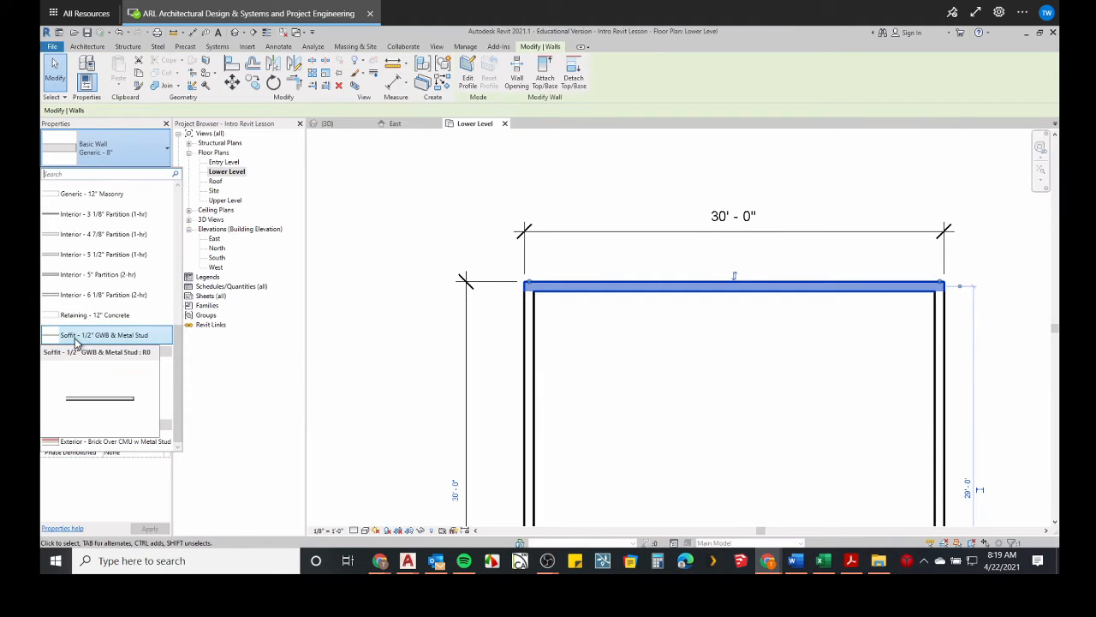
{"action": "mouse_move", "coordinate": [107, 343]}
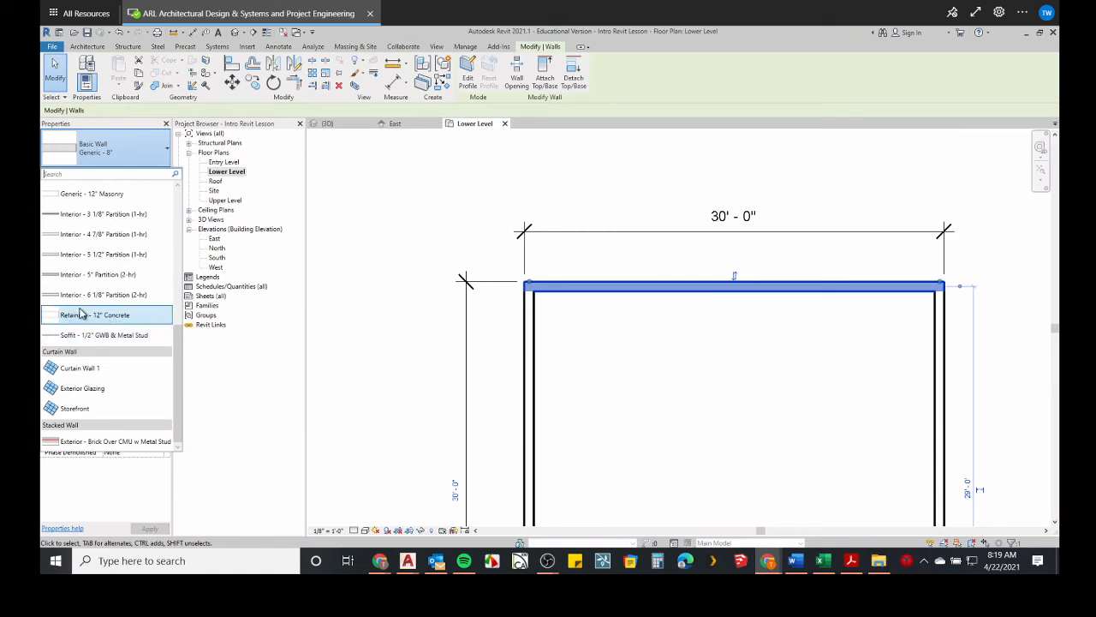
{"action": "scroll", "coordinate": [80, 314], "scroll_direction": "up", "scroll_amount": 2}
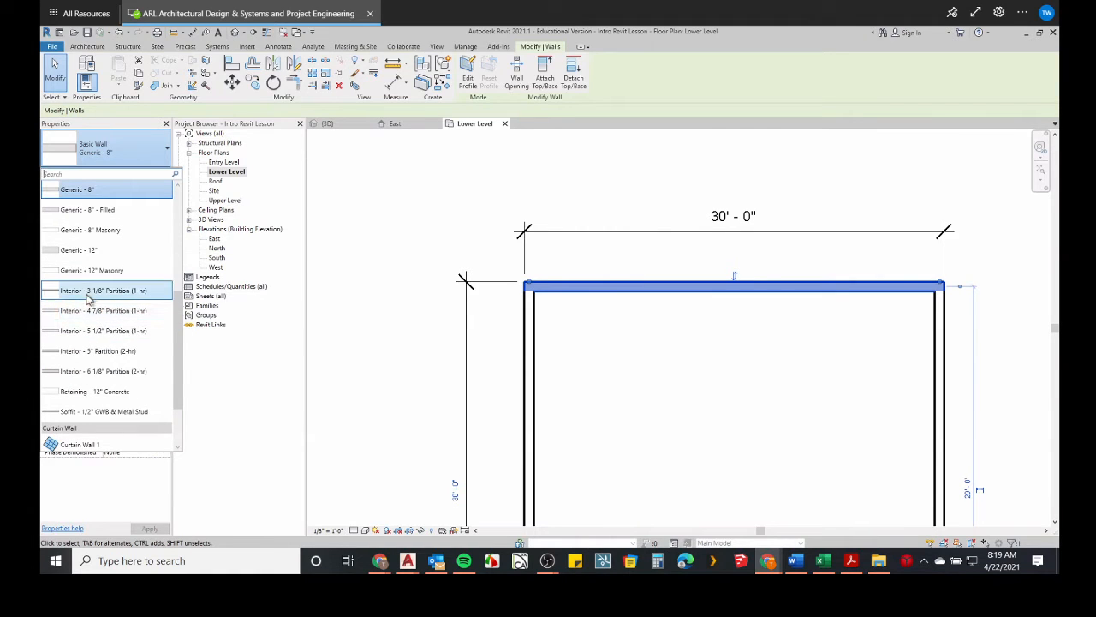
{"action": "mouse_move", "coordinate": [101, 296]}
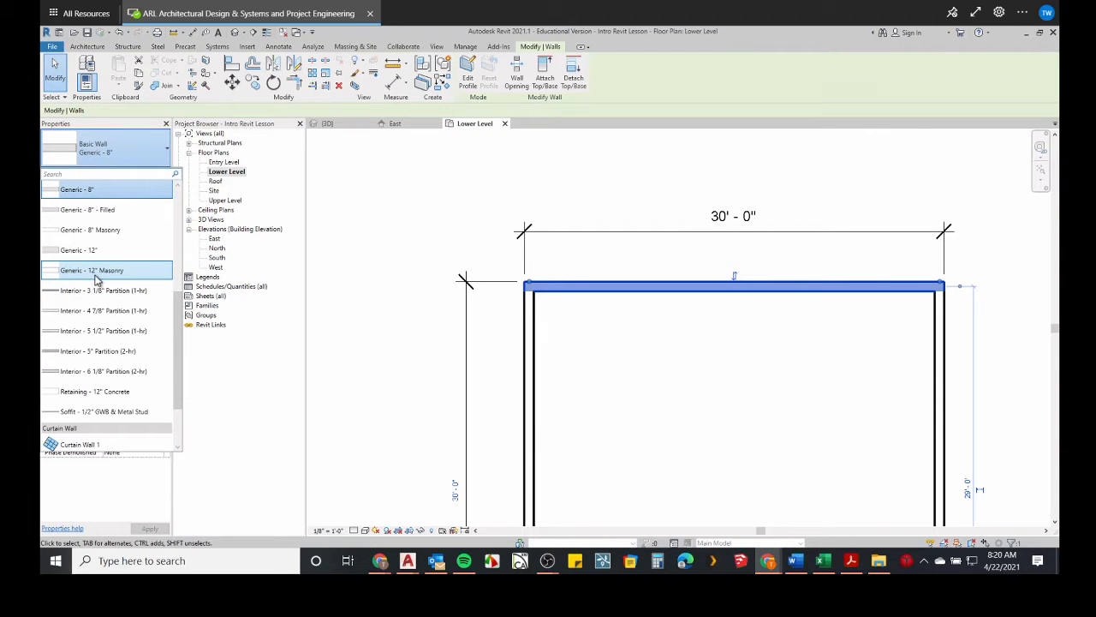
{"action": "scroll", "coordinate": [98, 273], "scroll_direction": "up", "scroll_amount": 2}
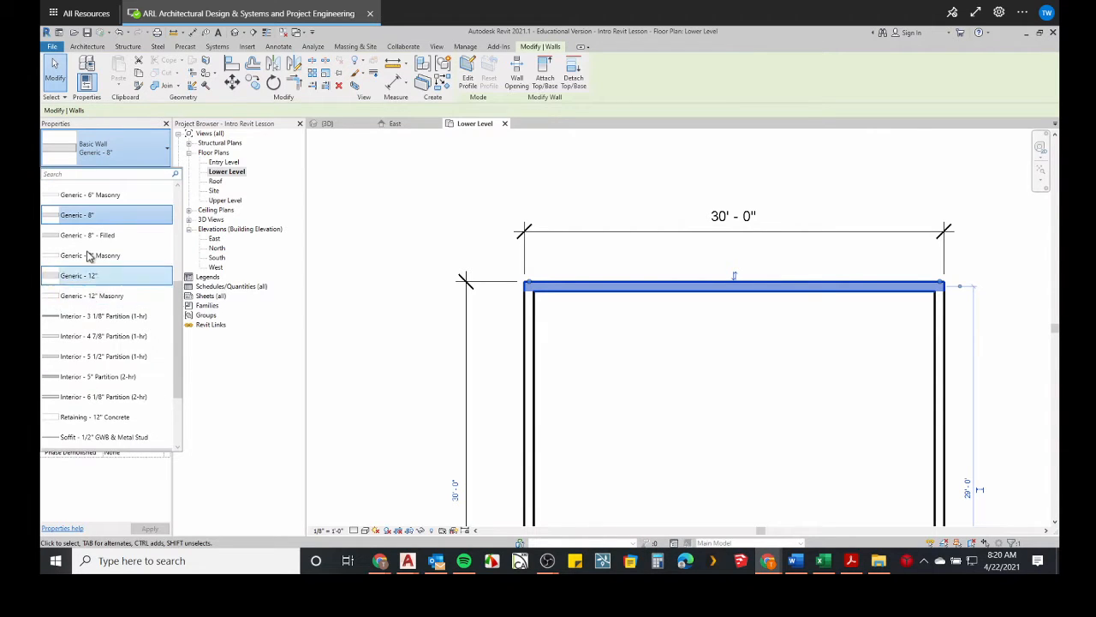
{"action": "scroll", "coordinate": [101, 270], "scroll_direction": "up", "scroll_amount": 1}
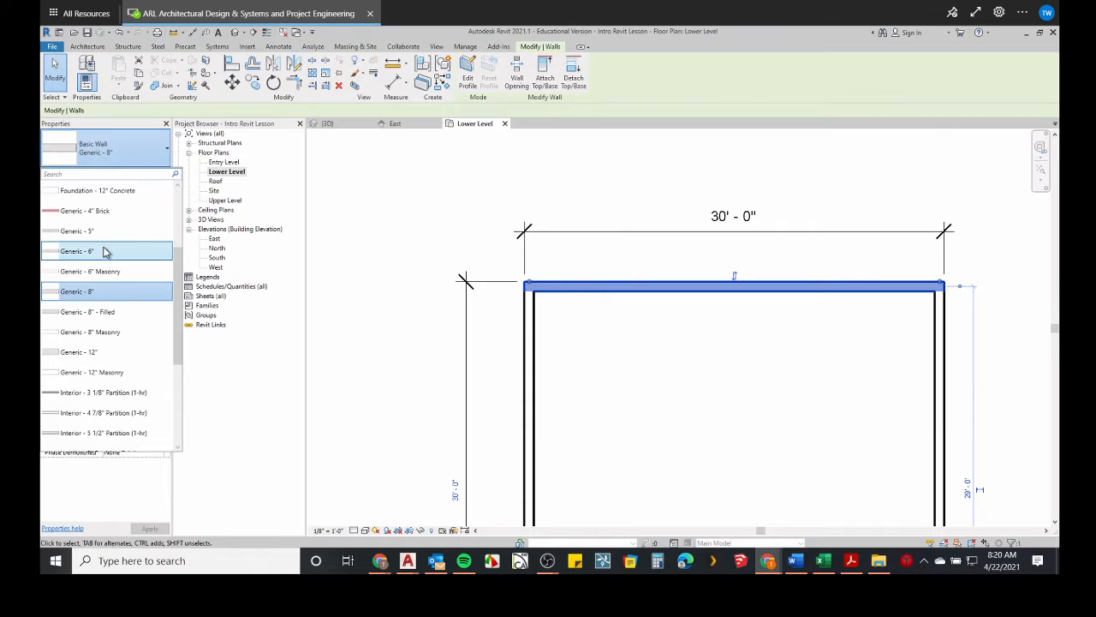
{"action": "scroll", "coordinate": [94, 244], "scroll_direction": "up", "scroll_amount": 4}
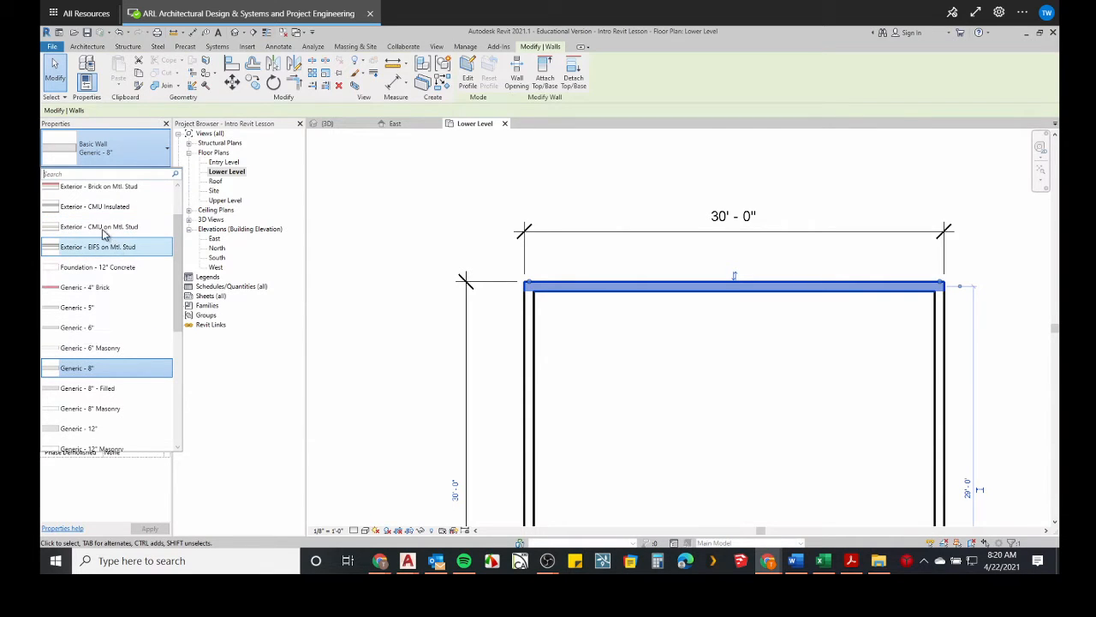
{"action": "scroll", "coordinate": [103, 233], "scroll_direction": "up", "scroll_amount": 1}
{"action": "scroll", "coordinate": [103, 233], "scroll_direction": "up", "scroll_amount": 2}
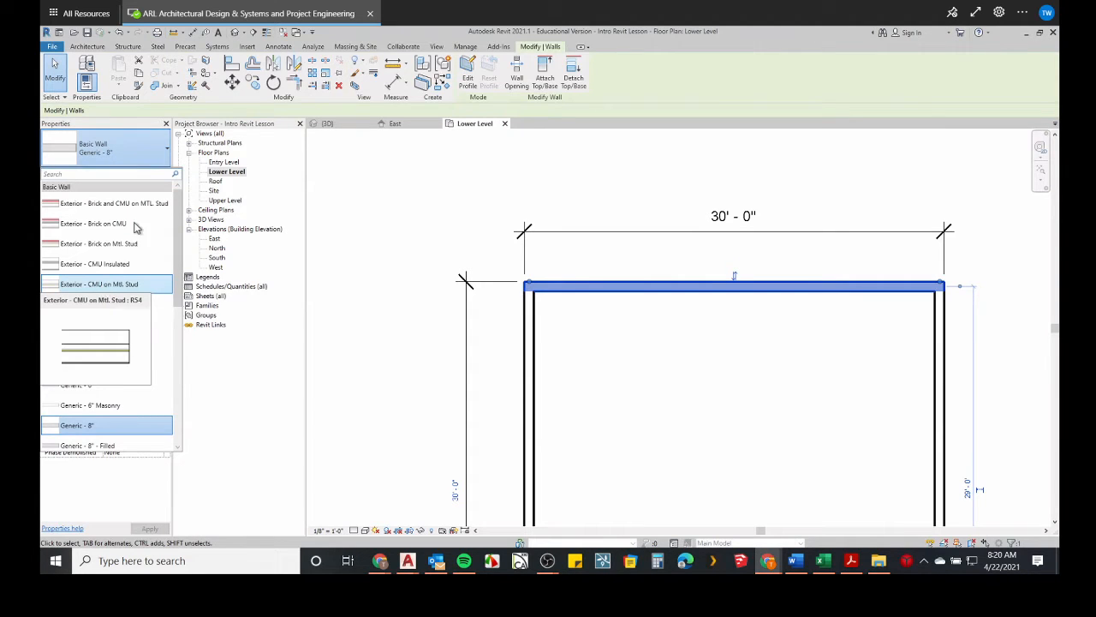
{"action": "left_click", "coordinate": [123, 147]}
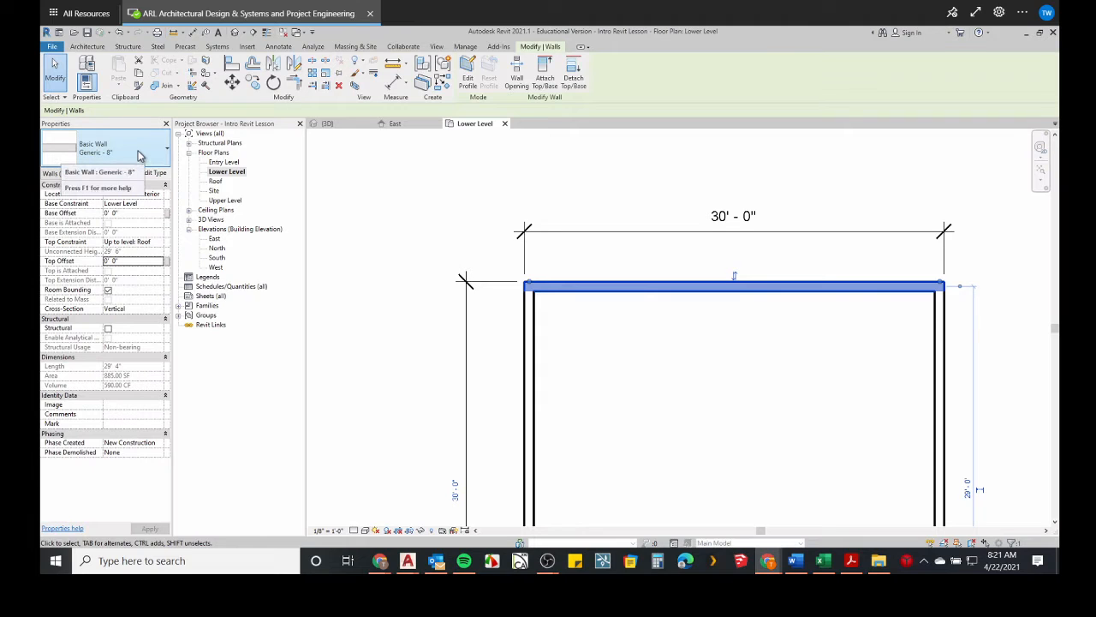
Change the top wall's type to Exterior - Brick on CMU, then back to Generic - 8".
{"action": "left_click", "coordinate": [146, 153]}
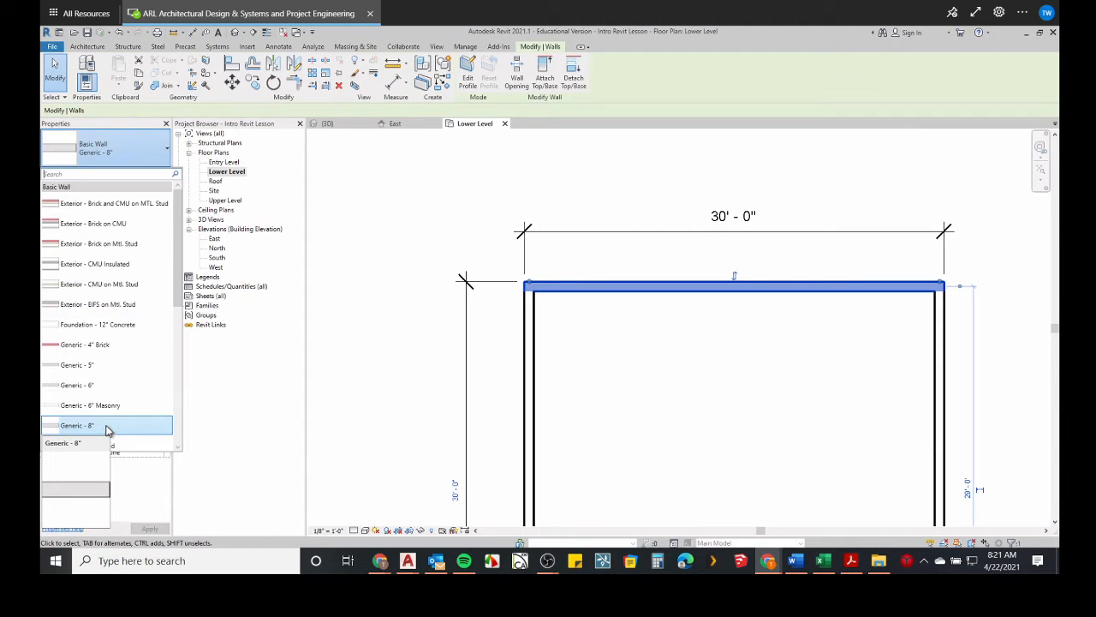
{"action": "left_click", "coordinate": [97, 230]}
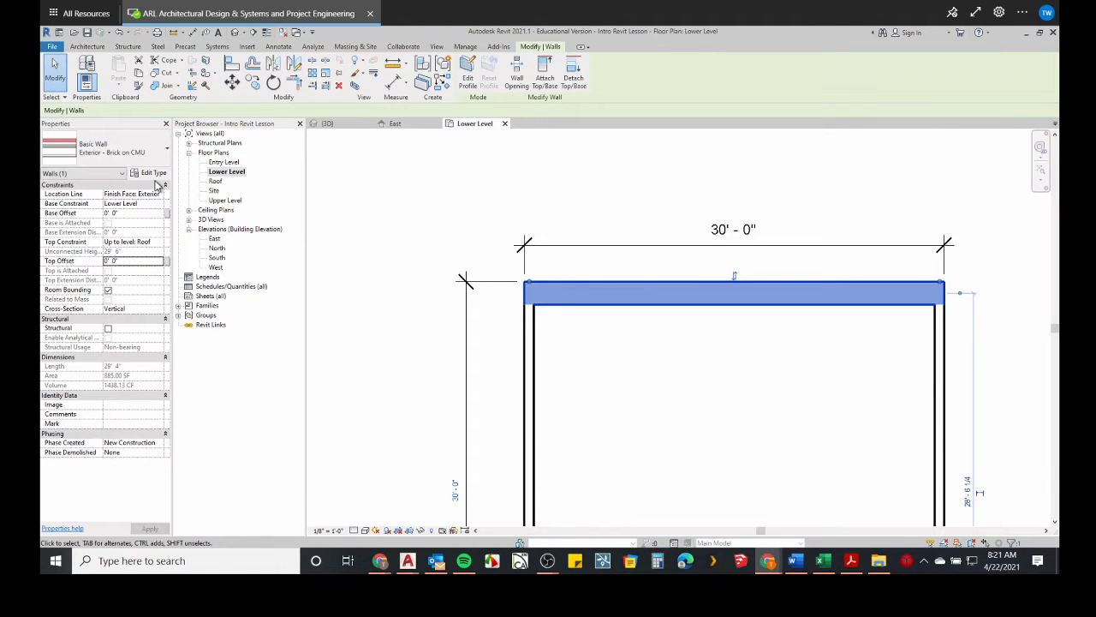
{"action": "left_click", "coordinate": [156, 161]}
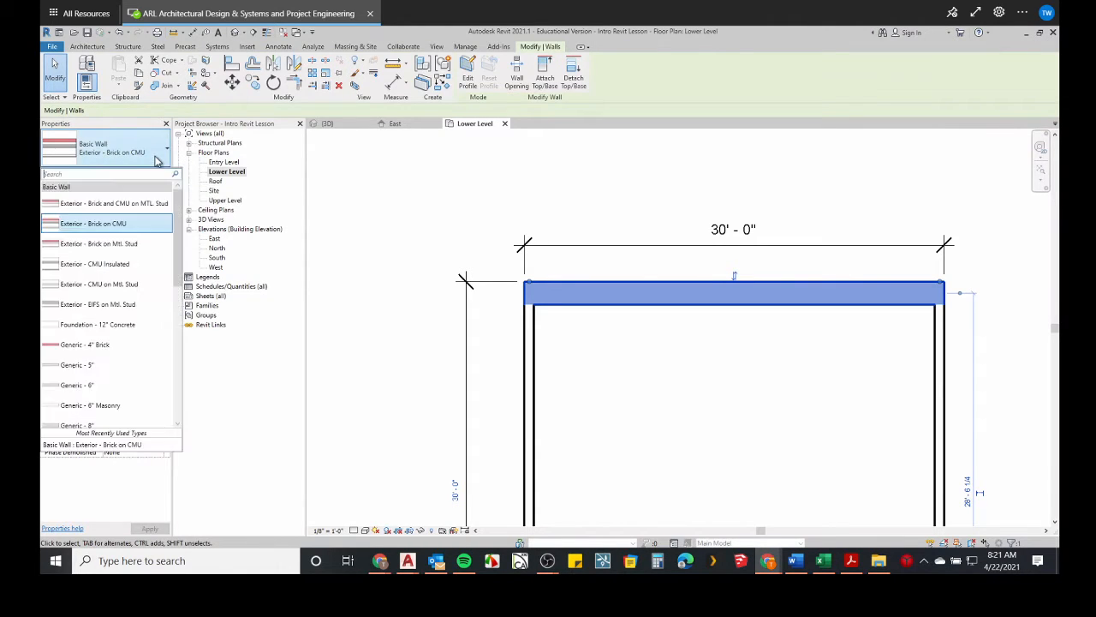
{"action": "scroll", "coordinate": [100, 405], "scroll_direction": "down", "scroll_amount": 1}
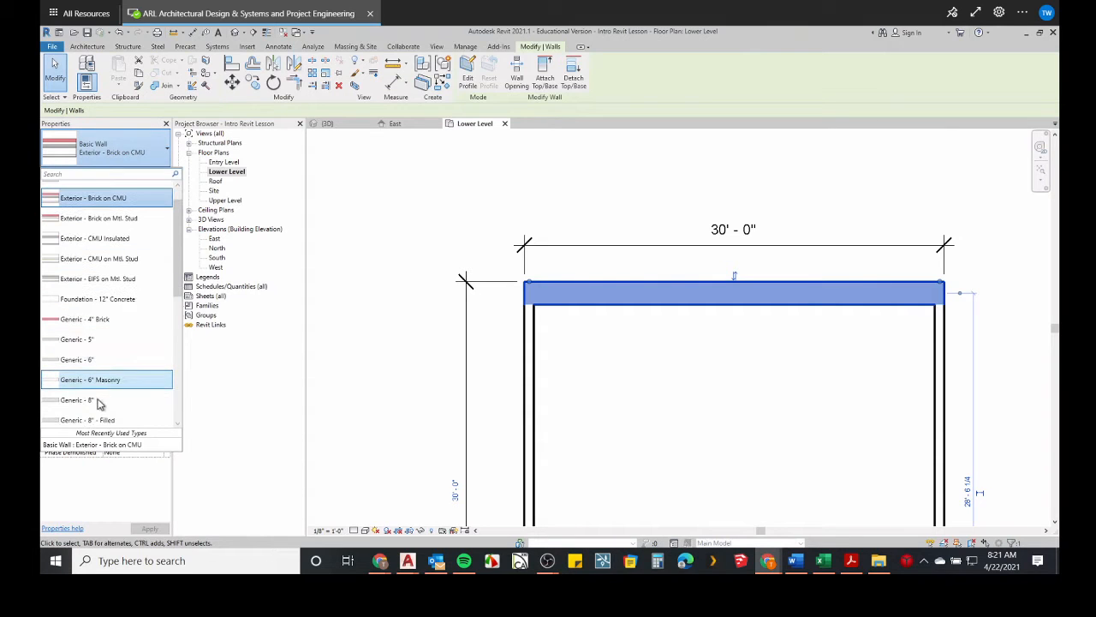
{"action": "left_click", "coordinate": [100, 402]}
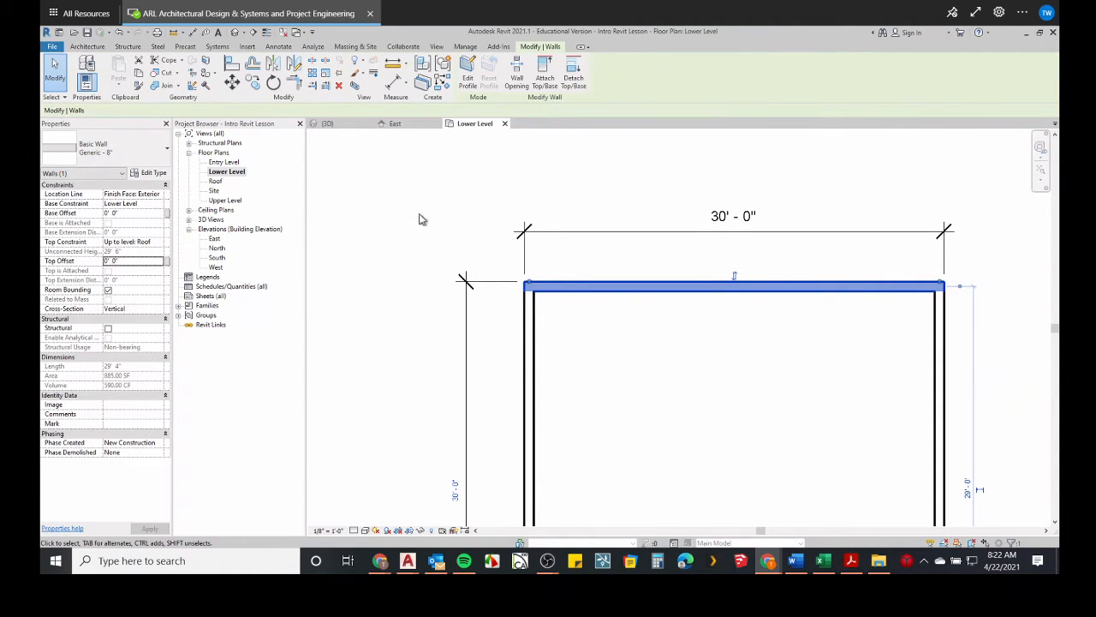
Draw a wall about 22' 6" long above the square with the Wall tool, then delete it.
{"action": "scroll", "coordinate": [419, 219], "scroll_direction": "down", "scroll_amount": 3}
{"action": "left_click", "coordinate": [87, 46]}
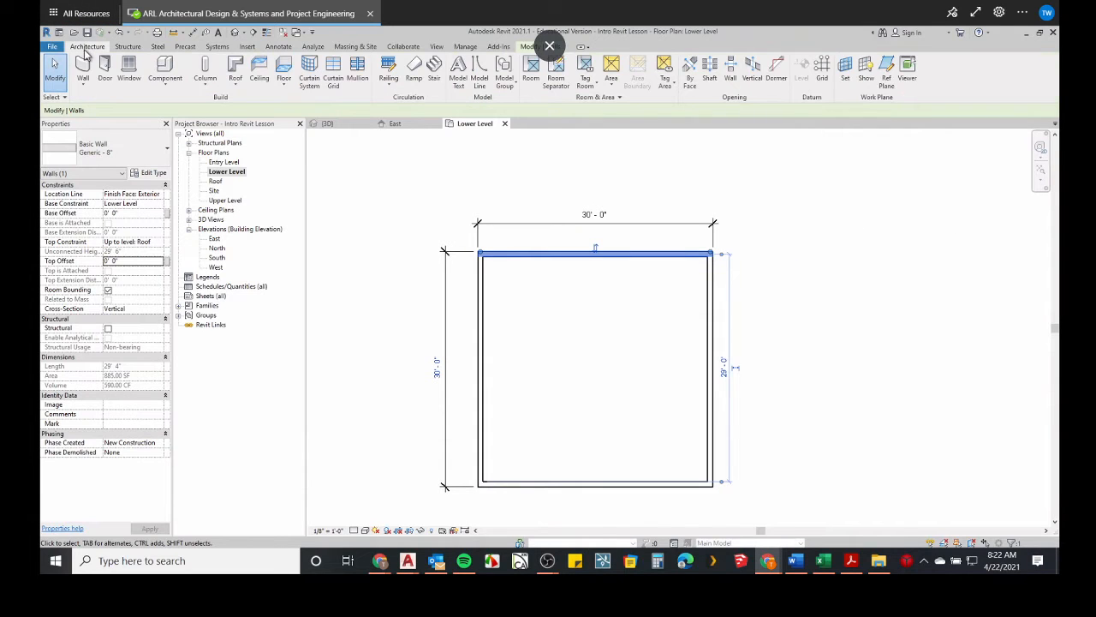
{"action": "left_click", "coordinate": [83, 69]}
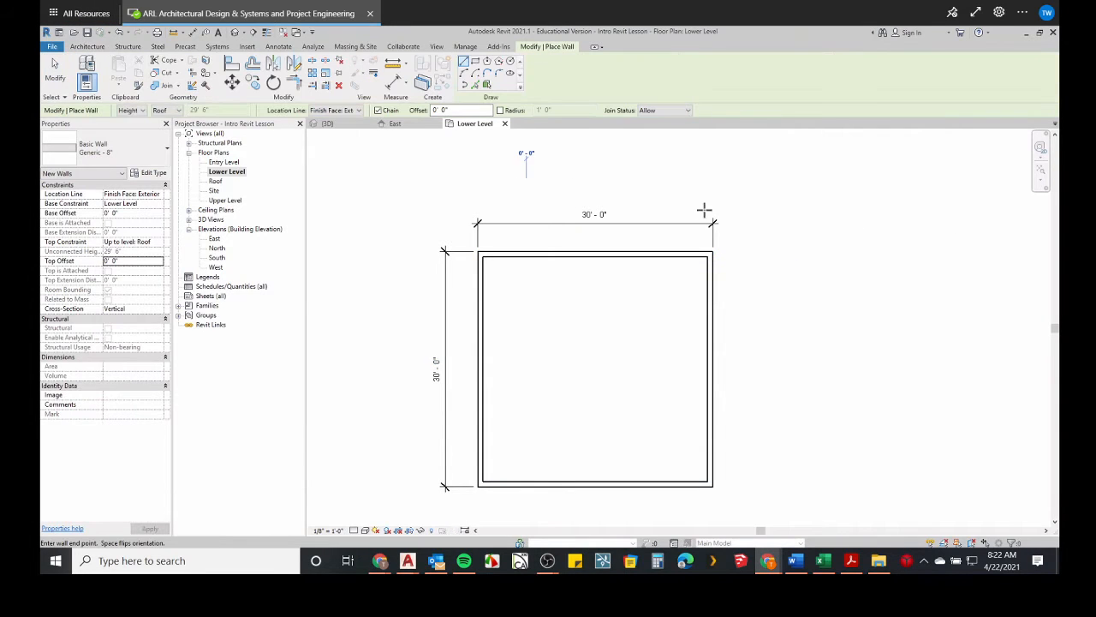
{"action": "left_click", "coordinate": [702, 176]}
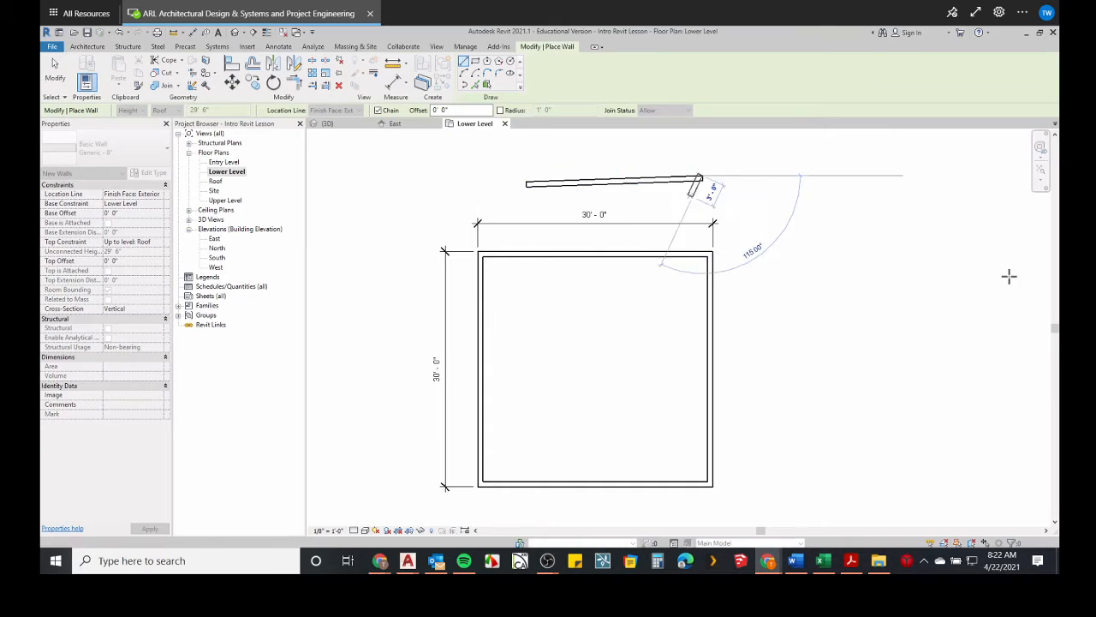
{"action": "key", "text": "Escape"}
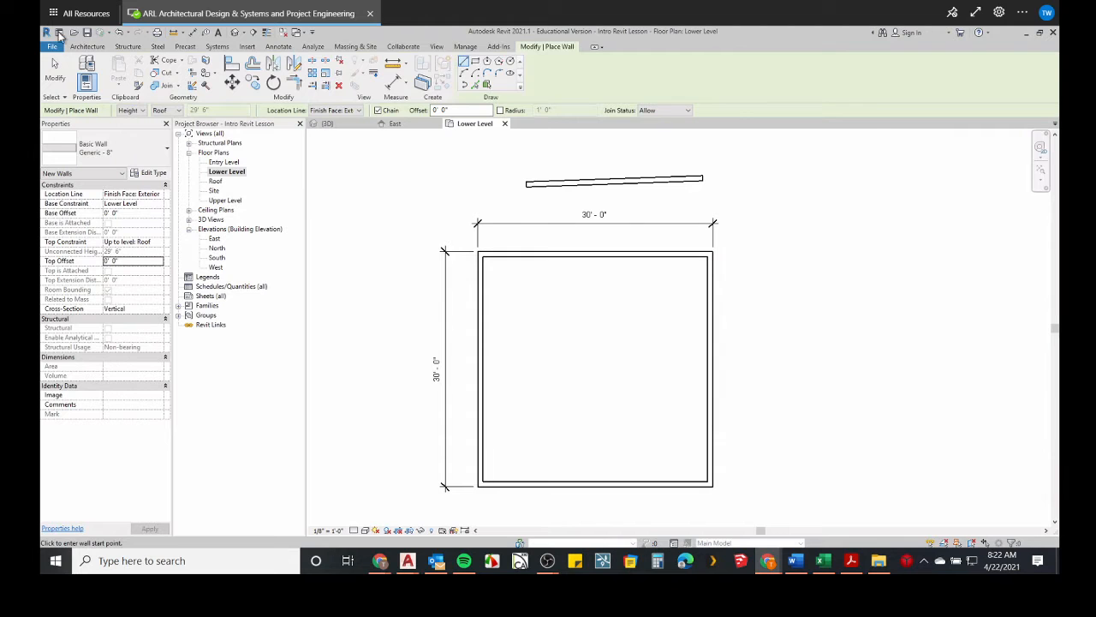
{"action": "key", "text": "Escape"}
{"action": "key", "text": "Escape"}
{"action": "left_click", "coordinate": [575, 187]}
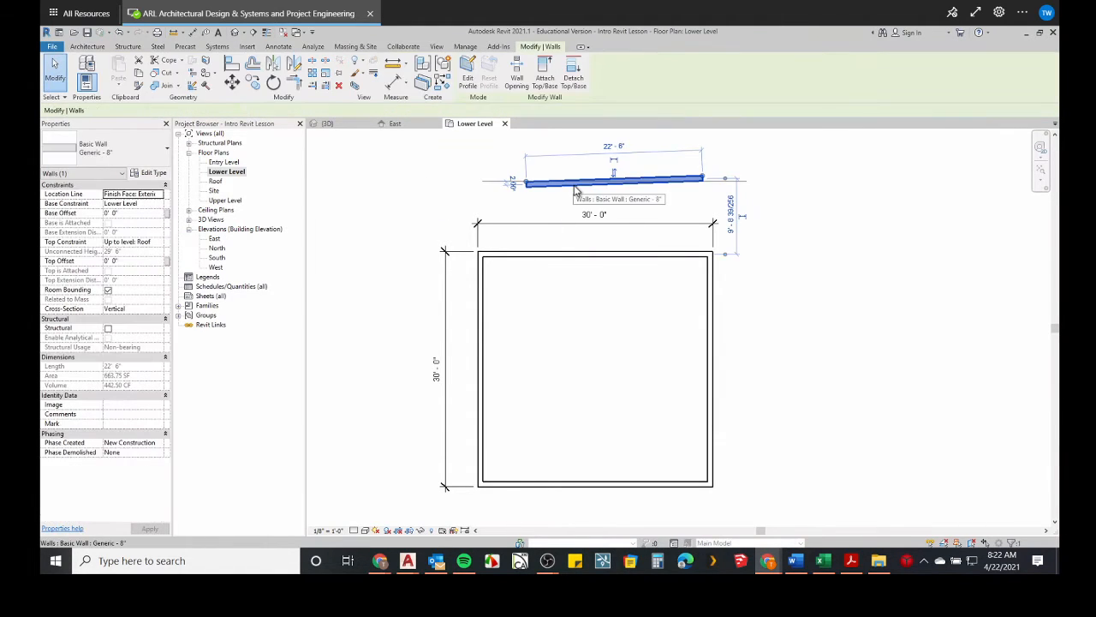
{"action": "key", "text": "Delete"}
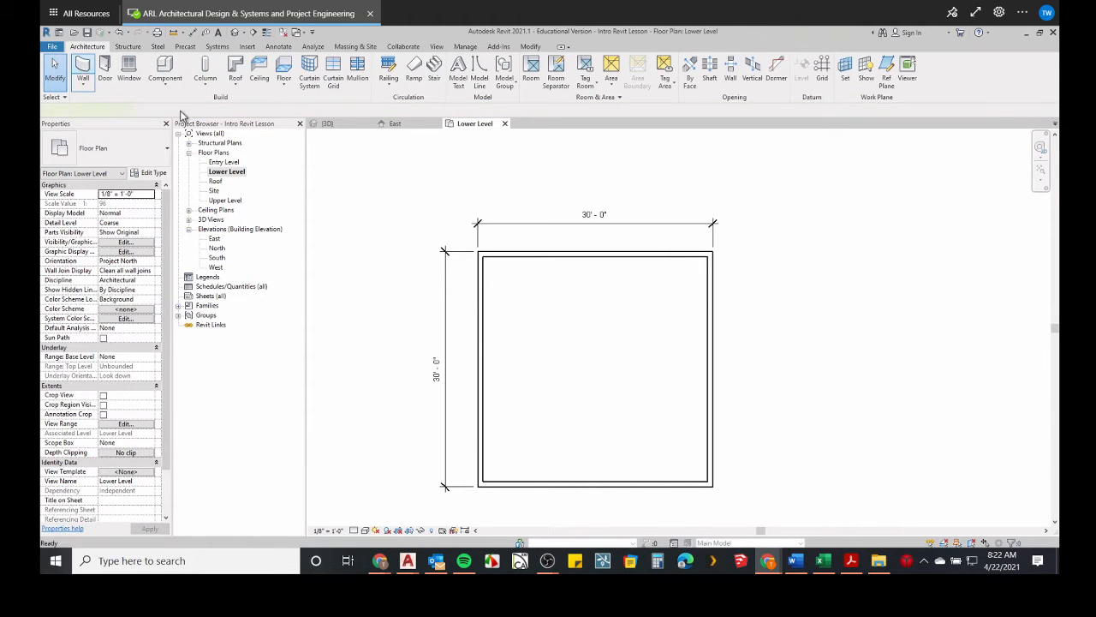
Draw a 30' horizontal wall above the square with the Wall tool.
{"action": "left_click", "coordinate": [82, 67]}
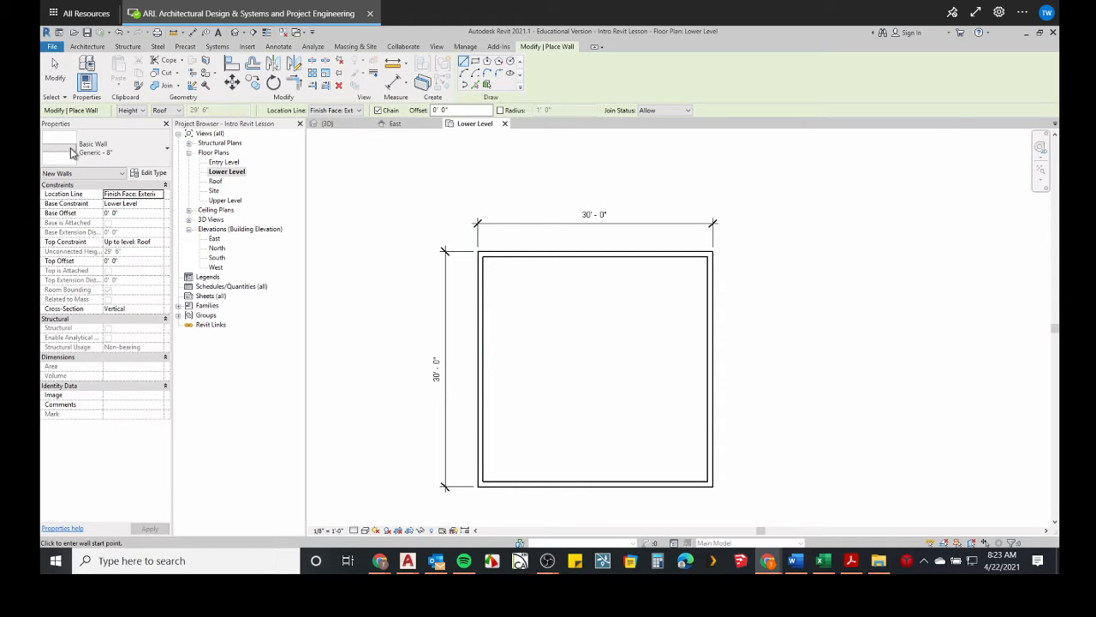
{"action": "left_click", "coordinate": [506, 190]}
{"action": "left_click", "coordinate": [741, 191]}
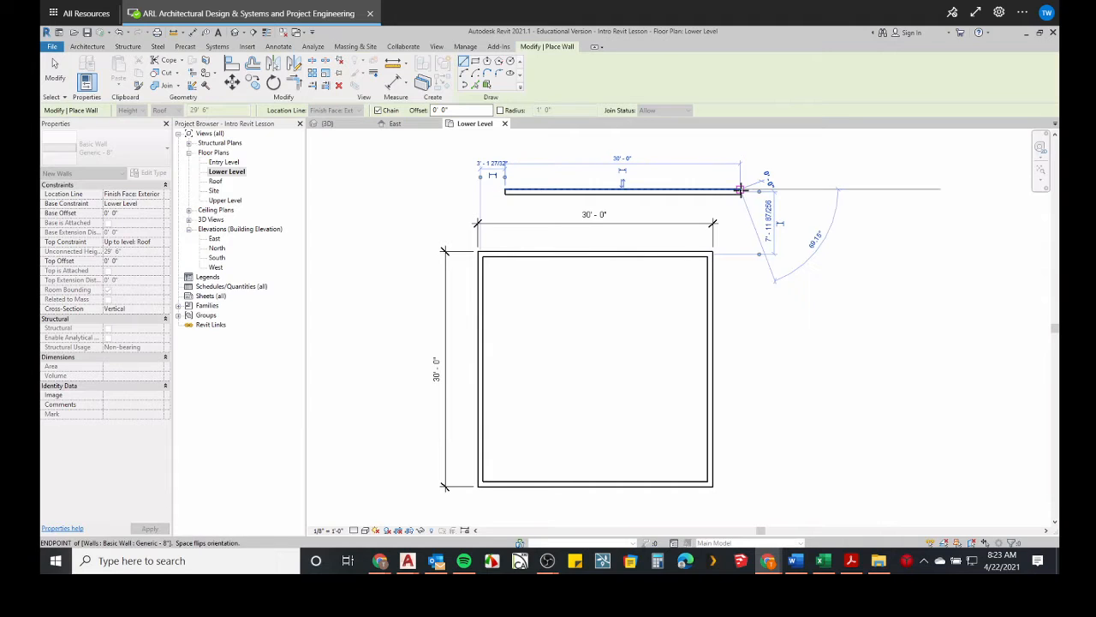
{"action": "key", "text": "Escape"}
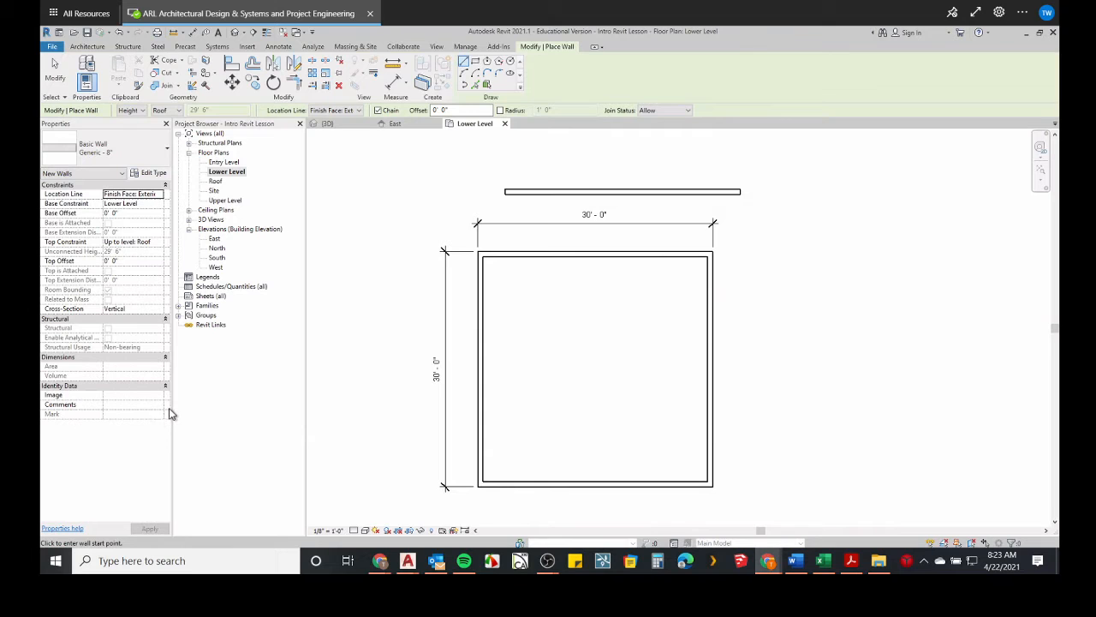
Delete the square's walls and dimensions along with the extra wall above them.
{"action": "left_click", "coordinate": [56, 73]}
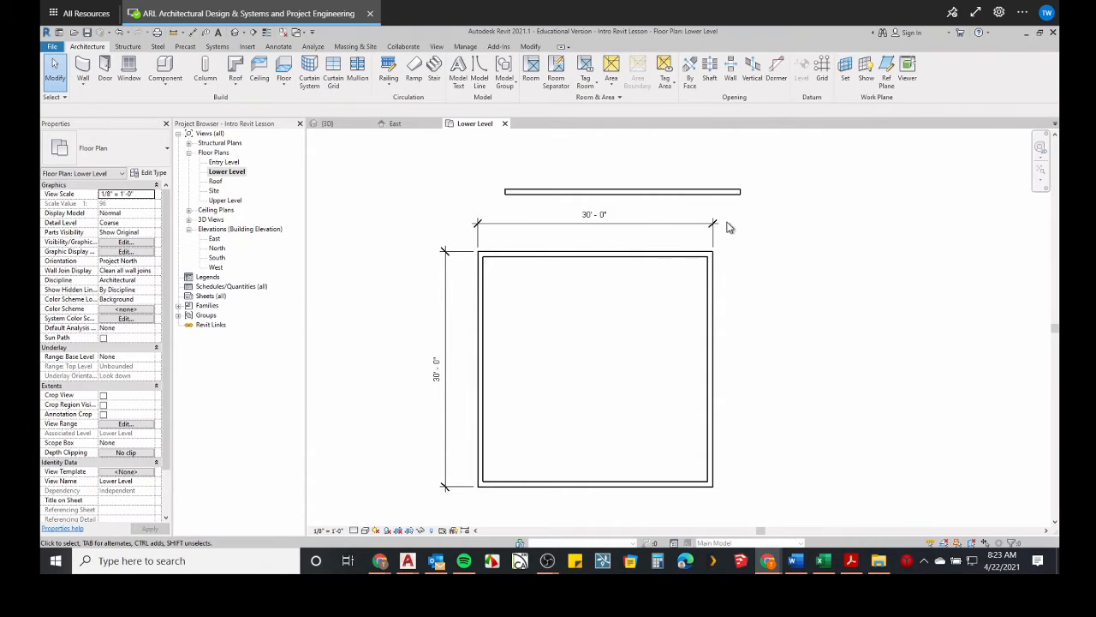
{"action": "left_click_drag", "start_coordinate": [735, 207], "coordinate": [406, 506]}
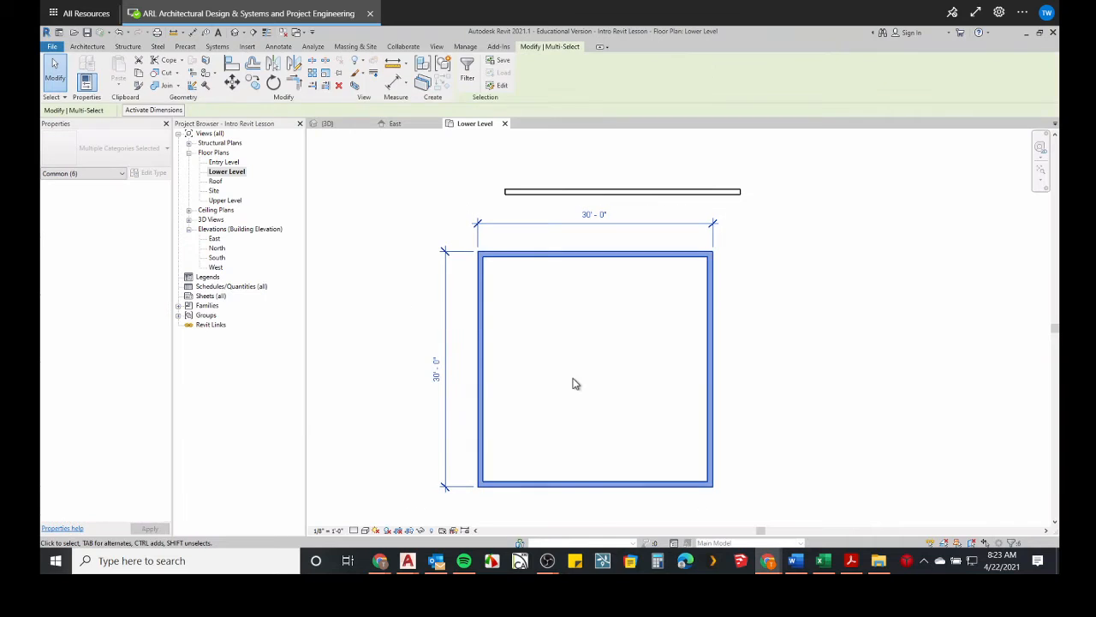
{"action": "key", "text": "Delete"}
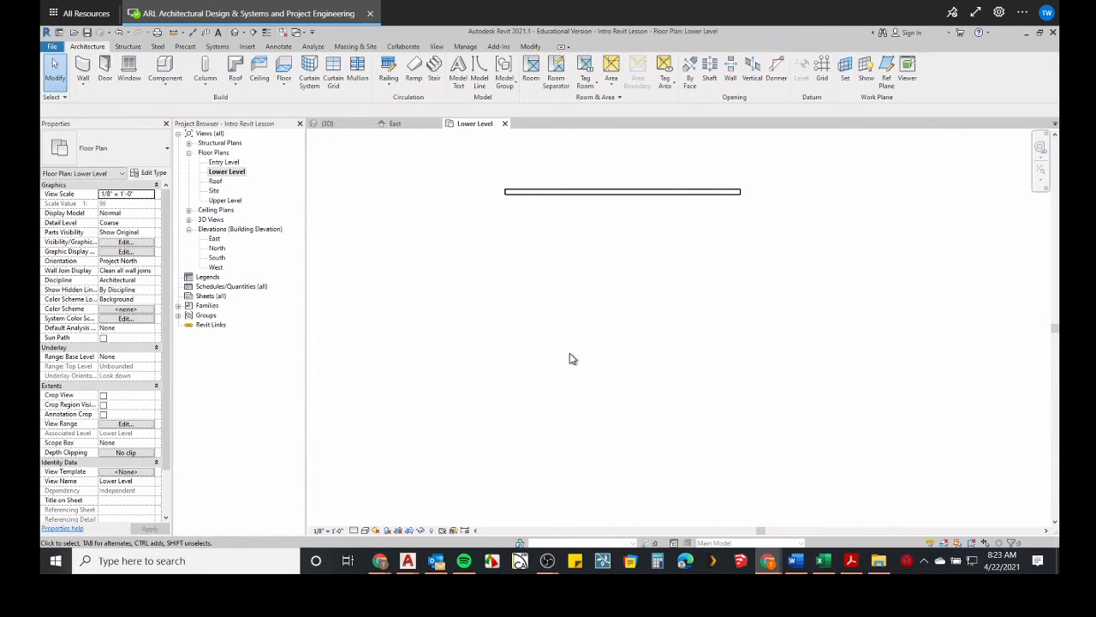
{"action": "left_click", "coordinate": [598, 197]}
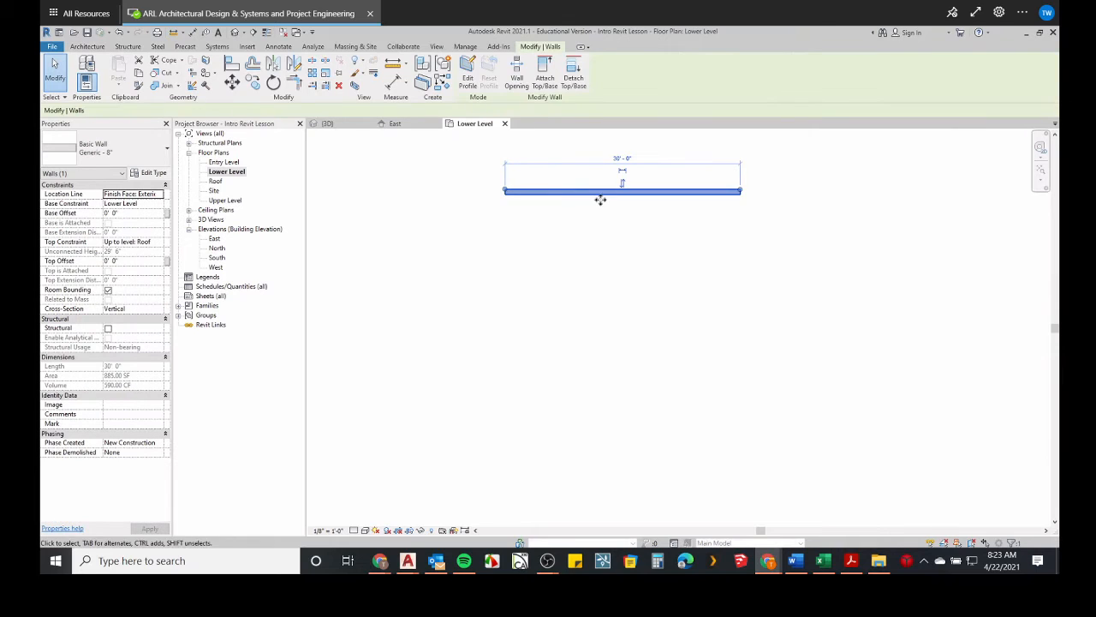
{"action": "key", "text": "Delete"}
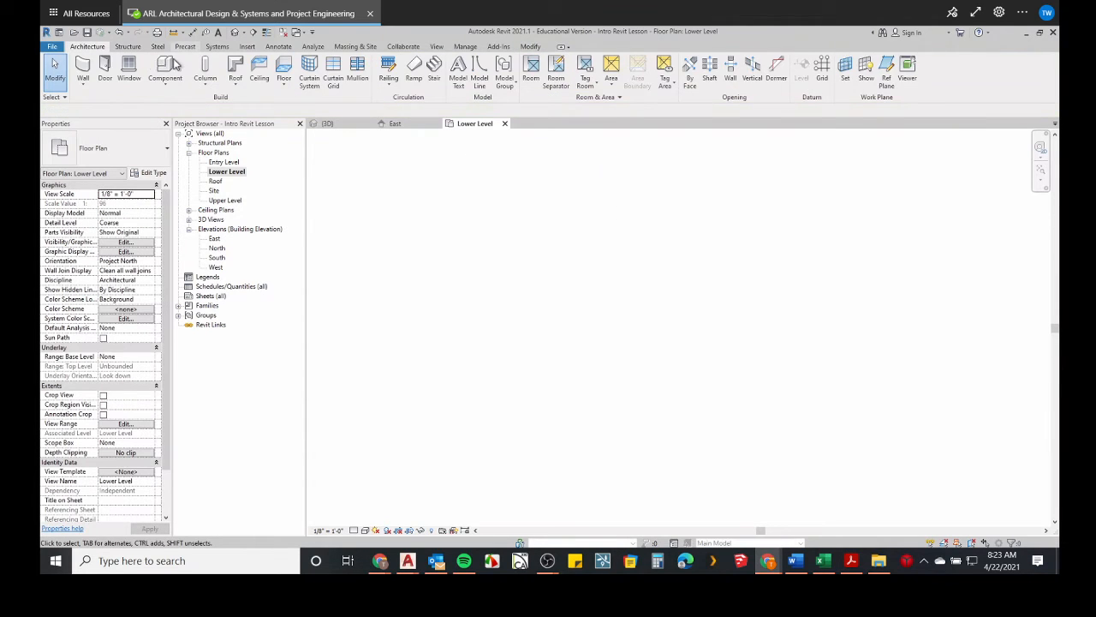
Draw a horizontal wall about 22' long with the Wall tool.
{"action": "left_click", "coordinate": [83, 69]}
{"action": "left_click", "coordinate": [491, 242]}
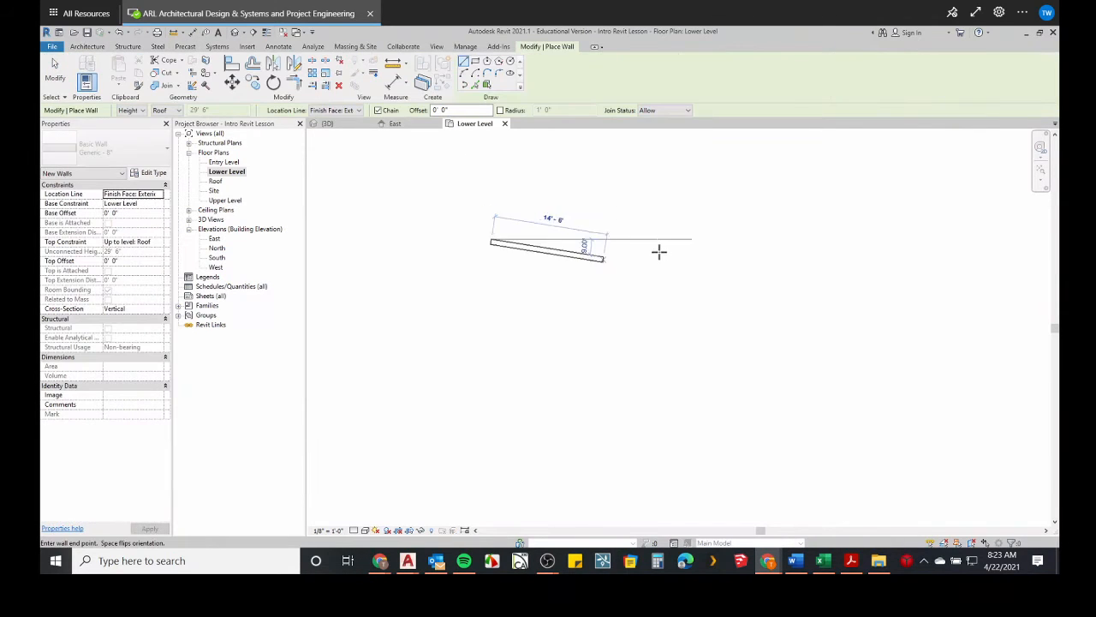
{"action": "left_click", "coordinate": [665, 240]}
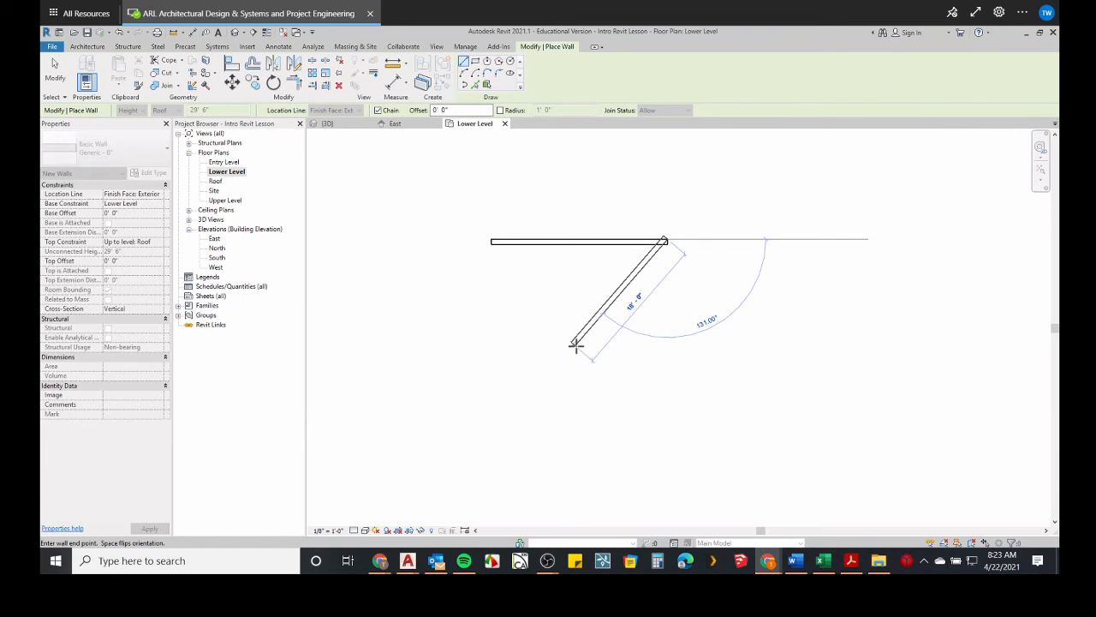
{"action": "key", "text": "Escape"}
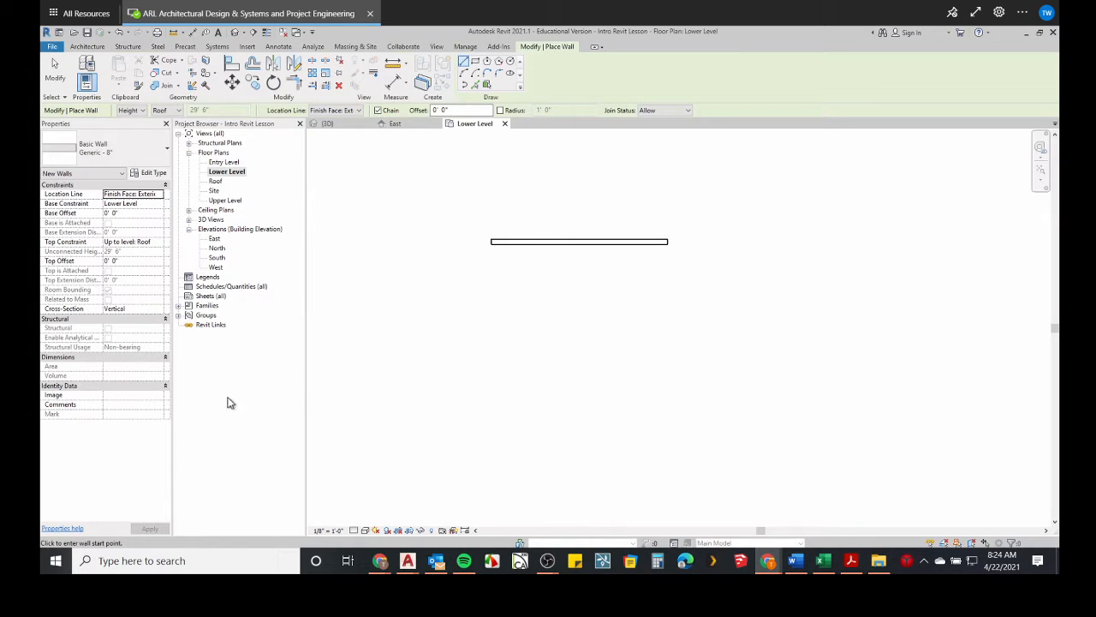
Duplicate the Generic - 8" wall type under the name MicroLiving - Exterior Wall.
{"action": "left_click", "coordinate": [148, 174]}
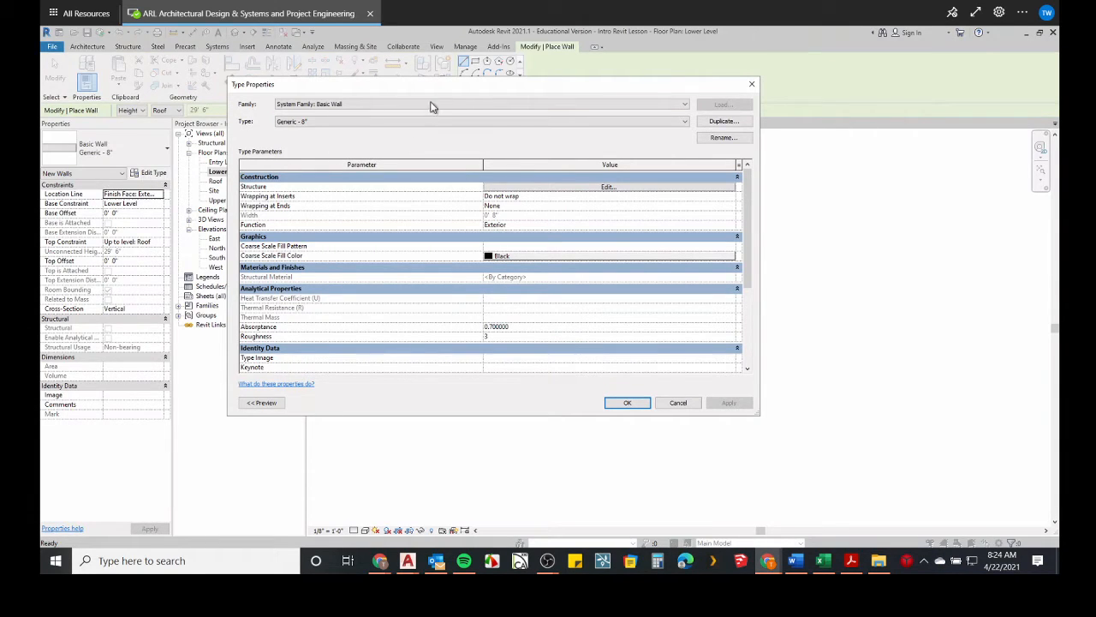
{"action": "left_click_drag", "start_coordinate": [440, 89], "coordinate": [511, 132]}
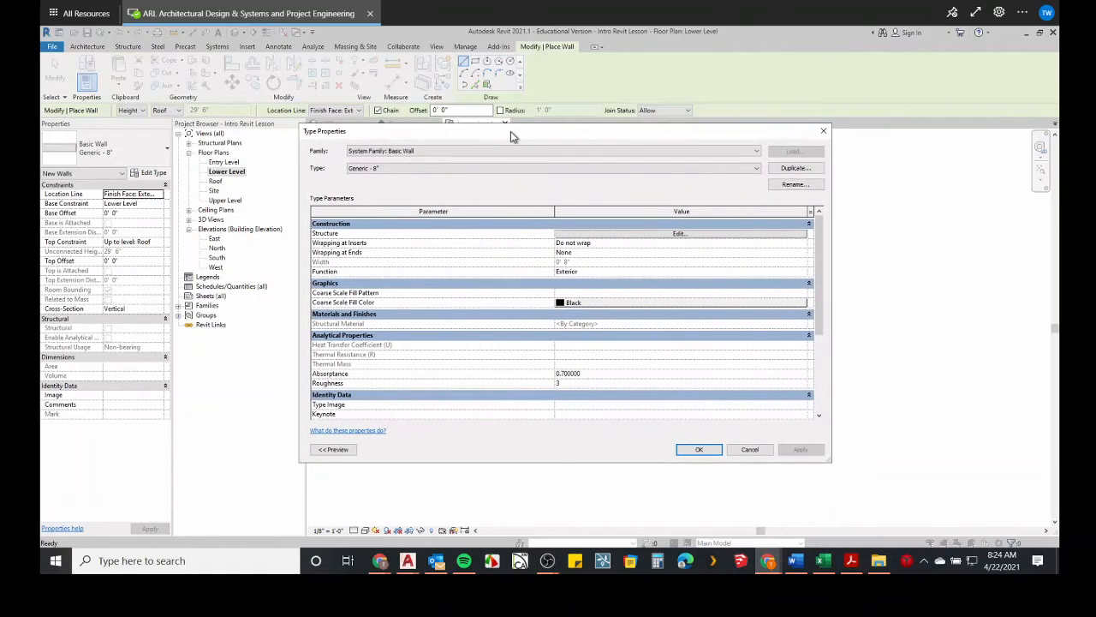
{"action": "left_click", "coordinate": [789, 169]}
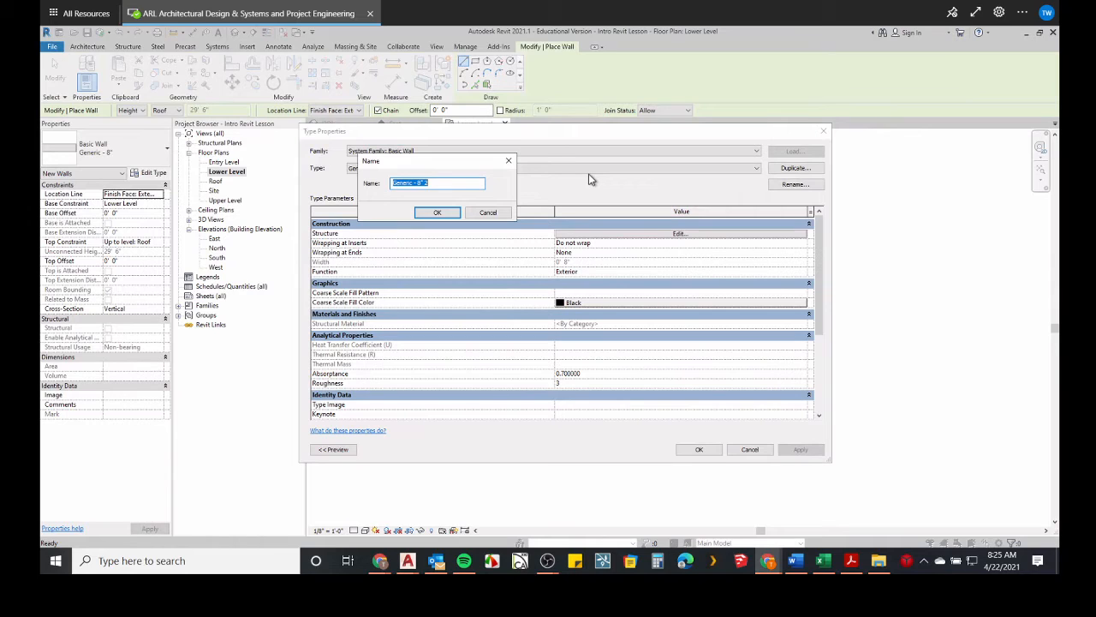
{"action": "type", "text": "MicroLiving - Exterior Wall"}
{"action": "left_click", "coordinate": [431, 216]}
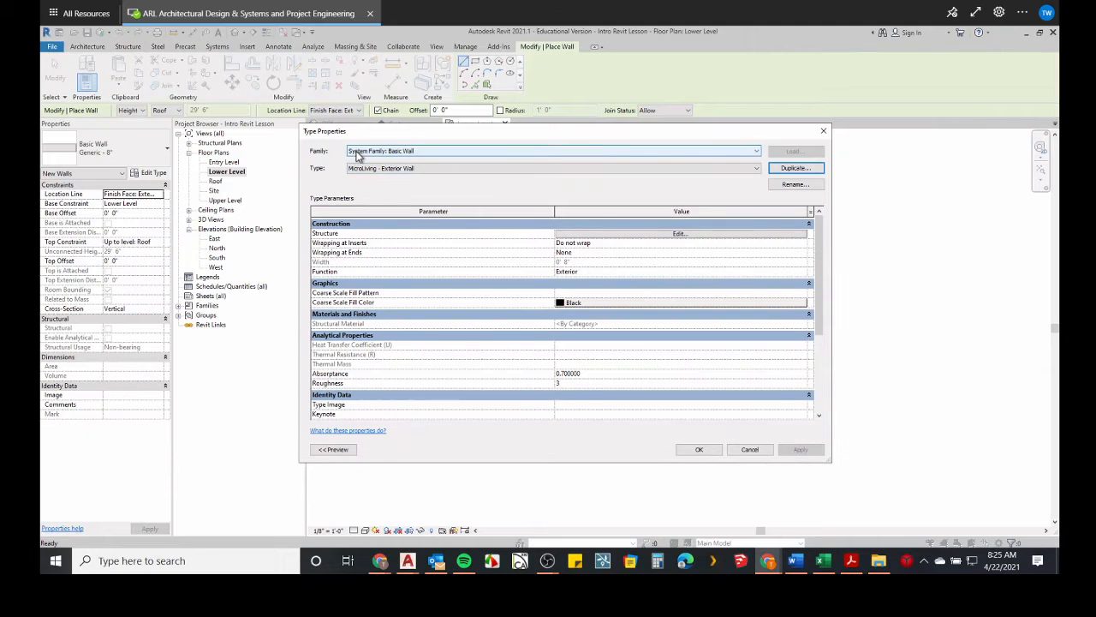
Open the new type's structure layers, then cancel out of both type dialogs.
{"action": "left_click", "coordinate": [805, 170]}
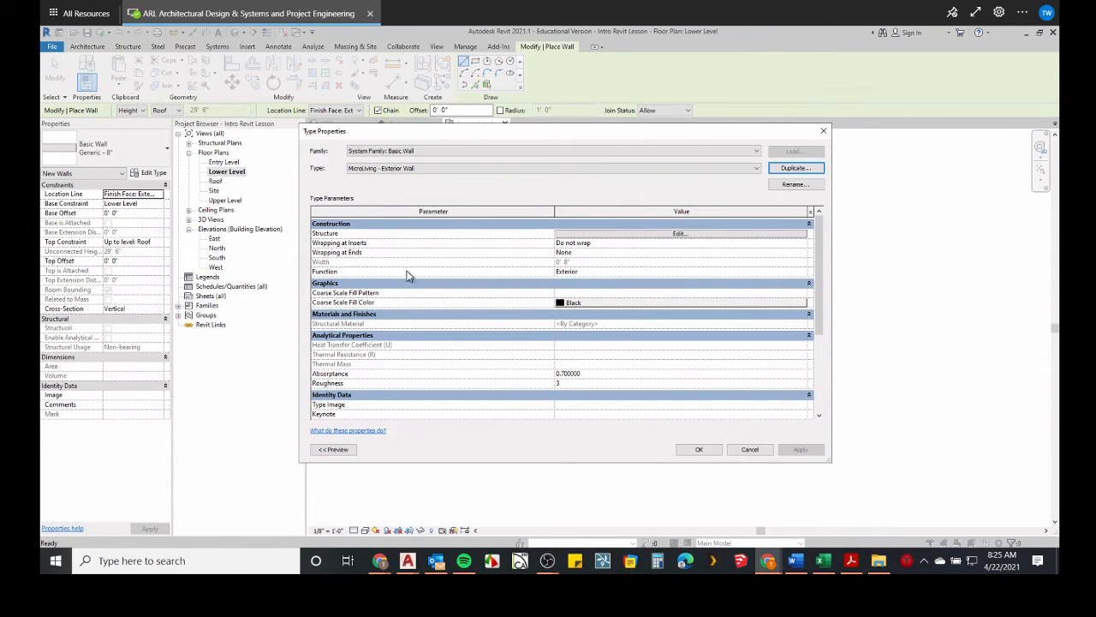
{"action": "left_click_drag", "start_coordinate": [487, 125], "coordinate": [493, 84]}
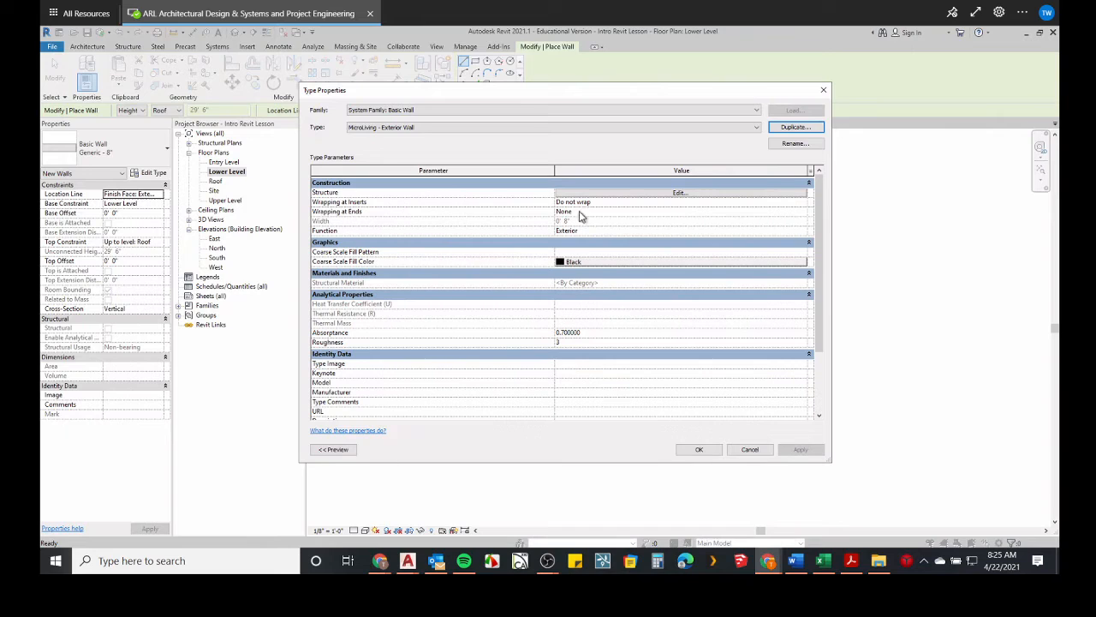
{"action": "left_click", "coordinate": [669, 194]}
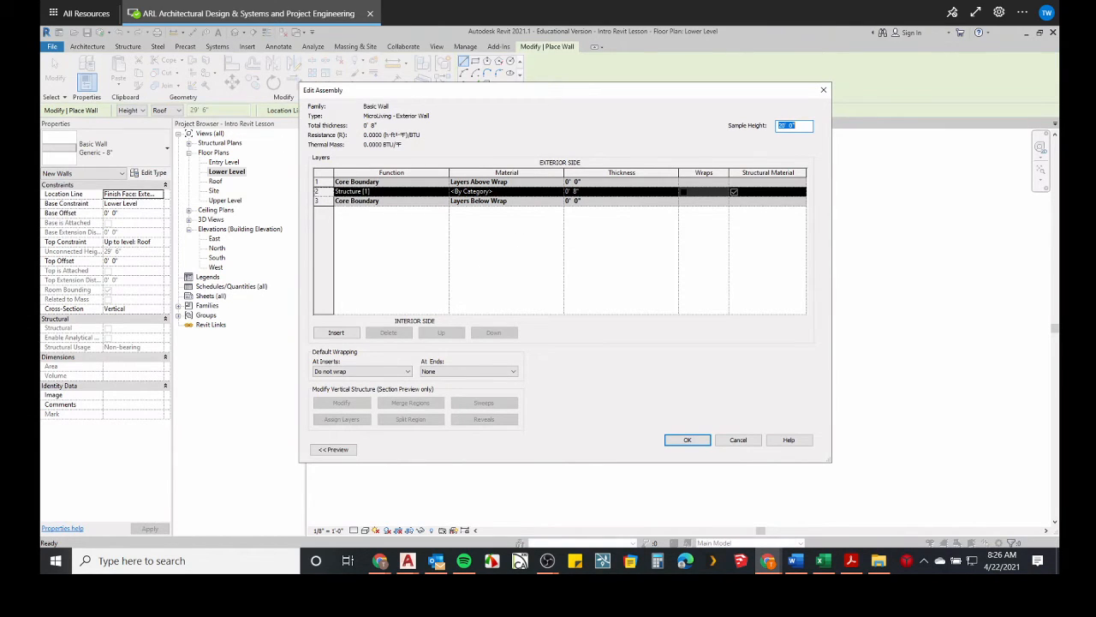
{"action": "left_click", "coordinate": [738, 440]}
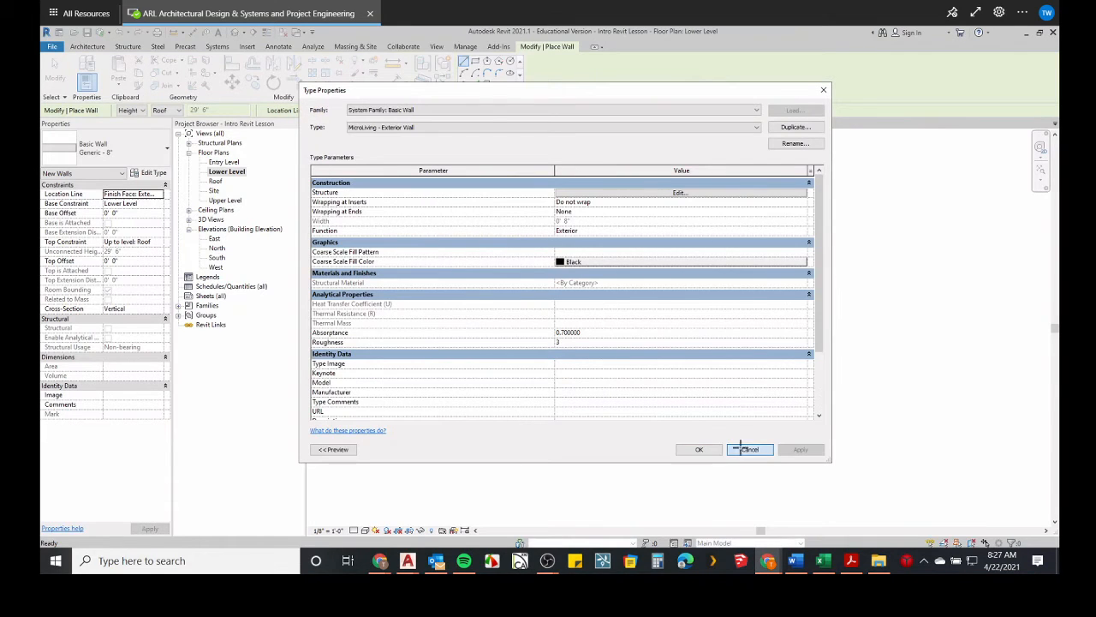
{"action": "left_click", "coordinate": [745, 448]}
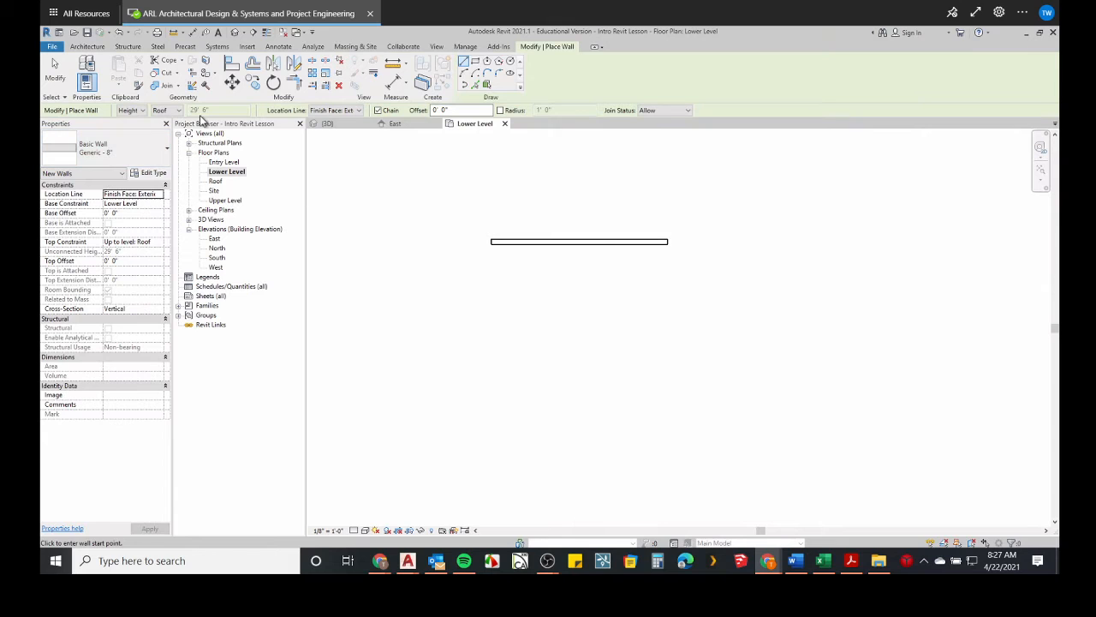
Select the horizontal wall in the view and delete it.
{"action": "left_click", "coordinate": [588, 243]}
{"action": "key", "text": "Escape"}
{"action": "key", "text": "Escape"}
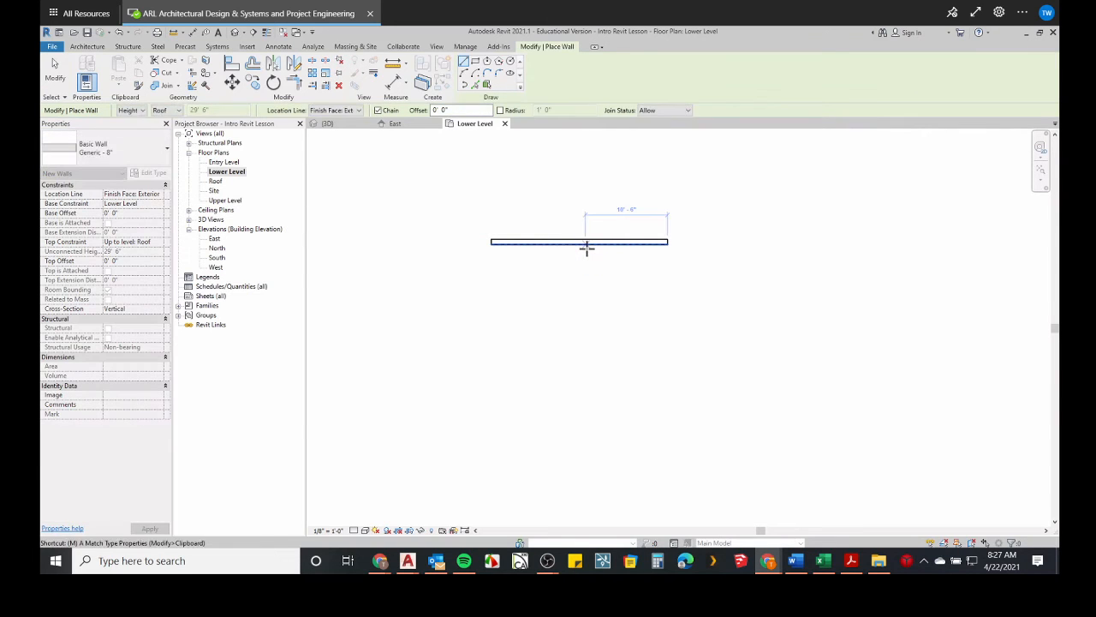
{"action": "left_click", "coordinate": [598, 241]}
{"action": "key", "text": "Delete"}
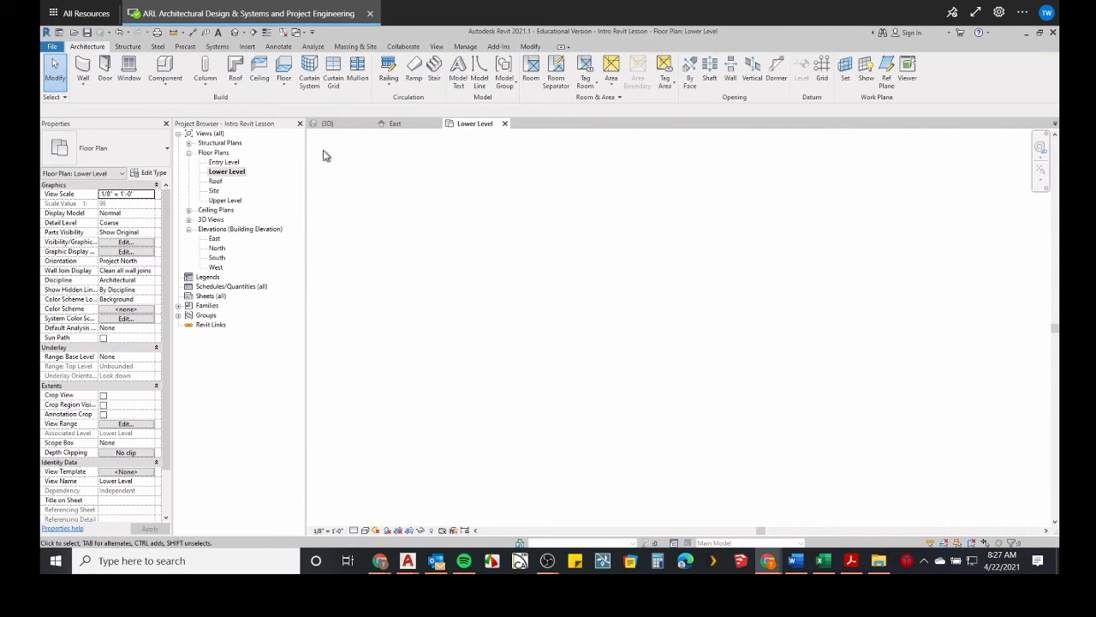
Draw a horizontal wall about 32' 6" long with the Wall tool.
{"action": "left_click", "coordinate": [82, 67]}
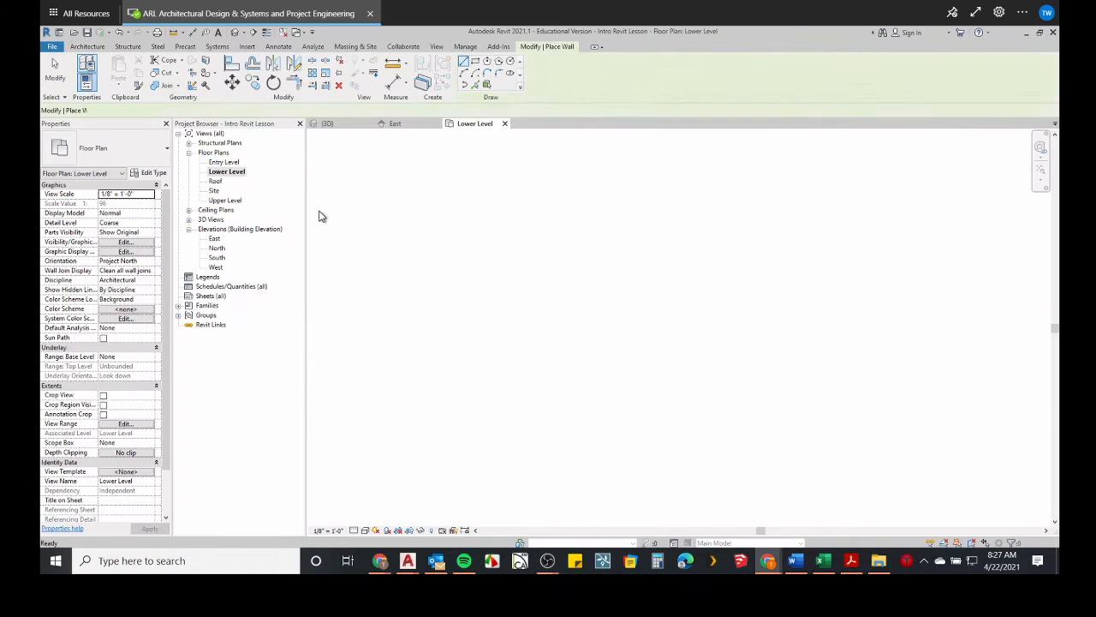
{"action": "left_click", "coordinate": [478, 229]}
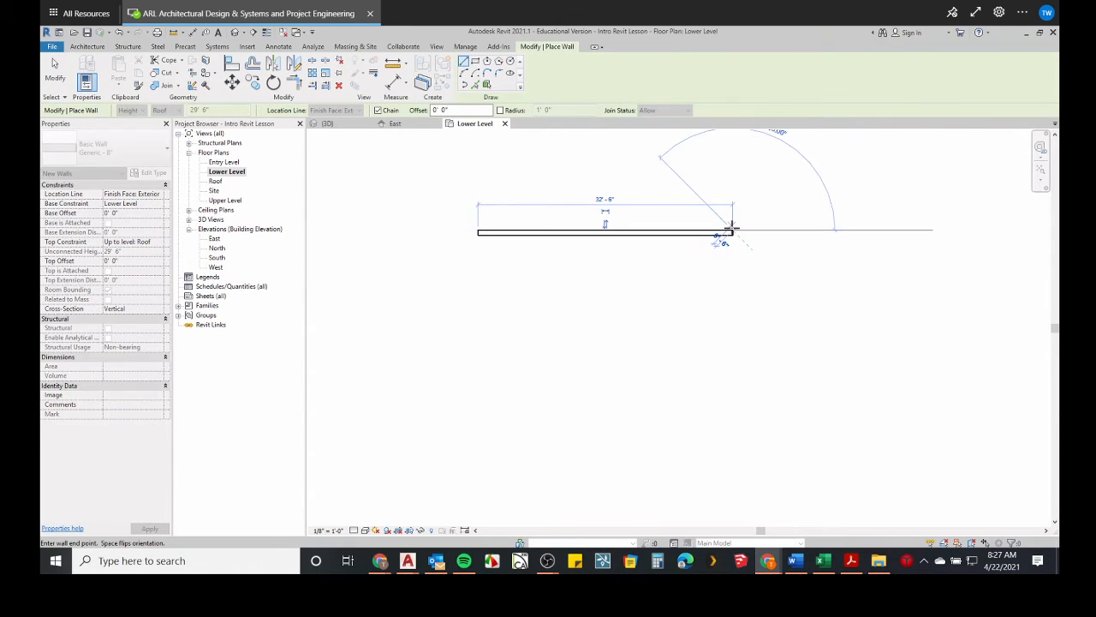
{"action": "left_click", "coordinate": [730, 228]}
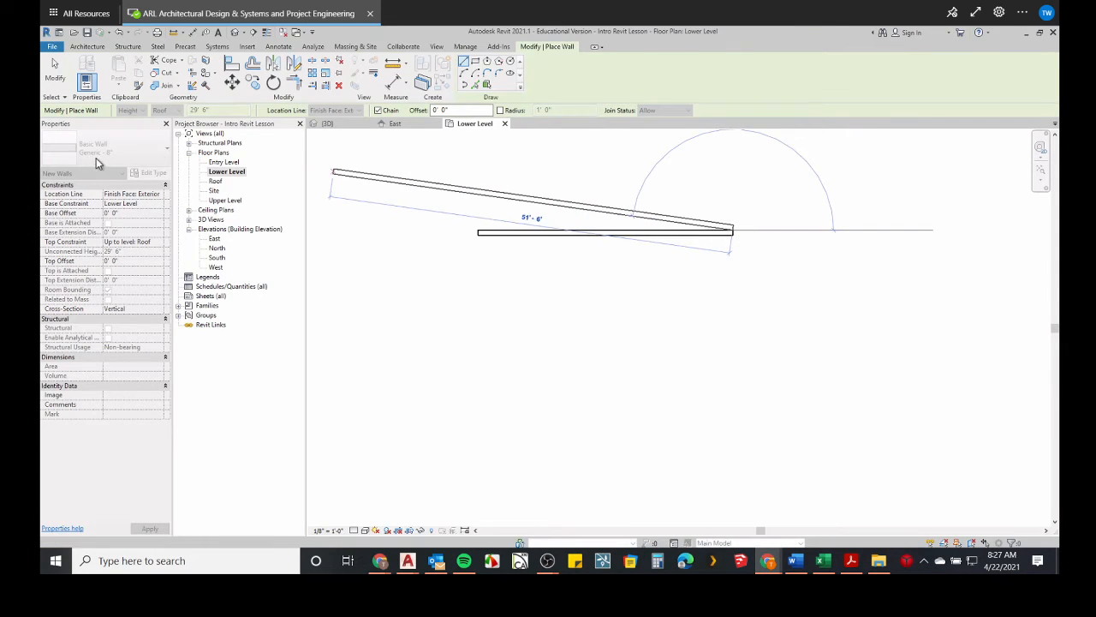
{"action": "key", "text": "Escape"}
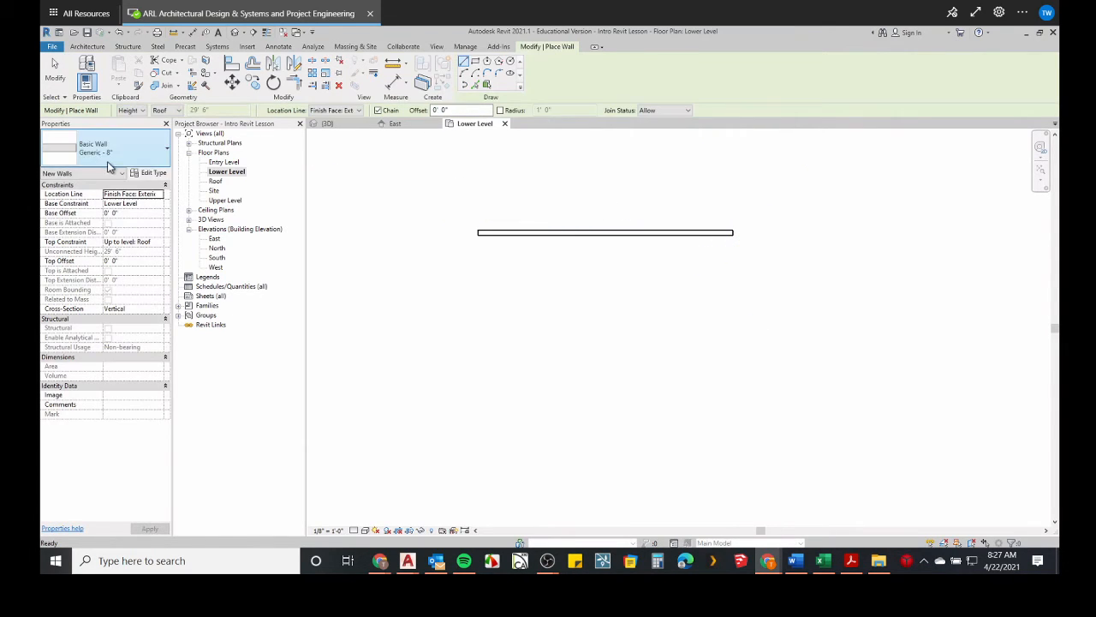
Duplicate the wall type as MicroLiving - Exterior Wall and open its structure assembly.
{"action": "left_click", "coordinate": [155, 173]}
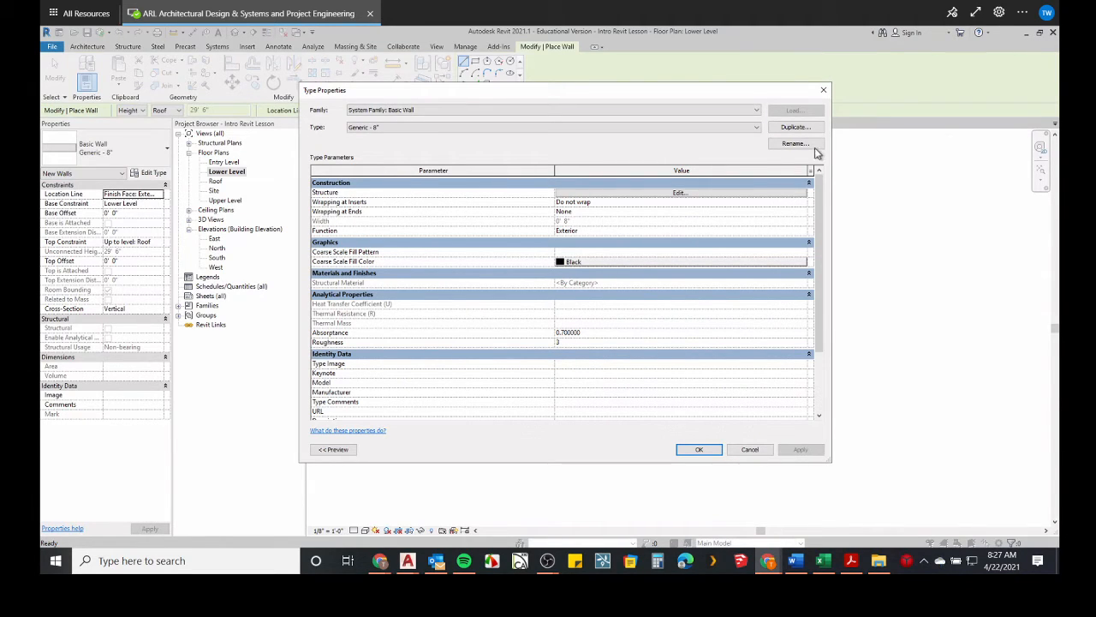
{"action": "left_click", "coordinate": [793, 128]}
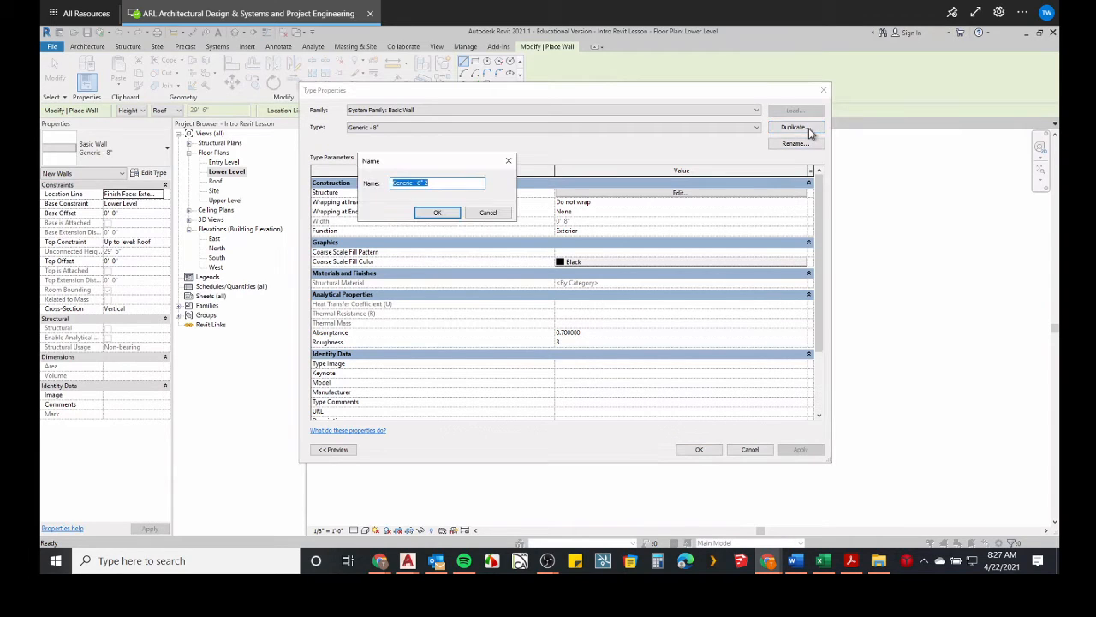
{"action": "type", "text": "MicroLiving - Exterior Wall"}
{"action": "left_click", "coordinate": [435, 213]}
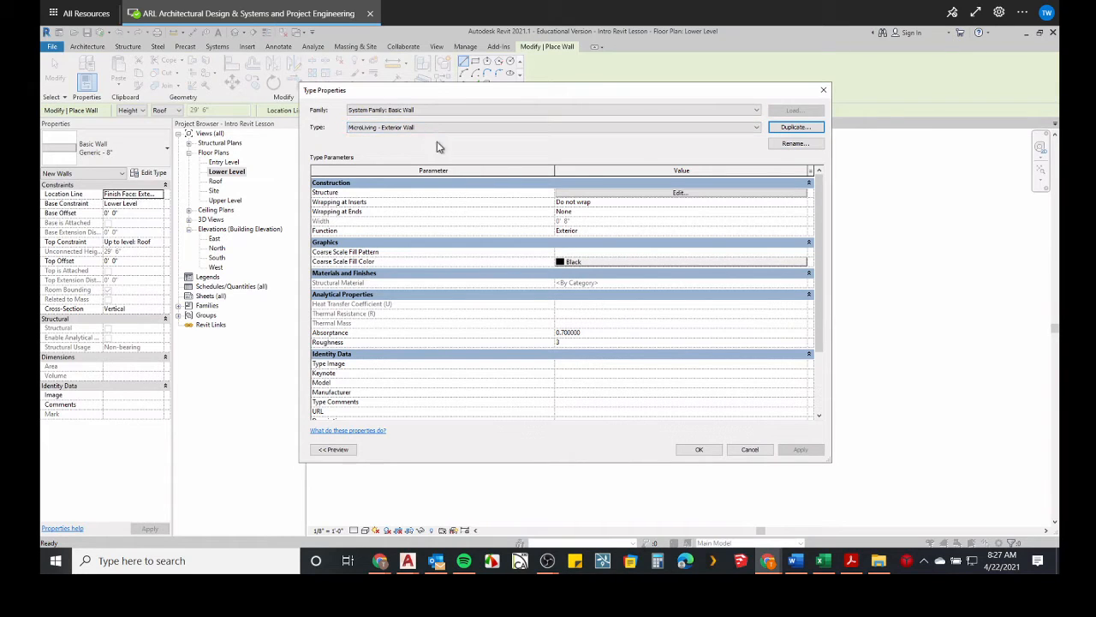
{"action": "left_click", "coordinate": [700, 195]}
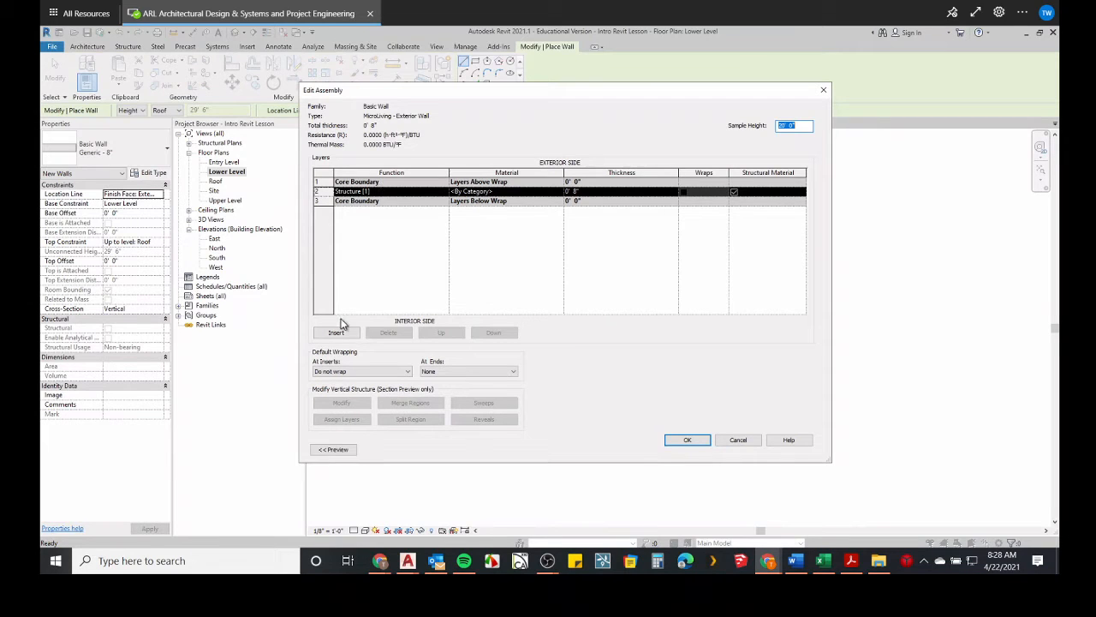
Switch to the Pratesi Residence drawing in AutoCAD and zoom in on its building cross sections.
{"action": "mouse_move", "coordinate": [407, 565]}
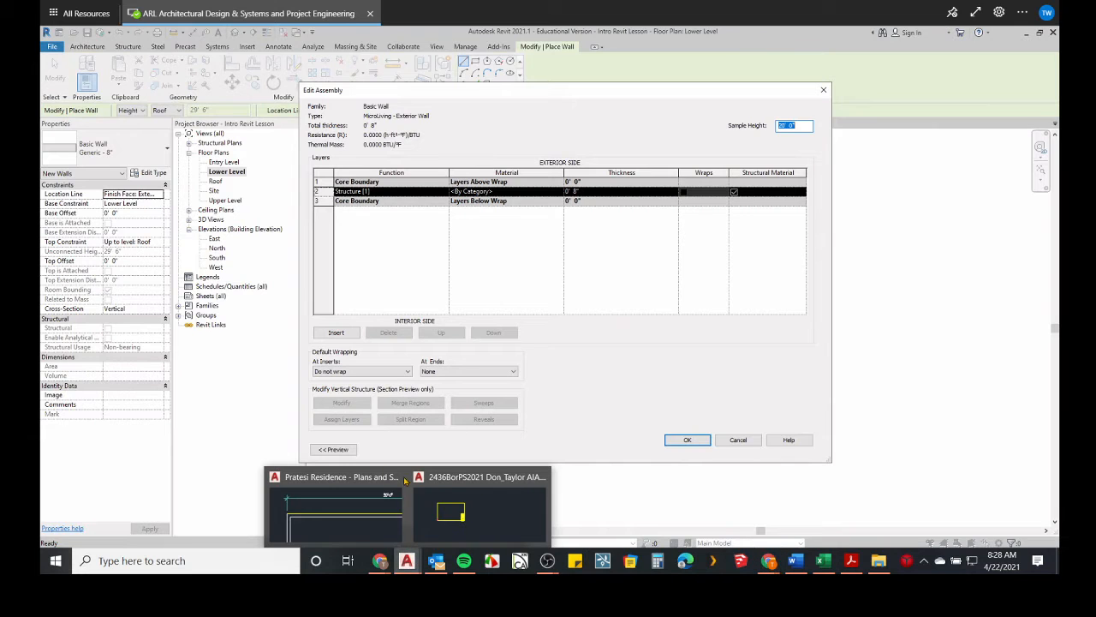
{"action": "left_click", "coordinate": [357, 496]}
{"action": "scroll", "coordinate": [463, 325], "scroll_direction": "down", "scroll_amount": 8}
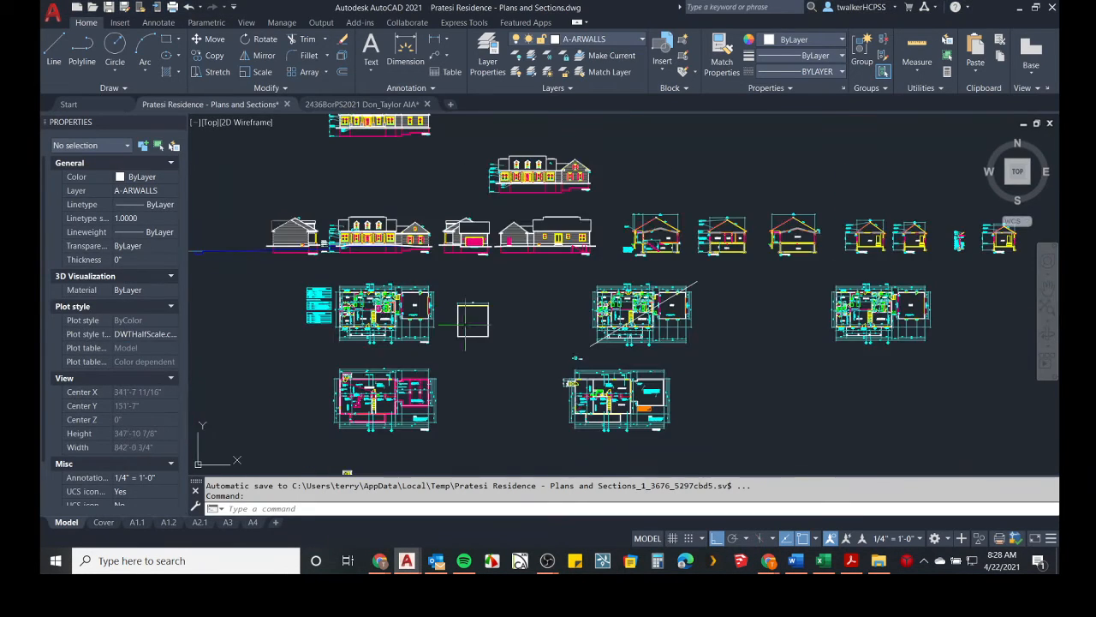
{"action": "middle_click_drag", "start_coordinate": [465, 323], "coordinate": [502, 242]}
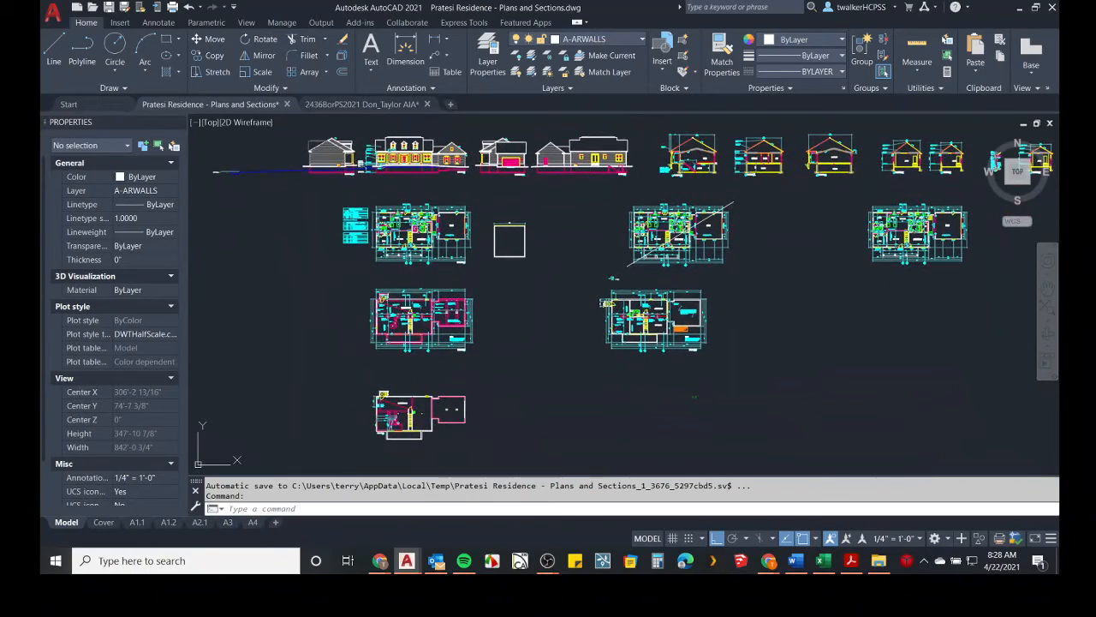
{"action": "scroll", "coordinate": [510, 241], "scroll_direction": "up", "scroll_amount": 4}
{"action": "scroll", "coordinate": [604, 198], "scroll_direction": "up", "scroll_amount": 2}
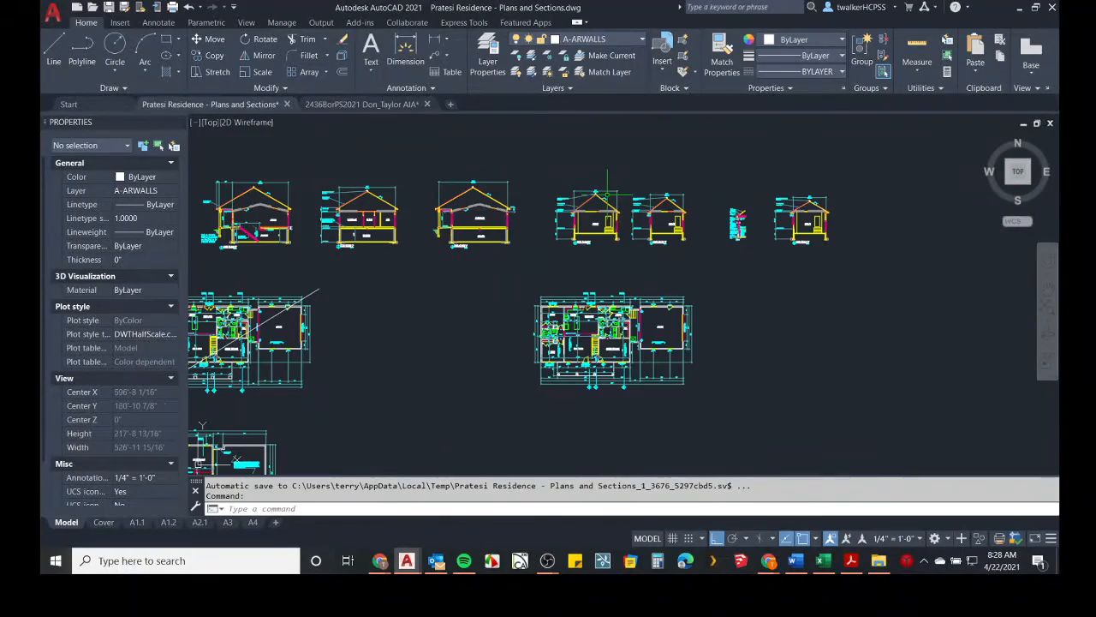
{"action": "scroll", "coordinate": [449, 205], "scroll_direction": "up", "scroll_amount": 6}
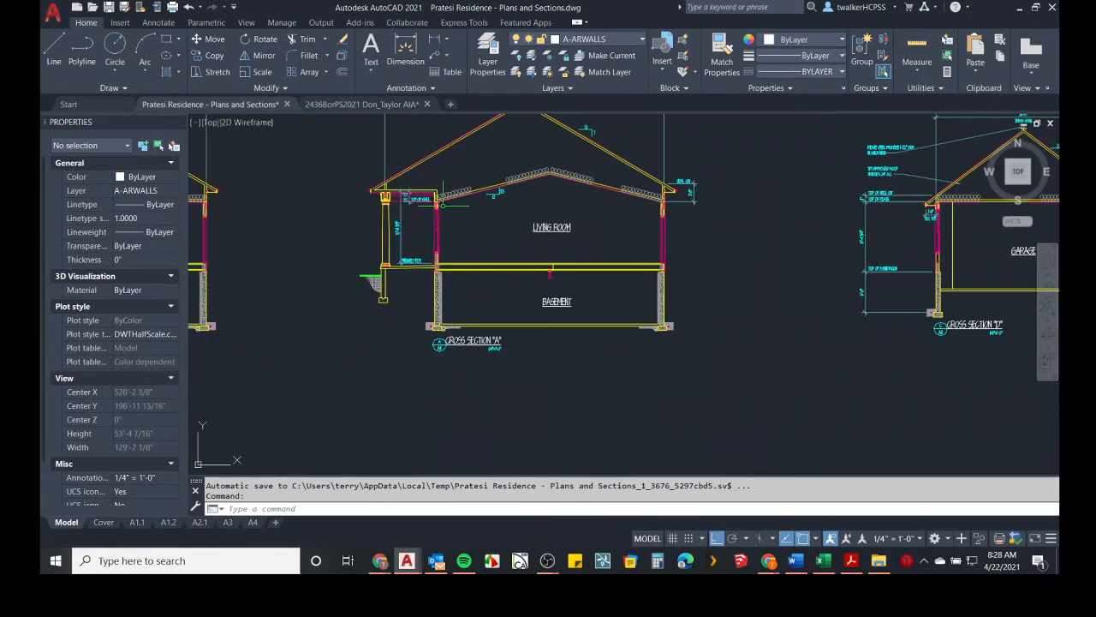
Pan and zoom out across the Pratesi Residence drawing to survey all its sections, elevations and plans.
{"action": "middle_click_drag", "start_coordinate": [628, 253], "coordinate": [92, 249]}
{"action": "middle_click_drag", "start_coordinate": [609, 281], "coordinate": [563, 284]}
{"action": "scroll", "coordinate": [564, 284], "scroll_direction": "down", "scroll_amount": 4}
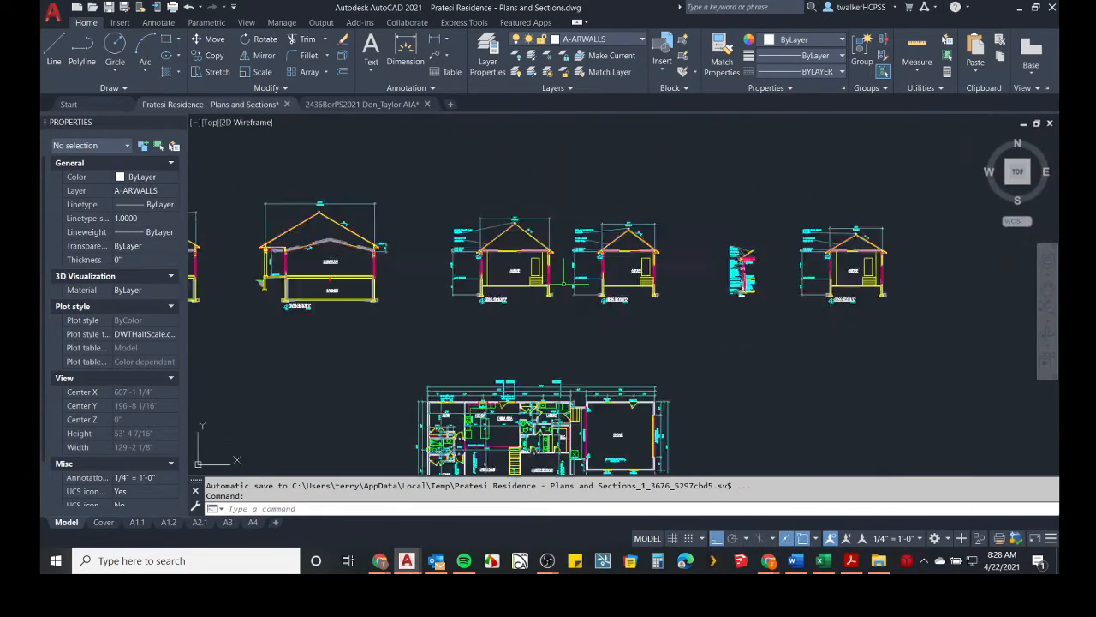
{"action": "scroll", "coordinate": [564, 283], "scroll_direction": "down", "scroll_amount": 1}
{"action": "scroll", "coordinate": [721, 253], "scroll_direction": "up", "scroll_amount": 2}
{"action": "scroll", "coordinate": [711, 280], "scroll_direction": "down", "scroll_amount": 3}
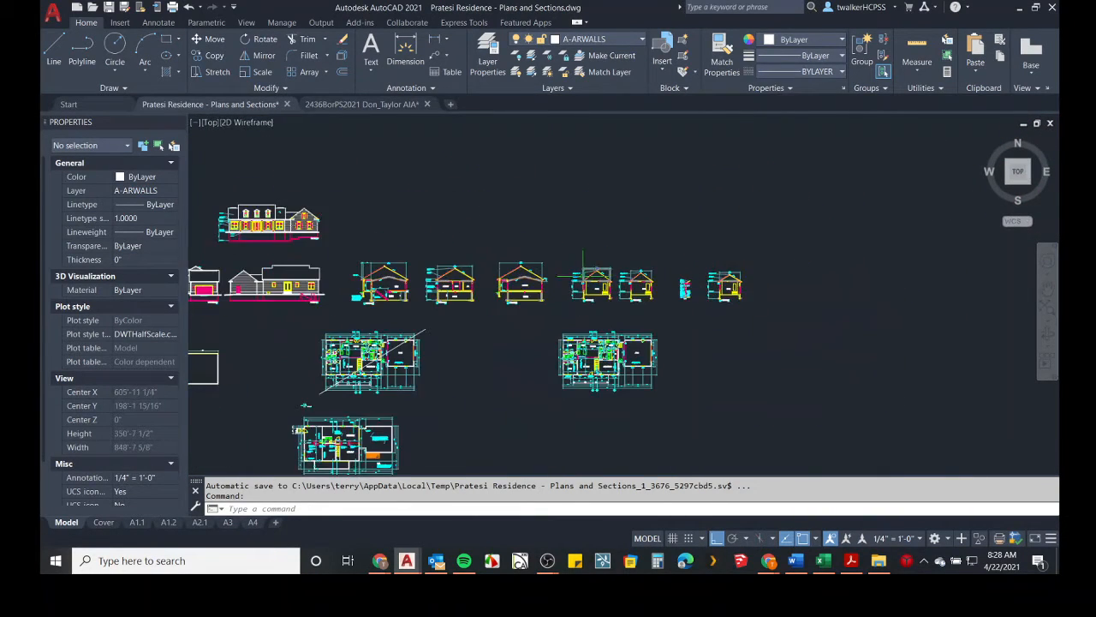
{"action": "scroll", "coordinate": [584, 276], "scroll_direction": "down", "scroll_amount": 4}
{"action": "middle_click_drag", "start_coordinate": [406, 360], "coordinate": [555, 358]}
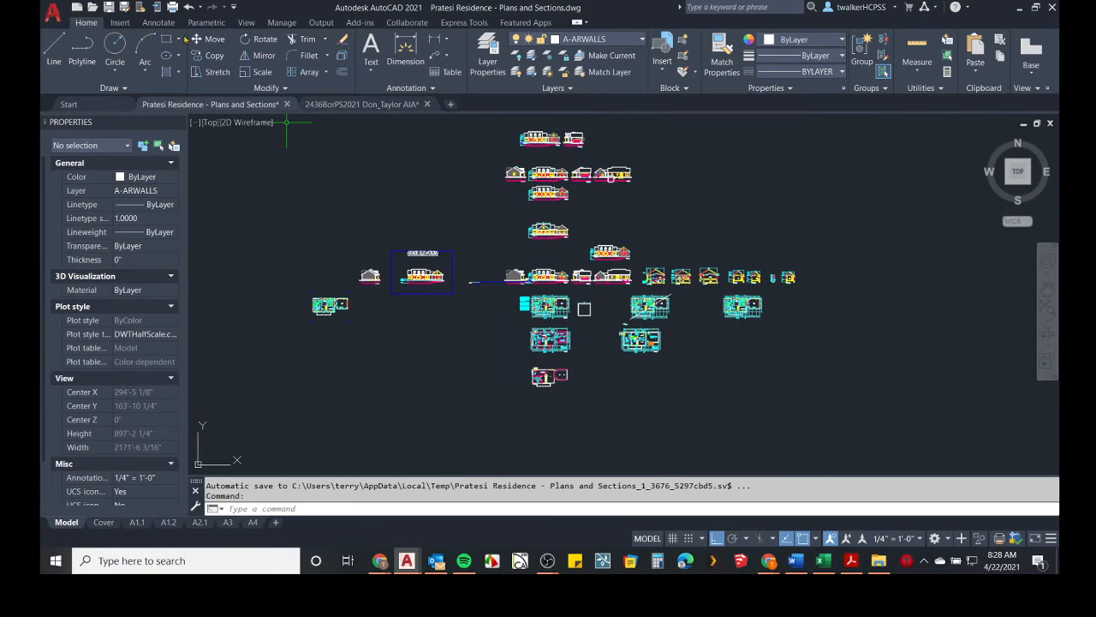
Start opening a drawing and browse the server's Drawings folder for the 1762 - Williamsburg Builders project.
{"action": "left_click", "coordinate": [92, 8]}
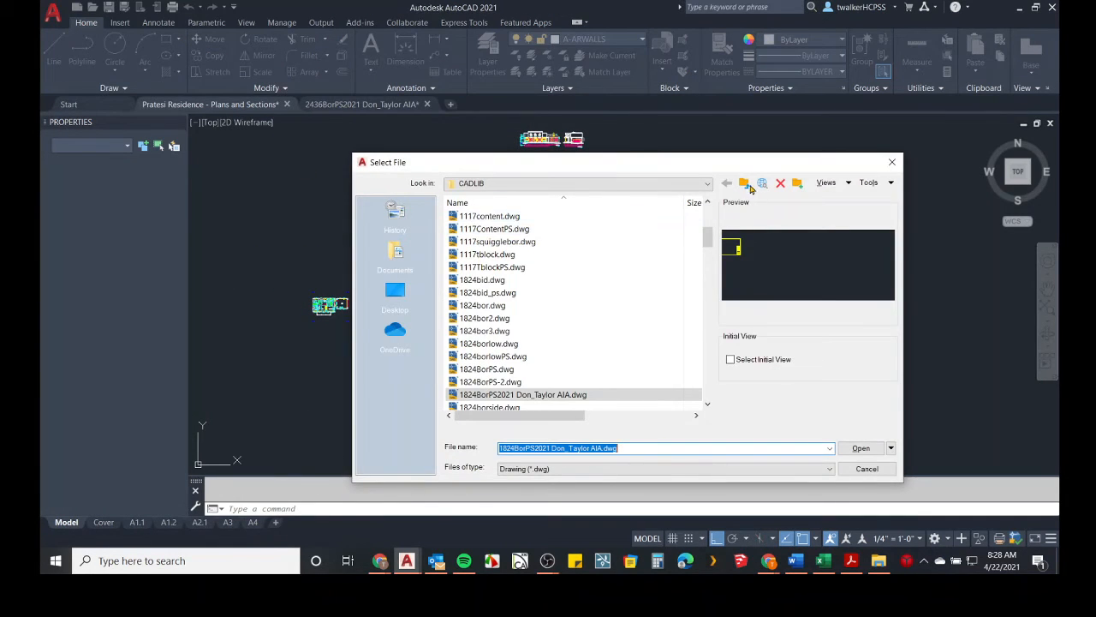
{"action": "left_click", "coordinate": [749, 186]}
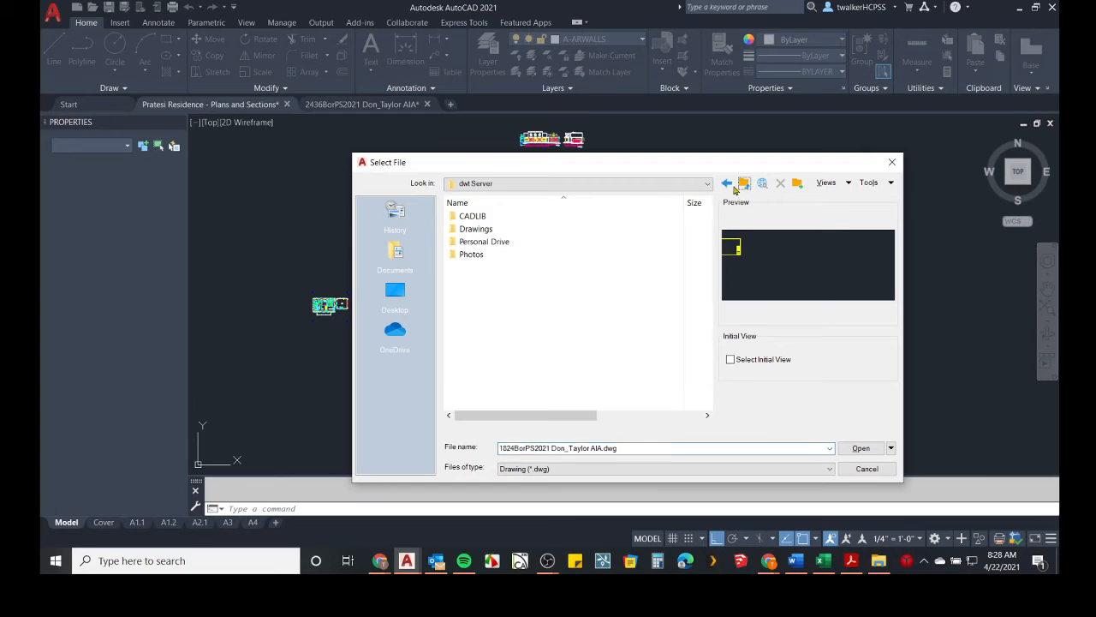
{"action": "double_click", "coordinate": [474, 229]}
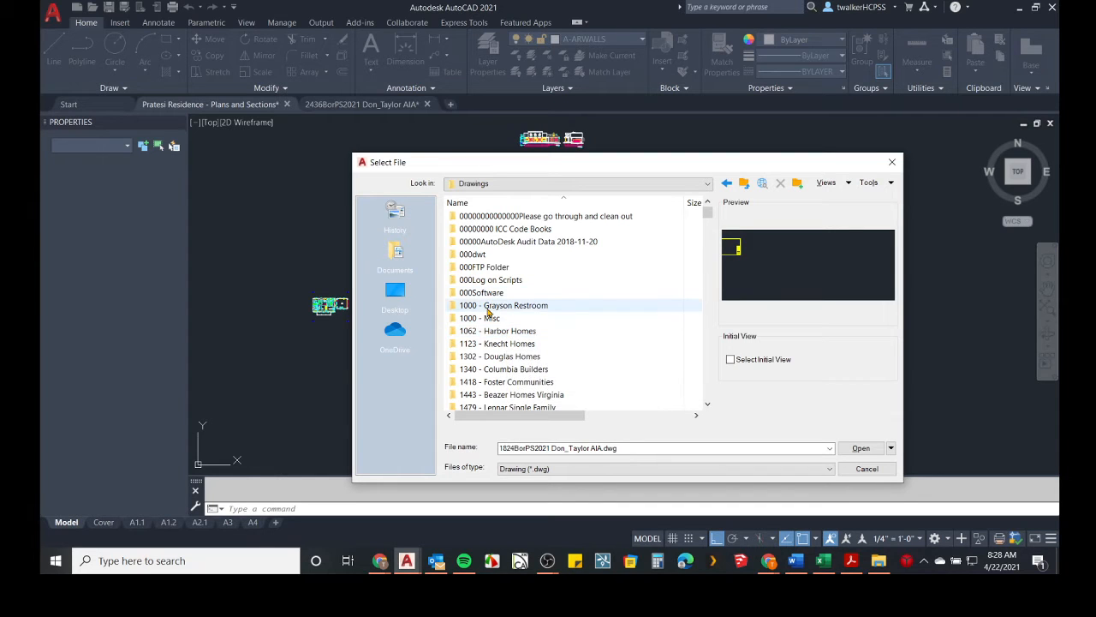
{"action": "scroll", "coordinate": [488, 313], "scroll_direction": "down", "scroll_amount": 4}
{"action": "scroll", "coordinate": [488, 313], "scroll_direction": "up", "scroll_amount": 3}
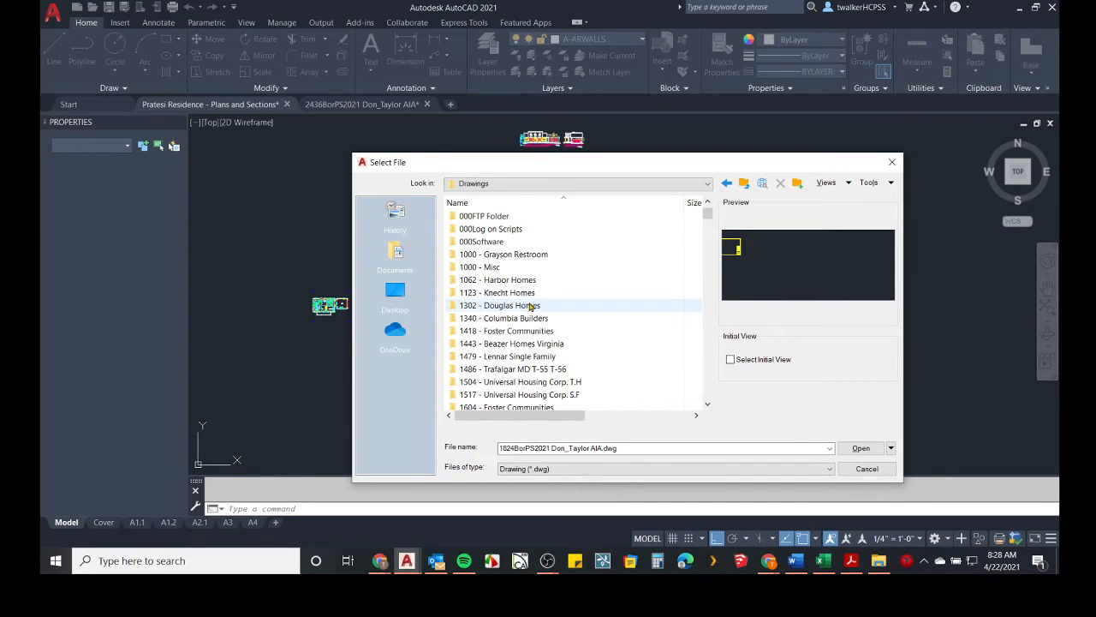
{"action": "scroll", "coordinate": [493, 331], "scroll_direction": "down", "scroll_amount": 10}
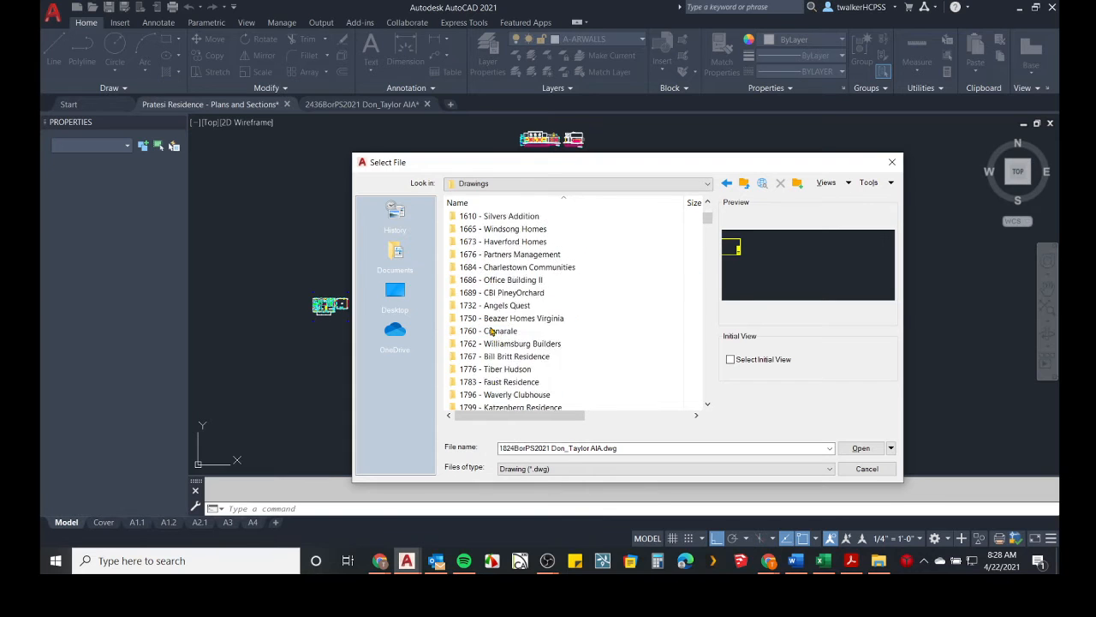
{"action": "scroll", "coordinate": [492, 331], "scroll_direction": "down", "scroll_amount": 5}
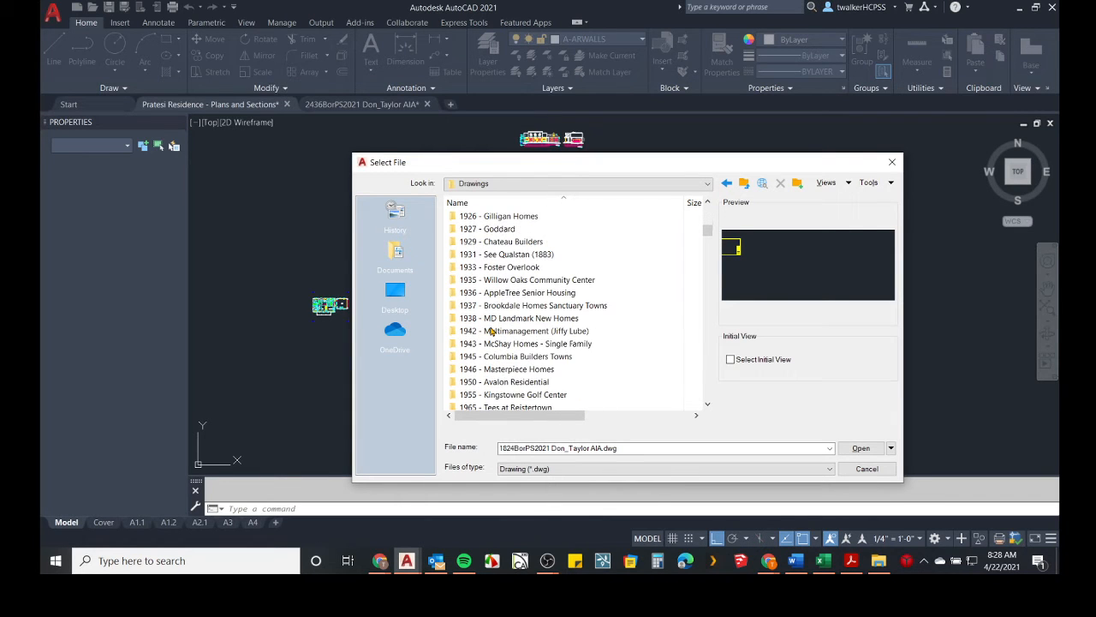
{"action": "scroll", "coordinate": [493, 332], "scroll_direction": "down", "scroll_amount": 1}
{"action": "scroll", "coordinate": [492, 331], "scroll_direction": "down", "scroll_amount": 8}
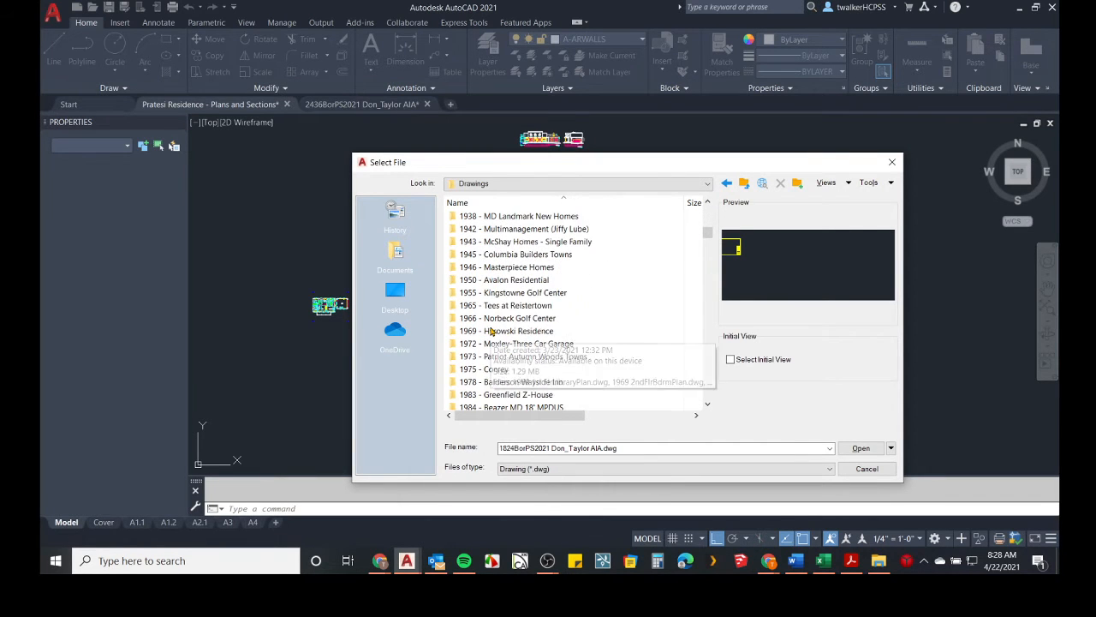
{"action": "scroll", "coordinate": [533, 348], "scroll_direction": "up", "scroll_amount": 15}
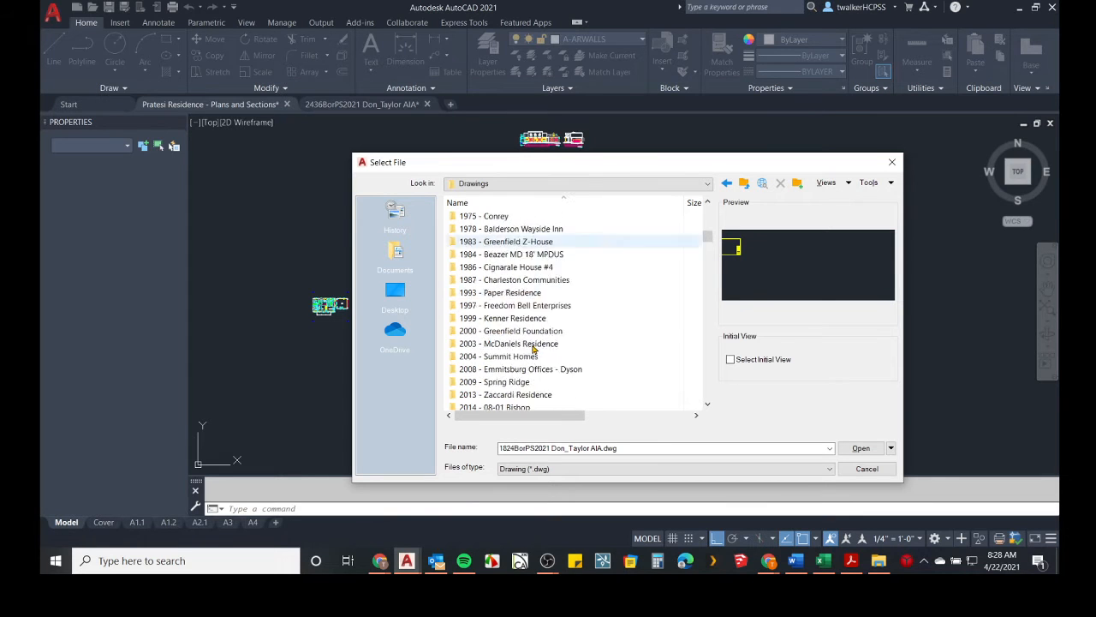
{"action": "scroll", "coordinate": [533, 348], "scroll_direction": "up", "scroll_amount": 7}
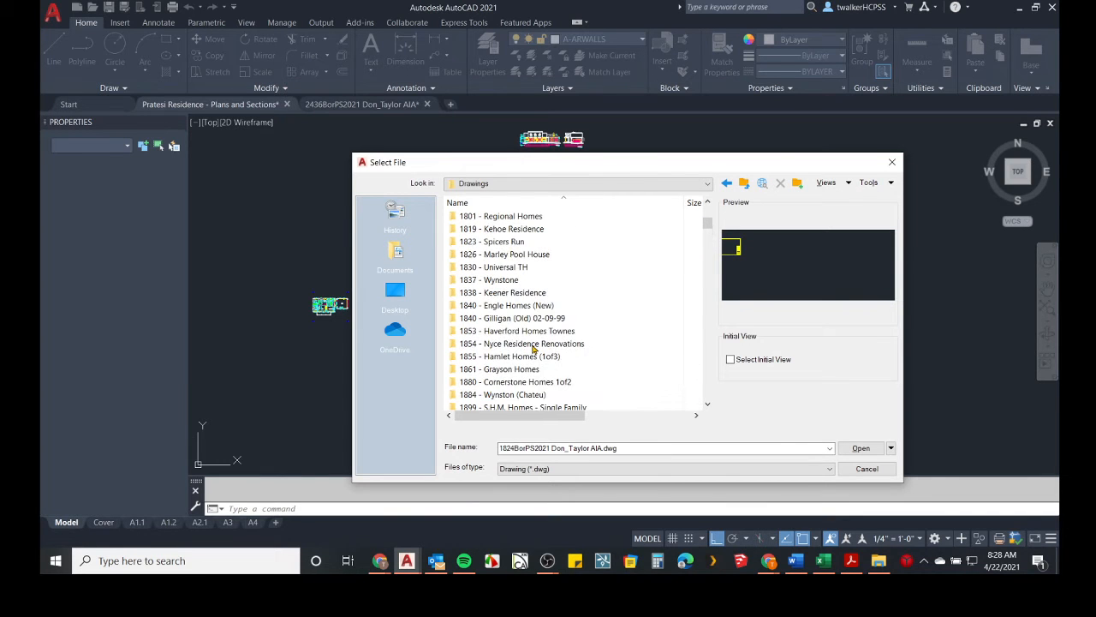
{"action": "scroll", "coordinate": [532, 348], "scroll_direction": "up", "scroll_amount": 2}
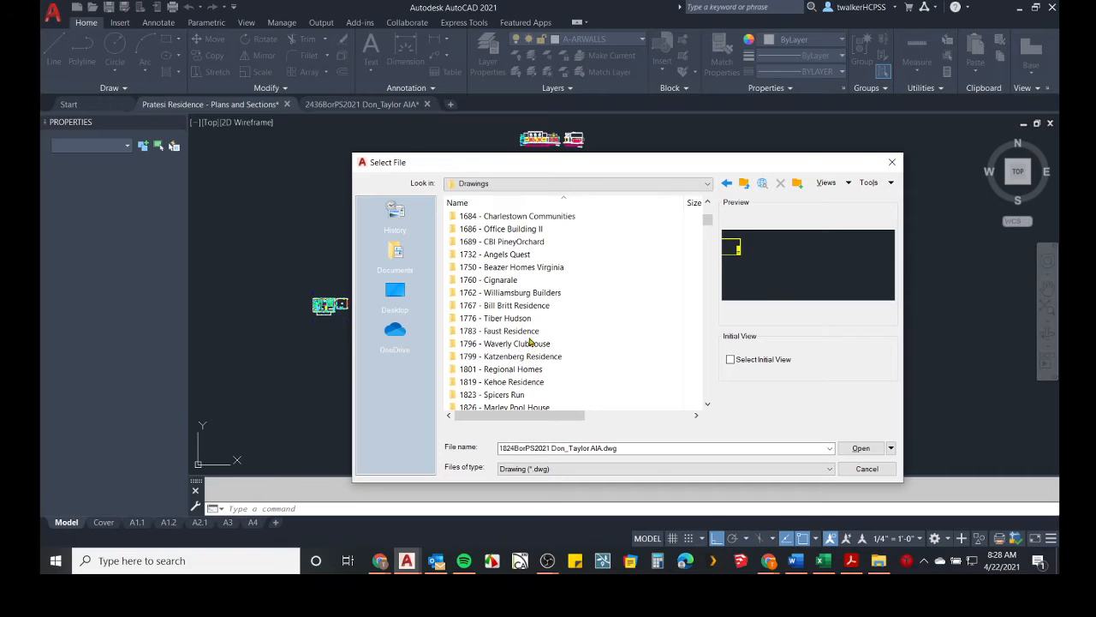
{"action": "double_click", "coordinate": [511, 293]}
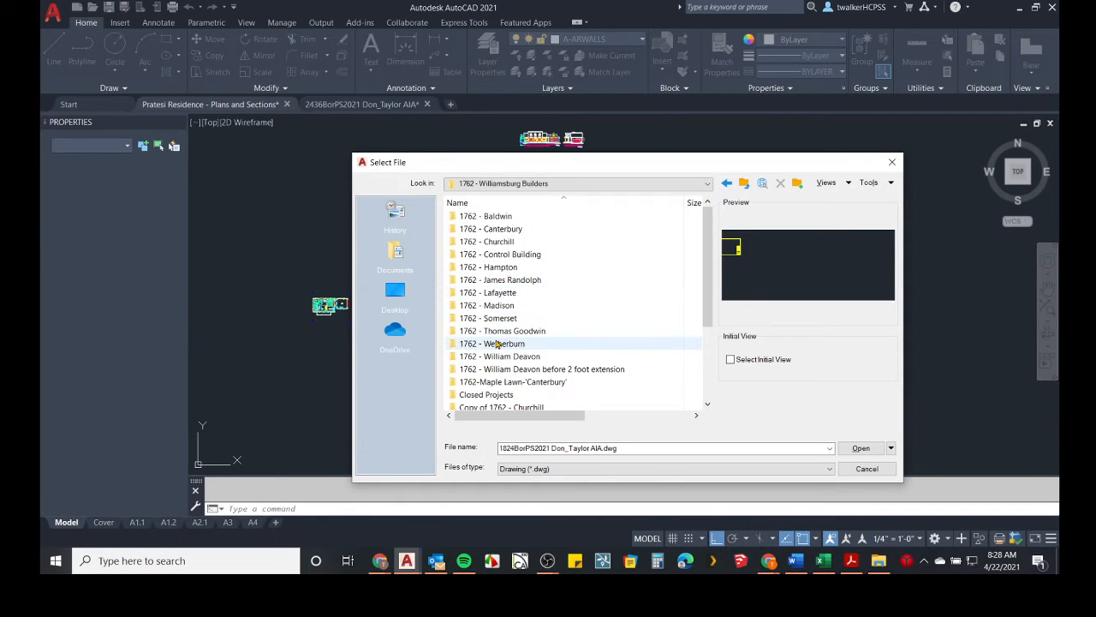
{"action": "scroll", "coordinate": [494, 291], "scroll_direction": "down", "scroll_amount": 2}
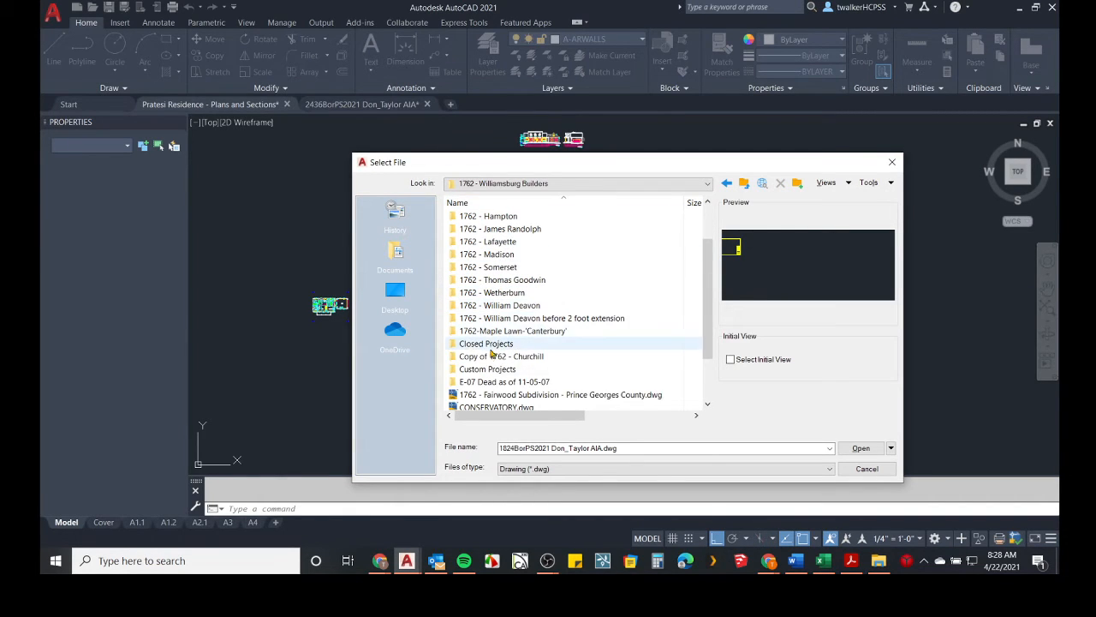
{"action": "double_click", "coordinate": [514, 280]}
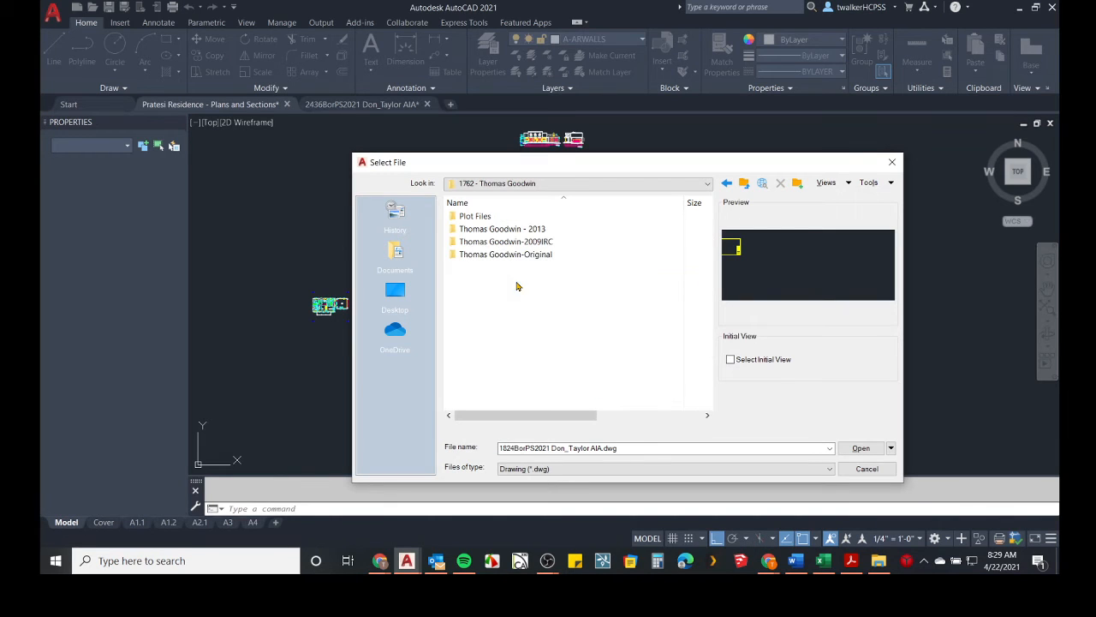
{"action": "double_click", "coordinate": [517, 229]}
{"action": "left_click", "coordinate": [509, 230]}
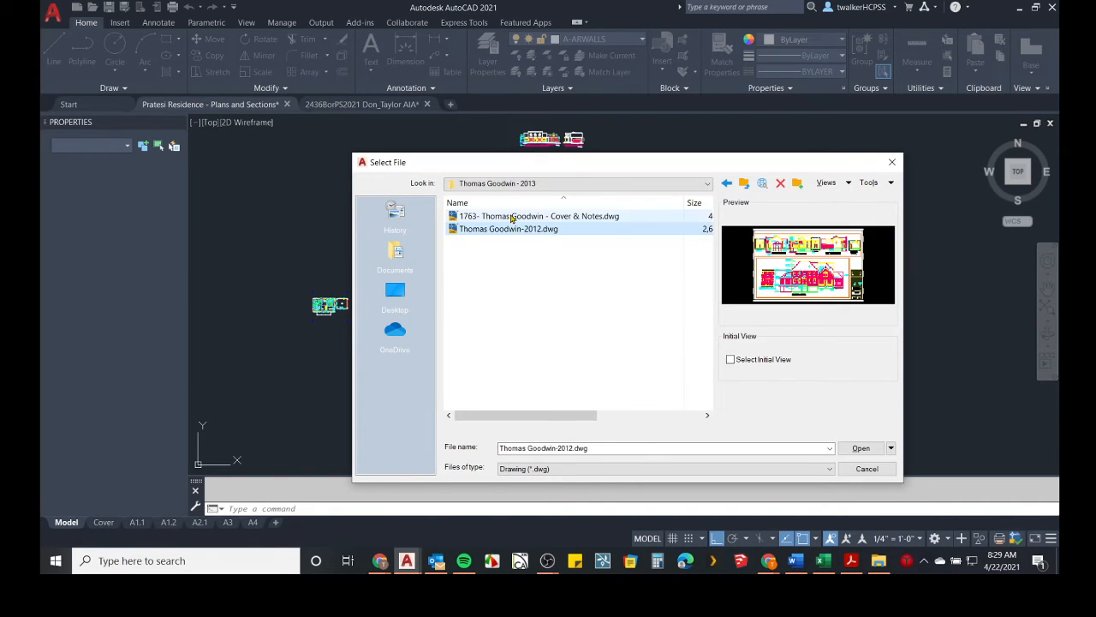
{"action": "double_click", "coordinate": [503, 230]}
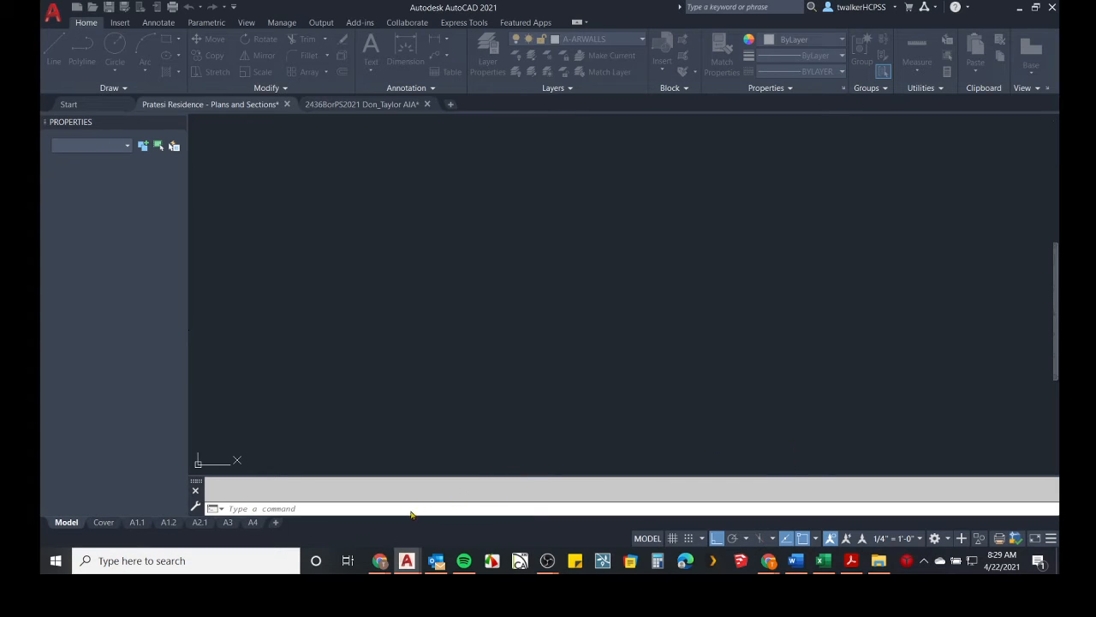
Switch to Chrome, open a new tab and search the web for wall setion detail view.
{"action": "mouse_move", "coordinate": [378, 560]}
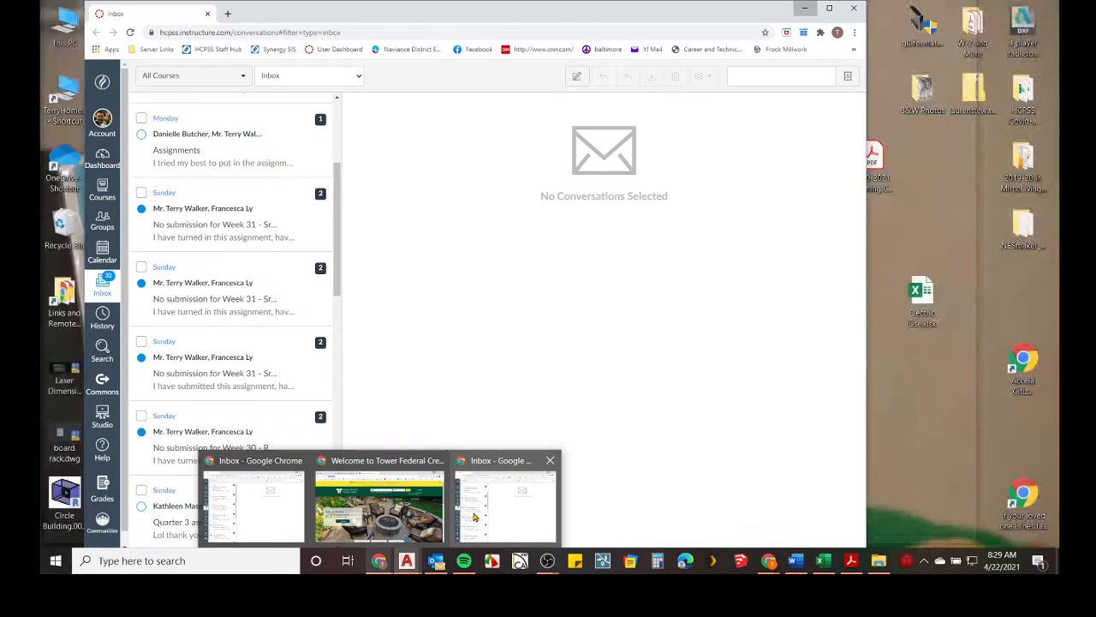
{"action": "left_click", "coordinate": [474, 515]}
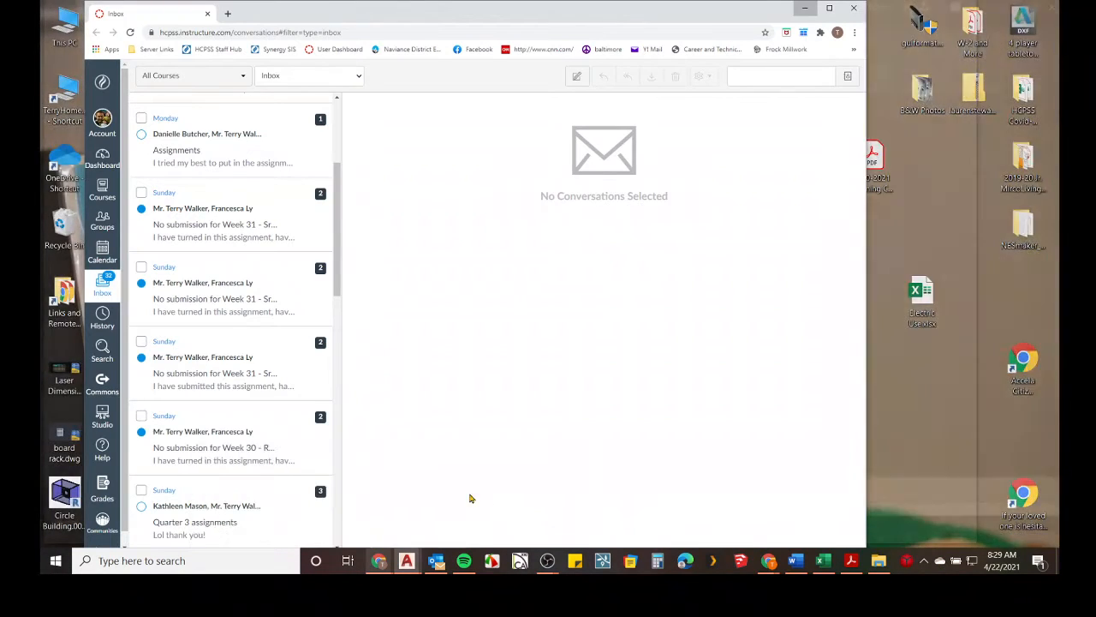
{"action": "left_click_drag", "start_coordinate": [311, 29], "coordinate": [312, 90]}
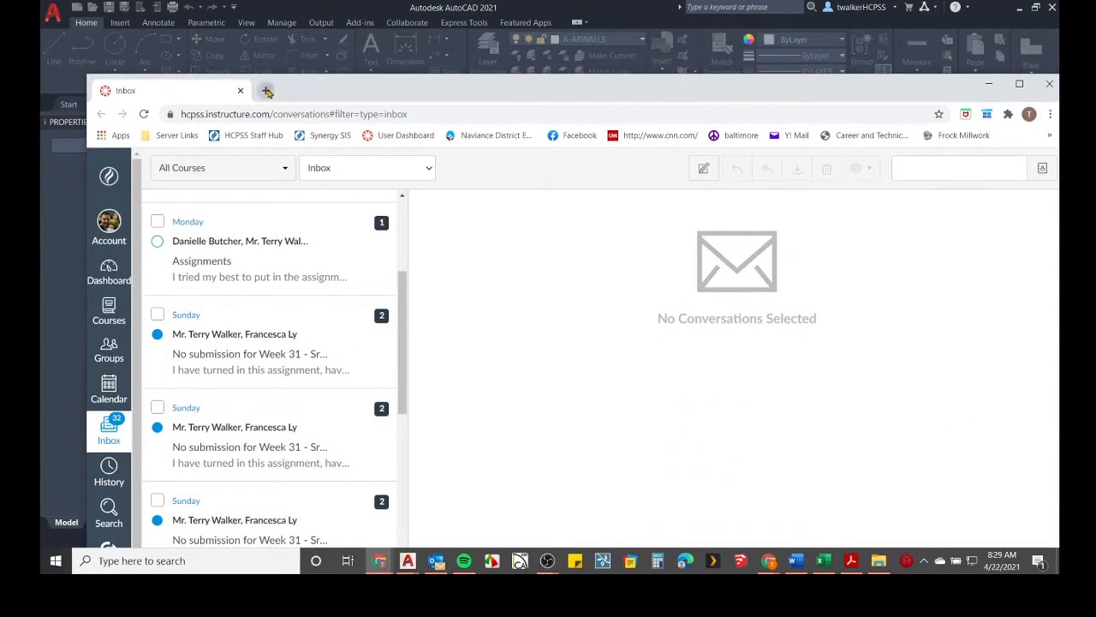
{"action": "left_click", "coordinate": [265, 90]}
{"action": "left_click", "coordinate": [303, 114]}
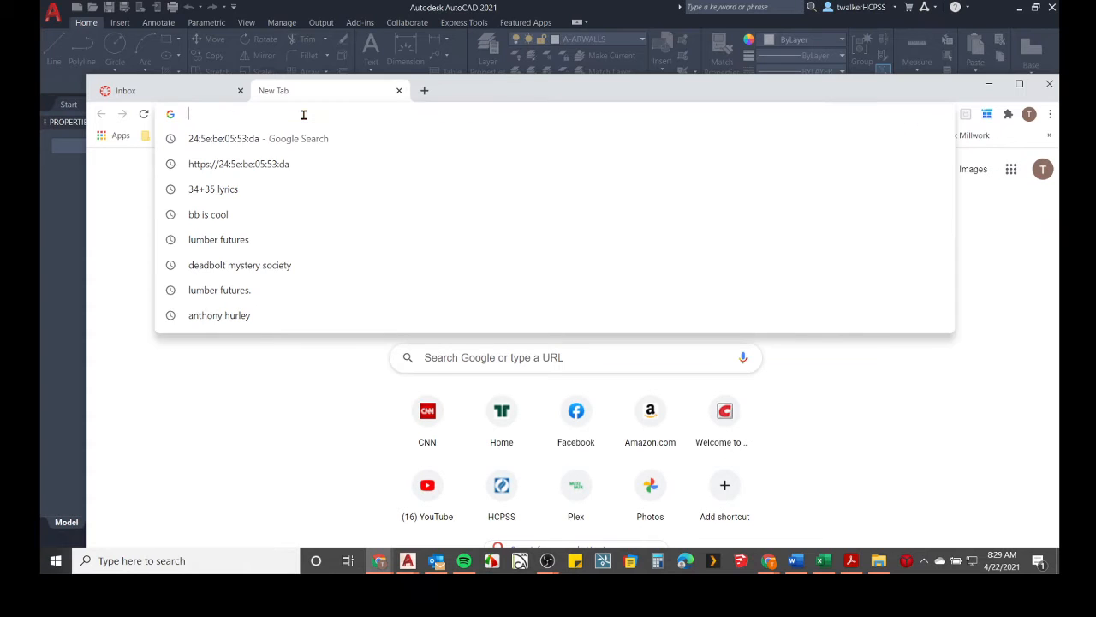
{"action": "type", "text": "wall se"}
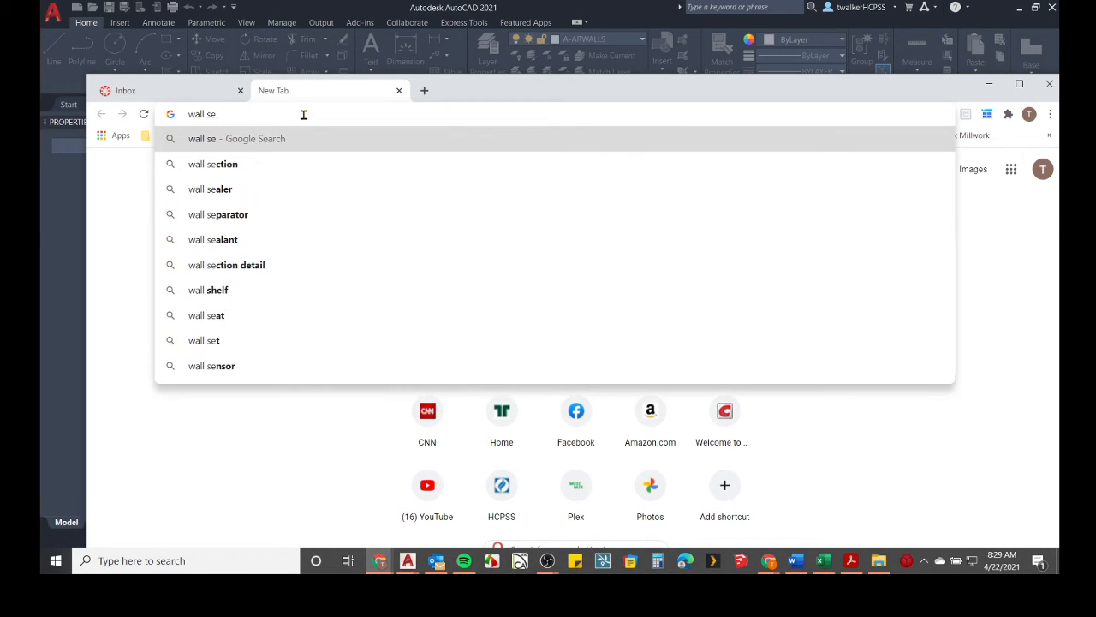
{"action": "type", "text": "tion d"}
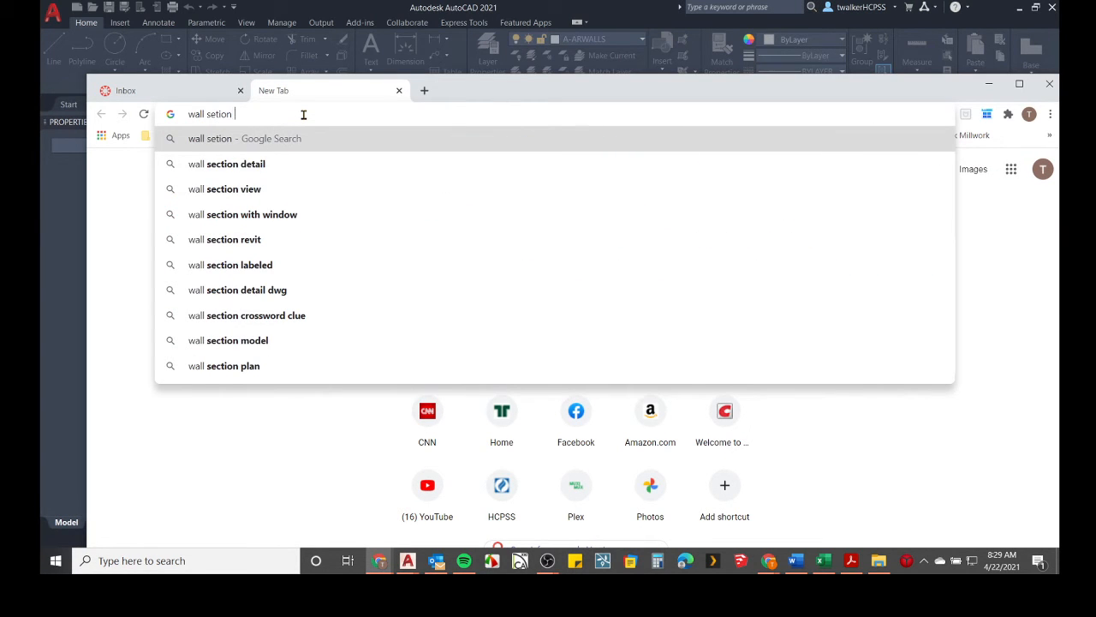
{"action": "type", "text": "etail view"}
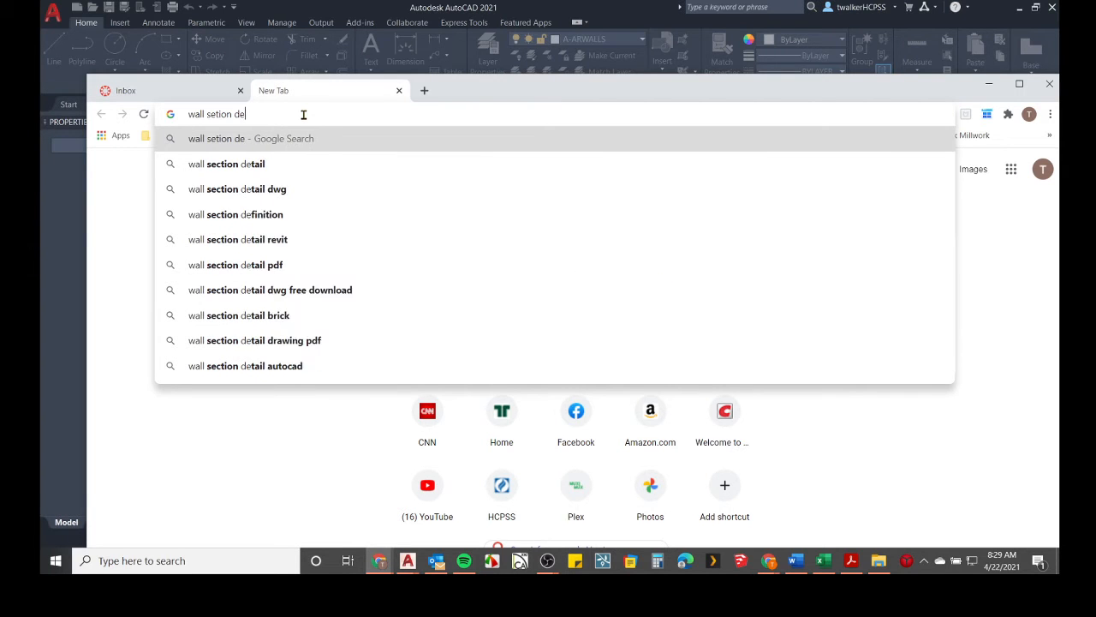
{"action": "key", "text": "Return"}
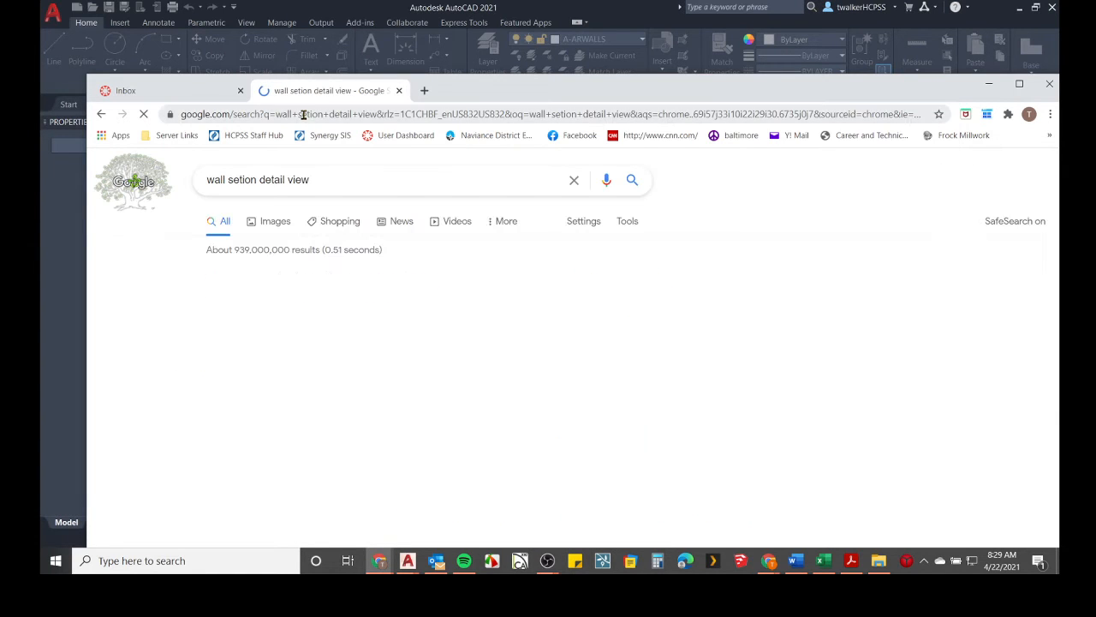
Browse the image results for wall section details and open one wall section detail image.
{"action": "left_click", "coordinate": [274, 223]}
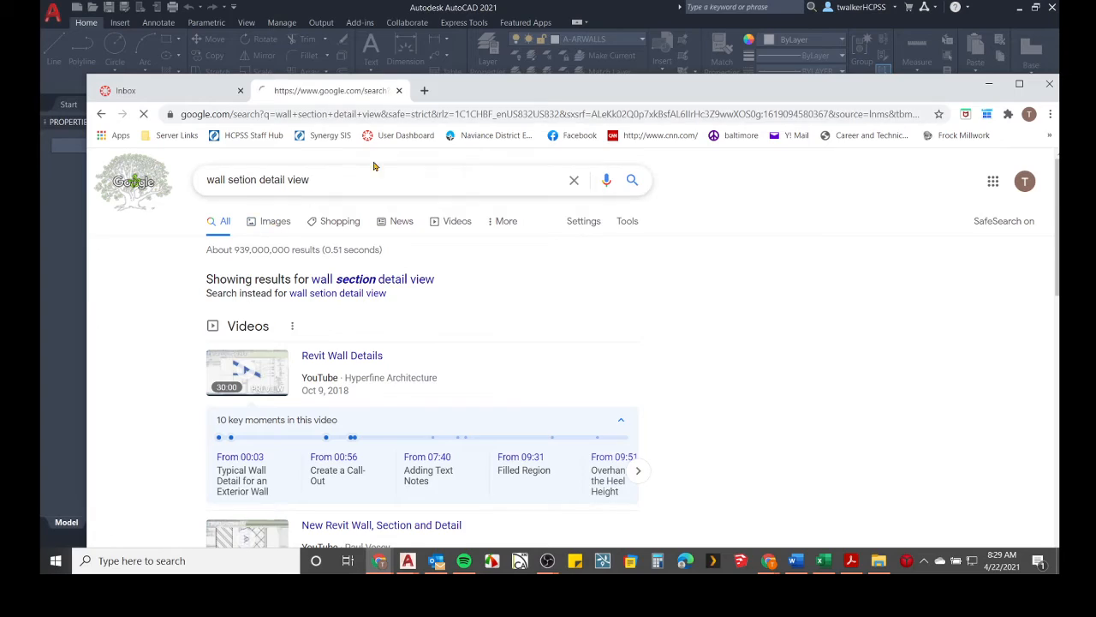
{"action": "left_click_drag", "start_coordinate": [461, 94], "coordinate": [414, 21]}
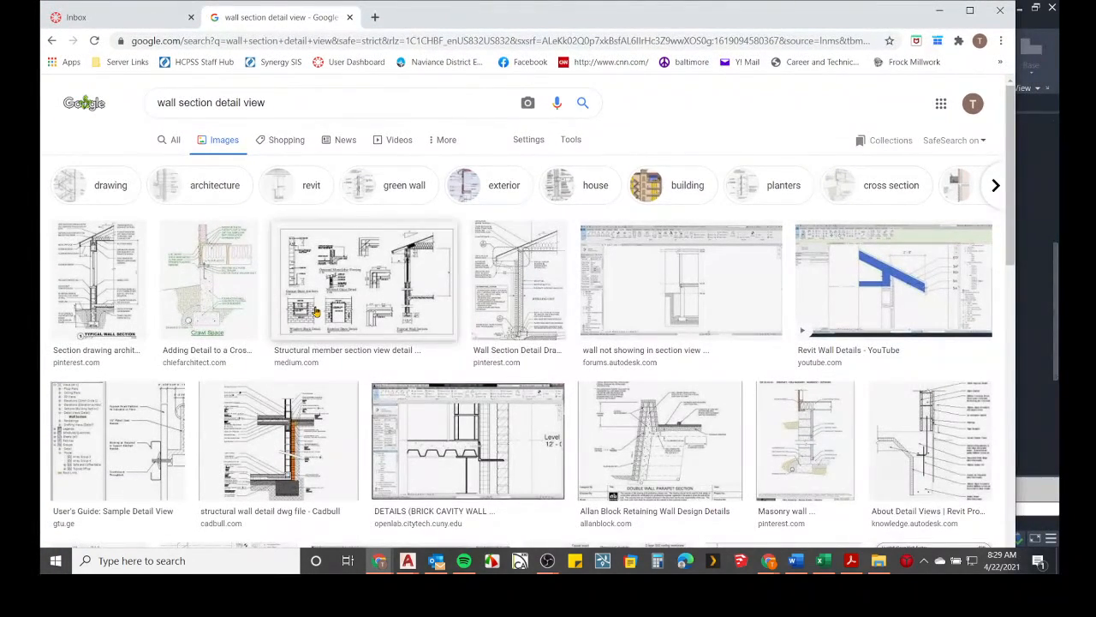
{"action": "scroll", "coordinate": [317, 312], "scroll_direction": "down", "scroll_amount": 2}
{"action": "scroll", "coordinate": [816, 400], "scroll_direction": "down", "scroll_amount": 4}
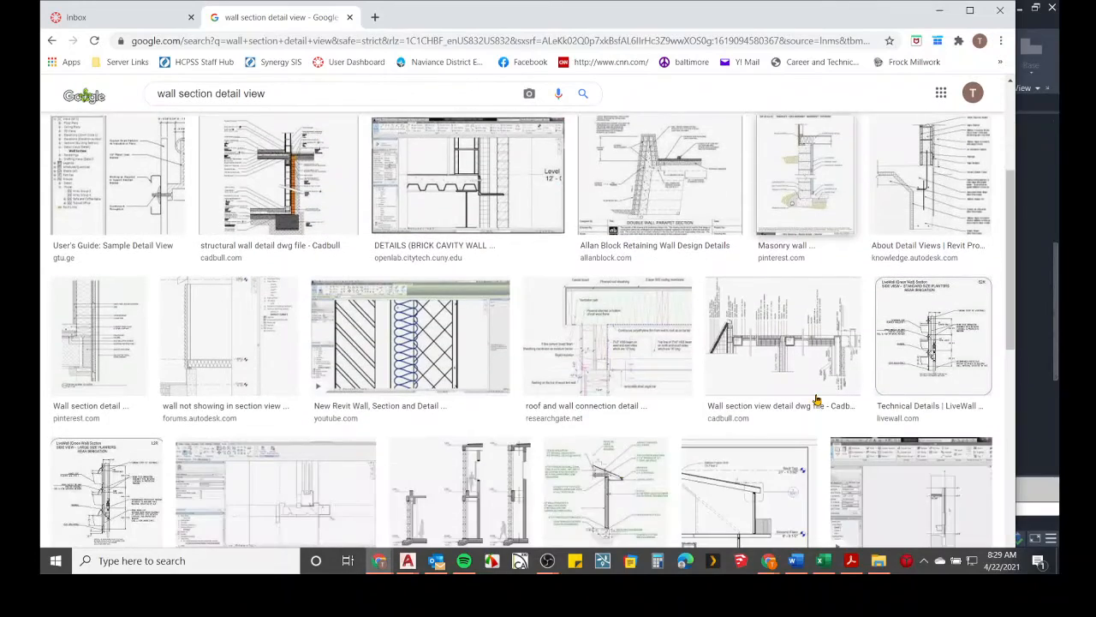
{"action": "scroll", "coordinate": [724, 406], "scroll_direction": "down", "scroll_amount": 4}
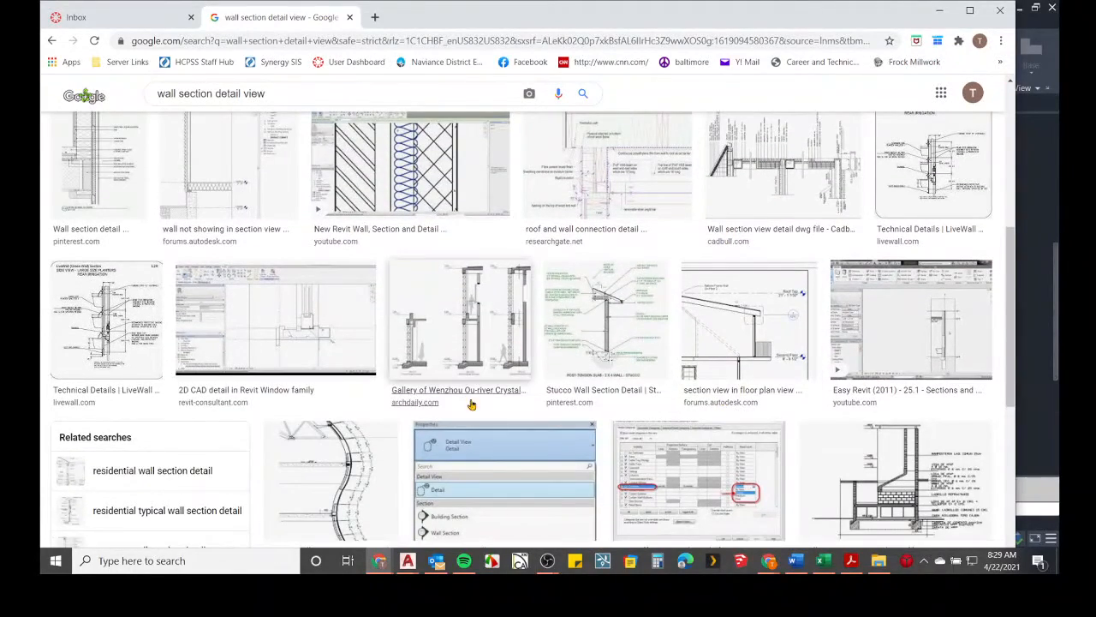
{"action": "scroll", "coordinate": [453, 297], "scroll_direction": "down", "scroll_amount": 3}
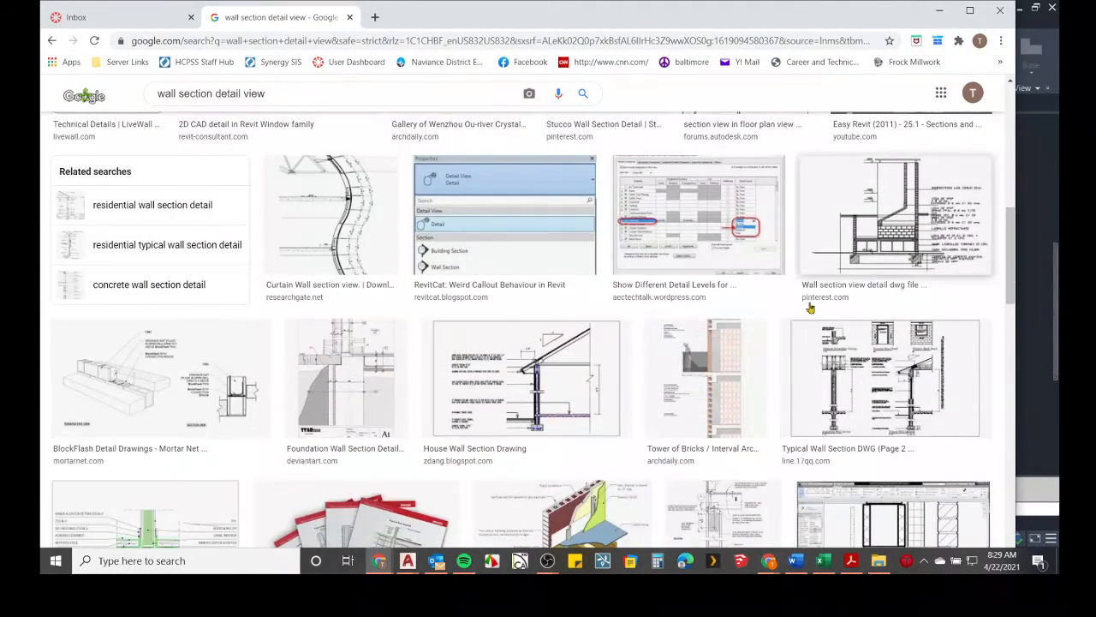
{"action": "scroll", "coordinate": [334, 304], "scroll_direction": "down", "scroll_amount": 3}
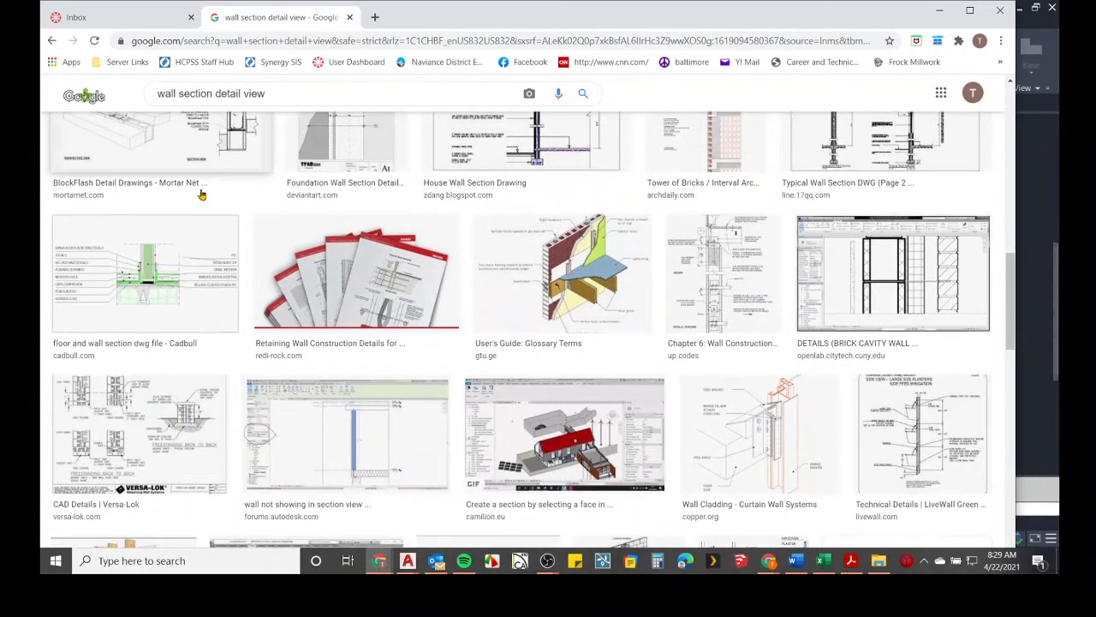
{"action": "left_click_drag", "start_coordinate": [769, 5], "coordinate": [803, 32]}
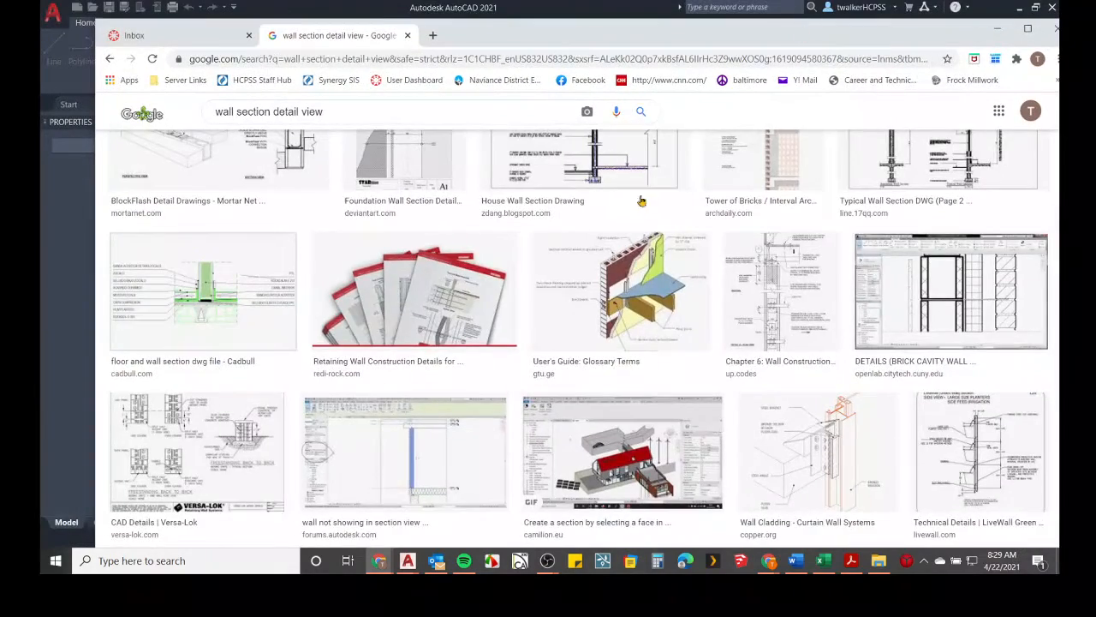
{"action": "scroll", "coordinate": [623, 225], "scroll_direction": "down", "scroll_amount": 6}
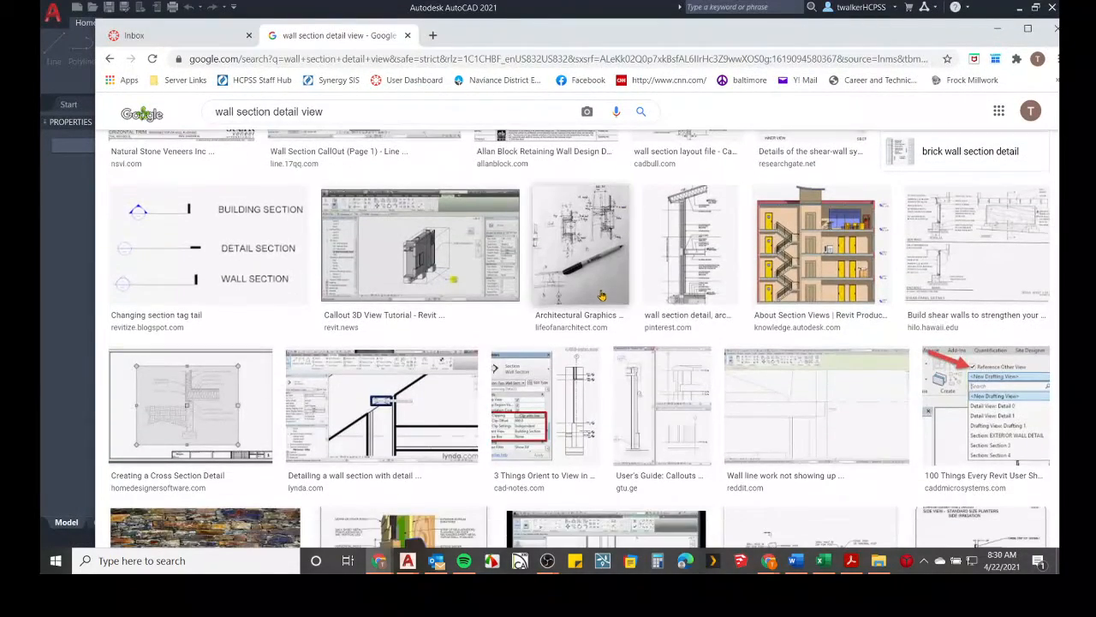
{"action": "left_click", "coordinate": [690, 308]}
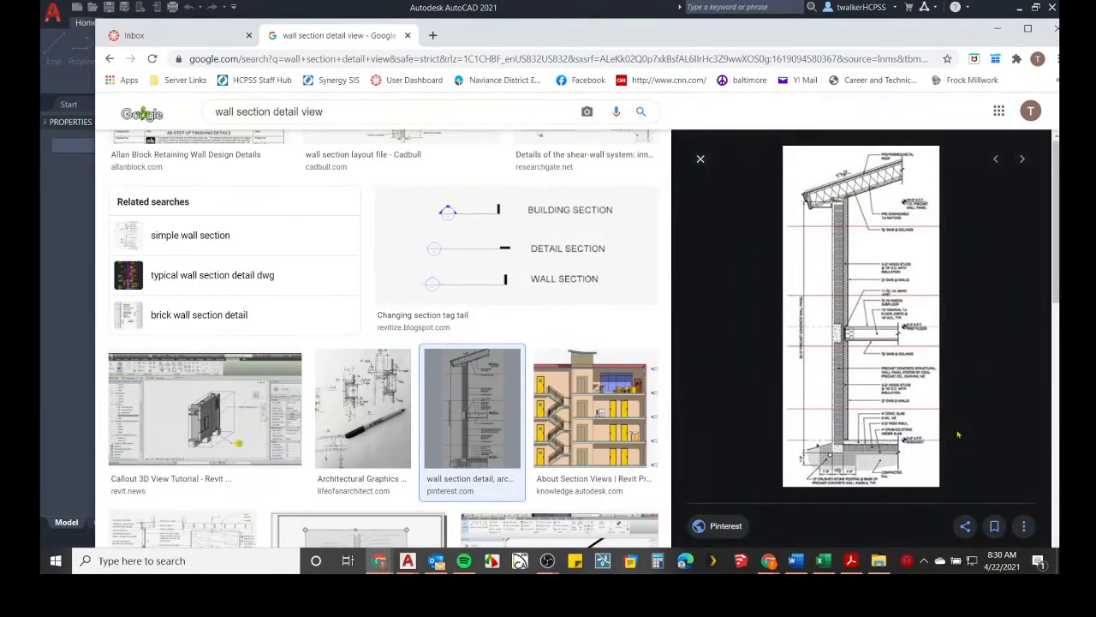
Open the wall section detail image on Pinterest and open the superinsulated house wall section pin from its board.
{"action": "scroll", "coordinate": [863, 414], "scroll_direction": "up", "scroll_amount": 4, "text": "ctrl"}
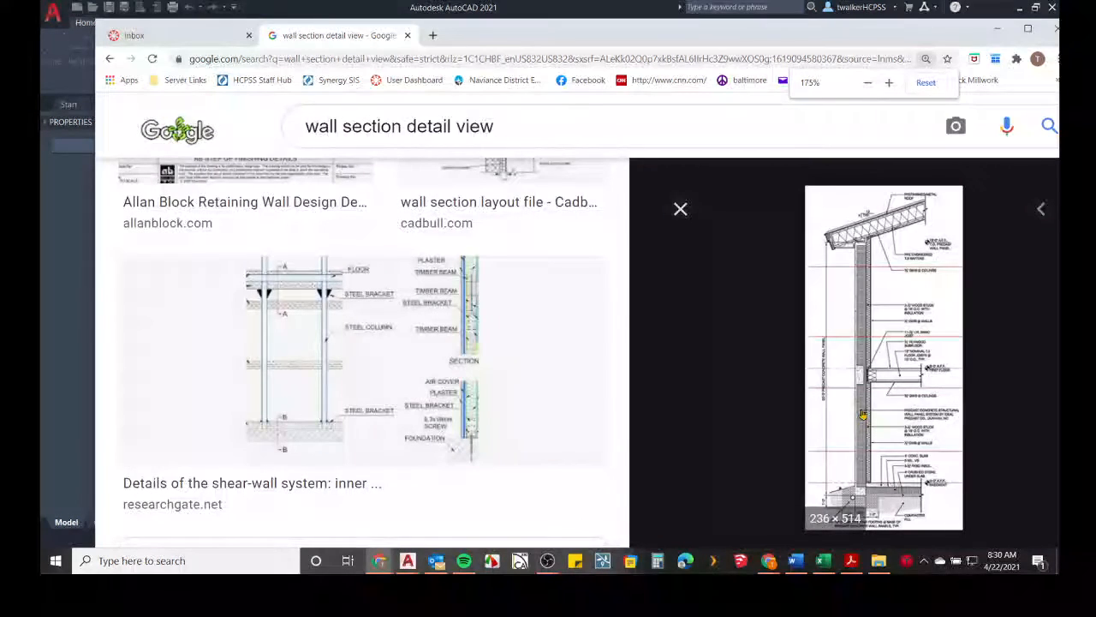
{"action": "left_click", "coordinate": [914, 406]}
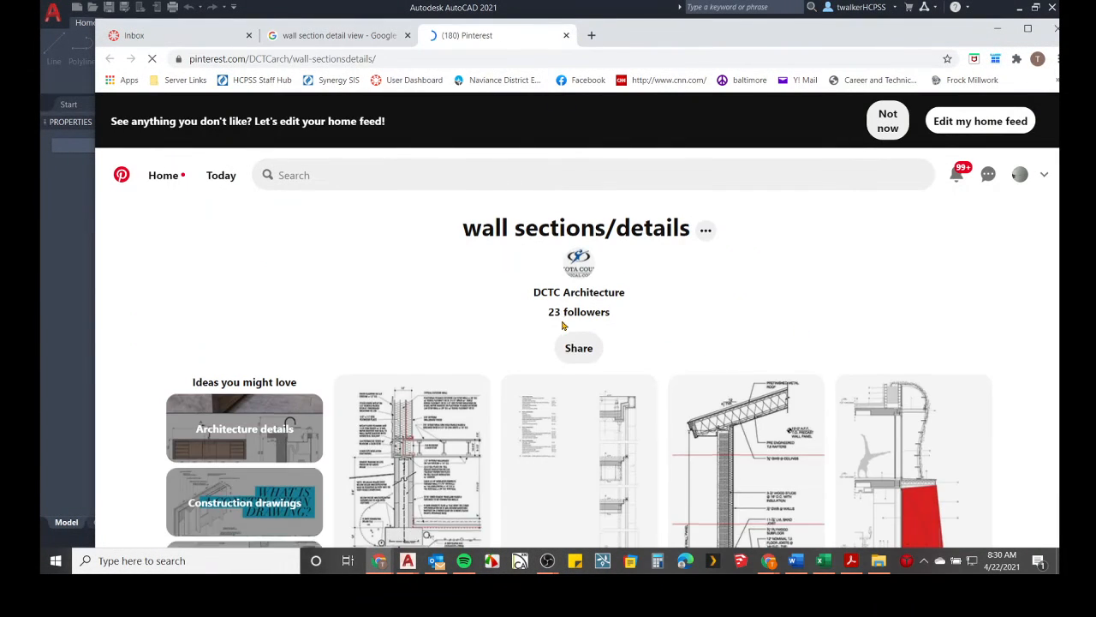
{"action": "scroll", "coordinate": [548, 342], "scroll_direction": "down", "scroll_amount": 2}
{"action": "left_click", "coordinate": [408, 306]}
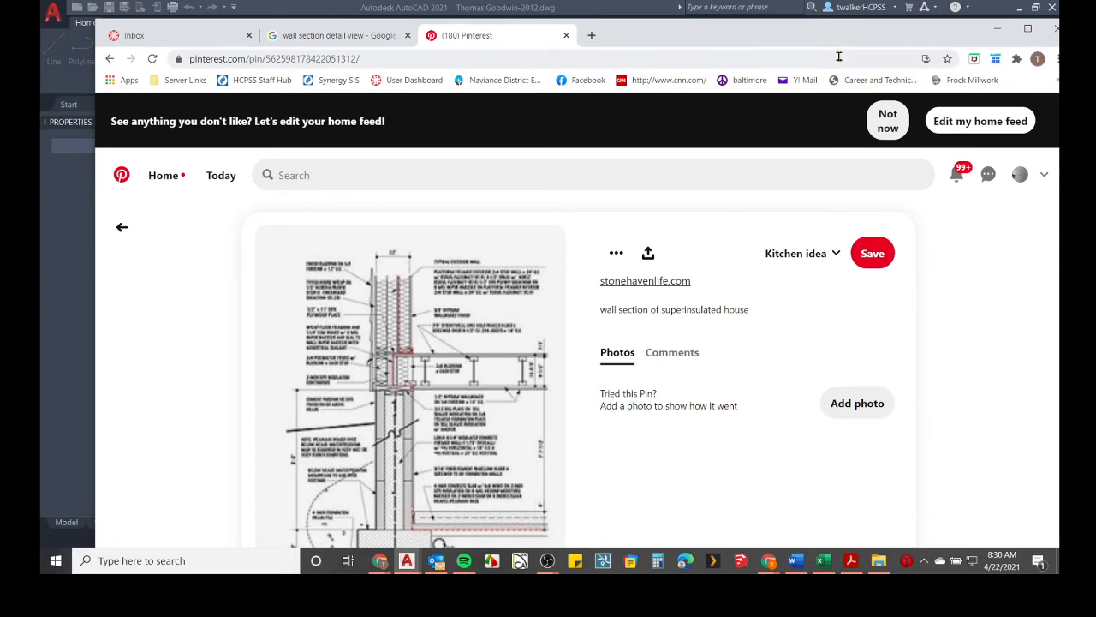
Maximize the browser and zoom in to examine the superinsulated house wall section detail.
{"action": "double_click", "coordinate": [839, 43]}
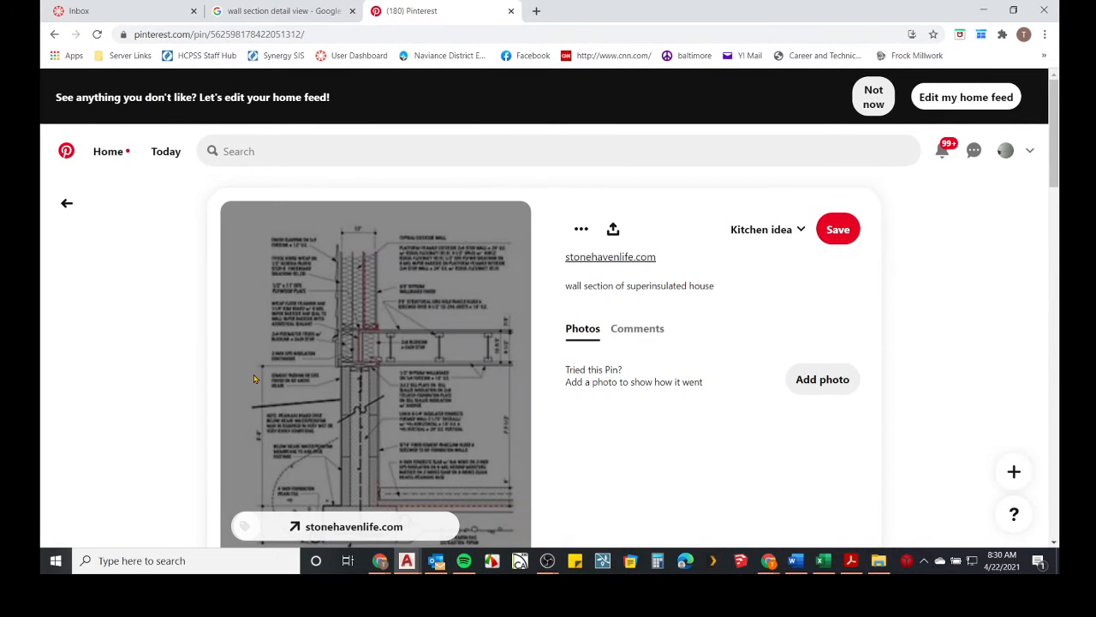
{"action": "scroll", "coordinate": [411, 338], "scroll_direction": "down", "scroll_amount": 1}
{"action": "scroll", "coordinate": [357, 401], "scroll_direction": "up", "scroll_amount": 1}
{"action": "scroll", "coordinate": [309, 323], "scroll_direction": "up", "scroll_amount": 5, "text": "ctrl"}
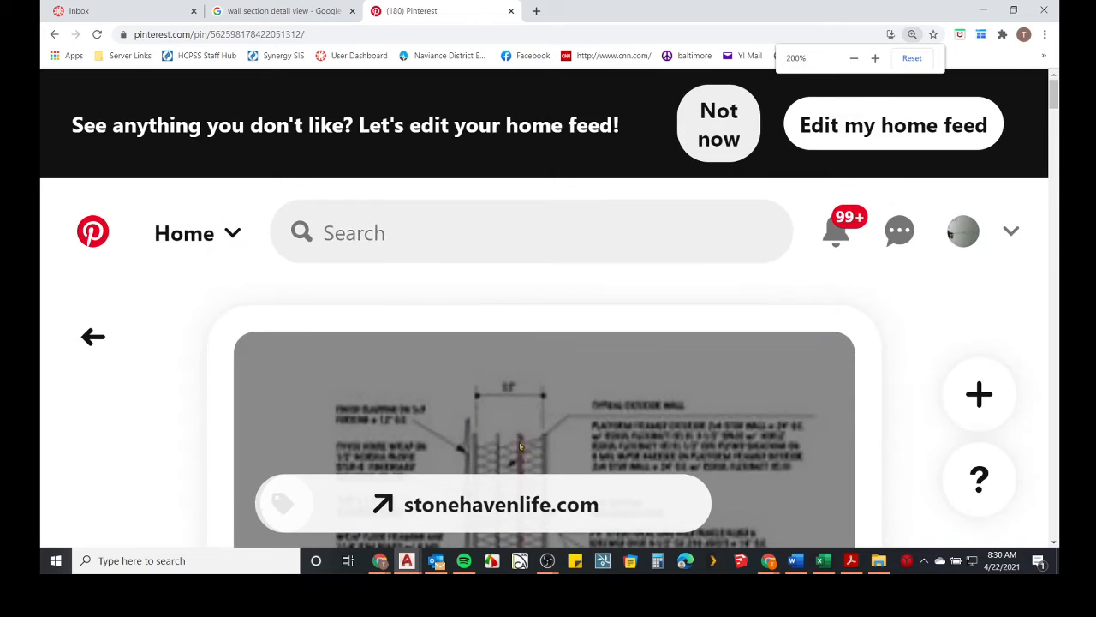
{"action": "scroll", "coordinate": [520, 444], "scroll_direction": "up", "scroll_amount": 1, "text": "ctrl"}
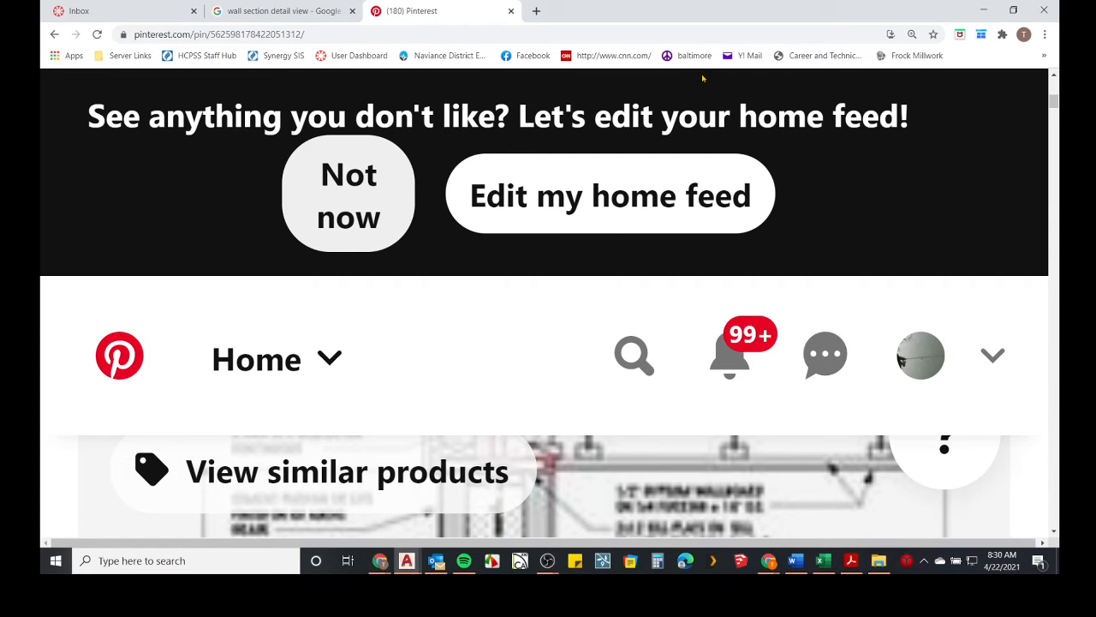
{"action": "left_click", "coordinate": [984, 10]}
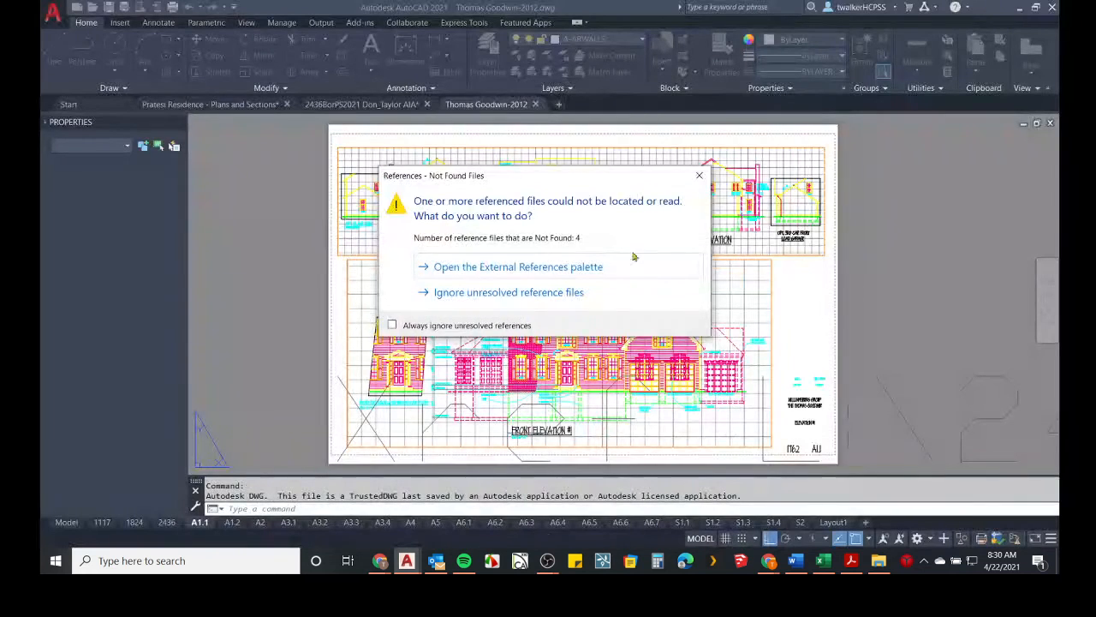
{"action": "left_click", "coordinate": [700, 175]}
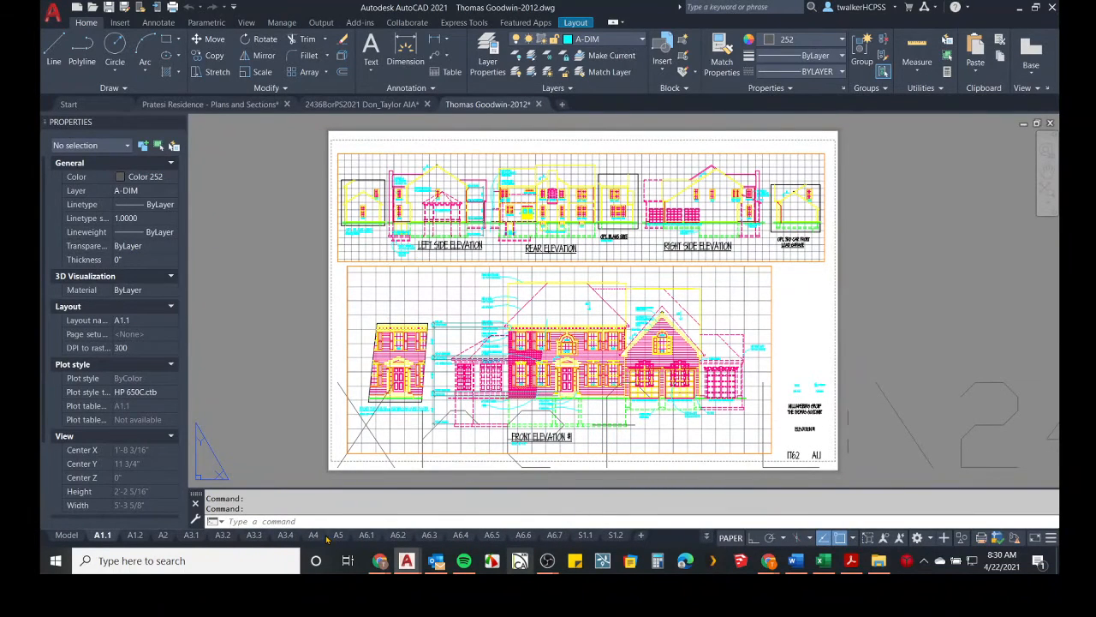
{"action": "left_click", "coordinate": [336, 535]}
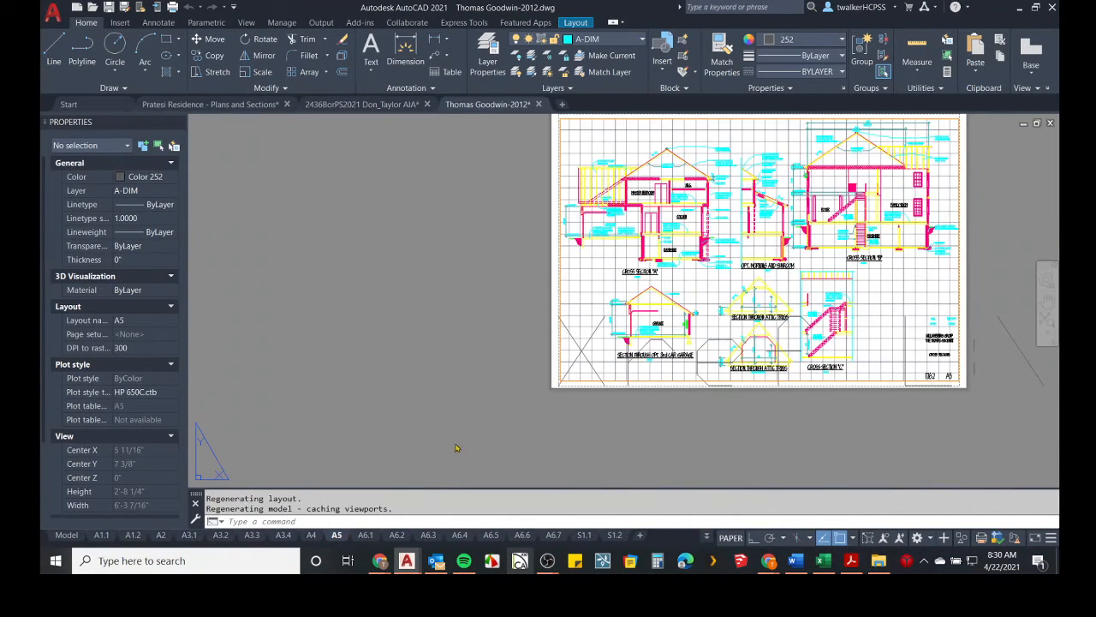
{"action": "scroll", "coordinate": [754, 217], "scroll_direction": "up", "scroll_amount": 3}
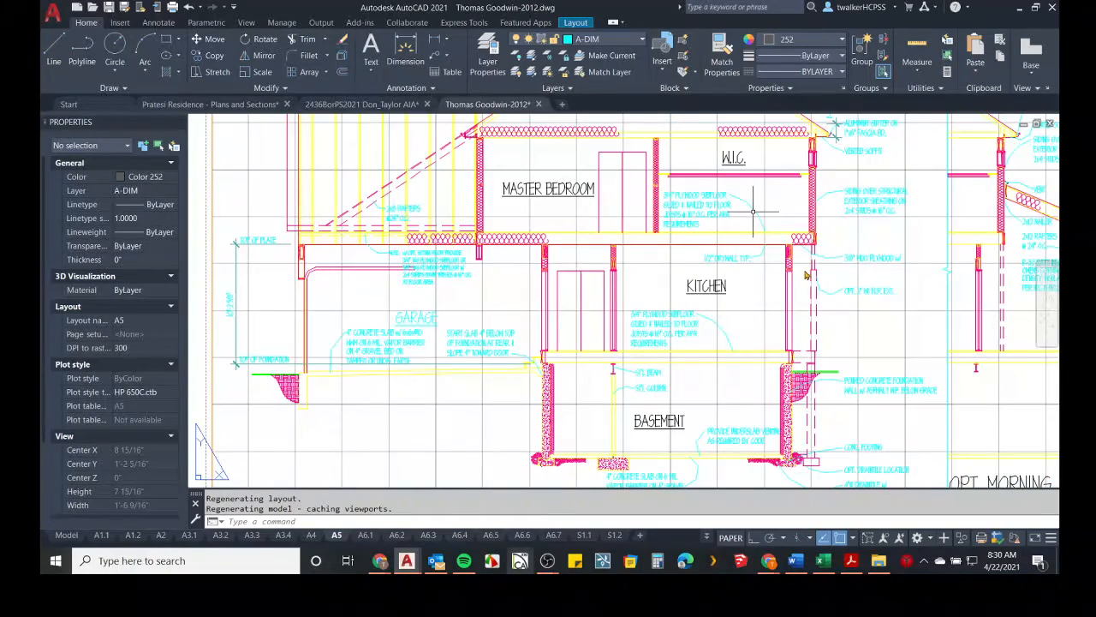
{"action": "middle_click_drag", "start_coordinate": [817, 312], "coordinate": [775, 310]}
{"action": "scroll", "coordinate": [776, 310], "scroll_direction": "down", "scroll_amount": 5}
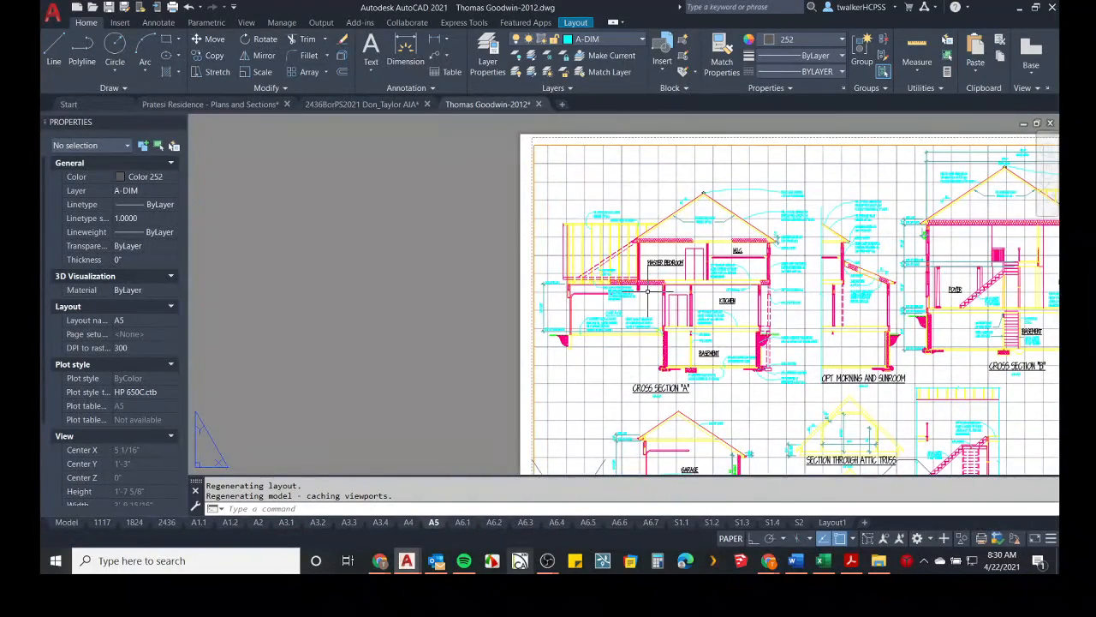
{"action": "scroll", "coordinate": [651, 290], "scroll_direction": "down", "scroll_amount": 3}
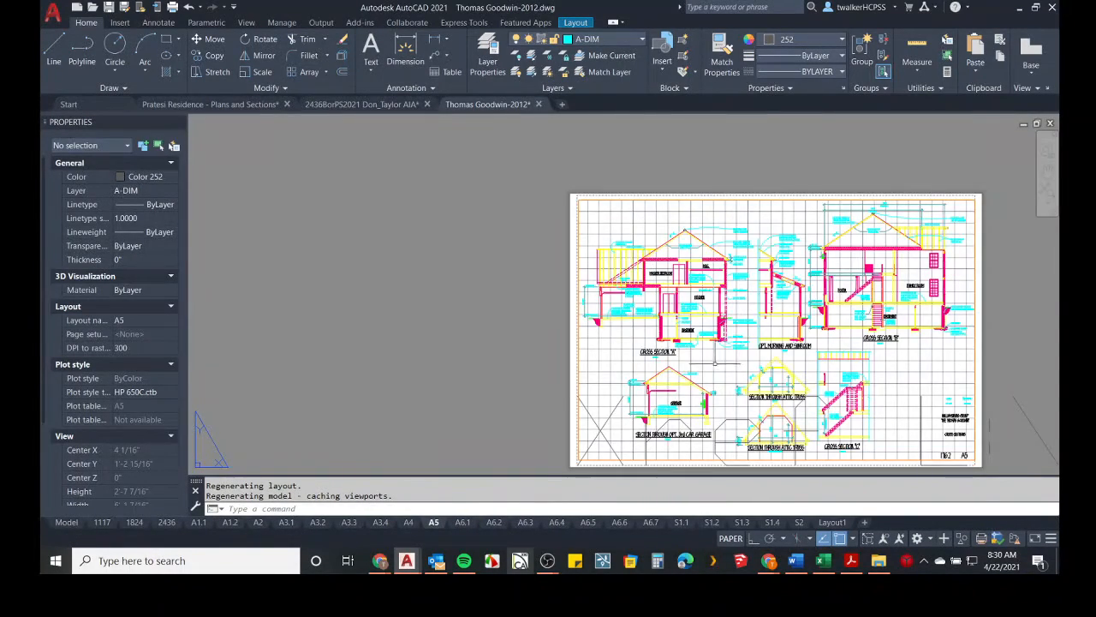
Switch back to the Pinterest pin, reset the page zoom, and scroll through the wall section detail.
{"action": "left_click", "coordinate": [380, 560]}
{"action": "left_click", "coordinate": [442, 526]}
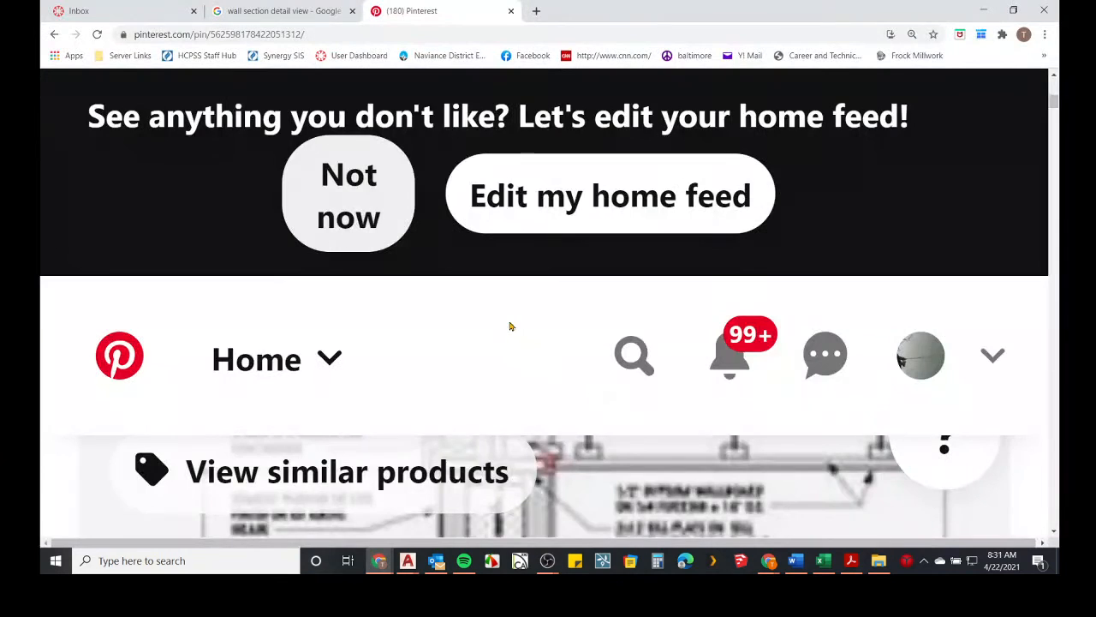
{"action": "key", "text": "ctrl+0"}
{"action": "scroll", "coordinate": [484, 323], "scroll_direction": "down", "scroll_amount": 1}
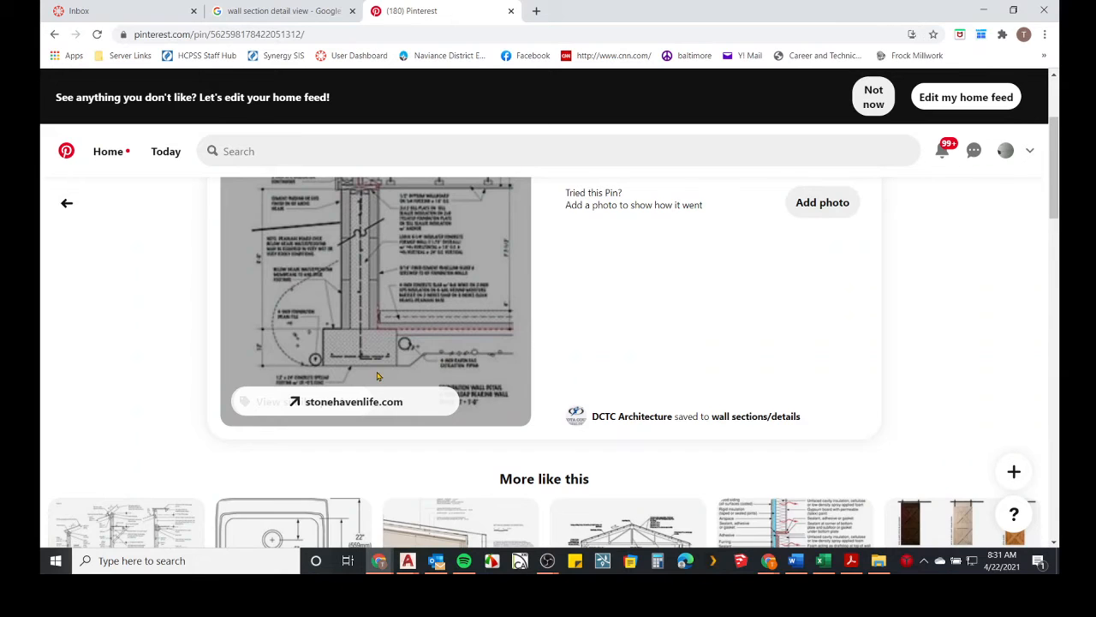
{"action": "scroll", "coordinate": [384, 380], "scroll_direction": "up", "scroll_amount": 1}
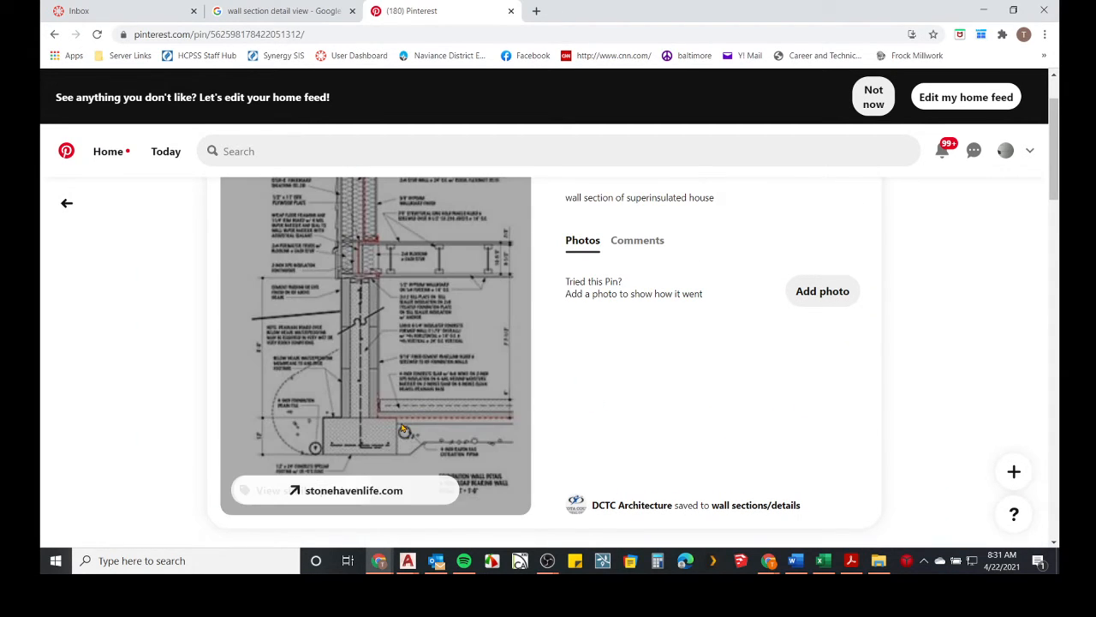
{"action": "scroll", "coordinate": [539, 460], "scroll_direction": "up", "scroll_amount": 1}
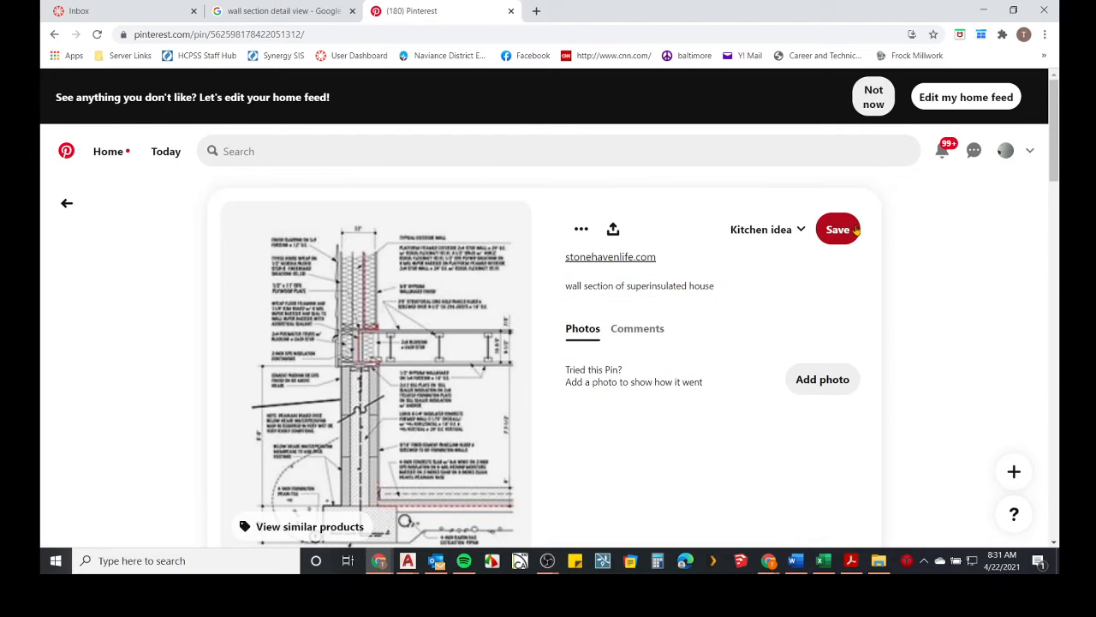
Save the pin to the Kitchen idea board, decline the notification prompt, and open its stonehavenlife.com source page.
{"action": "left_click", "coordinate": [832, 229]}
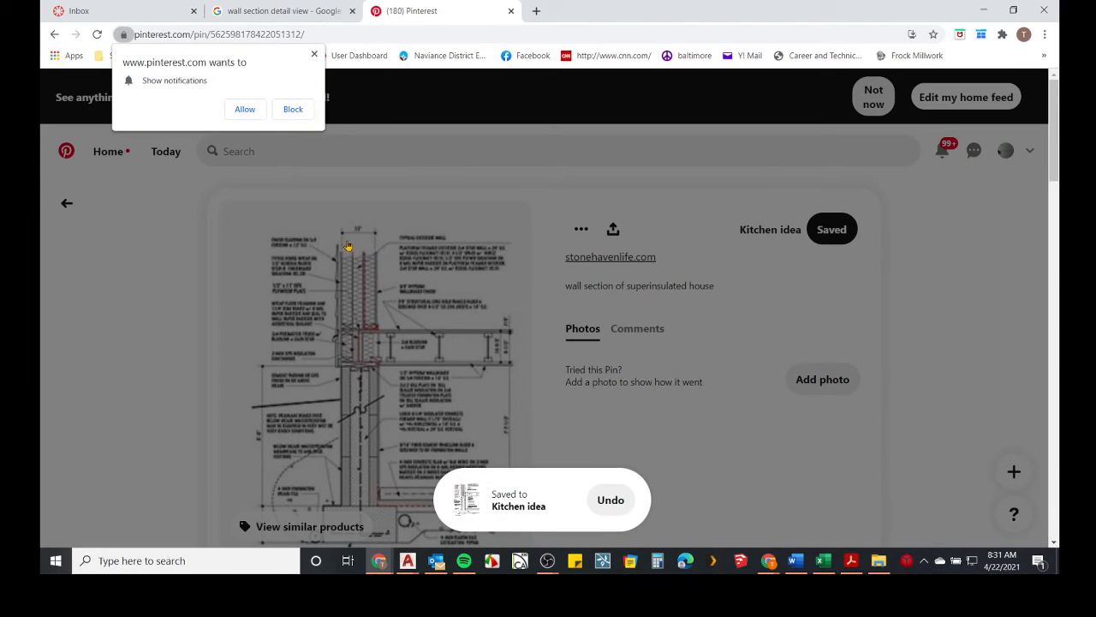
{"action": "left_click", "coordinate": [314, 54]}
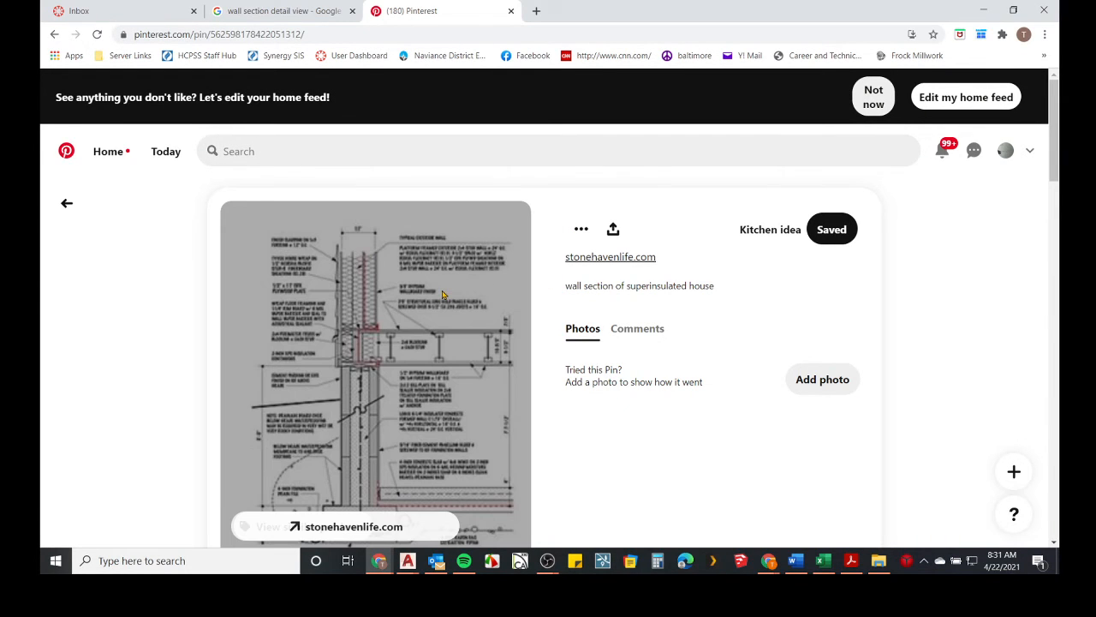
{"action": "left_click", "coordinate": [328, 531]}
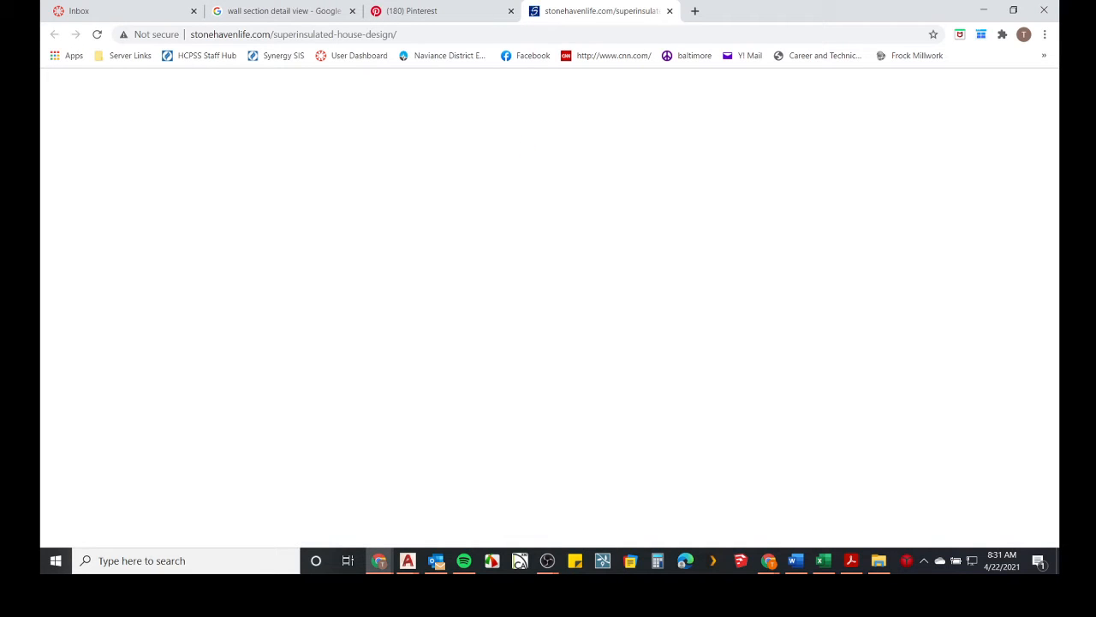
{"action": "mouse_move", "coordinate": [898, 4]}
{"action": "left_mouse_down"}
{"action": "mouse_move", "coordinate": [853, 390]}
{"action": "mouse_move", "coordinate": [860, 369]}
{"action": "left_mouse_up"}
Examine the elevations on layout A1.1 and zoom into the exterior wall details of the cross sections on layout A5.
{"action": "left_click", "coordinate": [330, 456]}
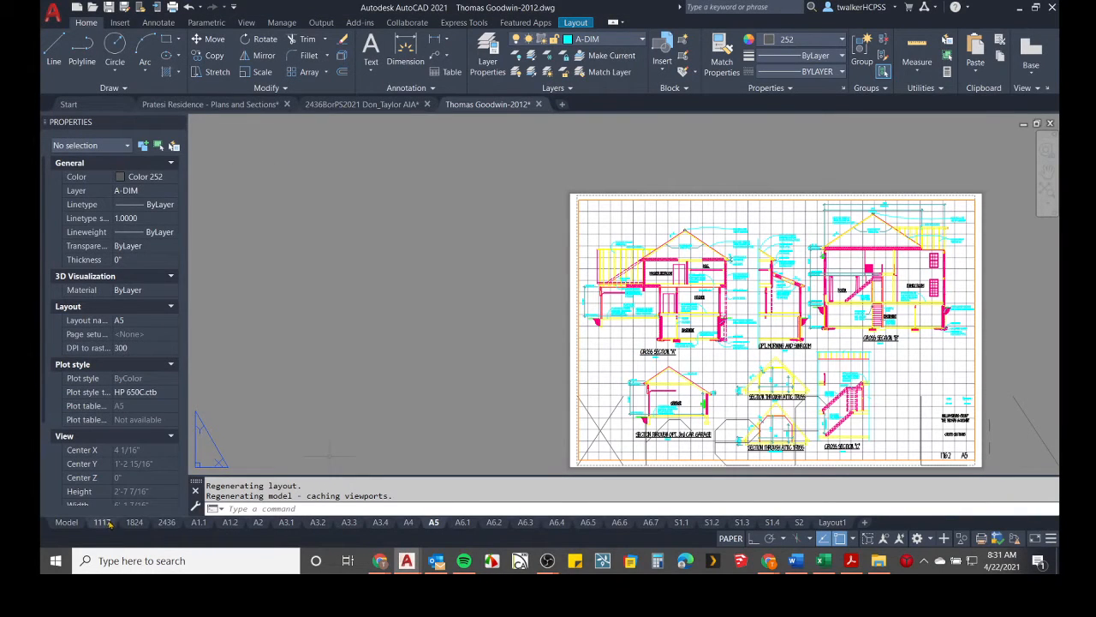
{"action": "left_click", "coordinate": [198, 523]}
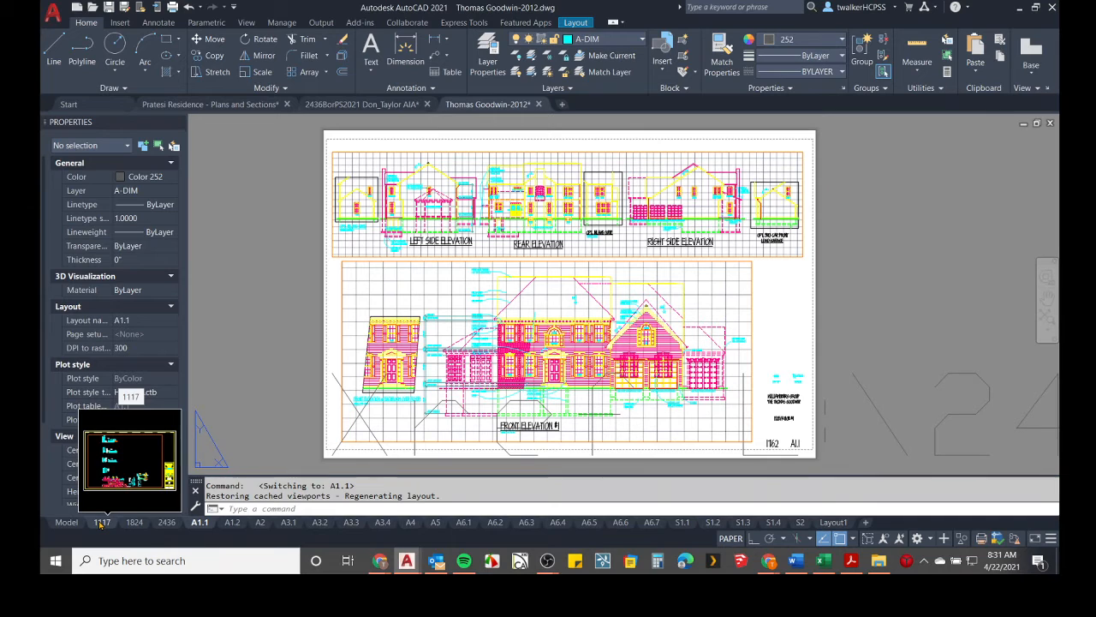
{"action": "mouse_move", "coordinate": [229, 524]}
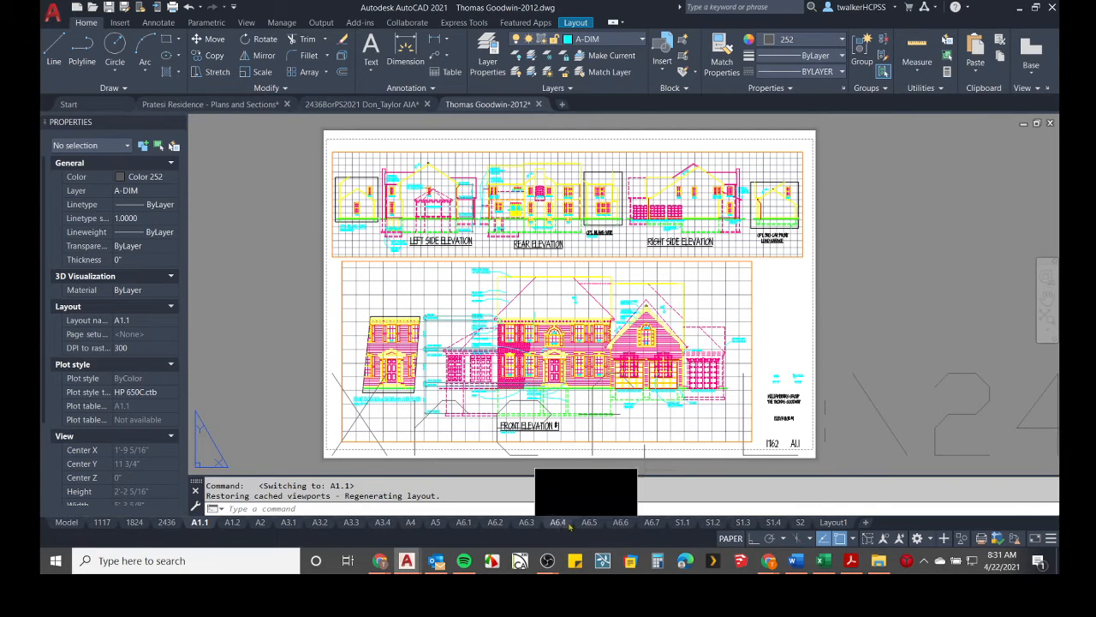
{"action": "left_click", "coordinate": [431, 523]}
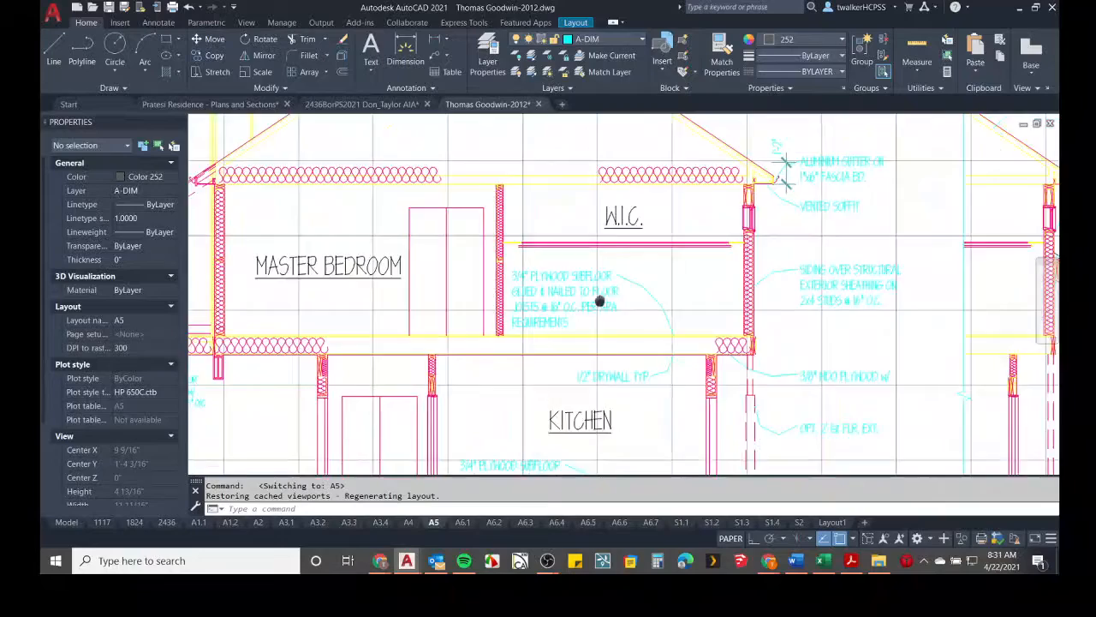
{"action": "middle_click_drag", "start_coordinate": [599, 301], "coordinate": [259, 290]}
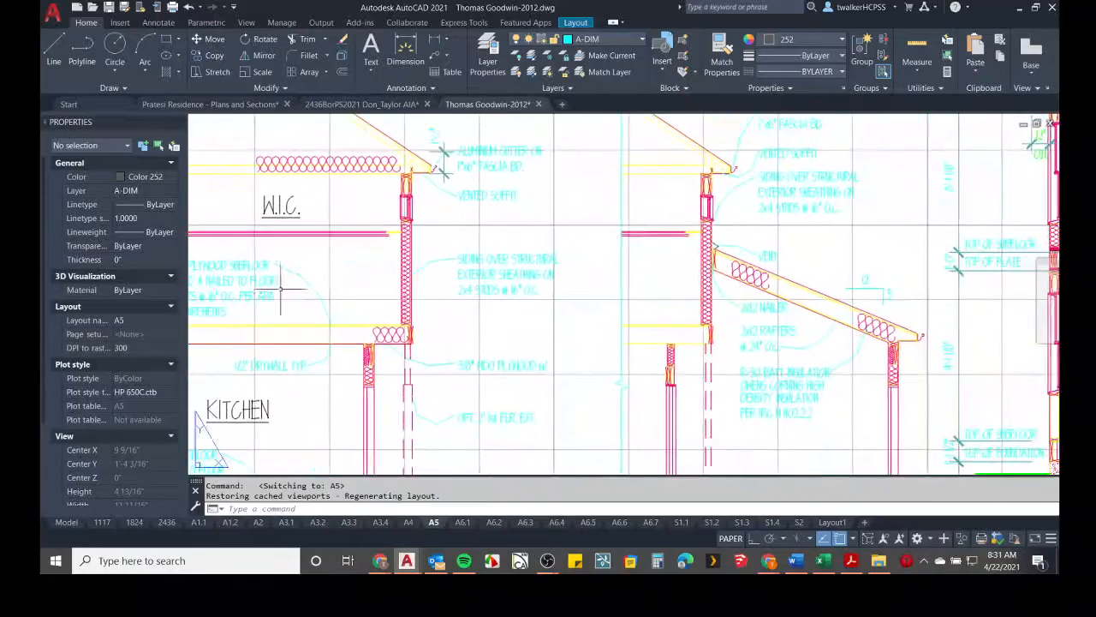
{"action": "scroll", "coordinate": [281, 289], "scroll_direction": "up", "scroll_amount": 2}
{"action": "scroll", "coordinate": [489, 203], "scroll_direction": "up", "scroll_amount": 6}
{"action": "middle_click_drag", "start_coordinate": [434, 222], "coordinate": [449, 349]}
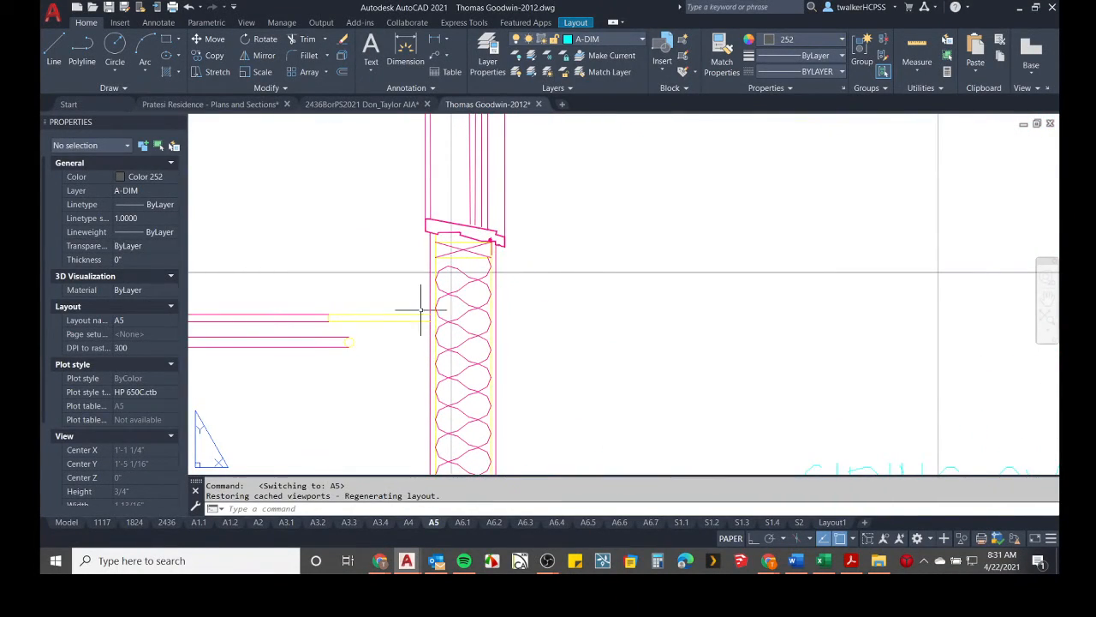
{"action": "scroll", "coordinate": [602, 323], "scroll_direction": "down", "scroll_amount": 6}
{"action": "scroll", "coordinate": [766, 363], "scroll_direction": "down", "scroll_amount": 3}
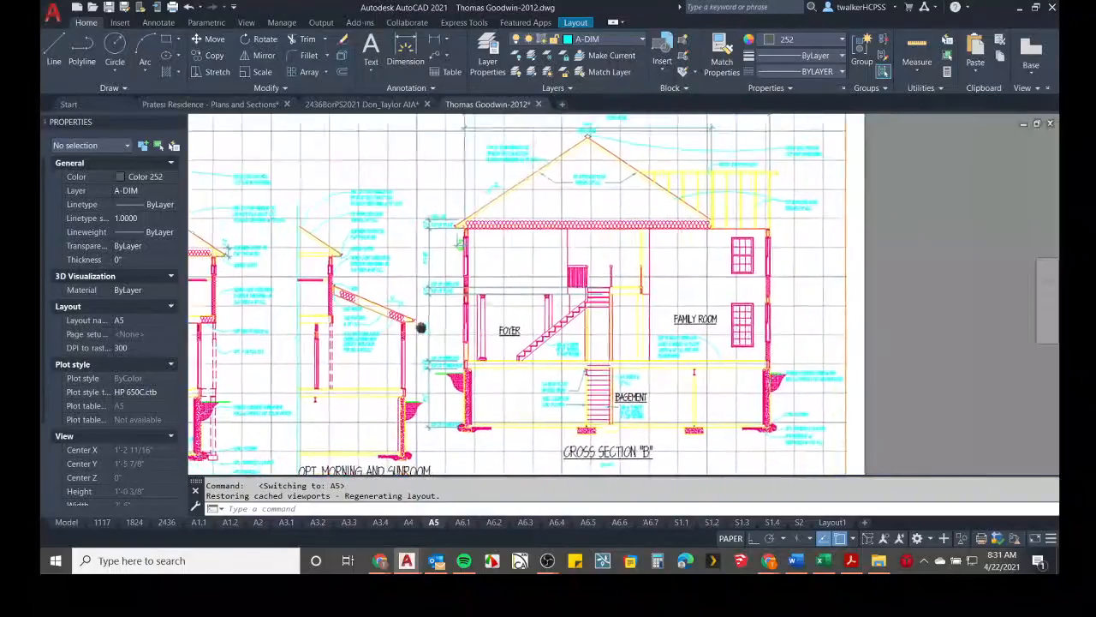
{"action": "scroll", "coordinate": [771, 326], "scroll_direction": "down", "scroll_amount": 3}
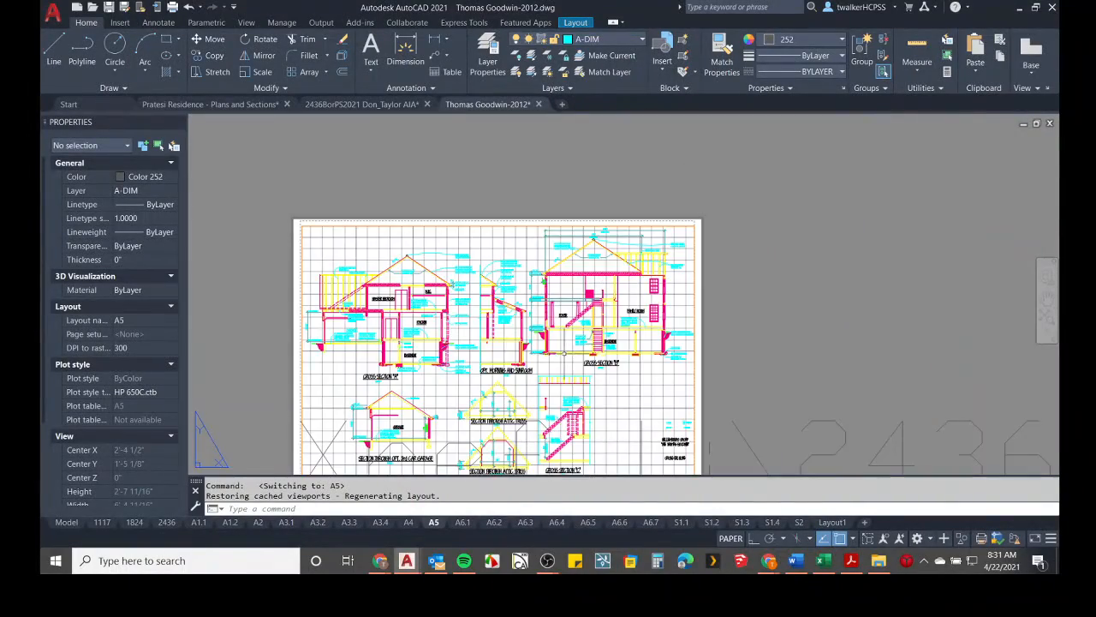
{"action": "scroll", "coordinate": [583, 351], "scroll_direction": "up", "scroll_amount": 5}
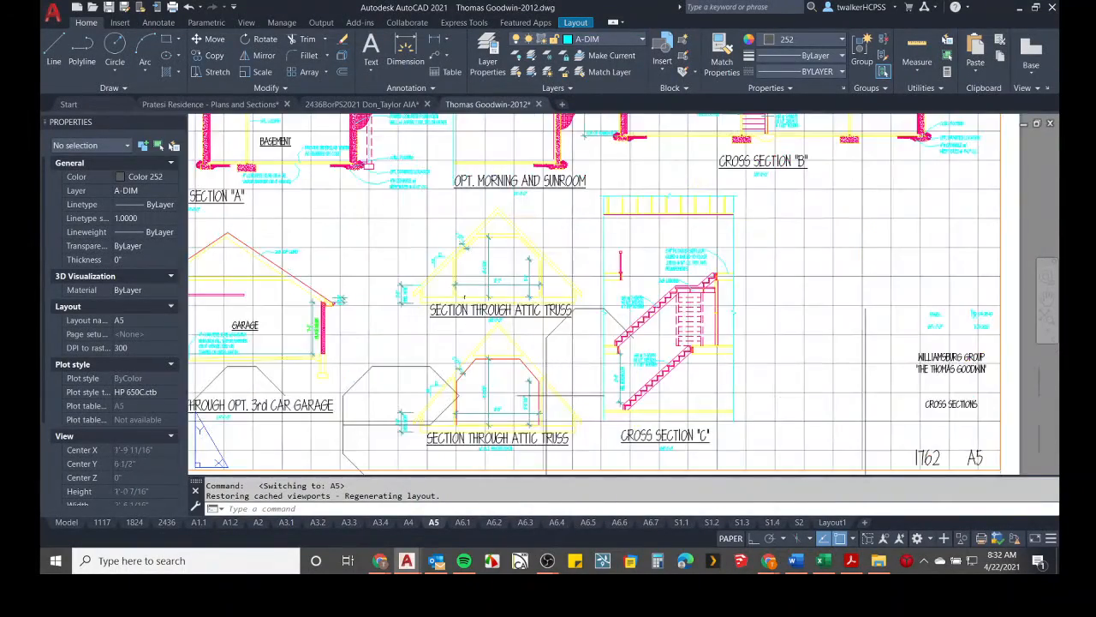
{"action": "middle_click_drag", "start_coordinate": [463, 297], "coordinate": [494, 315]}
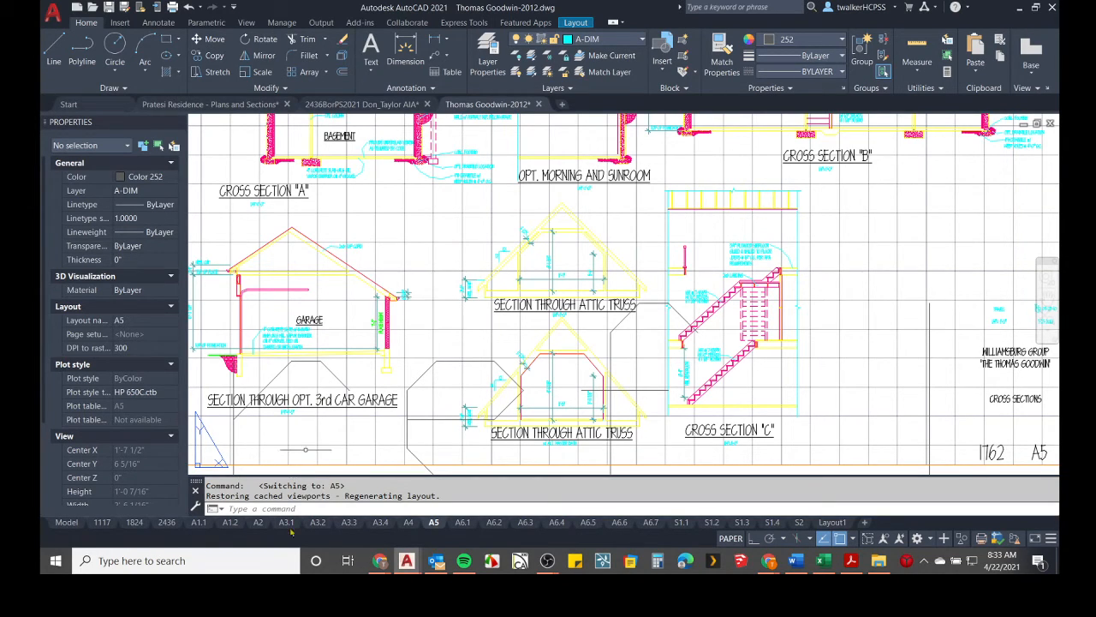
{"action": "mouse_move", "coordinate": [380, 560]}
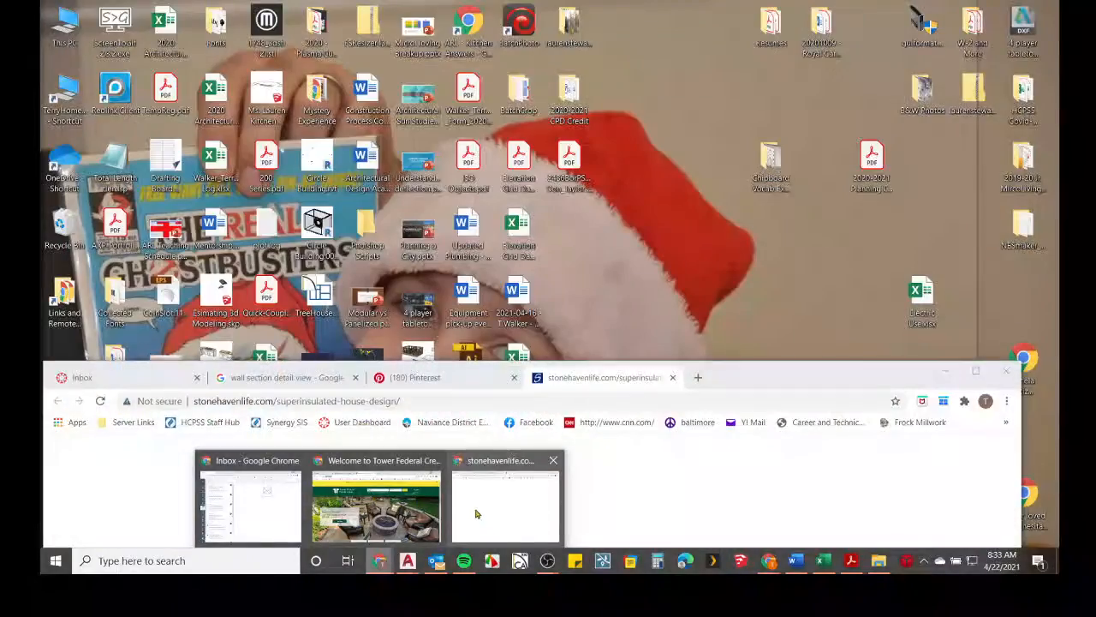
{"action": "left_click", "coordinate": [476, 510]}
{"action": "left_click_drag", "start_coordinate": [689, 380], "coordinate": [707, 240]}
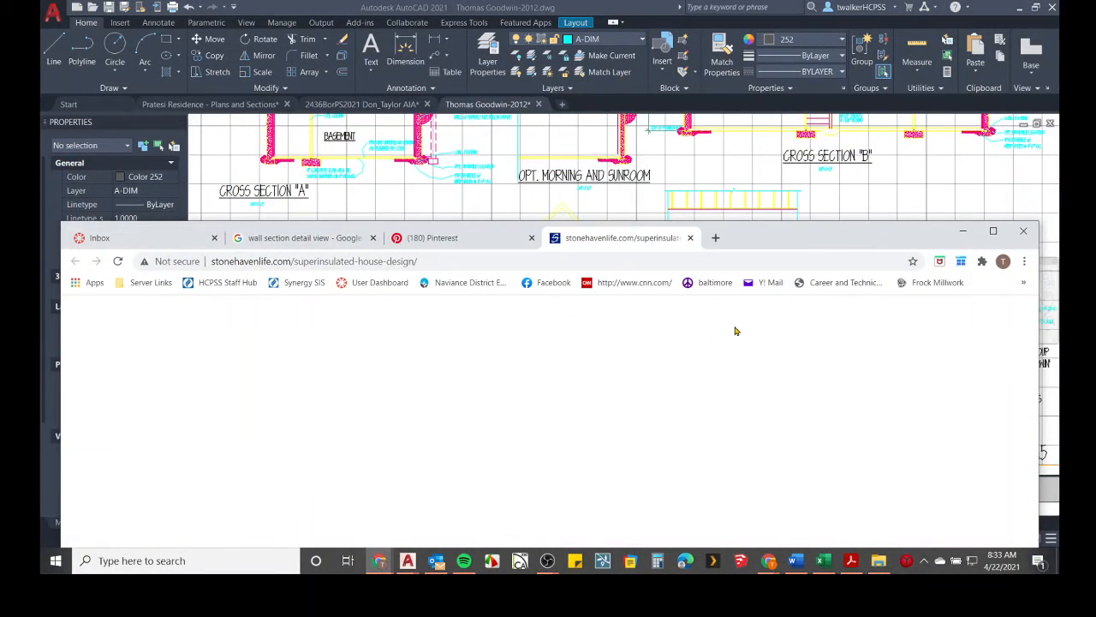
Insert four new structure layers into the MicroLiving - Exterior Wall assembly.
{"action": "key", "text": "alt+Tab"}
{"action": "key", "text": "alt+Tab"}
{"action": "key", "text": "alt+Tab"}
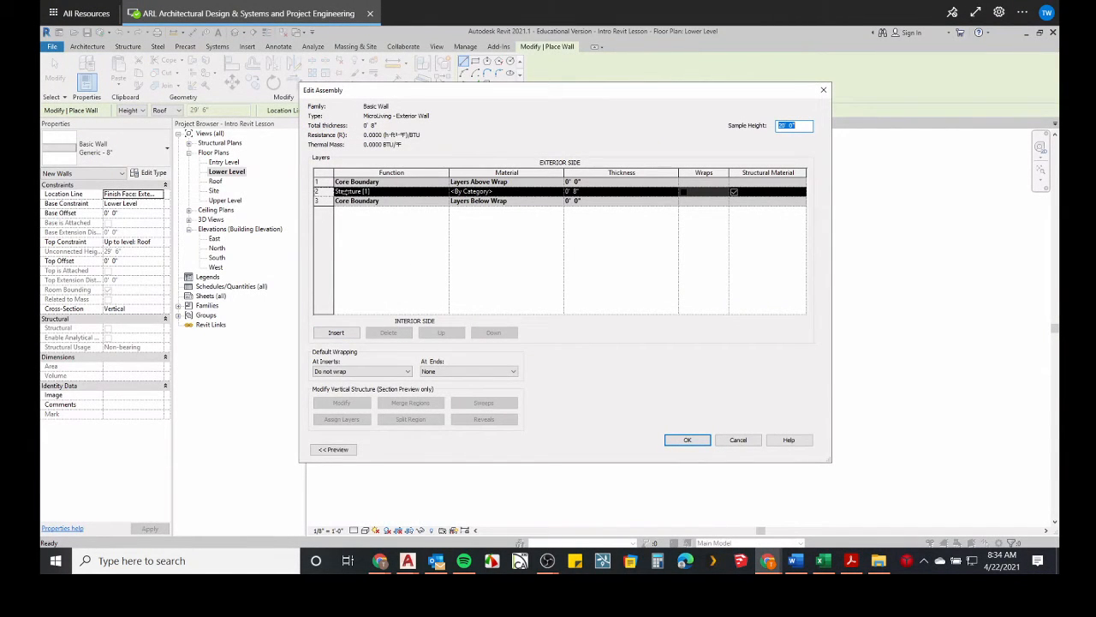
{"action": "left_click", "coordinate": [334, 334]}
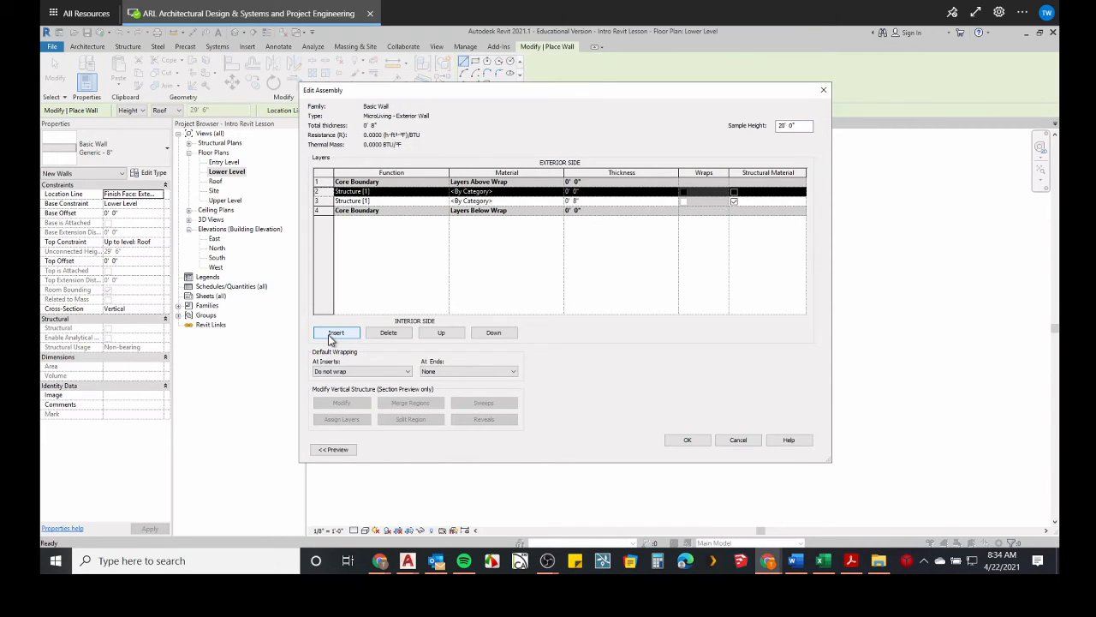
{"action": "left_click", "coordinate": [334, 333]}
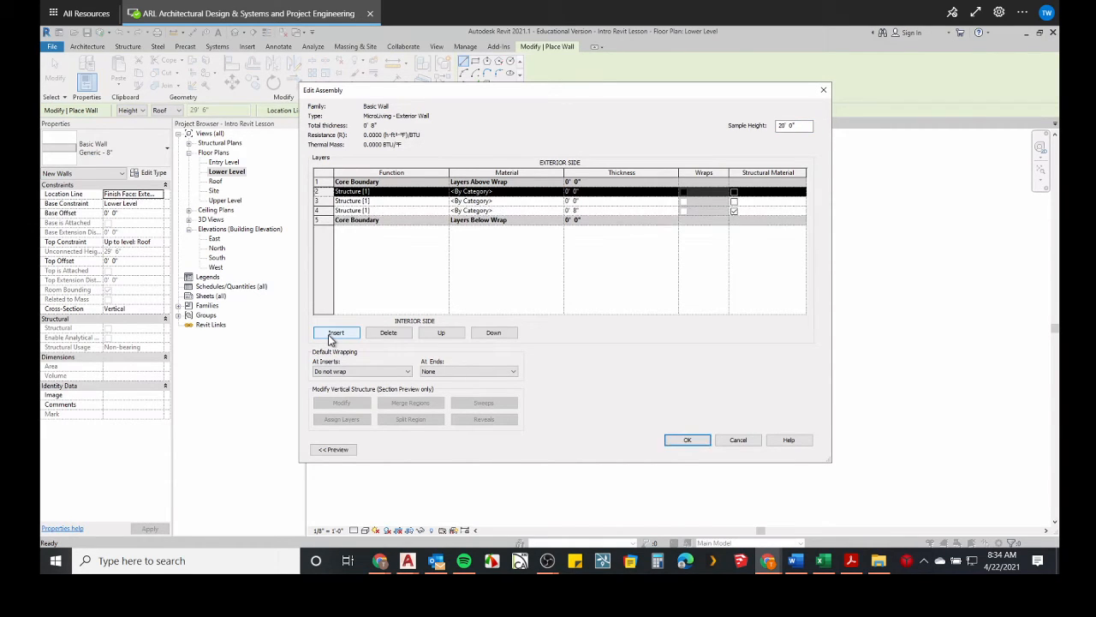
{"action": "left_click", "coordinate": [334, 333]}
{"action": "left_click", "coordinate": [334, 333]}
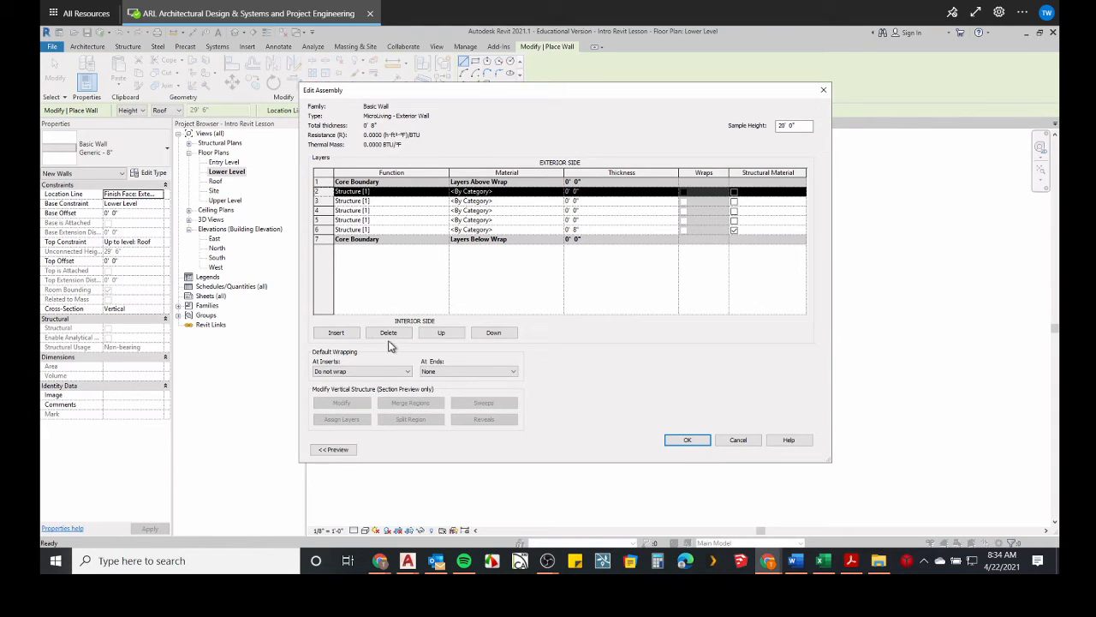
Reorder the layers so the four new structure layers sit on the exterior side above the upper Core Boundary.
{"action": "left_click", "coordinate": [441, 334]}
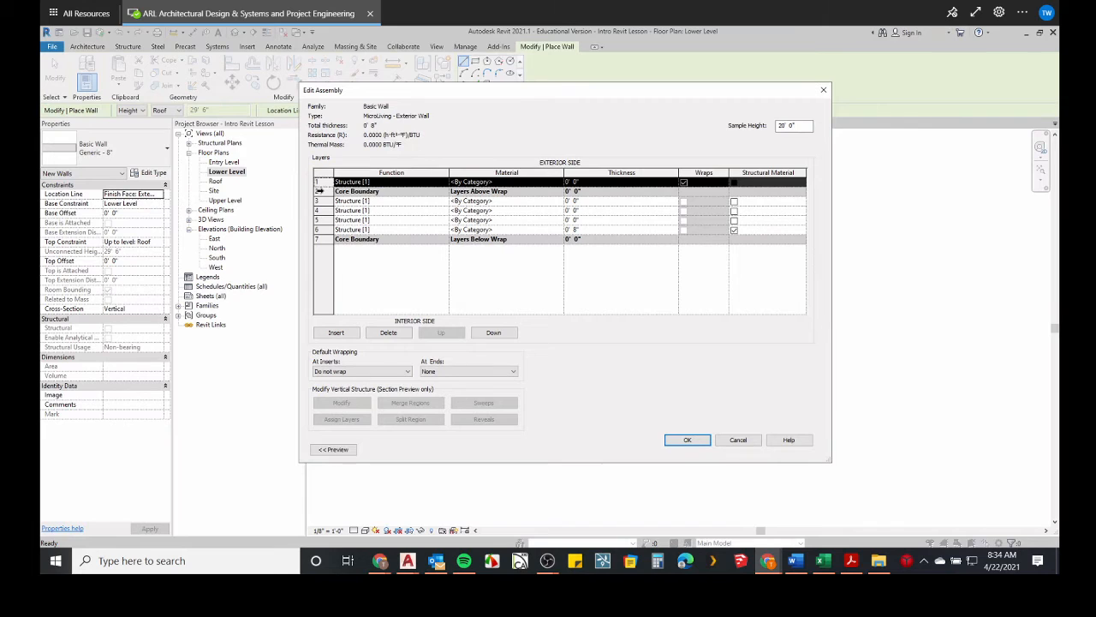
{"action": "left_click", "coordinate": [320, 190]}
{"action": "left_click", "coordinate": [493, 333]}
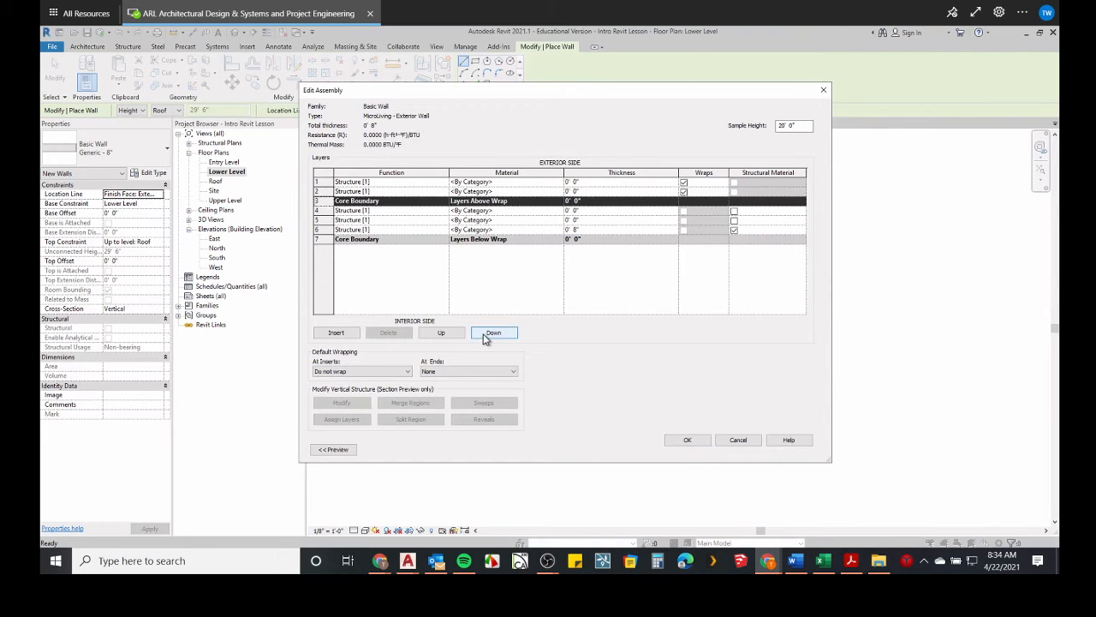
{"action": "left_click", "coordinate": [493, 334]}
{"action": "left_click", "coordinate": [493, 334]}
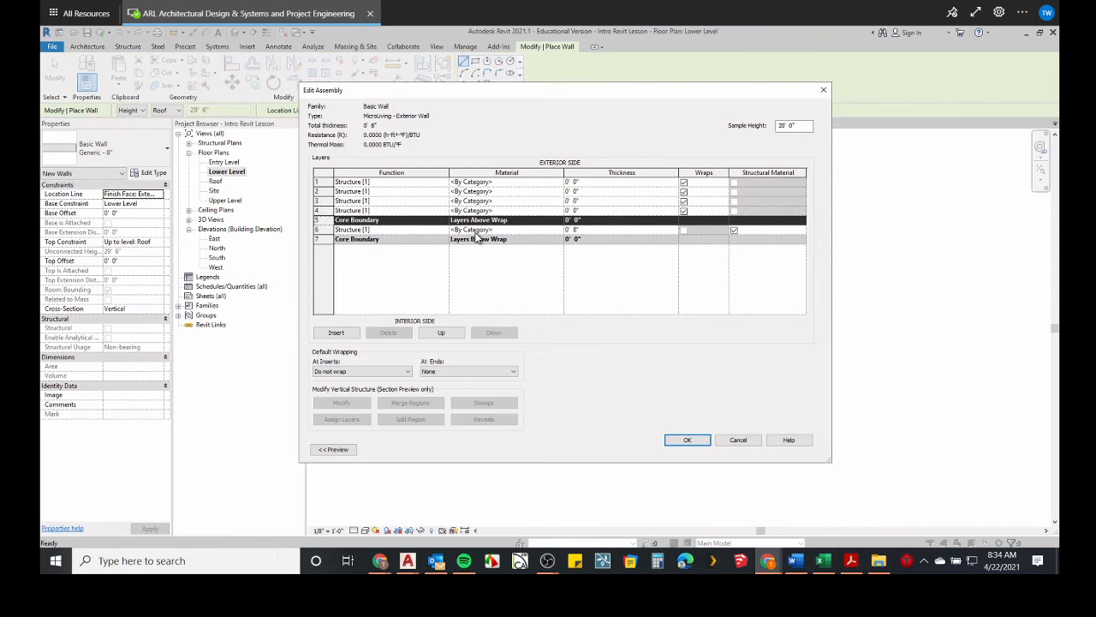
Assign the Softwood, Lumber material to the core structure layer by searching the material browser for wood.
{"action": "left_click", "coordinate": [505, 230]}
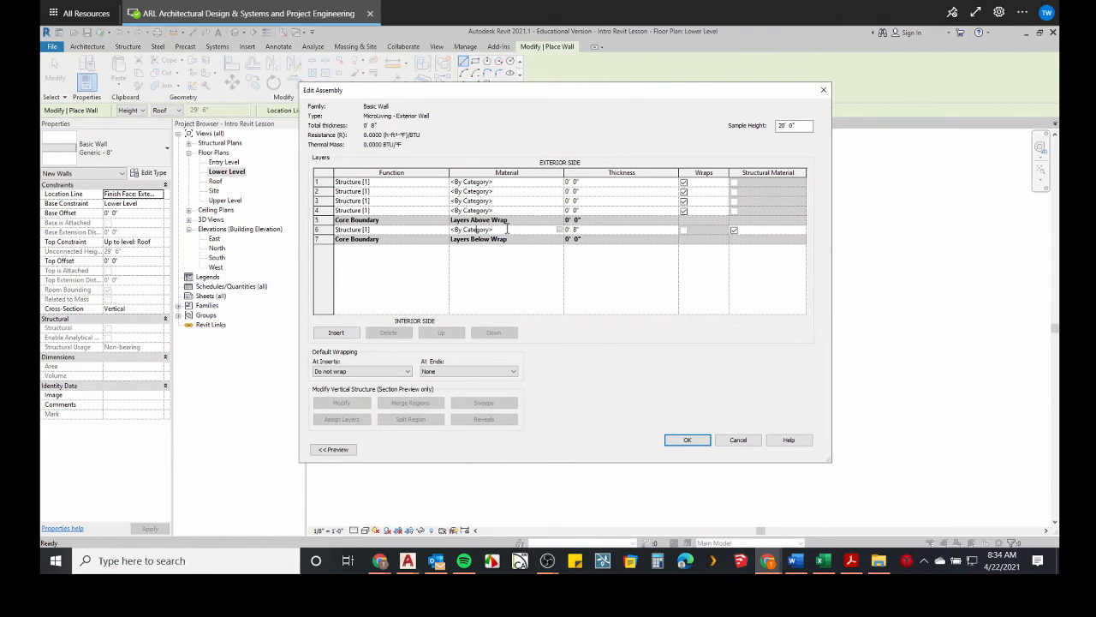
{"action": "left_click", "coordinate": [559, 229]}
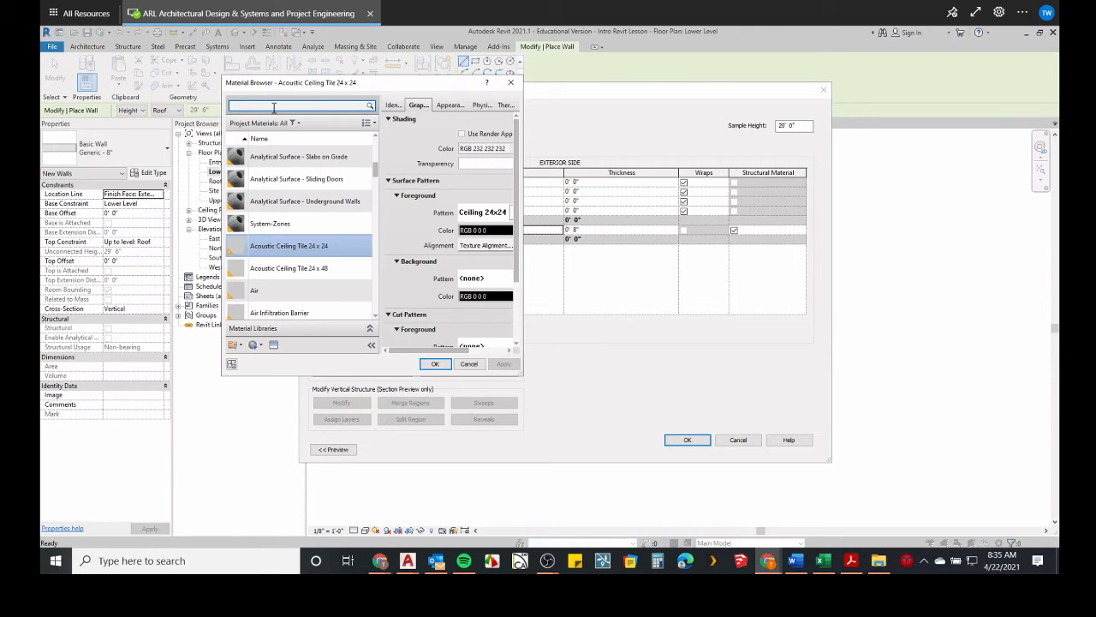
{"action": "type", "text": "ood"}
{"action": "key", "text": "Return"}
{"action": "left_click", "coordinate": [274, 171]}
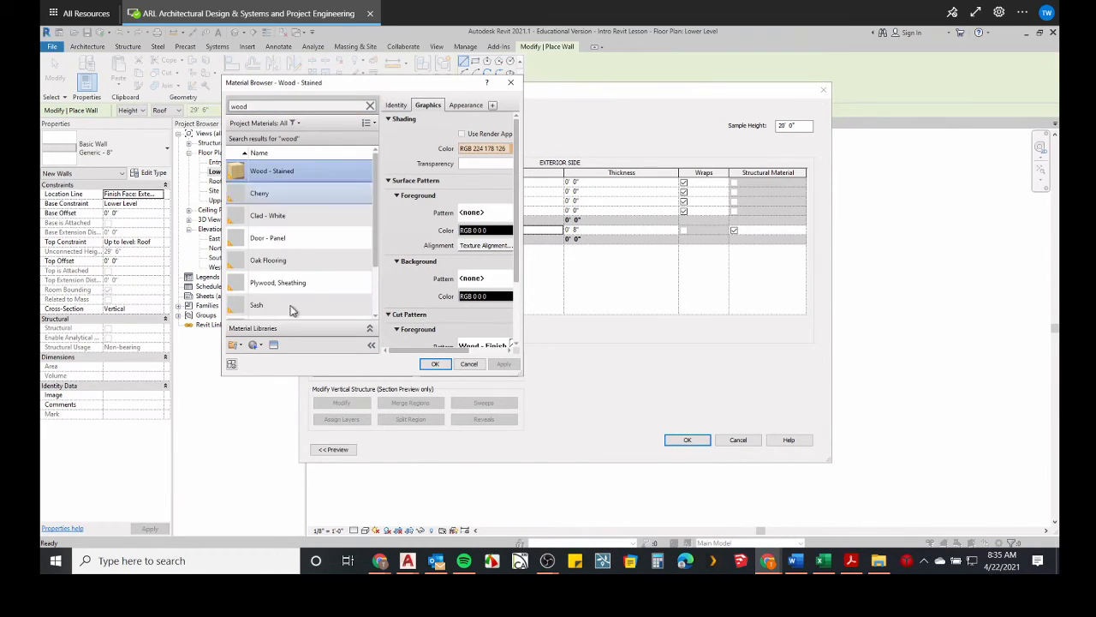
{"action": "left_click_drag", "start_coordinate": [344, 375], "coordinate": [341, 492]}
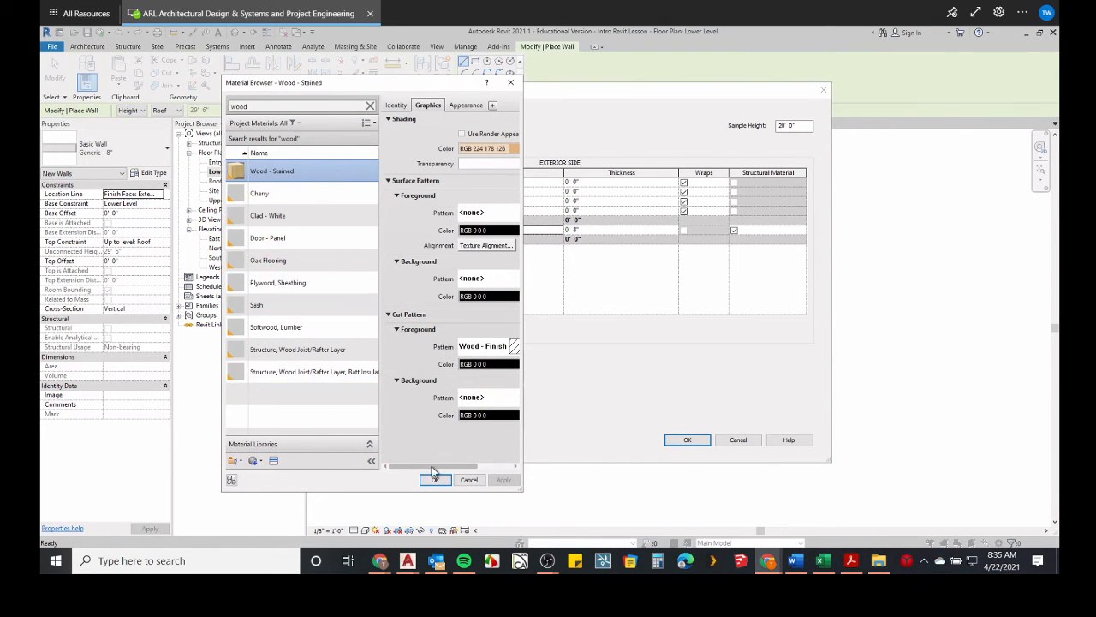
{"action": "left_click", "coordinate": [272, 333]}
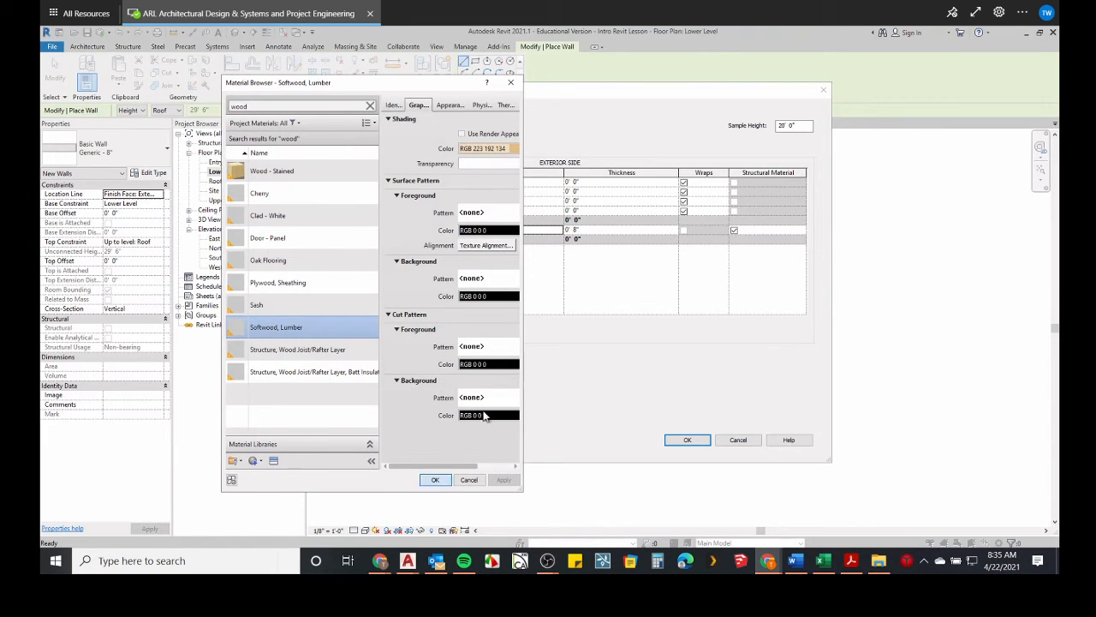
{"action": "left_click", "coordinate": [435, 480]}
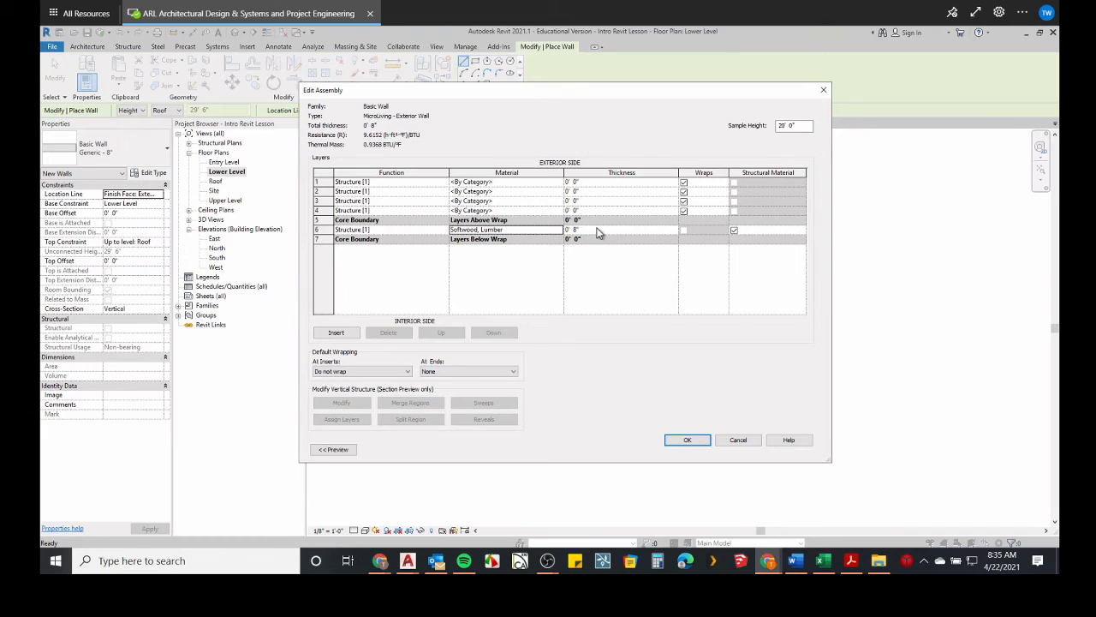
Set the softwood structure layer's thickness to 5 1/2".
{"action": "left_click", "coordinate": [594, 229]}
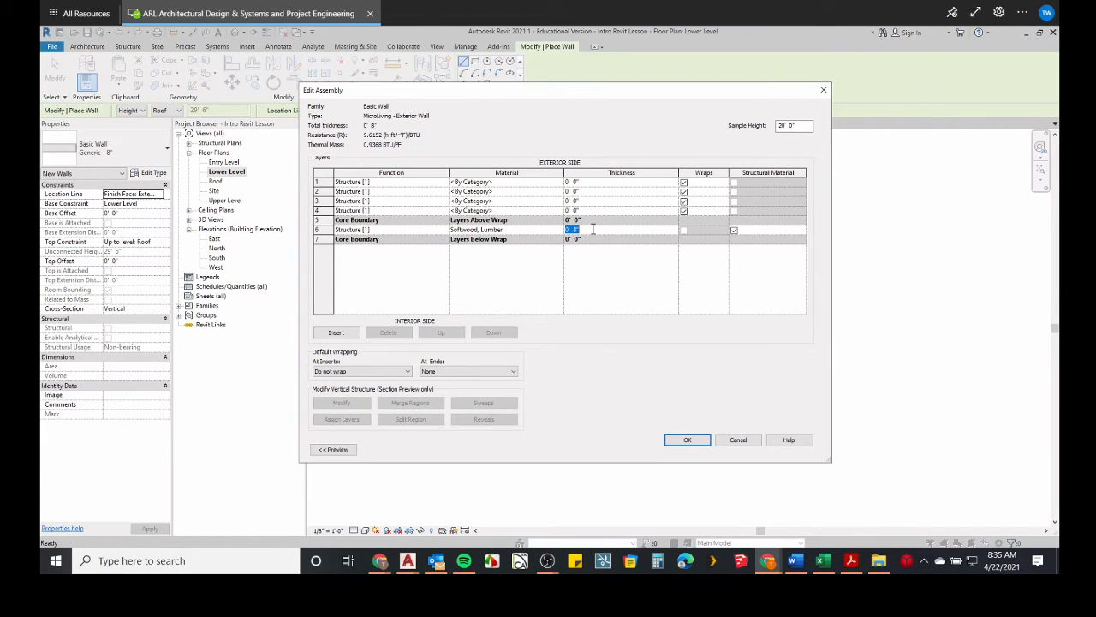
{"action": "type", "text": "5.5\""}
{"action": "left_click_drag", "start_coordinate": [591, 229], "coordinate": [517, 220]}
{"action": "type", "text": "5.5\""}
{"action": "left_click", "coordinate": [595, 210]}
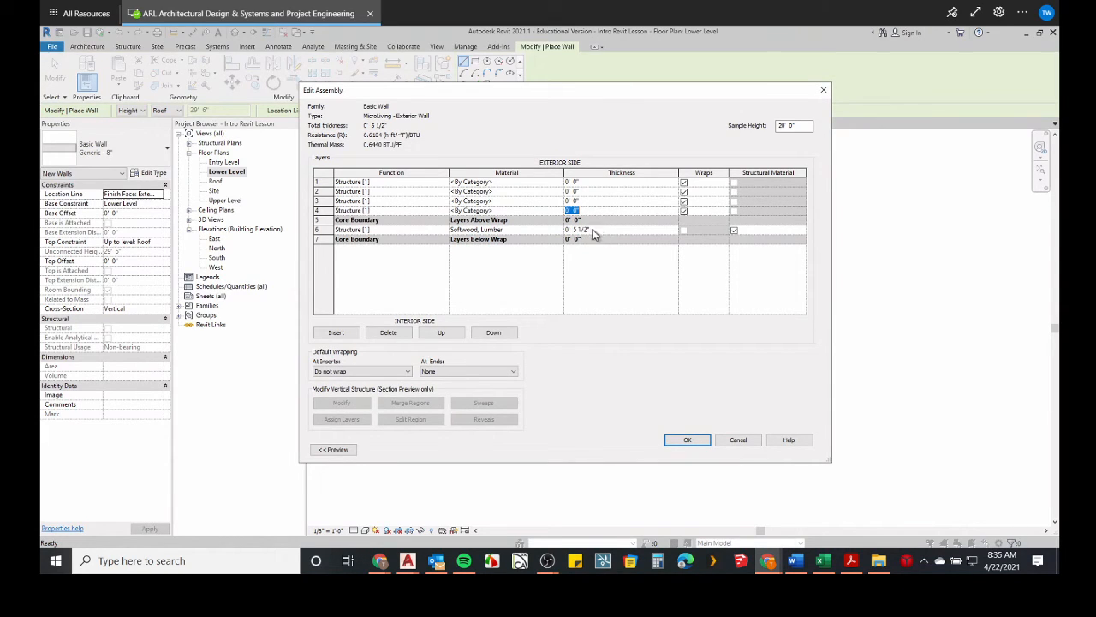
{"action": "left_click", "coordinate": [594, 230]}
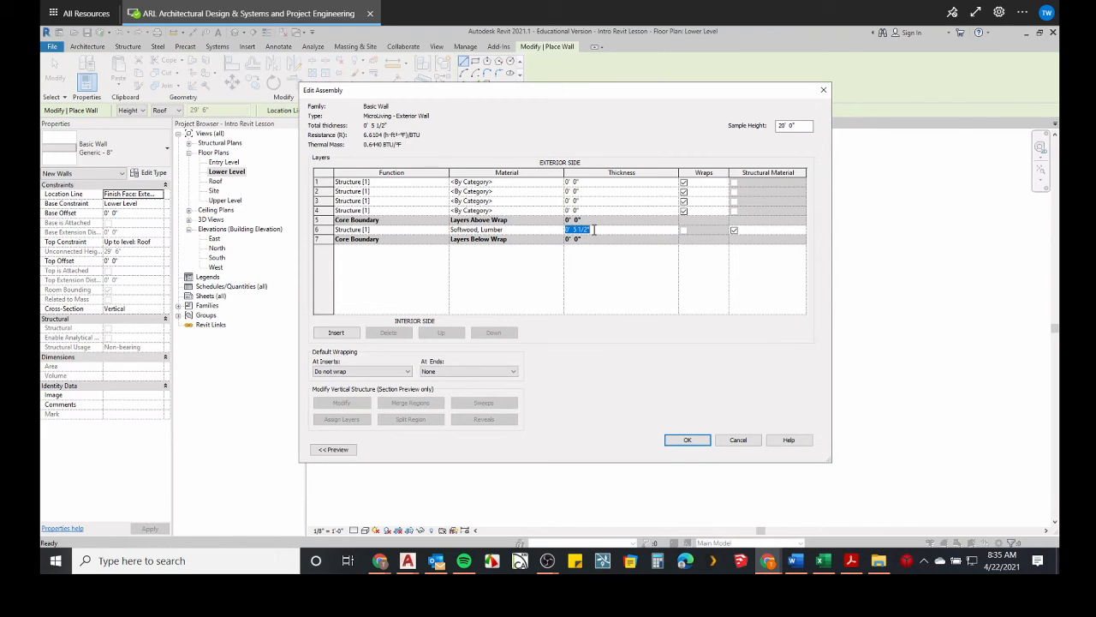
{"action": "type", "text": "5.5"}
{"action": "left_click", "coordinate": [589, 210]}
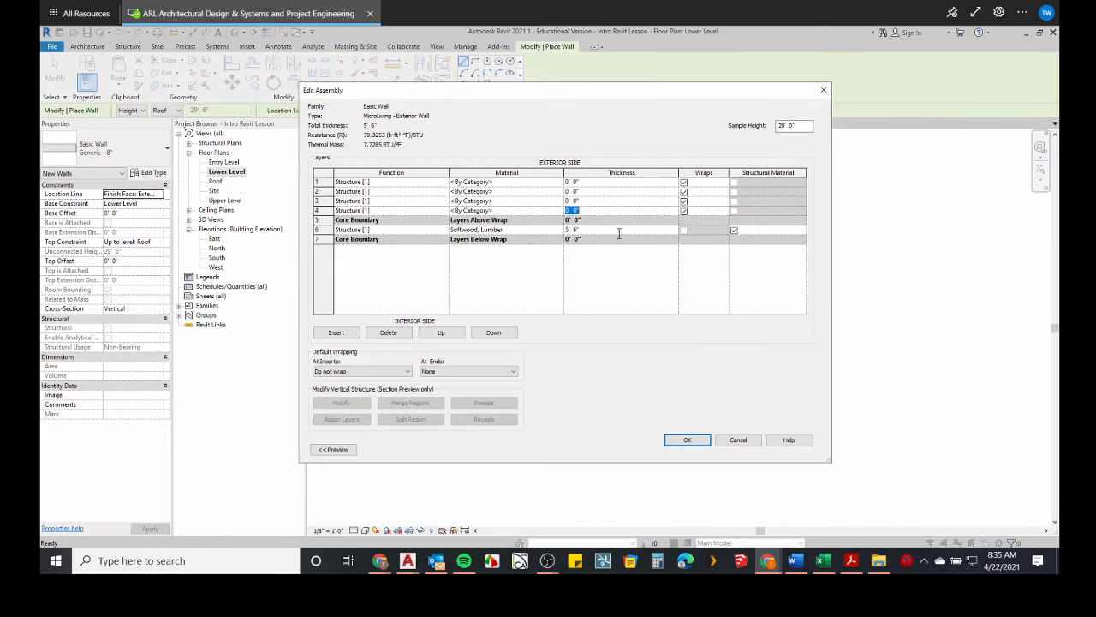
{"action": "left_click", "coordinate": [590, 230]}
{"action": "type", "text": "5.5"}
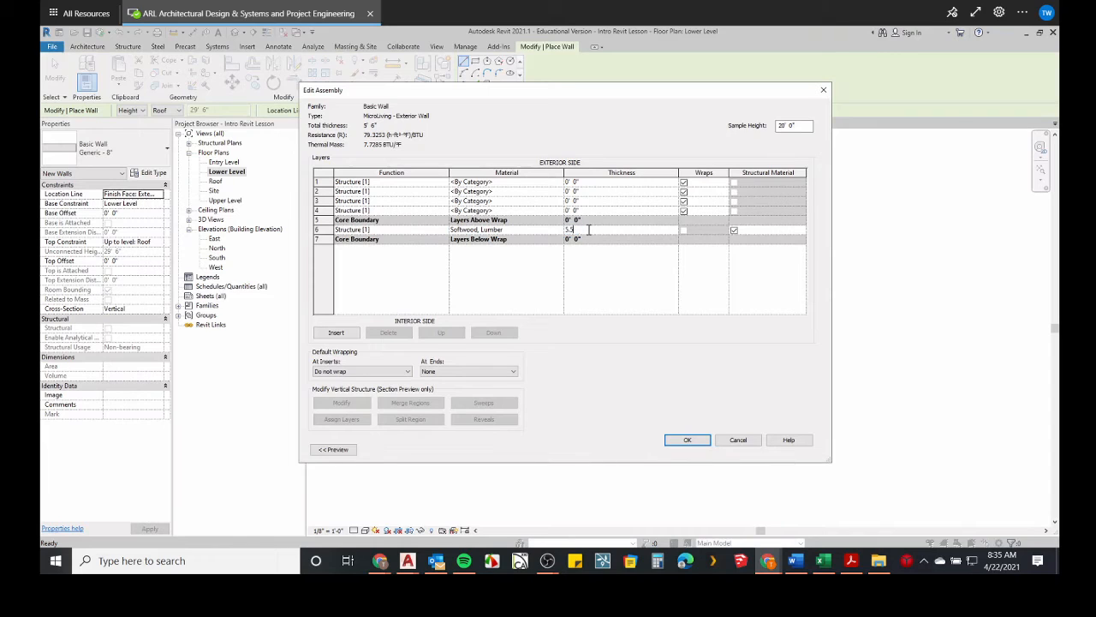
{"action": "type", "text": "\""}
{"action": "left_click", "coordinate": [580, 210]}
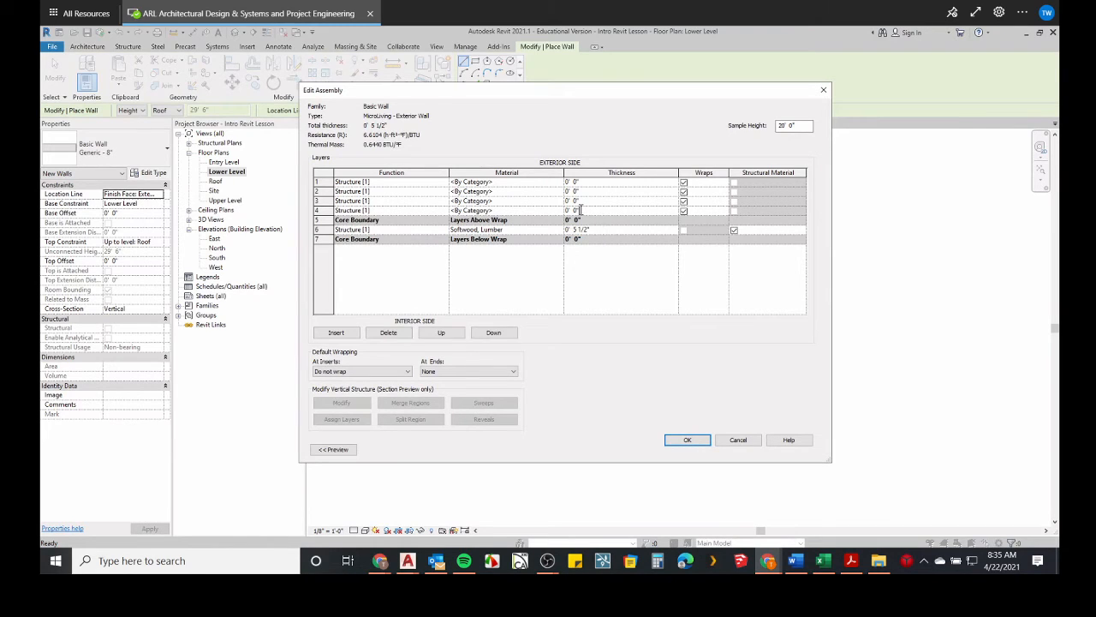
Make the fourth layer a Substrate [2] layer of Plywood, Sheathing with a thickness of 7/16".
{"action": "left_click", "coordinate": [386, 211]}
{"action": "left_click", "coordinate": [444, 214]}
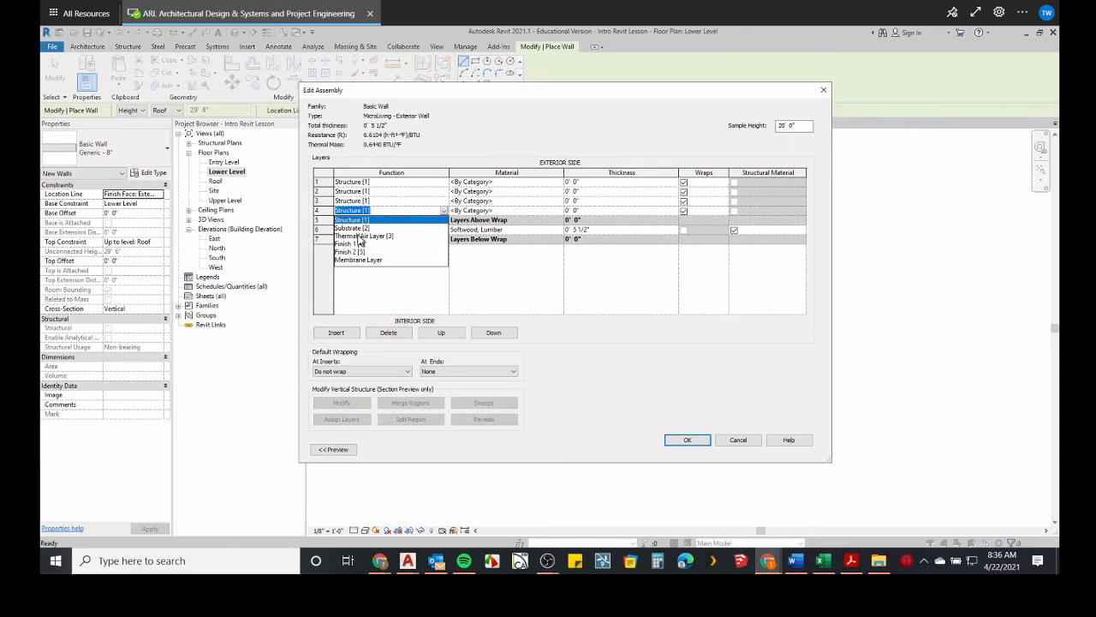
{"action": "left_click", "coordinate": [358, 229]}
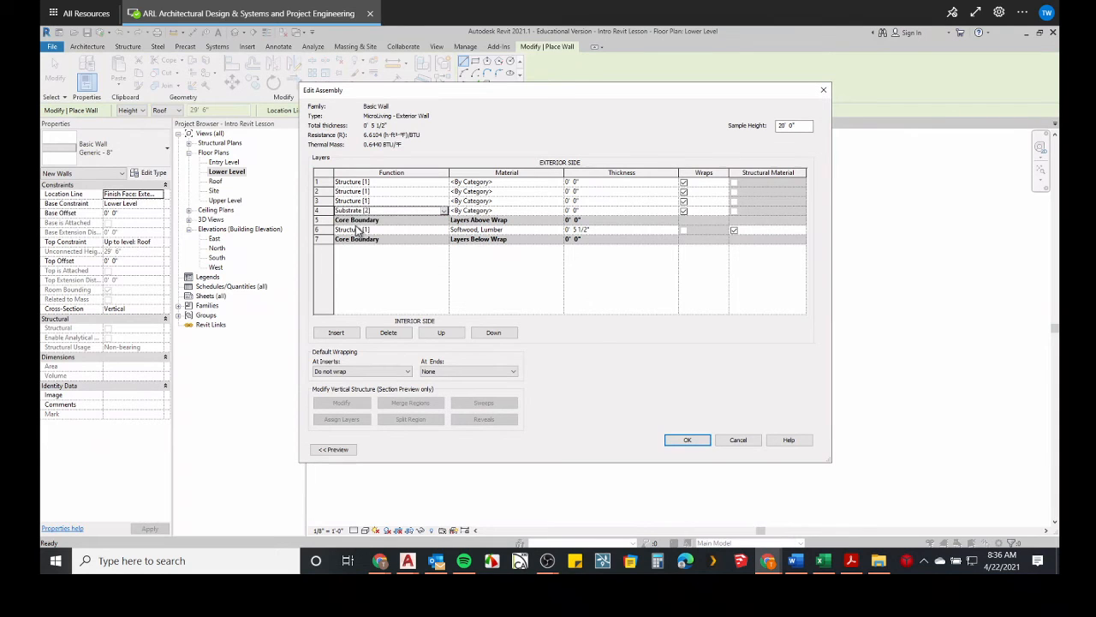
{"action": "left_click", "coordinate": [558, 209]}
{"action": "left_click", "coordinate": [559, 210]}
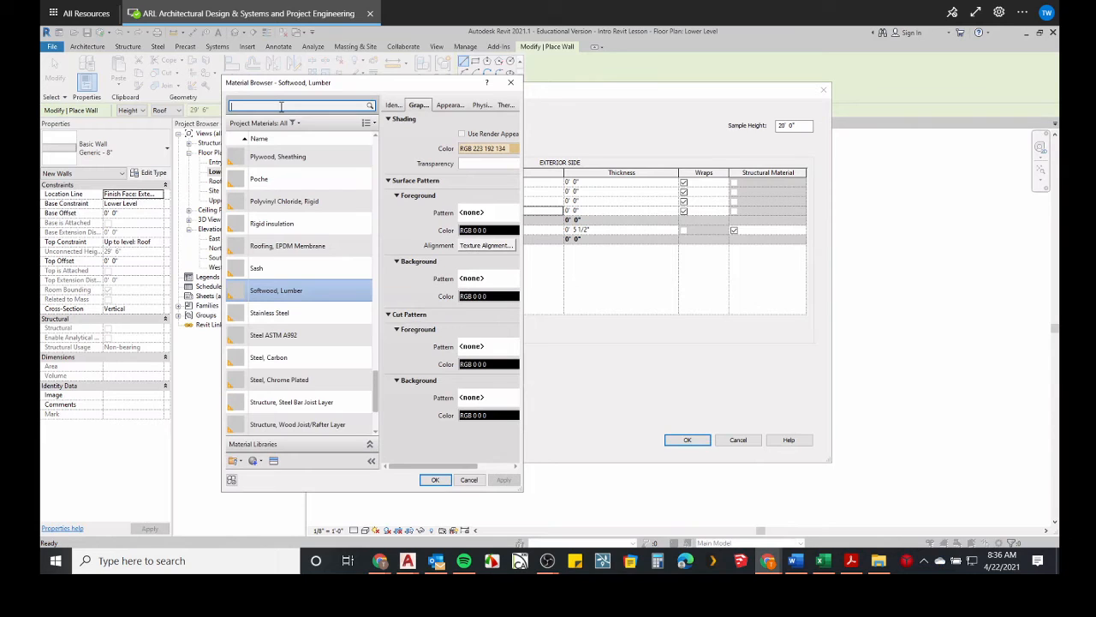
{"action": "type", "text": "osb"}
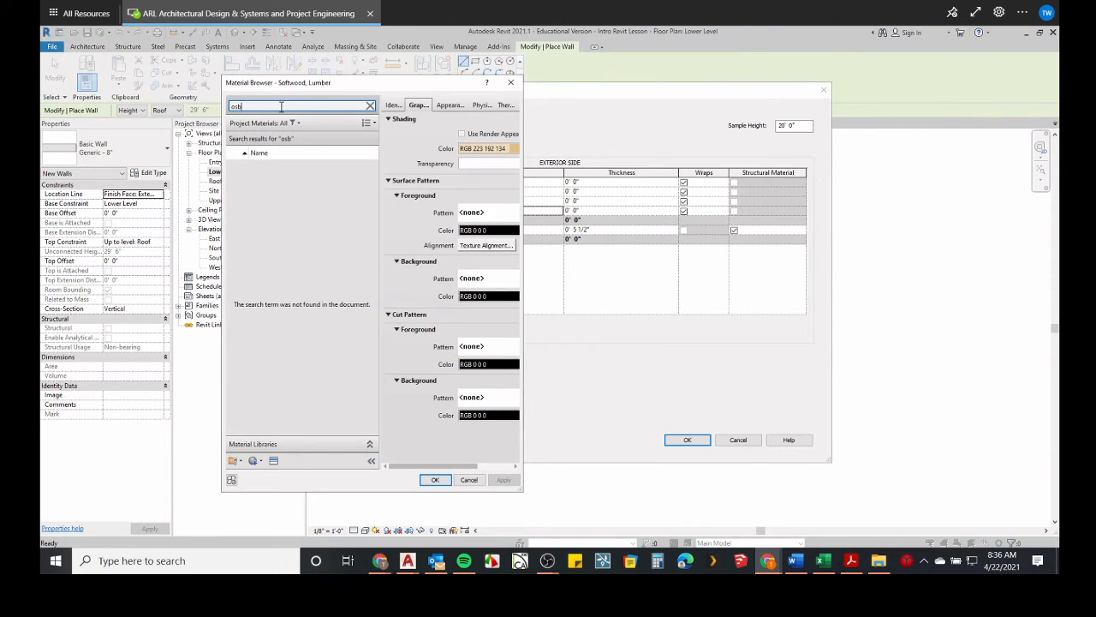
{"action": "key", "text": "ctrl+a"}
{"action": "type", "text": "plywood"}
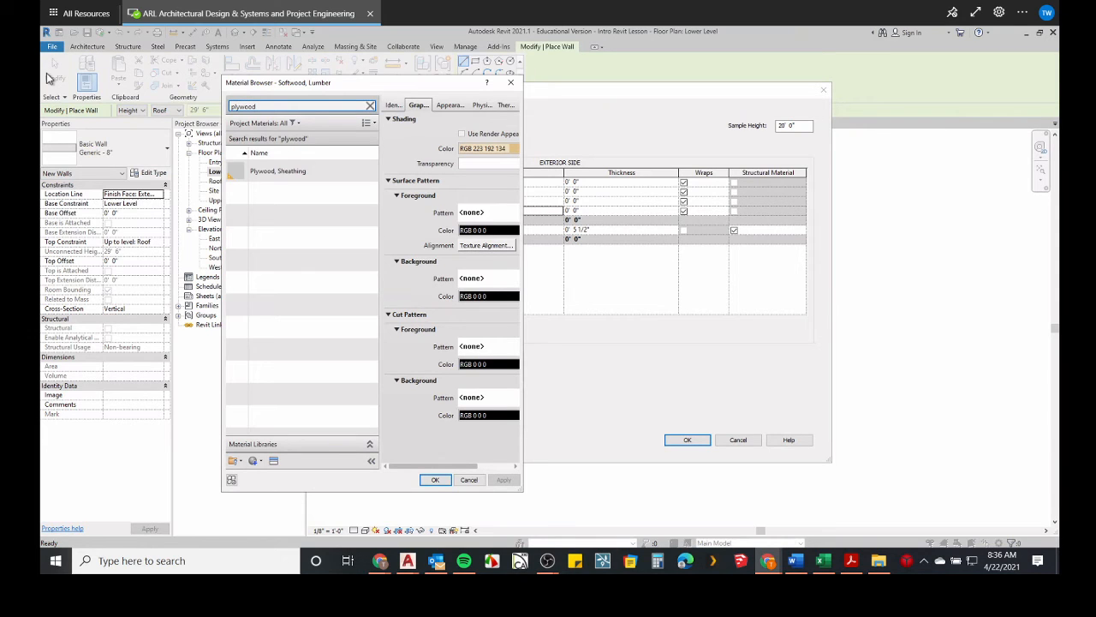
{"action": "left_click", "coordinate": [276, 172]}
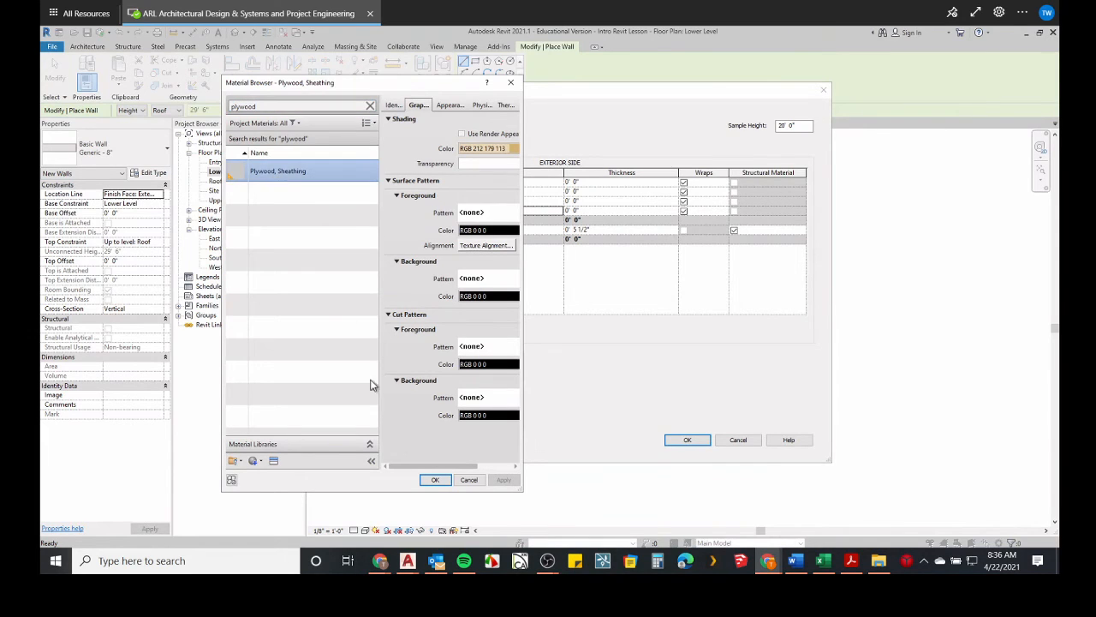
{"action": "left_click", "coordinate": [435, 479]}
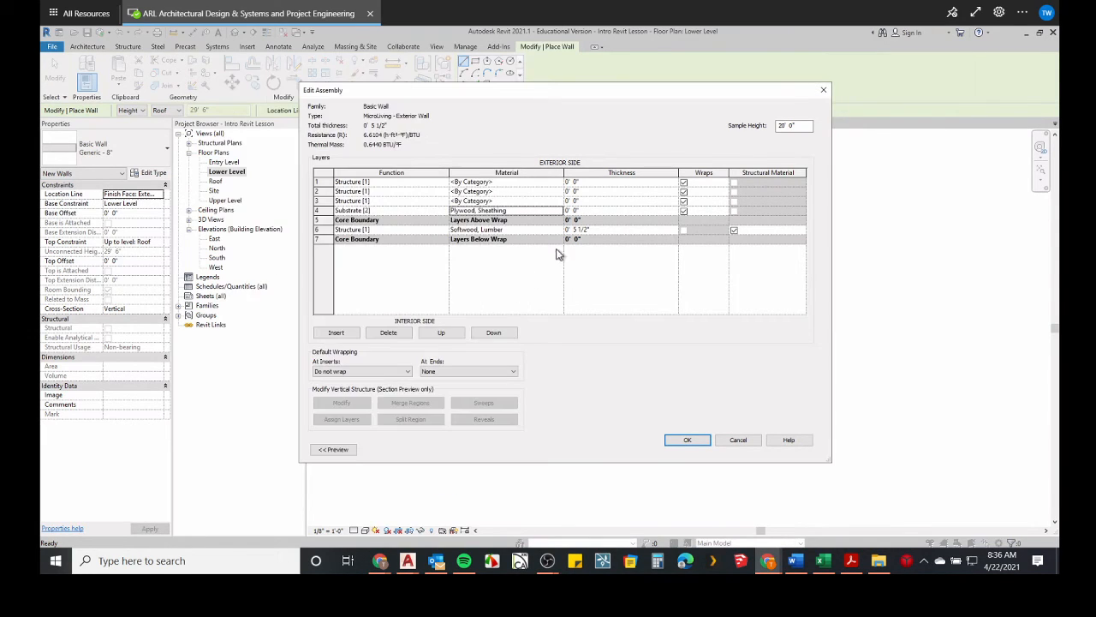
{"action": "left_click", "coordinate": [585, 211]}
{"action": "type", "text": "7/16\""}
Make the third layer a Thermal/Air Layer [3] with the Air Infiltration Barrier material.
{"action": "left_click", "coordinate": [357, 202]}
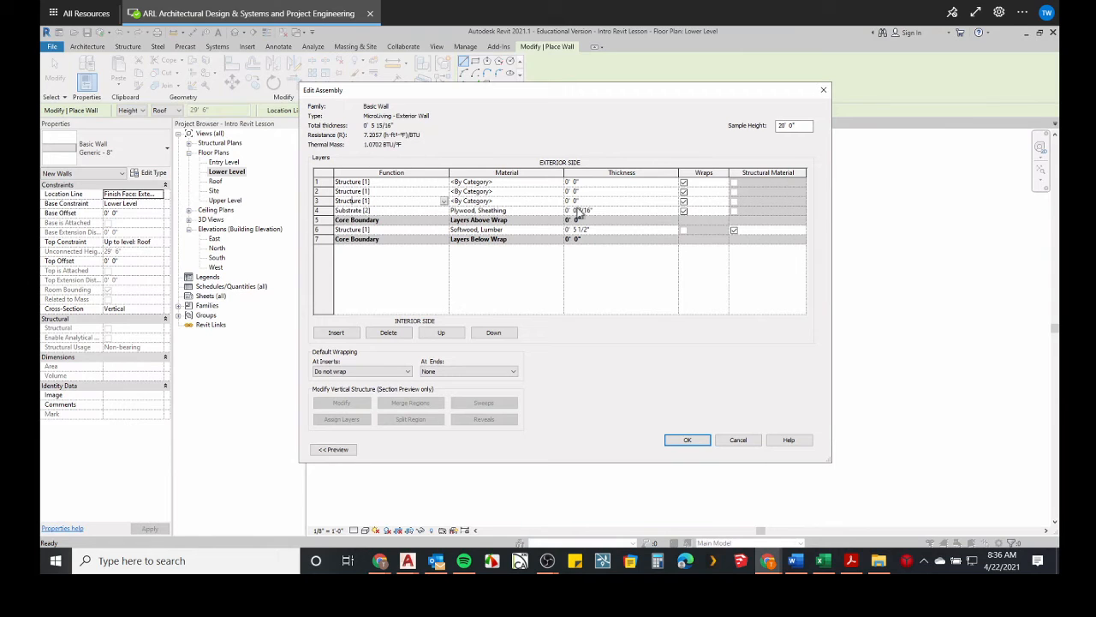
{"action": "left_click", "coordinate": [591, 195]}
{"action": "left_click", "coordinate": [459, 200]}
{"action": "left_click", "coordinate": [367, 201]}
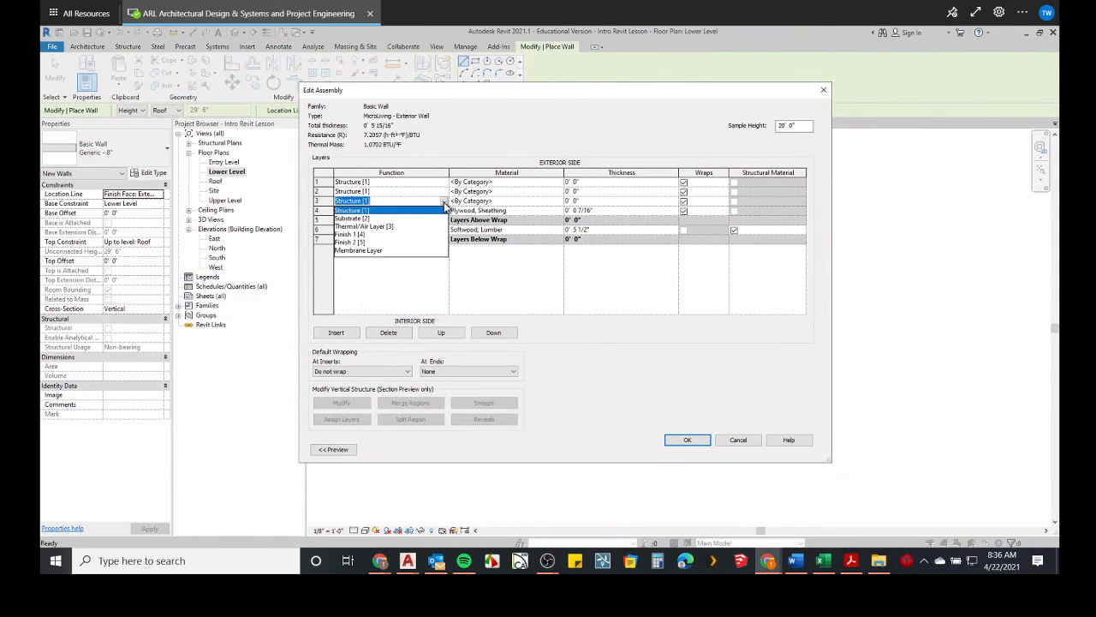
{"action": "left_click", "coordinate": [443, 200]}
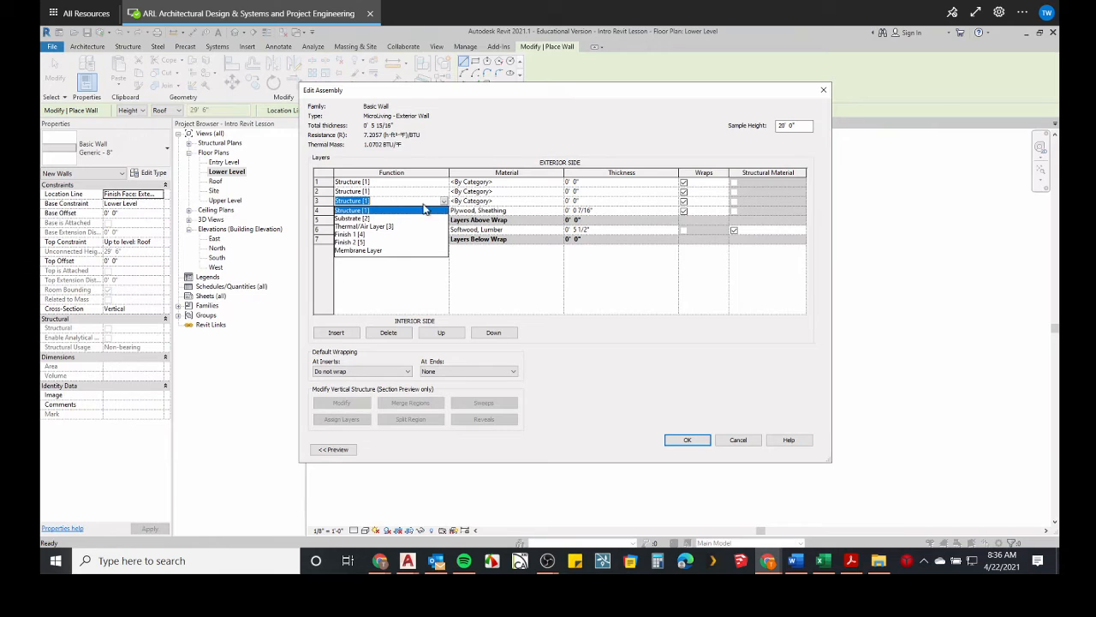
{"action": "left_click", "coordinate": [374, 227]}
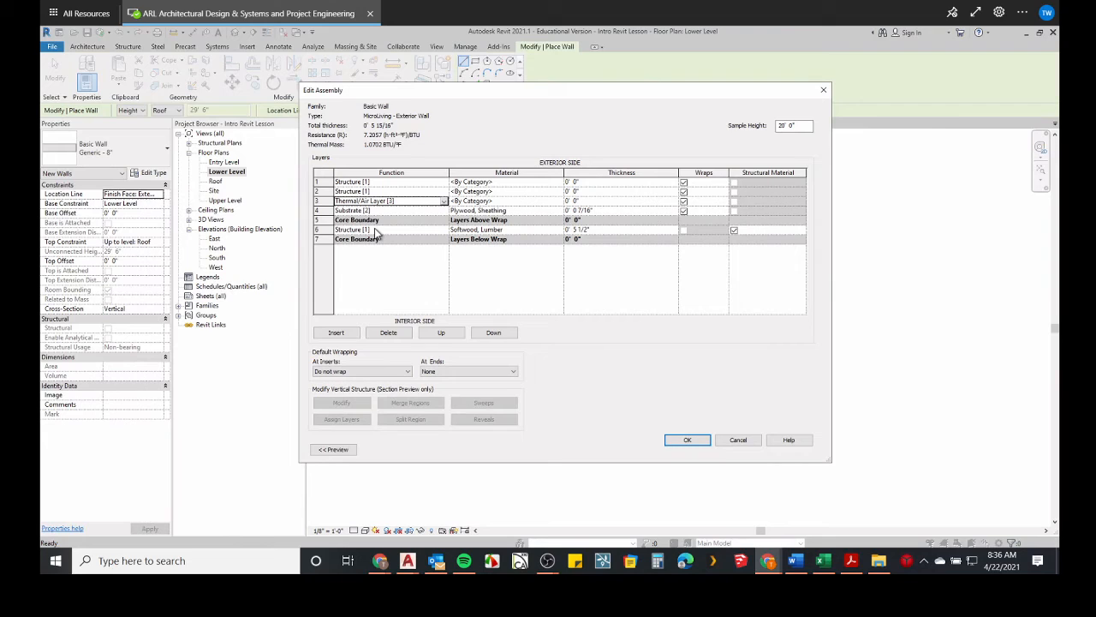
{"action": "left_click", "coordinate": [507, 201]}
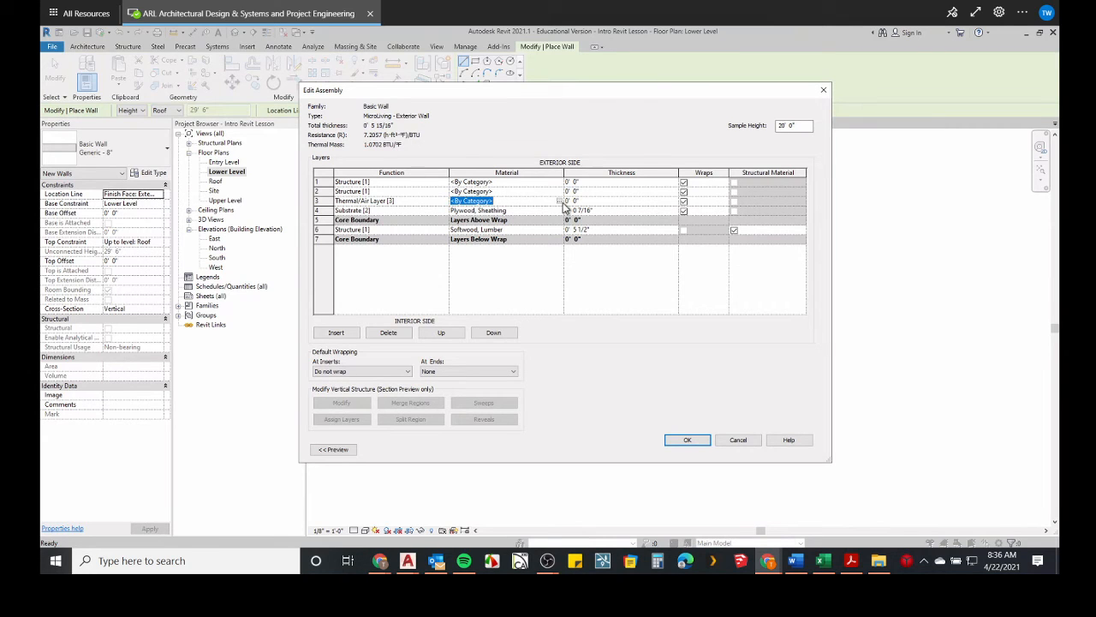
{"action": "left_click", "coordinate": [560, 201]}
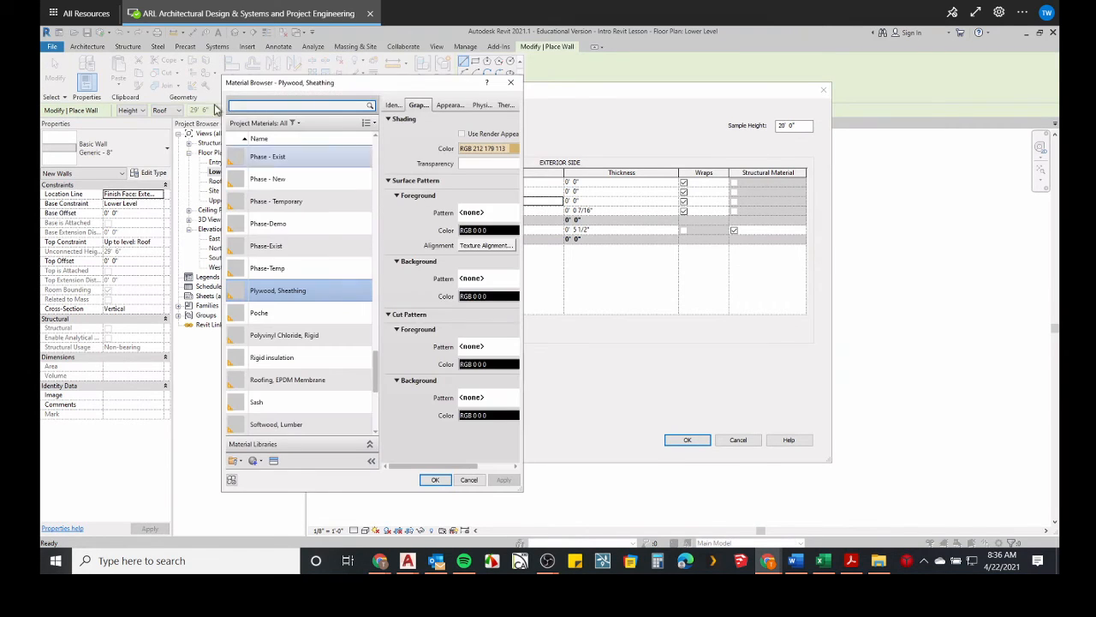
{"action": "left_click", "coordinate": [254, 107]}
{"action": "type", "text": "wrap"}
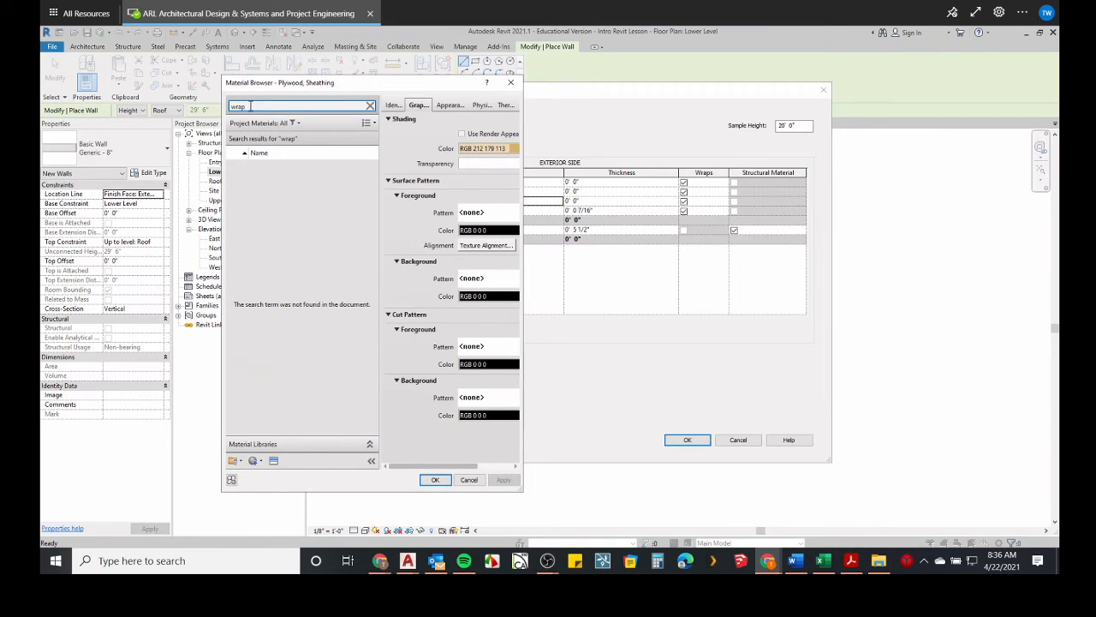
{"action": "left_click_drag", "start_coordinate": [248, 108], "coordinate": [76, 69]}
{"action": "type", "text": "air"}
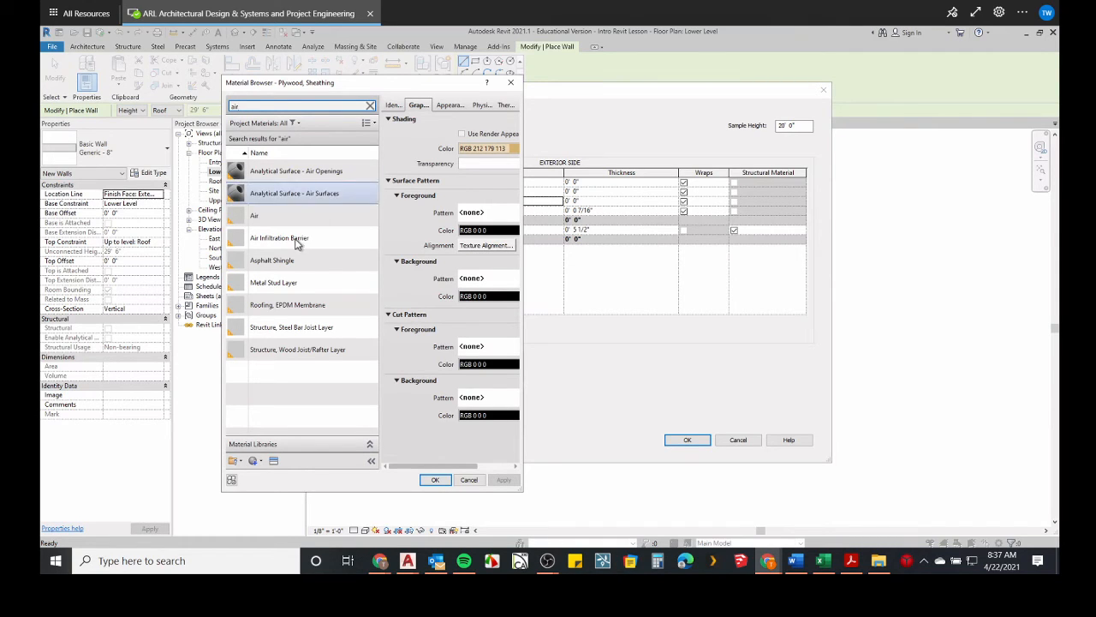
{"action": "left_click", "coordinate": [268, 244]}
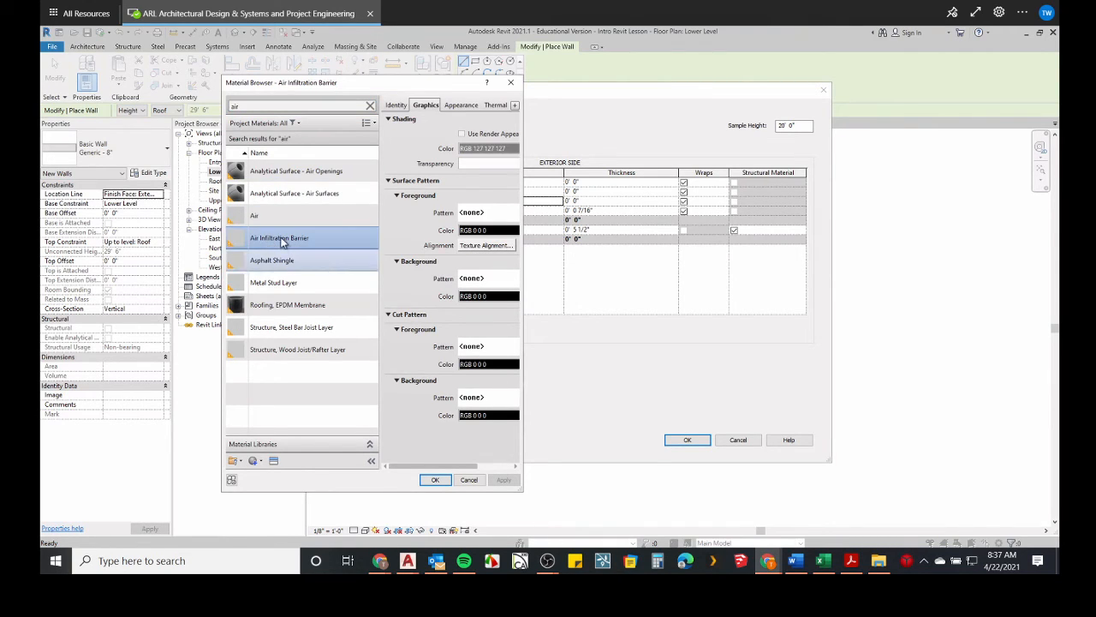
{"action": "left_click", "coordinate": [434, 480]}
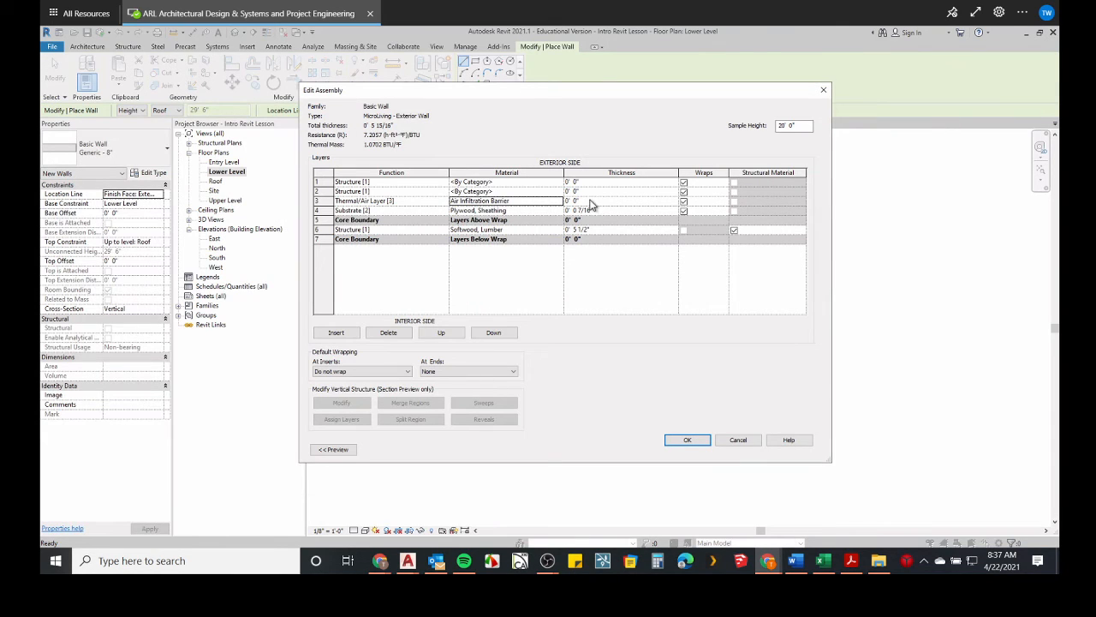
Set the second layer's function to Thermal/Air Layer [3] and its thickness to 1'.
{"action": "left_click", "coordinate": [346, 192]}
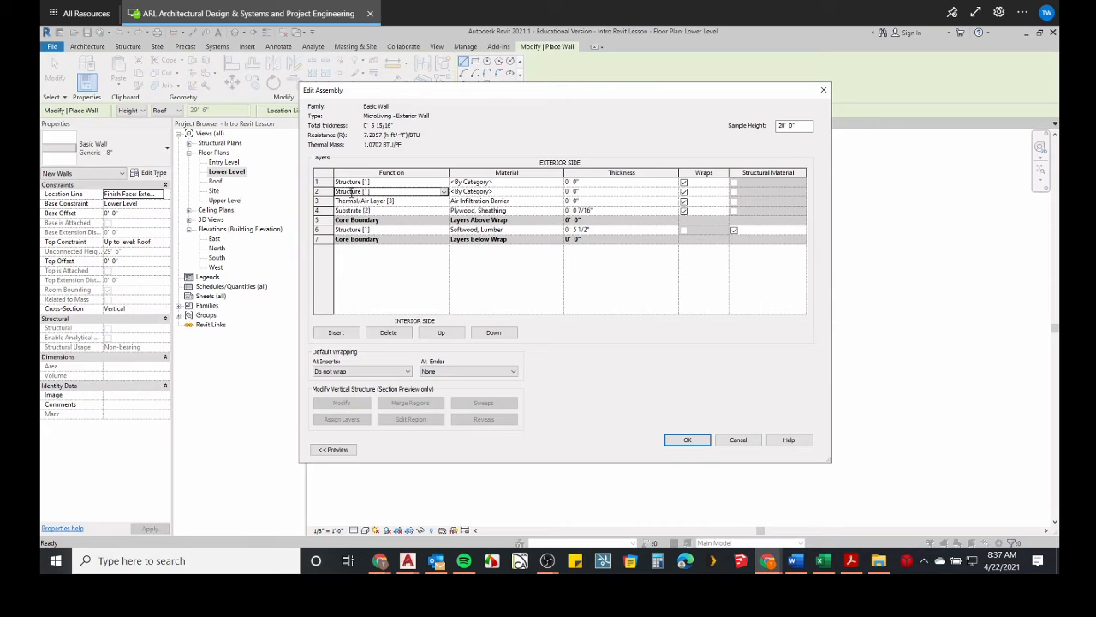
{"action": "left_click", "coordinate": [444, 192]}
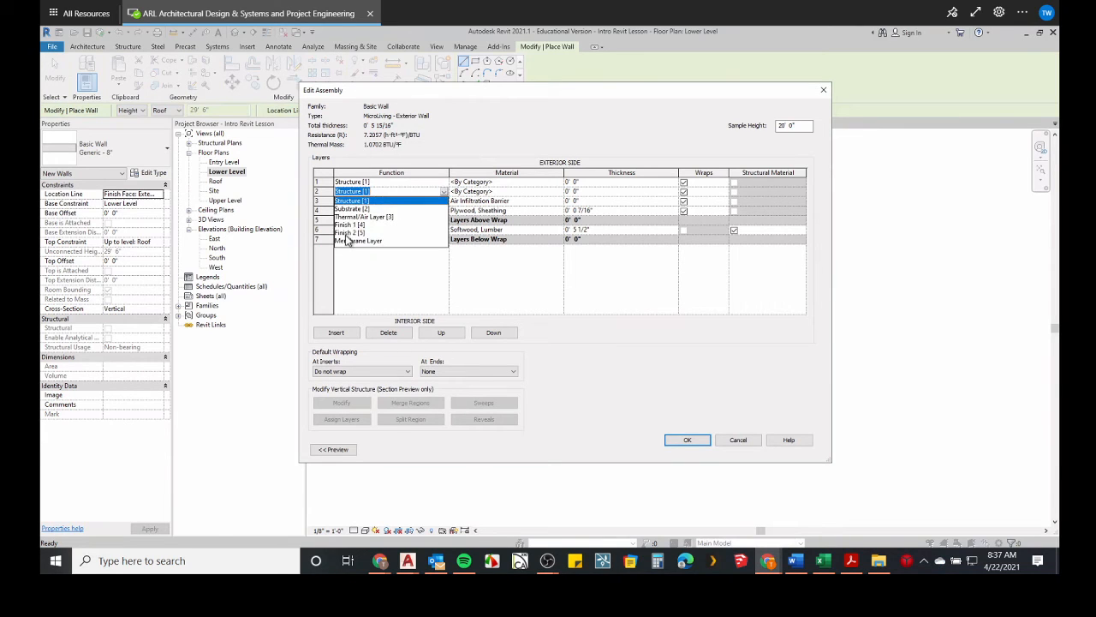
{"action": "left_click", "coordinate": [363, 217]}
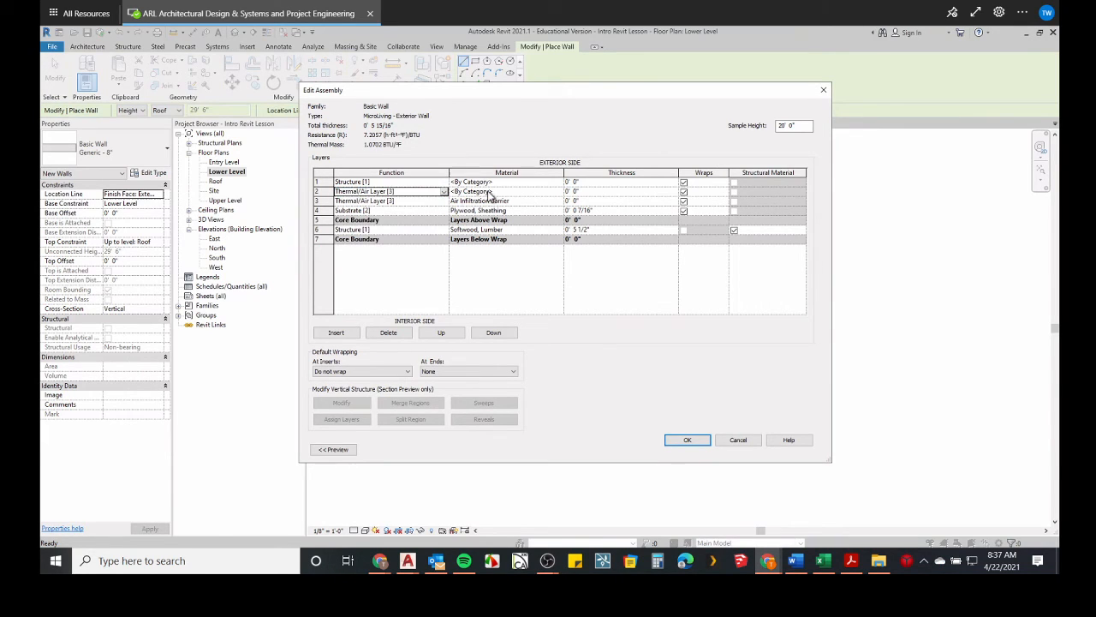
{"action": "left_click", "coordinate": [585, 192]}
{"action": "type", "text": "1"}
{"action": "left_click", "coordinate": [514, 194]}
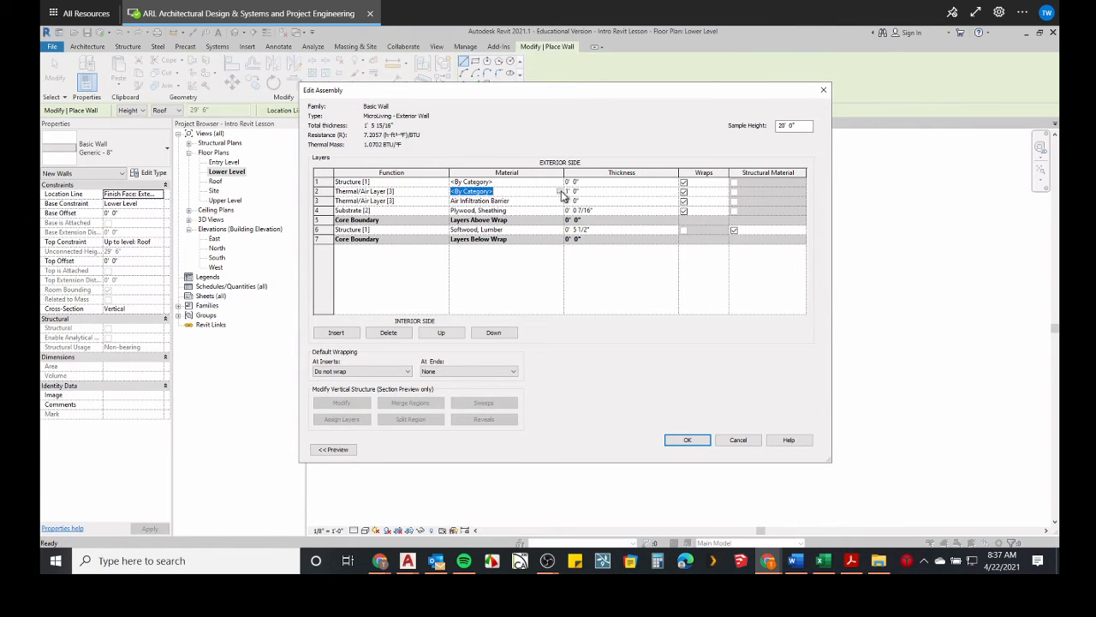
Assign the Air material to the second layer and set its thickness to 1".
{"action": "left_click", "coordinate": [560, 191]}
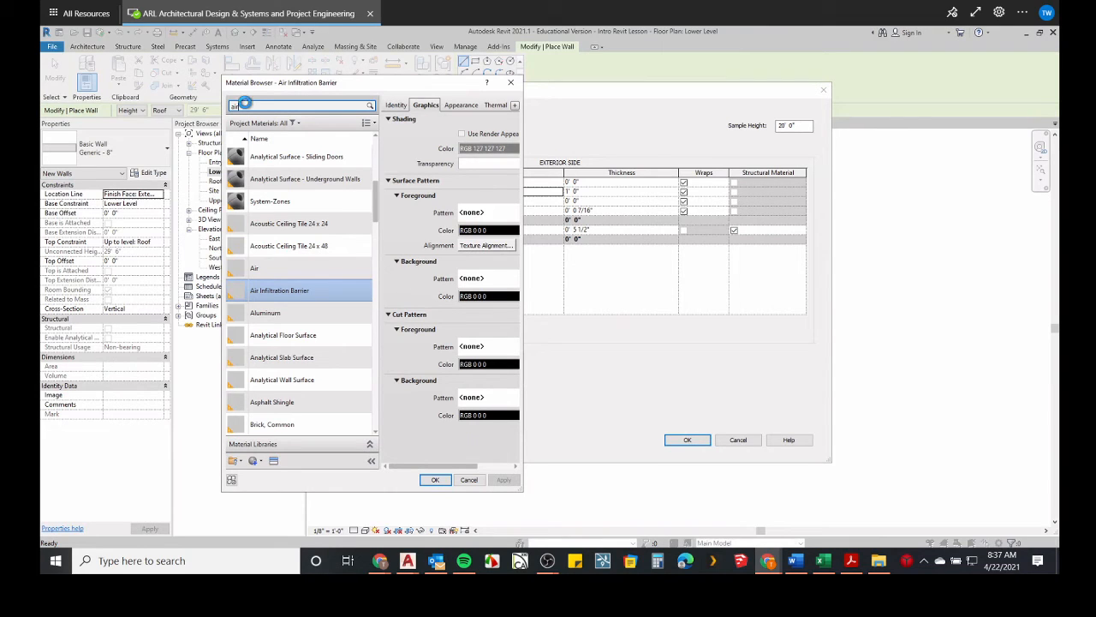
{"action": "left_click", "coordinate": [259, 217]}
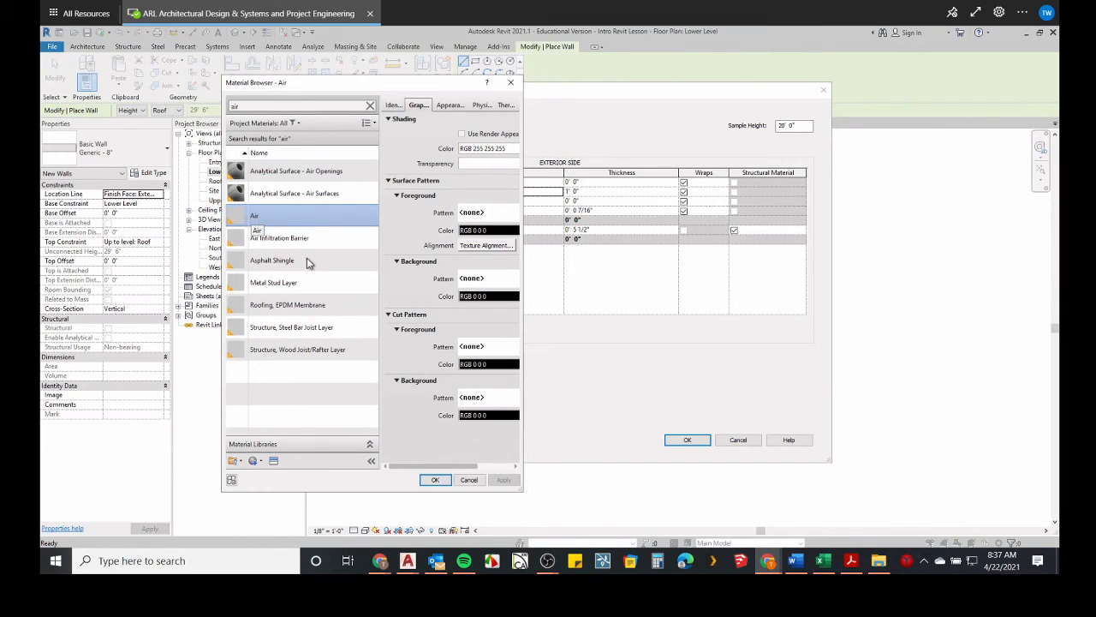
{"action": "left_click", "coordinate": [435, 480]}
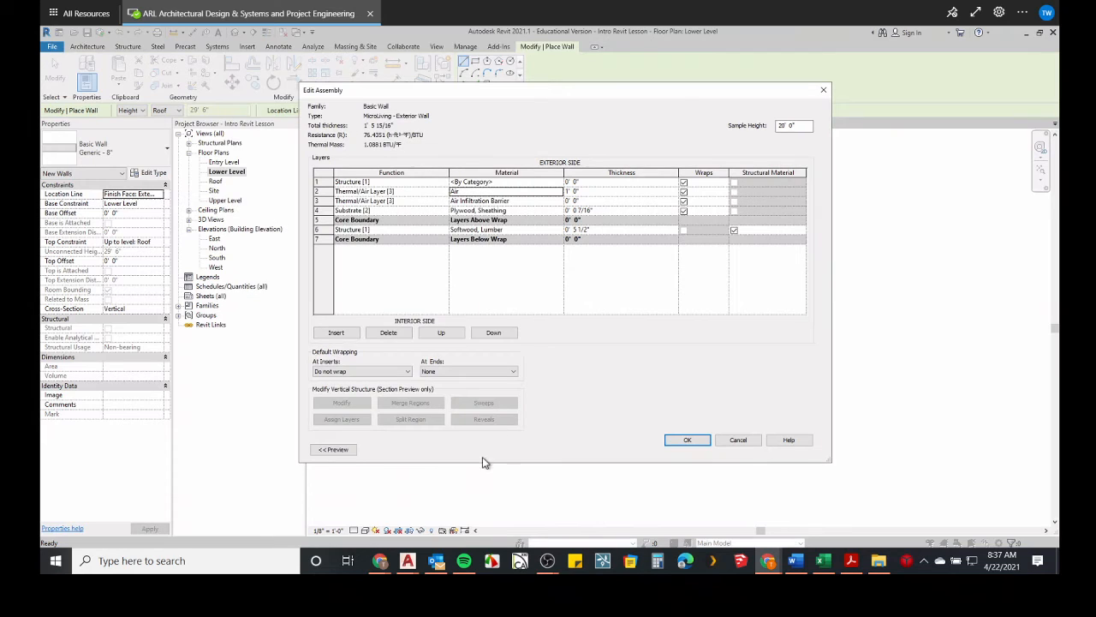
{"action": "left_click", "coordinate": [588, 192]}
{"action": "type", "text": "1\""}
Set the first layer's function to Finish 2 [5].
{"action": "left_click", "coordinate": [388, 182]}
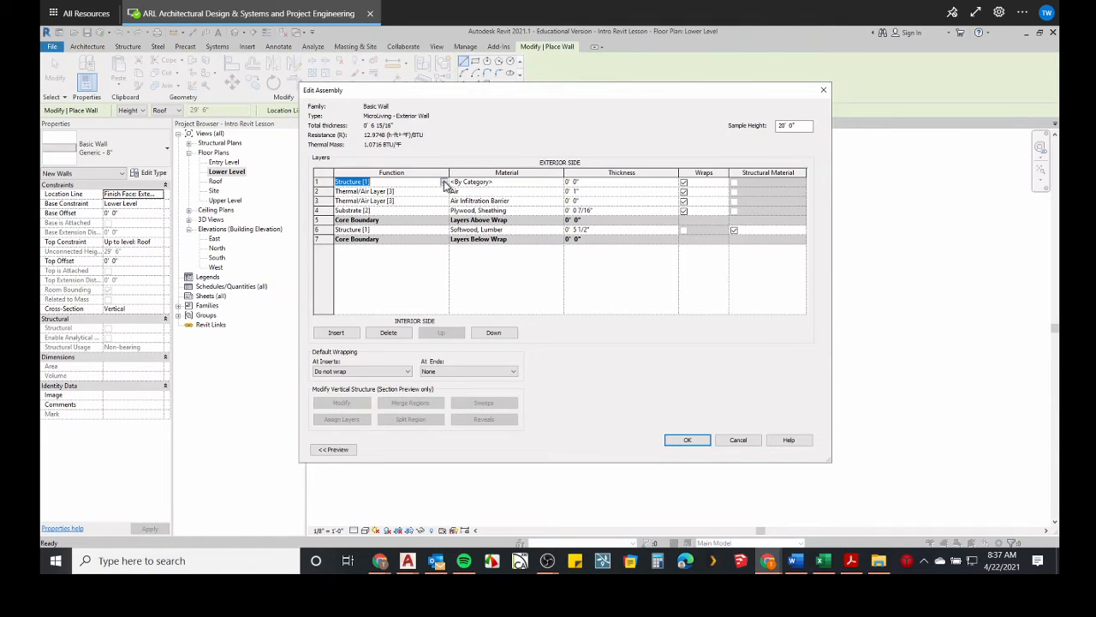
{"action": "left_click", "coordinate": [444, 183]}
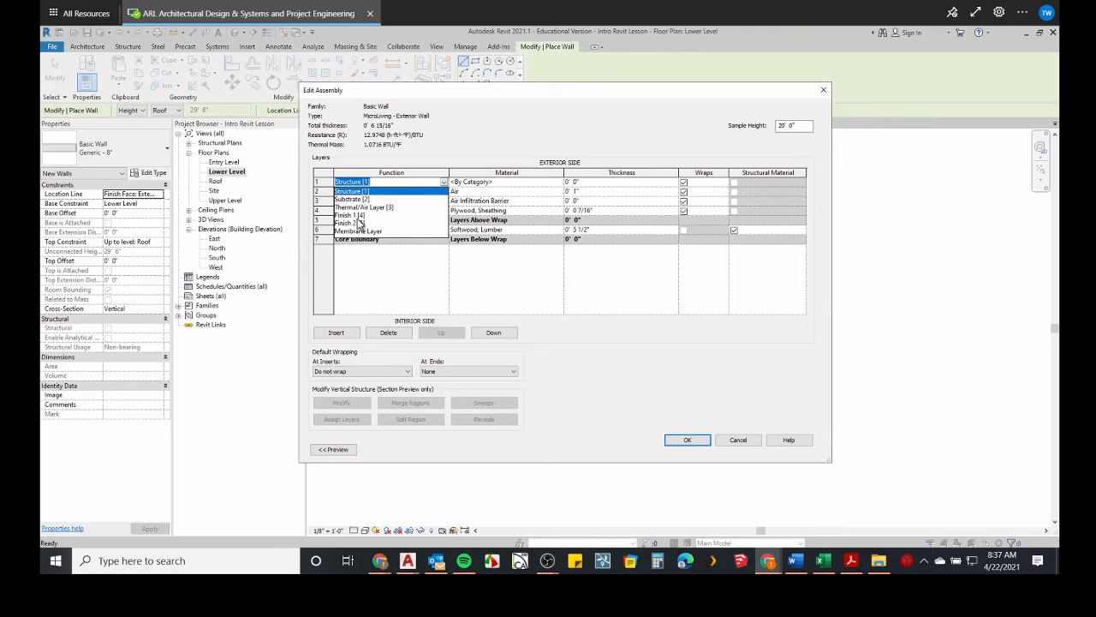
{"action": "left_click", "coordinate": [359, 222]}
Assign the Brick, Common material to the first layer and start entering its thickness as 4.
{"action": "left_click", "coordinate": [532, 184]}
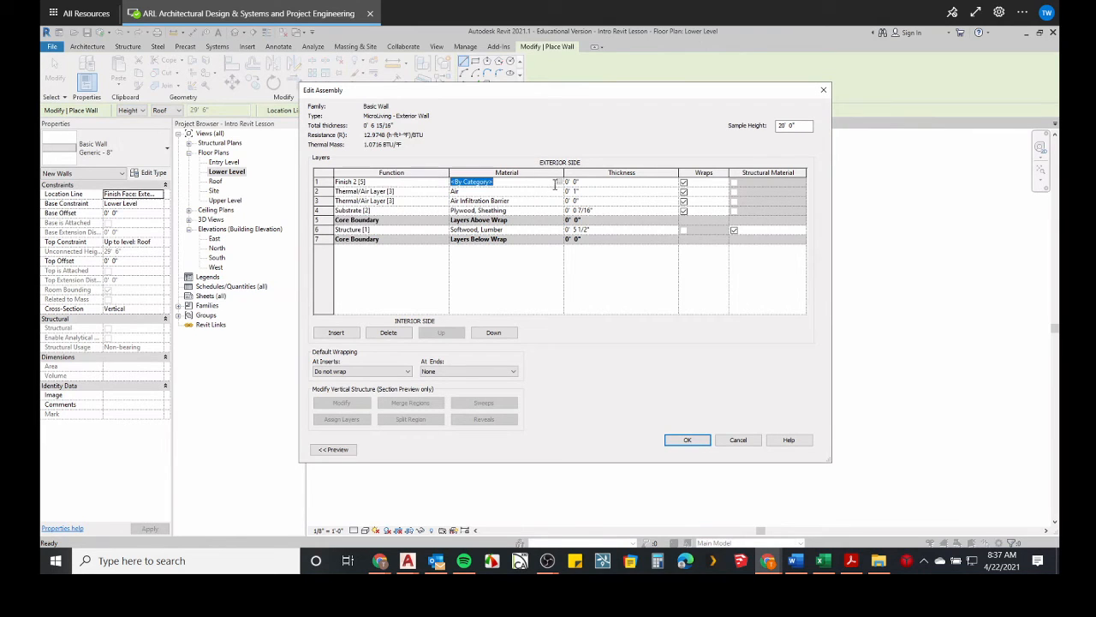
{"action": "left_click", "coordinate": [558, 181]}
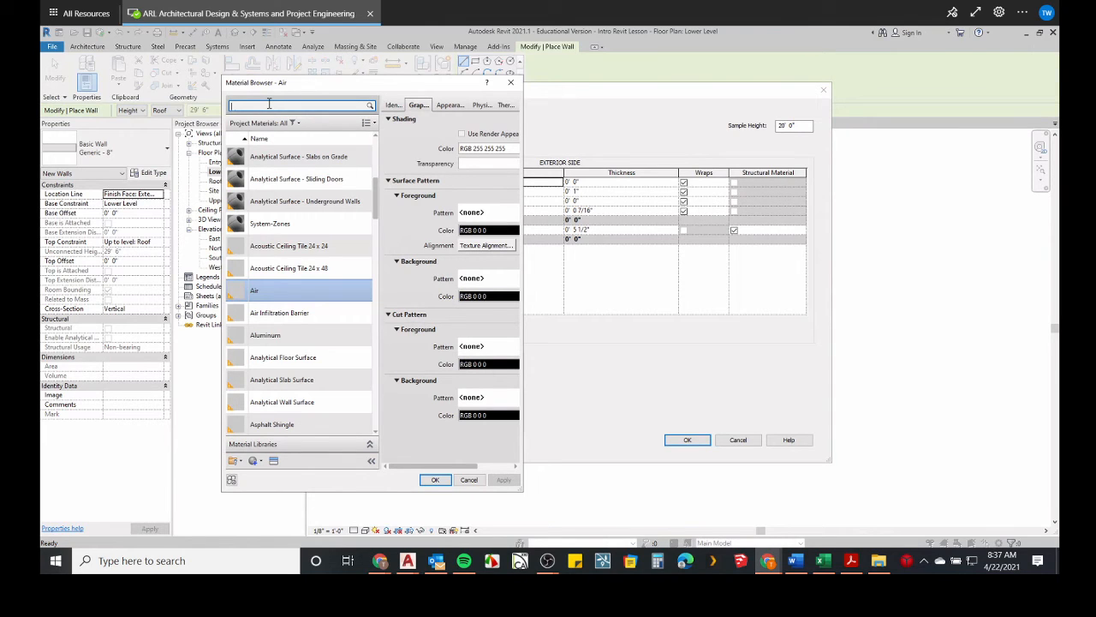
{"action": "key", "text": "Return"}
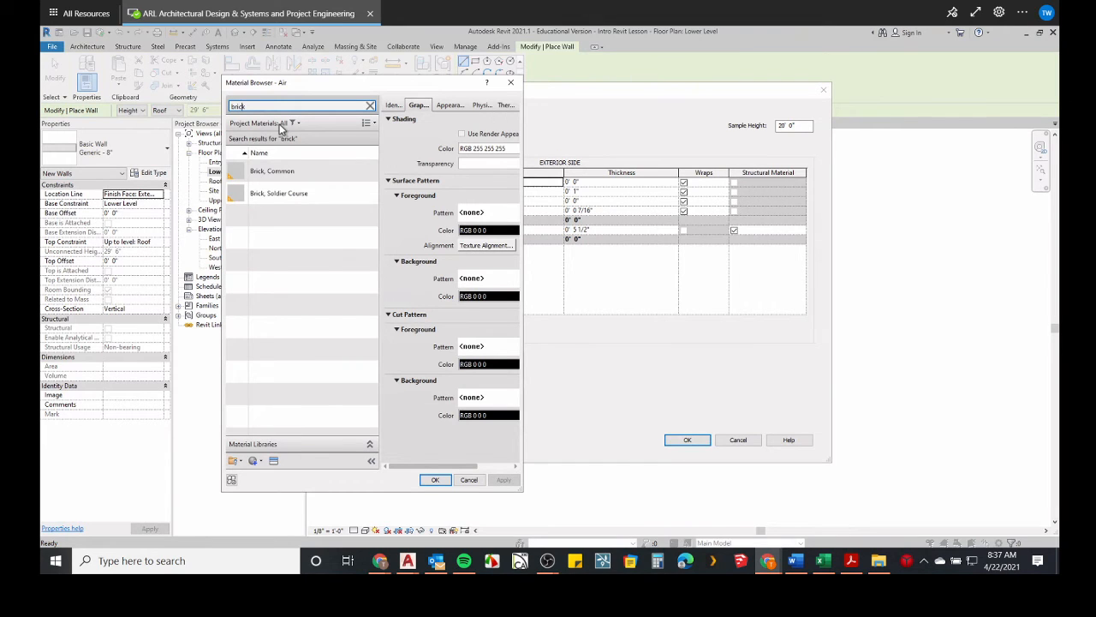
{"action": "left_click", "coordinate": [266, 175]}
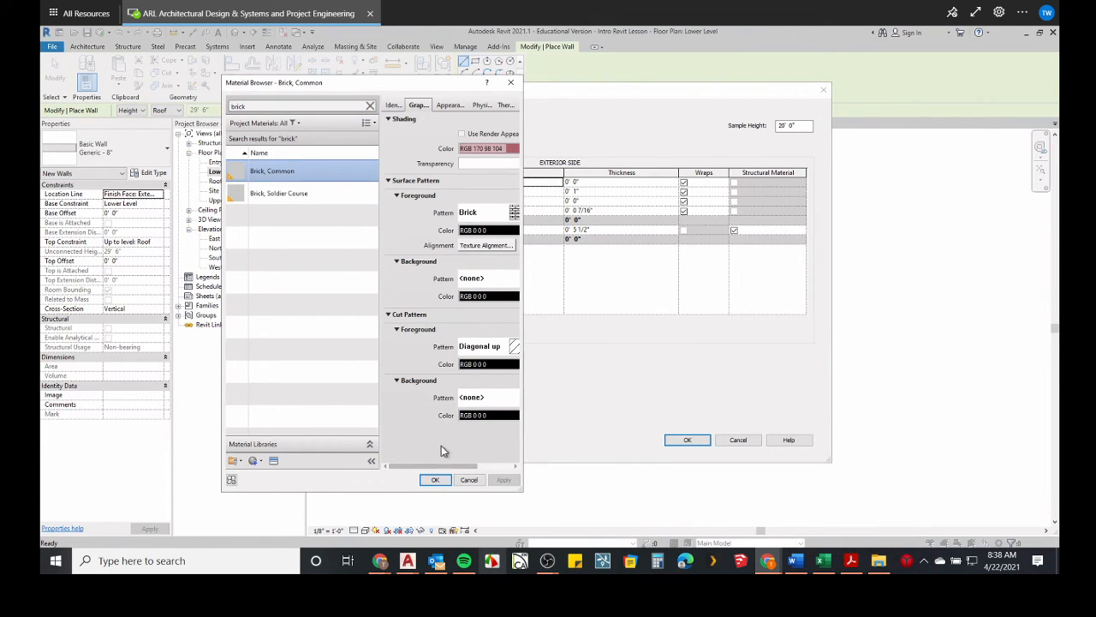
{"action": "left_click", "coordinate": [436, 480]}
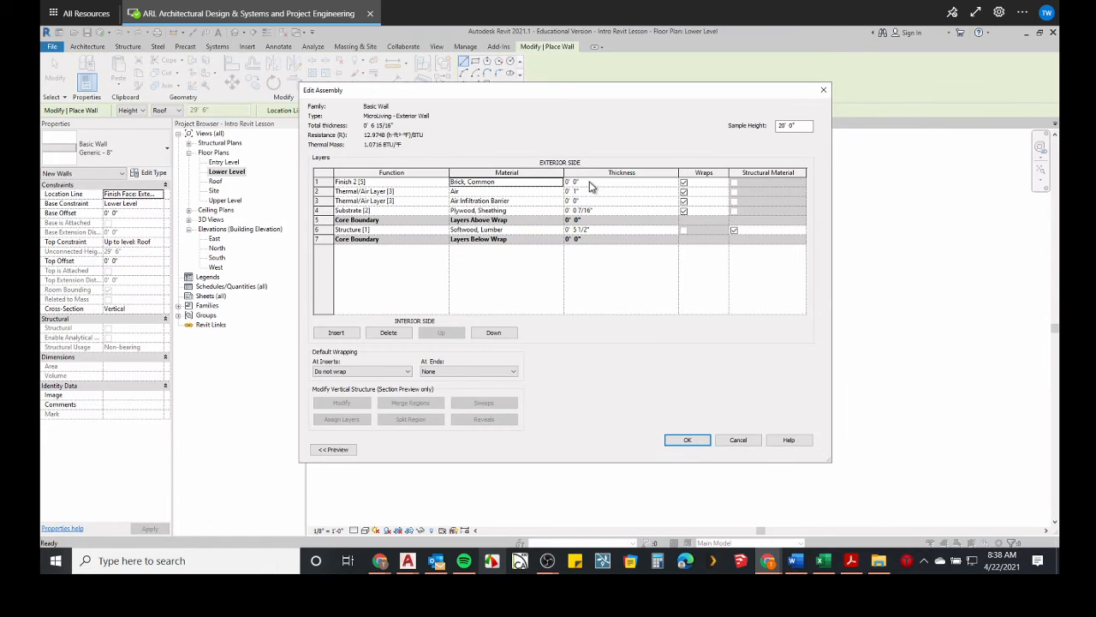
{"action": "key", "text": "Tab"}
{"action": "type", "text": "4"}
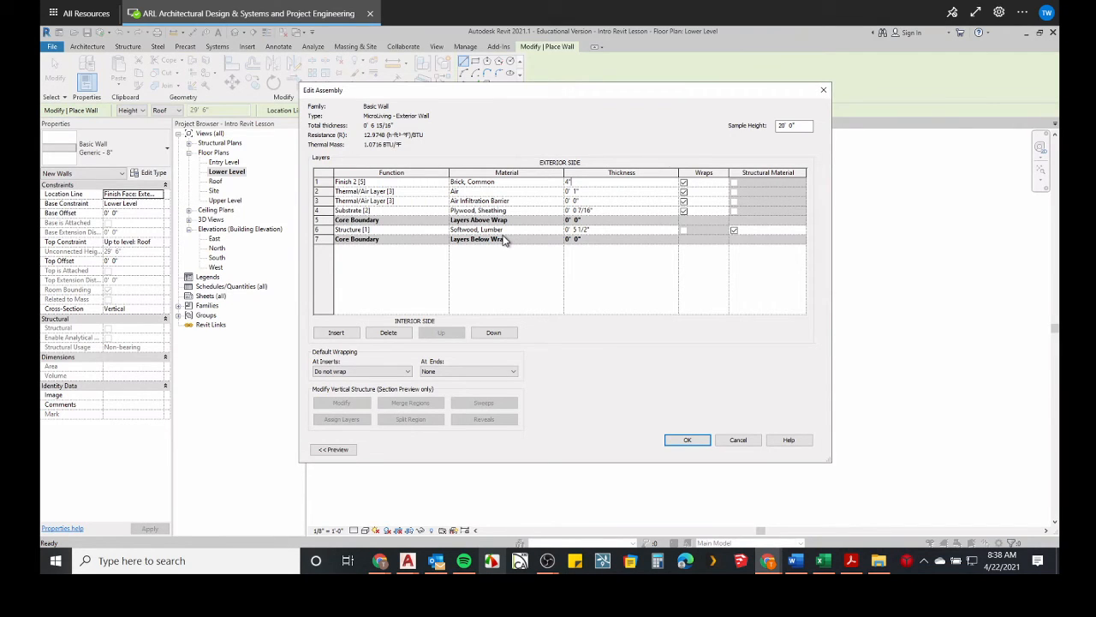
Insert a new layer below the lower core boundary on the interior side and set its function to Finish 2 [5].
{"action": "left_click", "coordinate": [334, 338]}
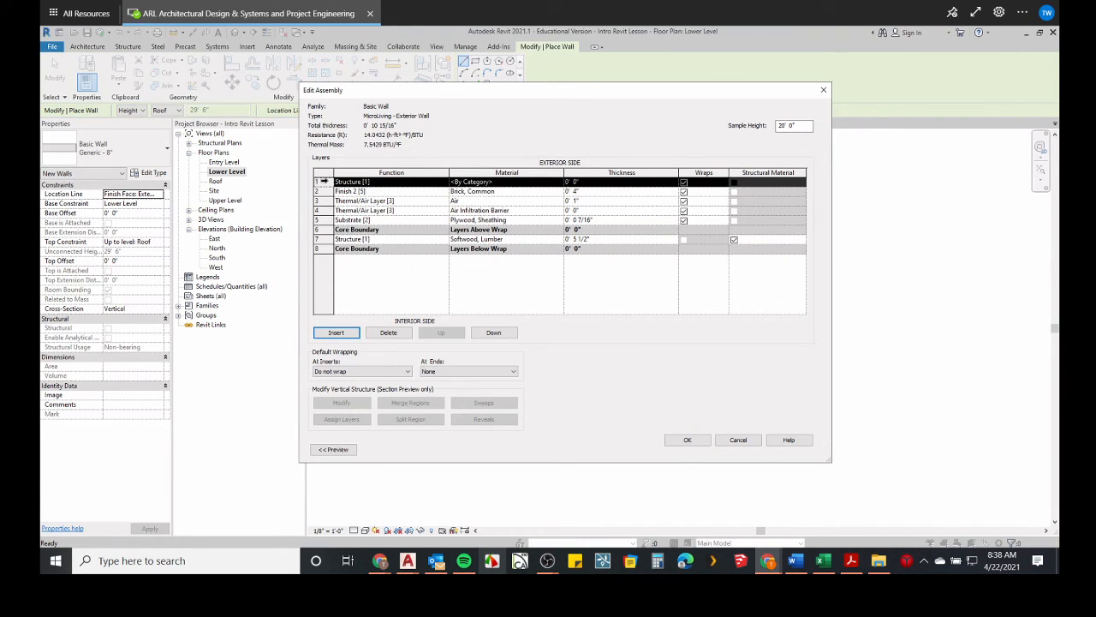
{"action": "left_click", "coordinate": [494, 334]}
{"action": "left_click", "coordinate": [494, 333]}
{"action": "left_click", "coordinate": [494, 333]}
{"action": "left_click", "coordinate": [494, 333]}
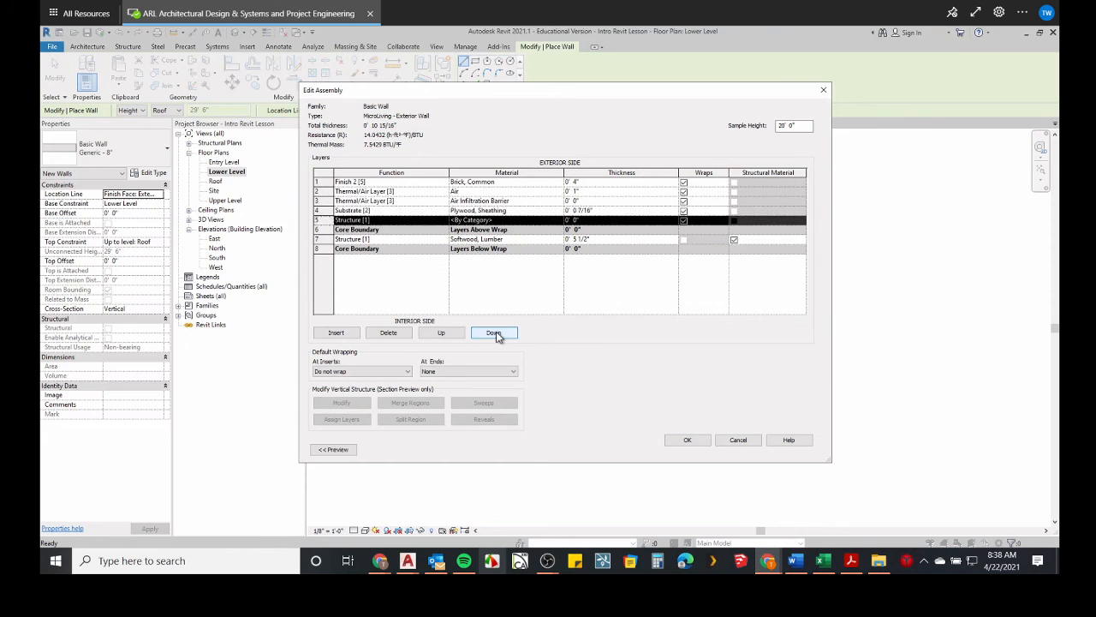
{"action": "left_click", "coordinate": [494, 333]}
{"action": "left_click", "coordinate": [494, 333]}
{"action": "left_click", "coordinate": [495, 333]}
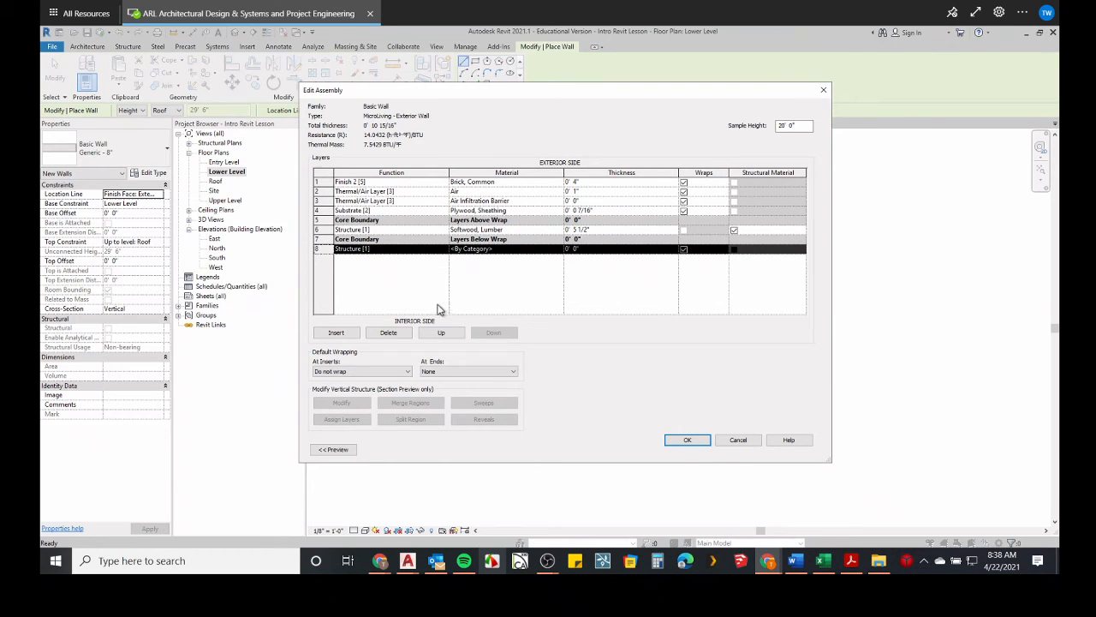
{"action": "left_click", "coordinate": [443, 250]}
{"action": "left_click", "coordinate": [442, 249]}
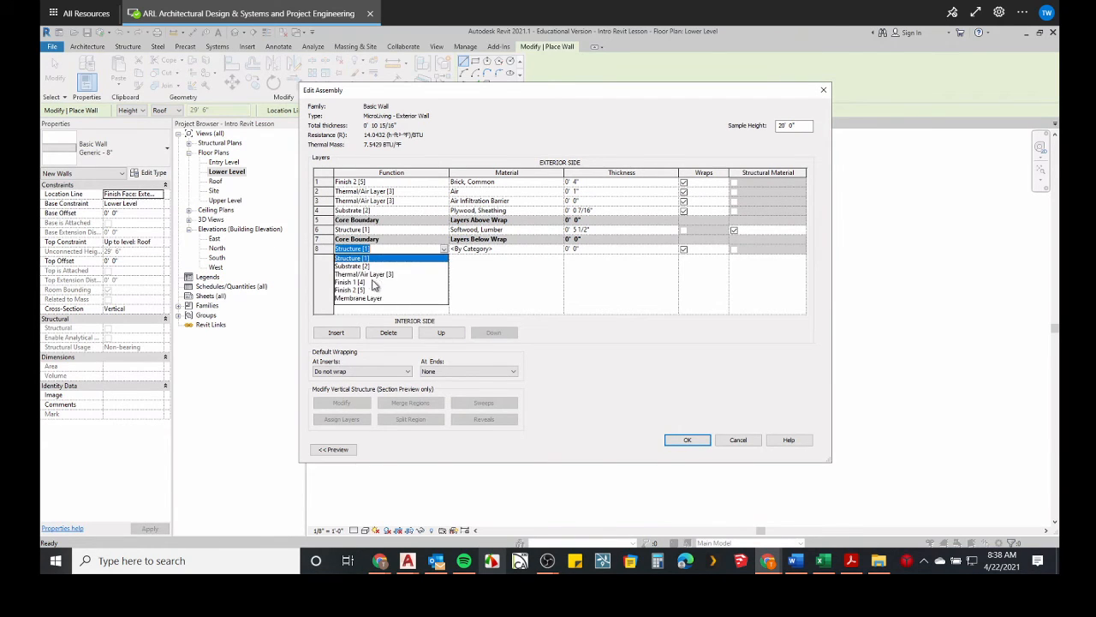
{"action": "left_click", "coordinate": [354, 294]}
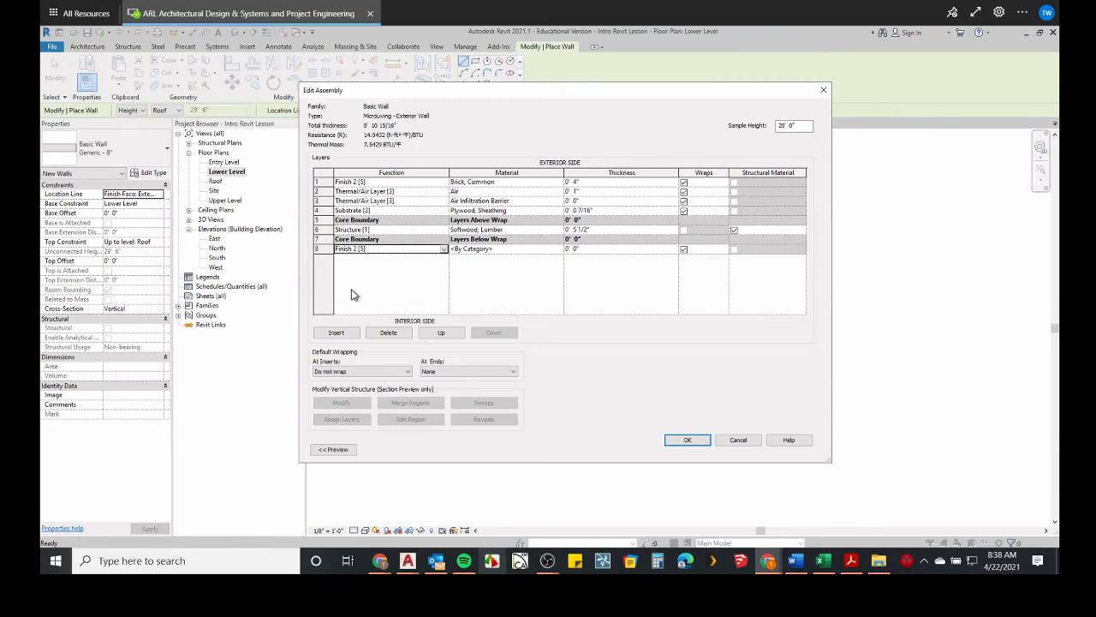
Assign the Gypsum Wall Board material to the interior finish layer and set its thickness to 1/2".
{"action": "left_click", "coordinate": [505, 249]}
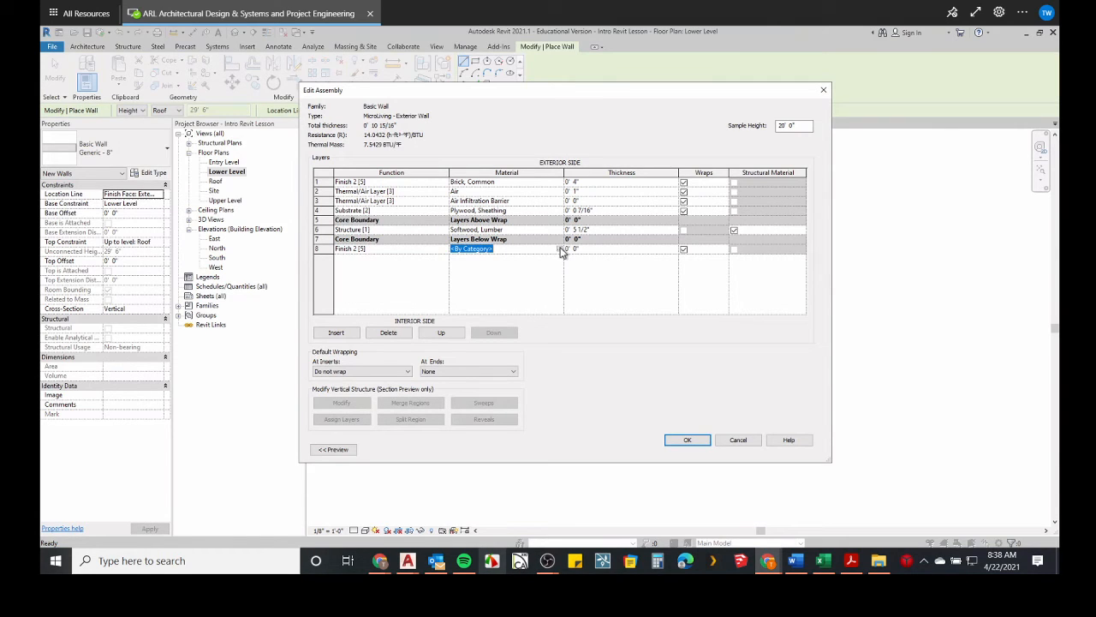
{"action": "left_click", "coordinate": [557, 249]}
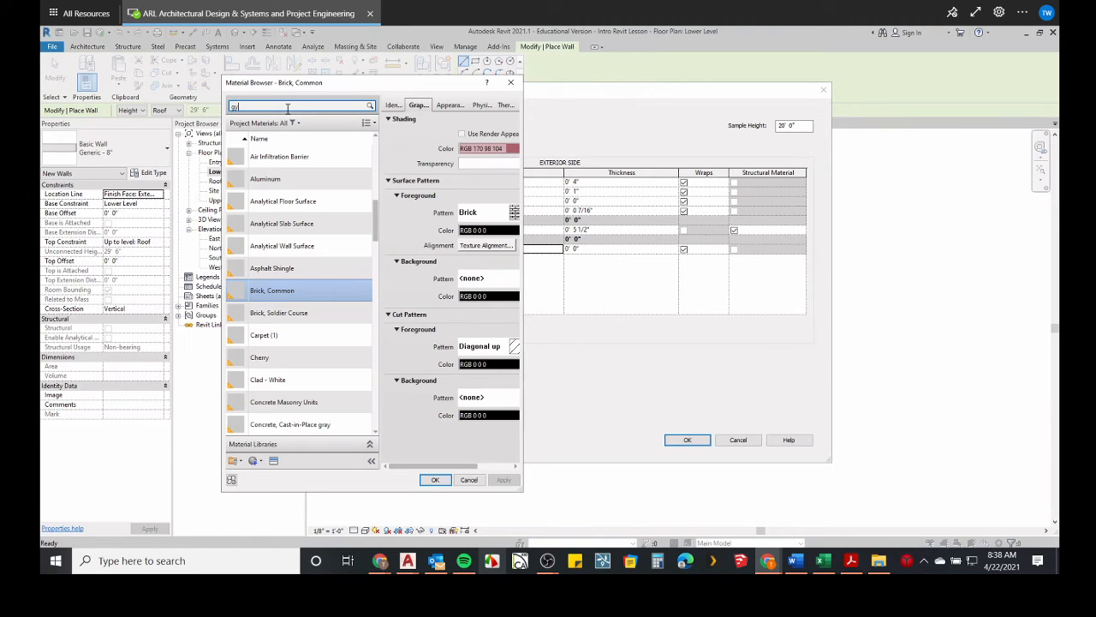
{"action": "left_click", "coordinate": [266, 172]}
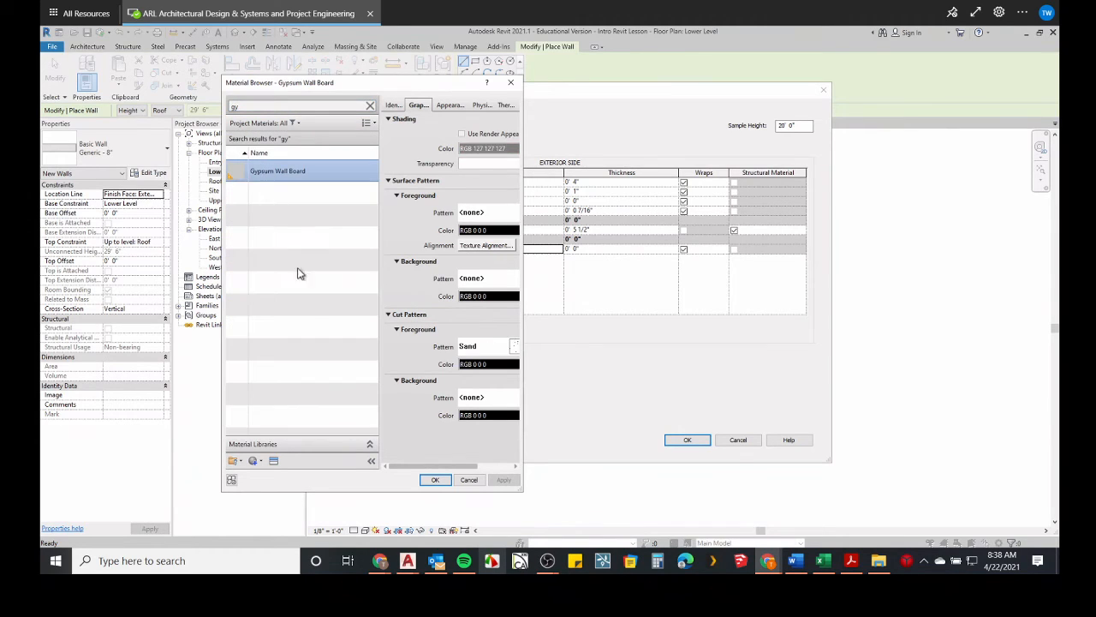
{"action": "left_click", "coordinate": [435, 480]}
{"action": "left_click", "coordinate": [587, 249]}
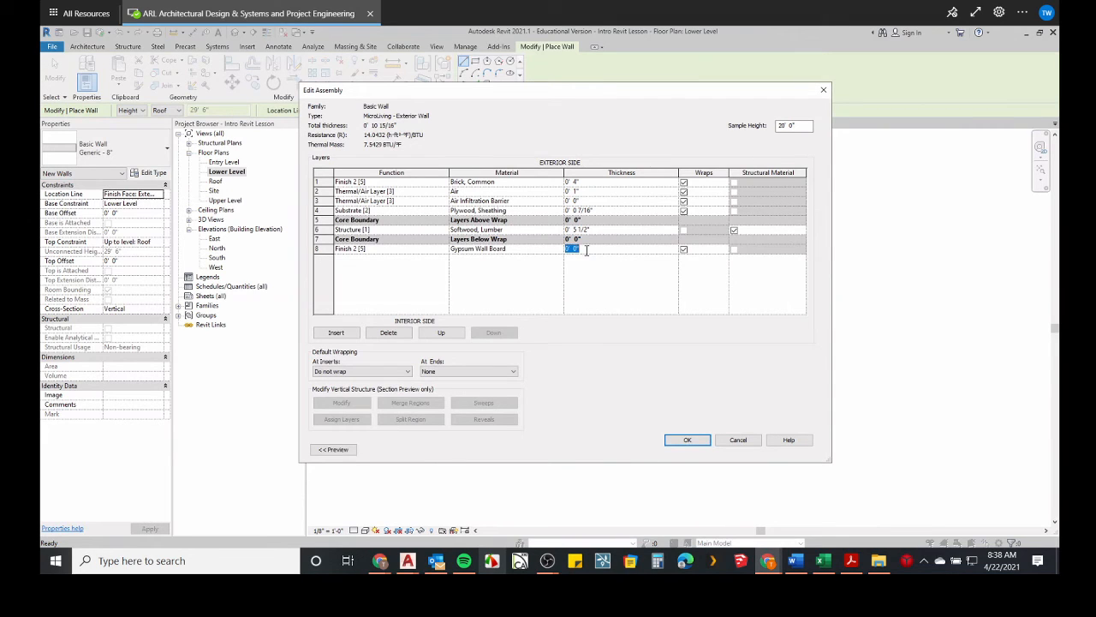
{"action": "type", "text": "5"}
{"action": "left_click", "coordinate": [603, 229]}
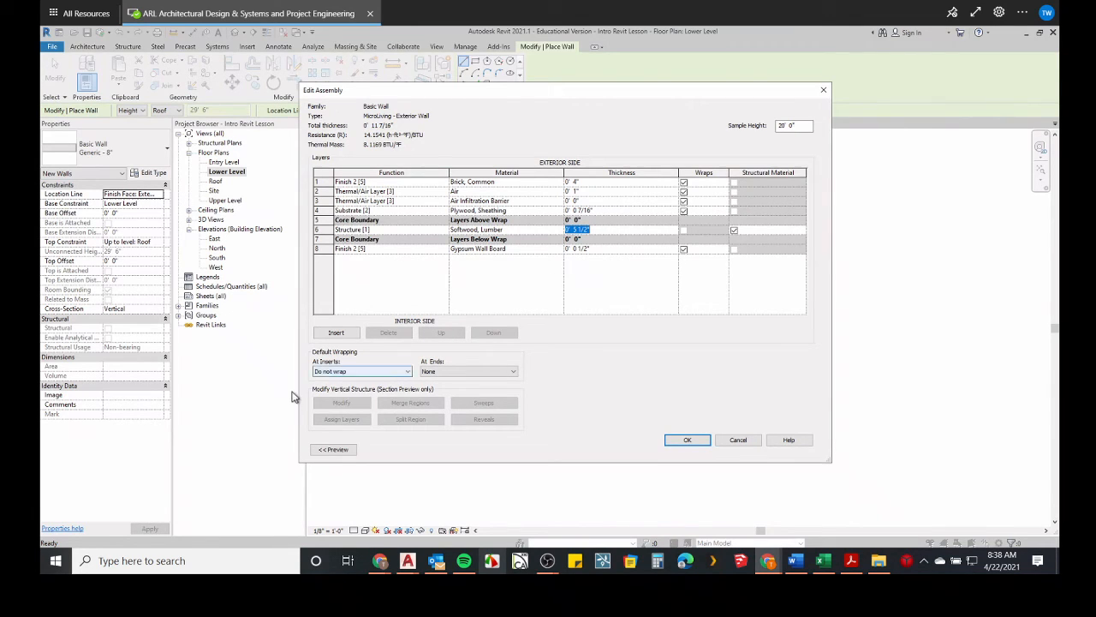
Try to preview the MicroLiving exterior wall assembly, and leave its assembly and type settings without saving.
{"action": "left_click", "coordinate": [332, 448]}
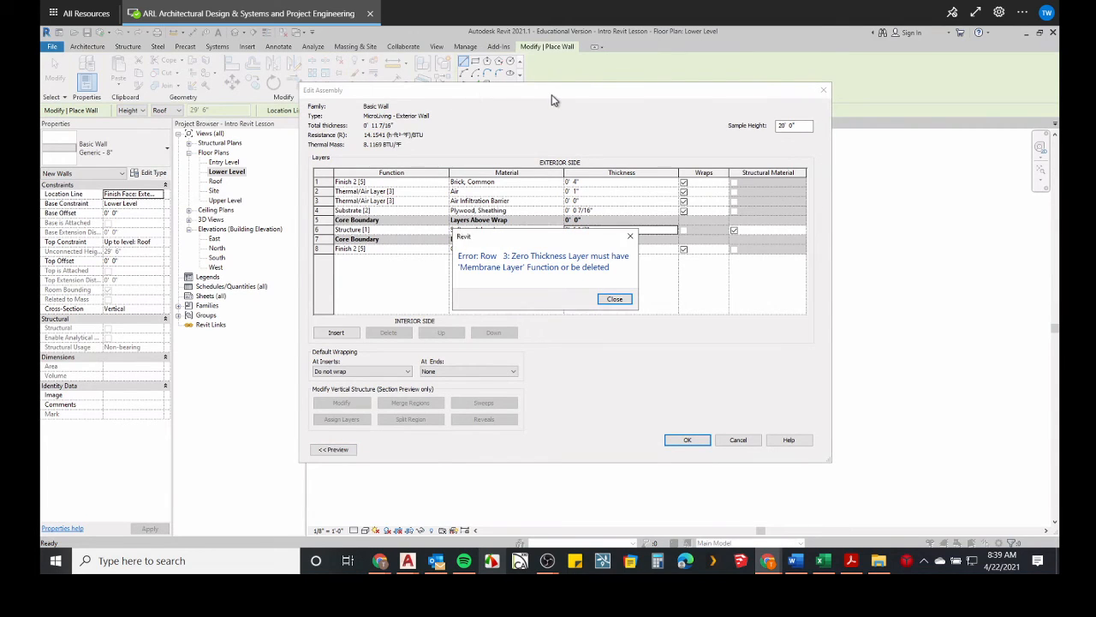
{"action": "left_click", "coordinate": [615, 299]}
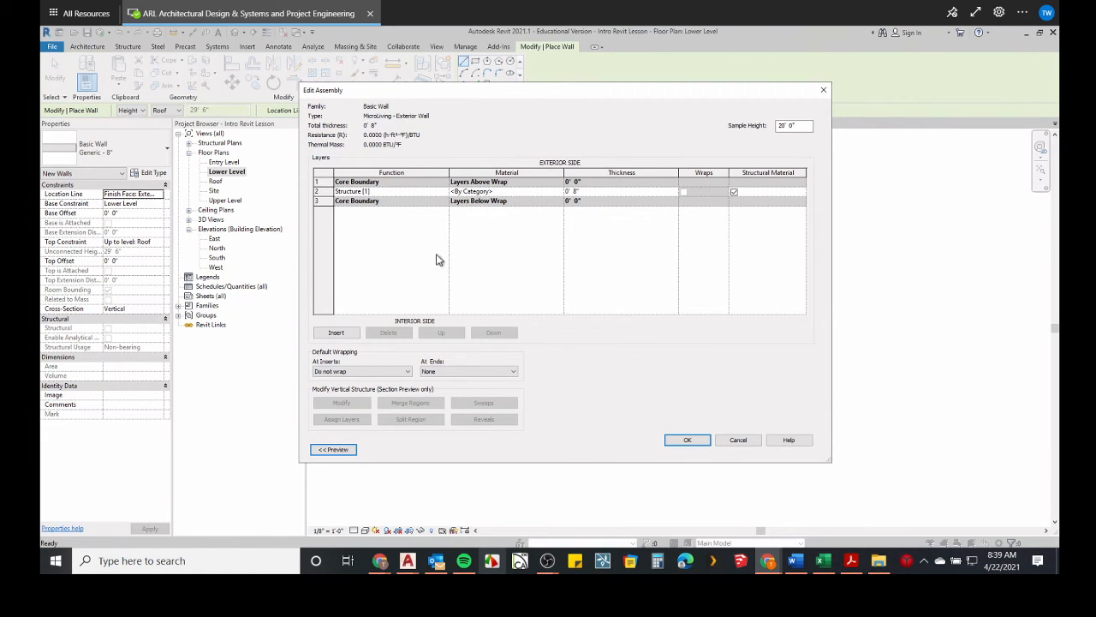
{"action": "left_click_drag", "start_coordinate": [514, 101], "coordinate": [668, 180]}
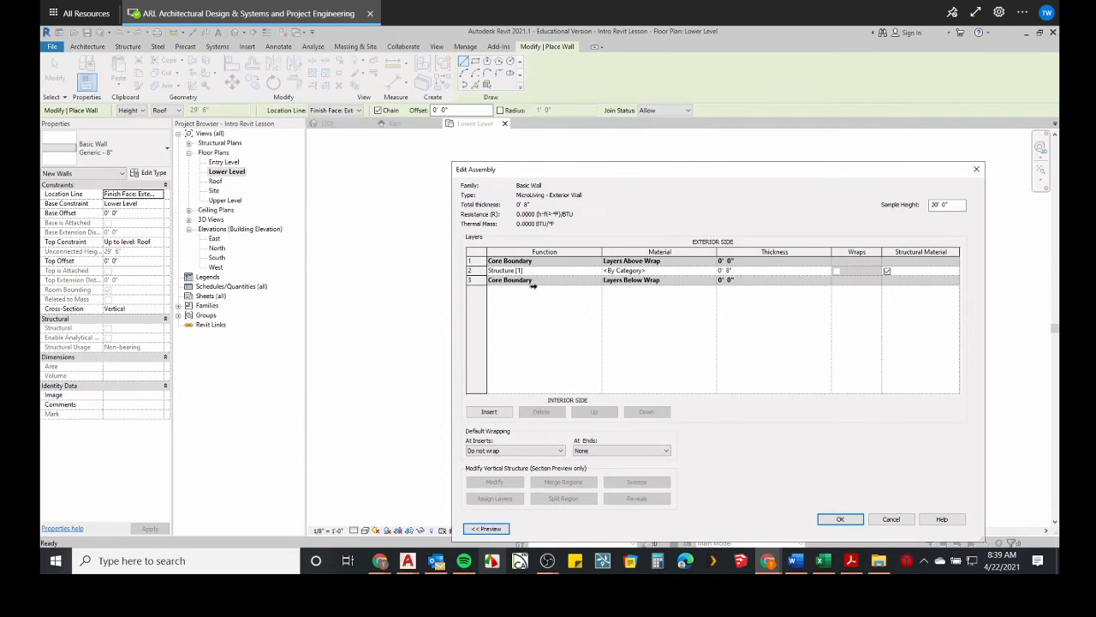
{"action": "left_click_drag", "start_coordinate": [572, 168], "coordinate": [494, 130]}
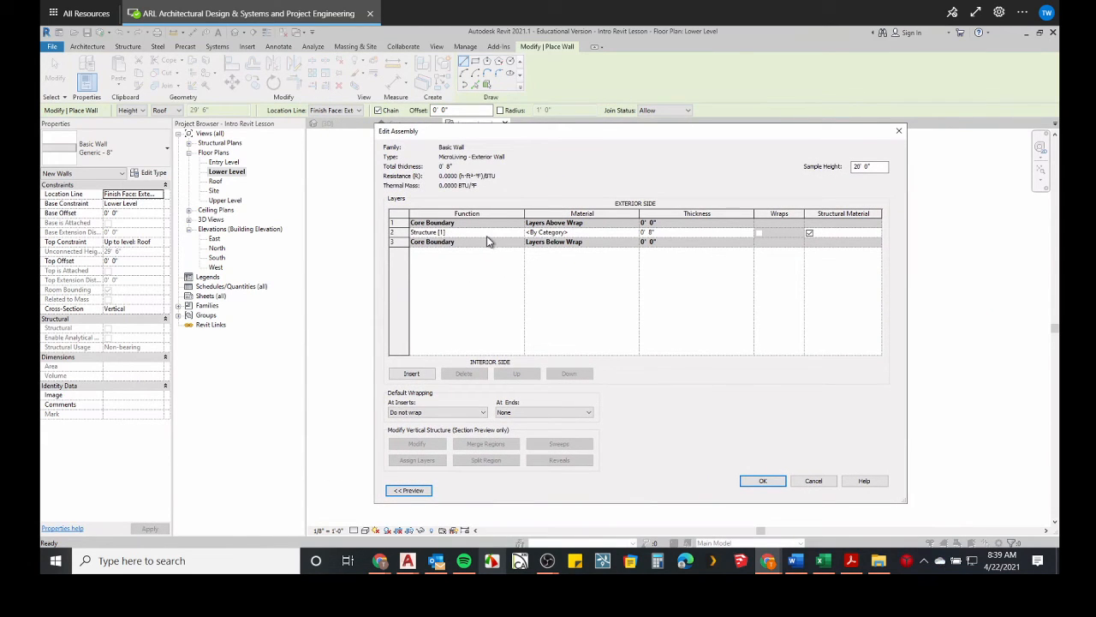
{"action": "left_click", "coordinate": [899, 132]}
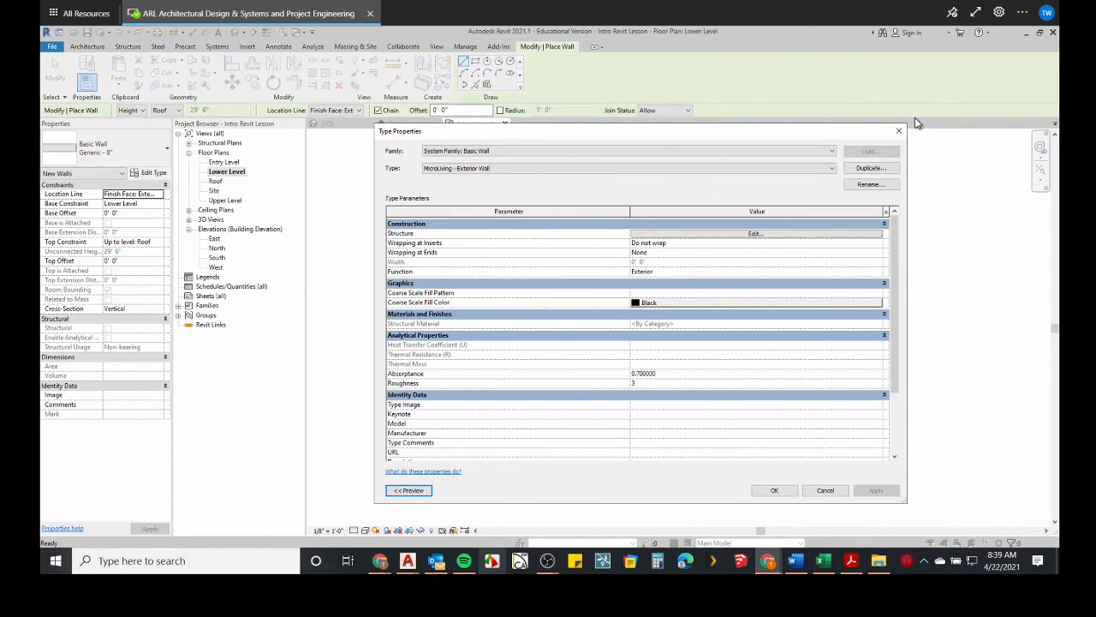
{"action": "left_click", "coordinate": [898, 130]}
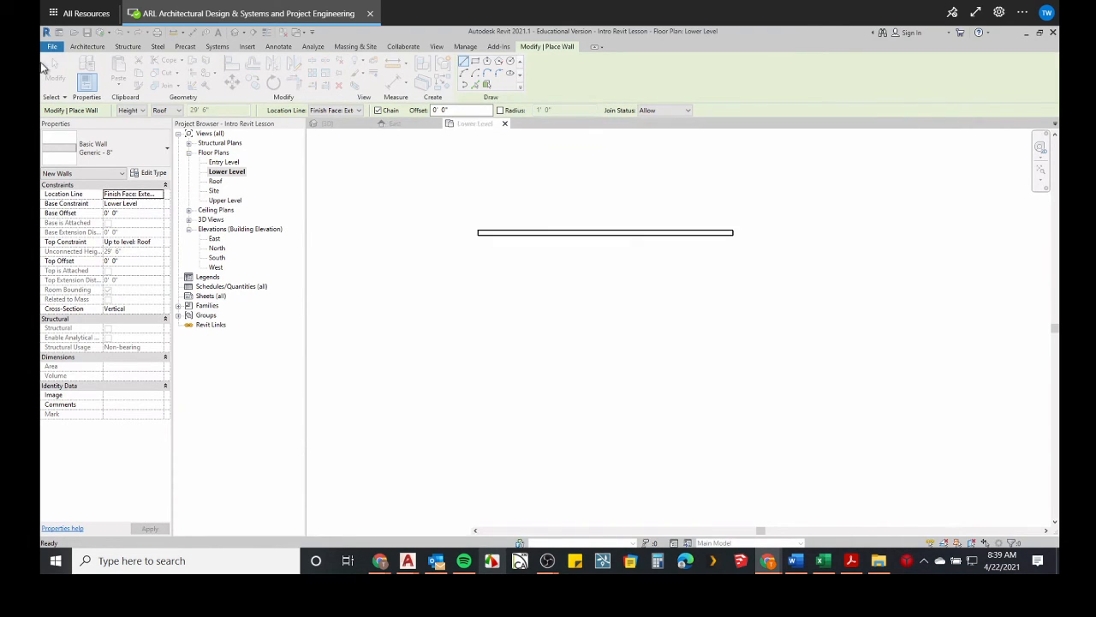
Change the wall type for new walls to Exterior - Brick on CMU.
{"action": "left_click", "coordinate": [132, 154]}
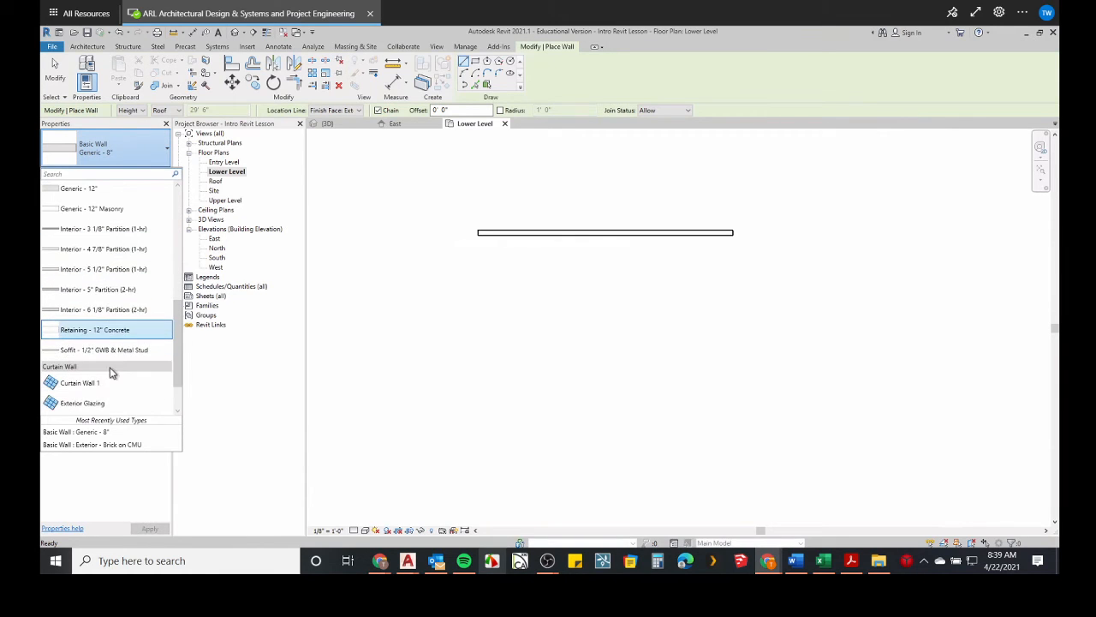
{"action": "scroll", "coordinate": [111, 368], "scroll_direction": "up", "scroll_amount": 3}
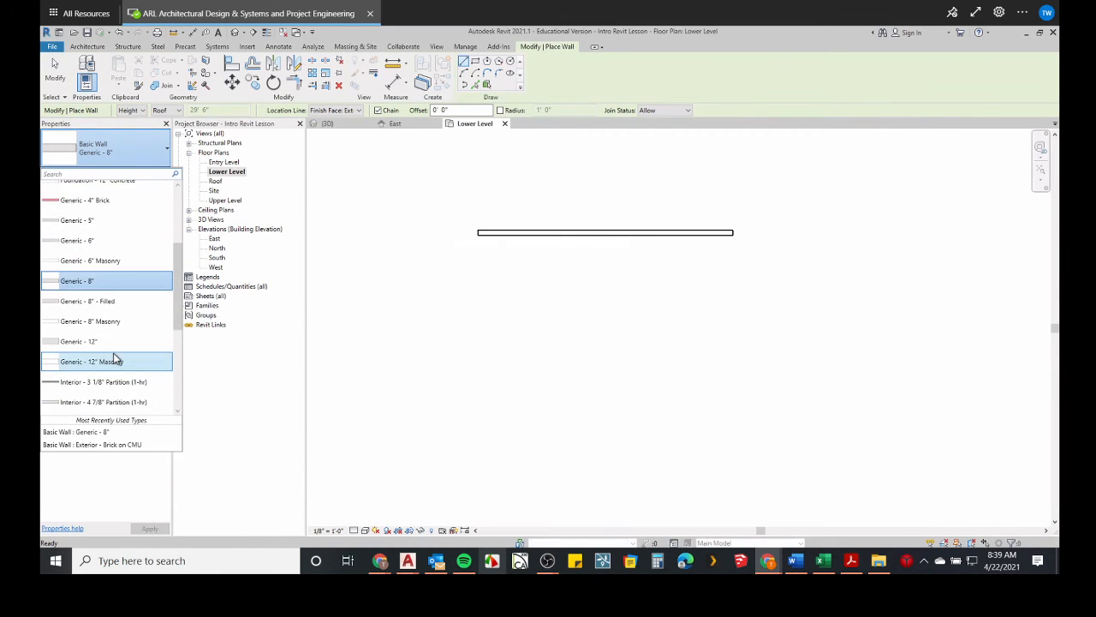
{"action": "scroll", "coordinate": [111, 342], "scroll_direction": "up", "scroll_amount": 3}
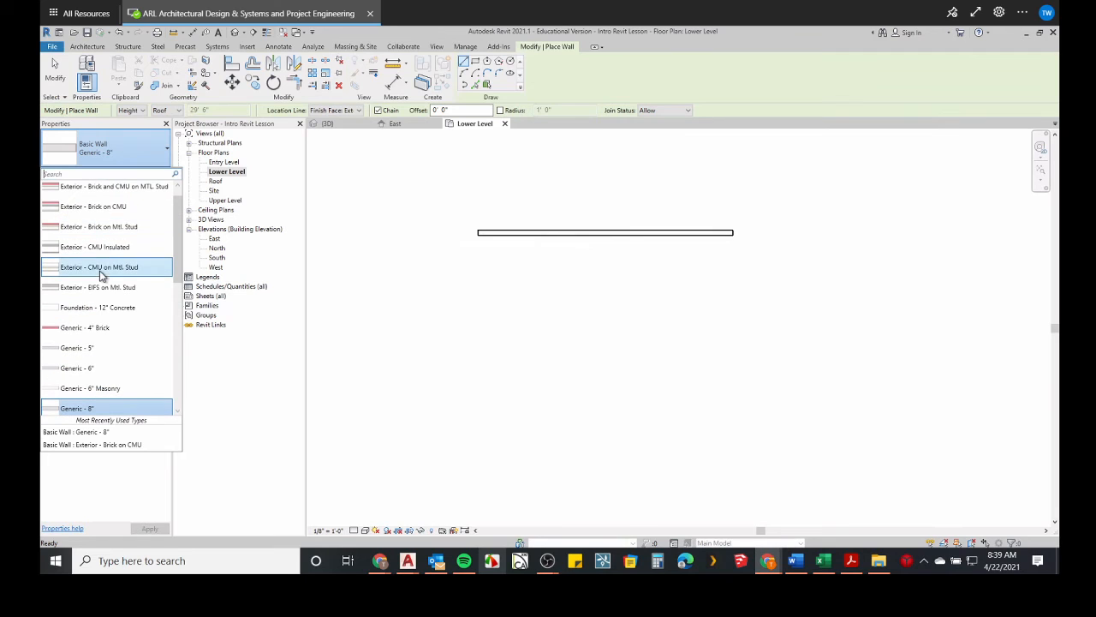
{"action": "left_click", "coordinate": [105, 209]}
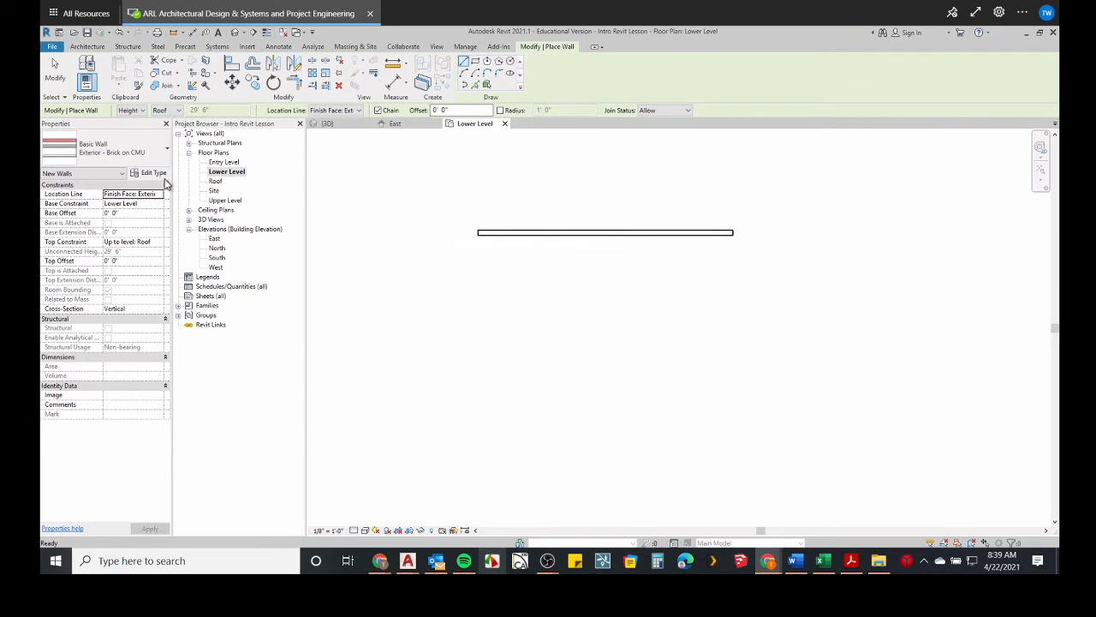
Open the layer structure of the Exterior - Brick on CMU type and show its section preview up close.
{"action": "left_click", "coordinate": [154, 173]}
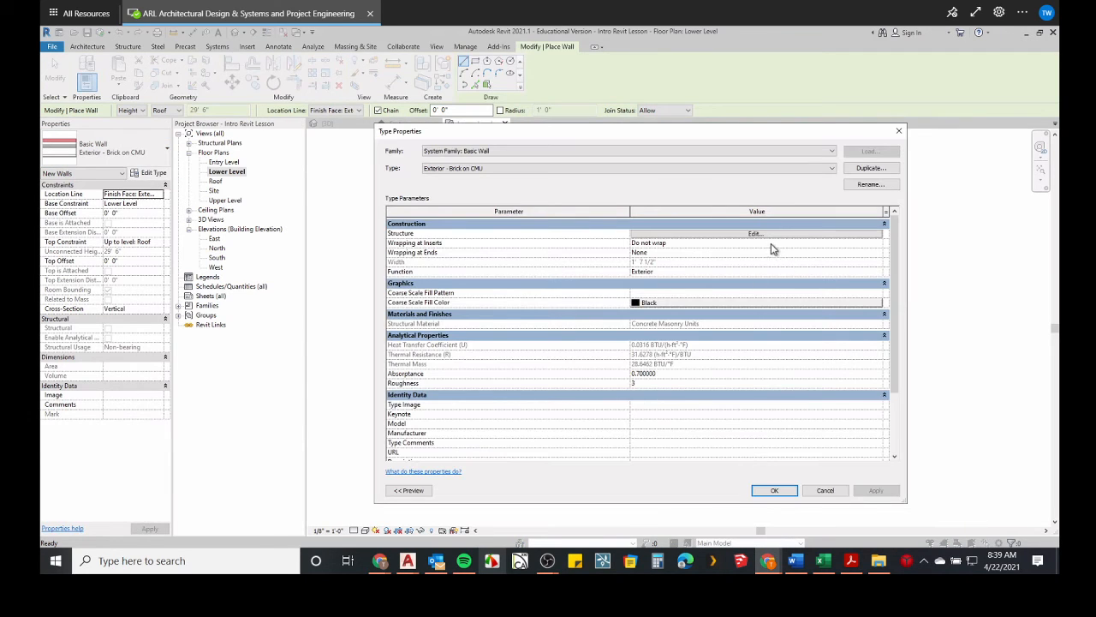
{"action": "left_click", "coordinate": [769, 236]}
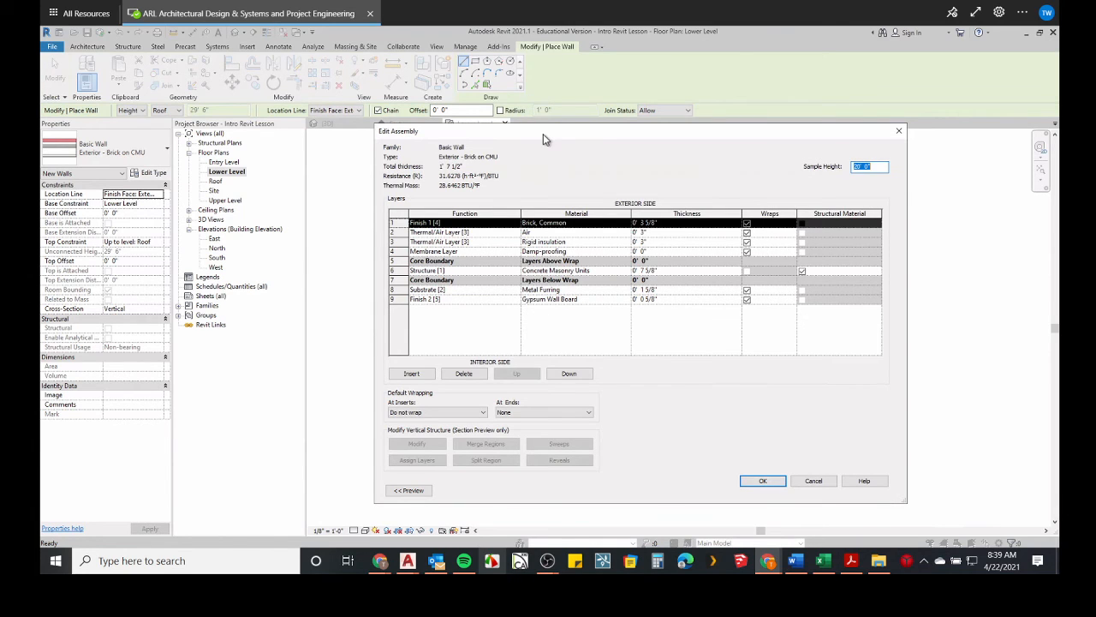
{"action": "left_click_drag", "start_coordinate": [544, 133], "coordinate": [507, 99]}
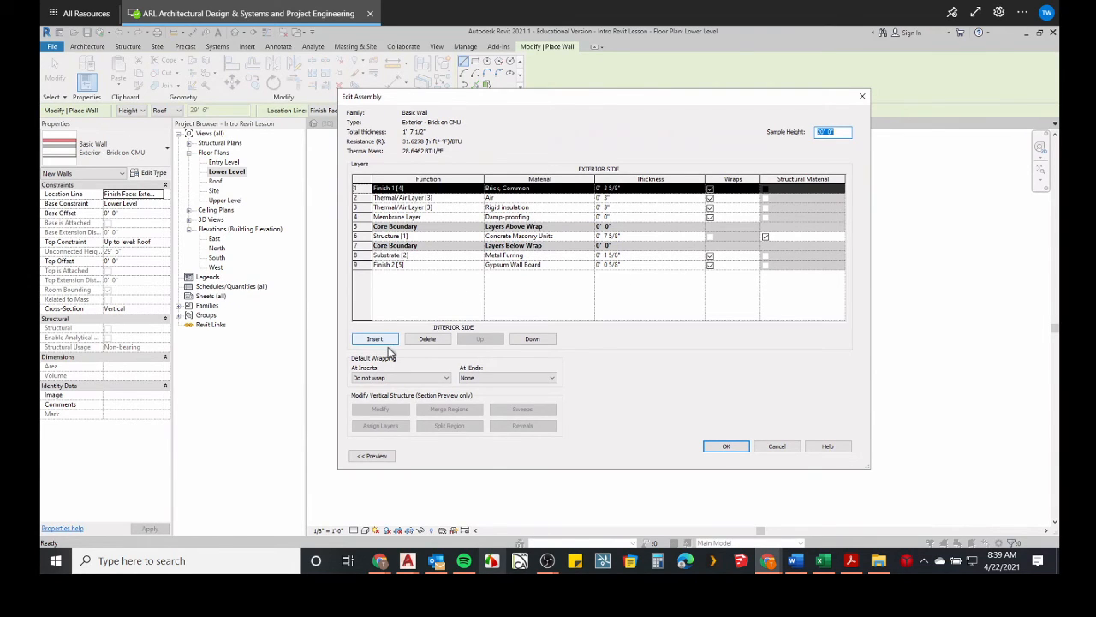
{"action": "left_click", "coordinate": [361, 459]}
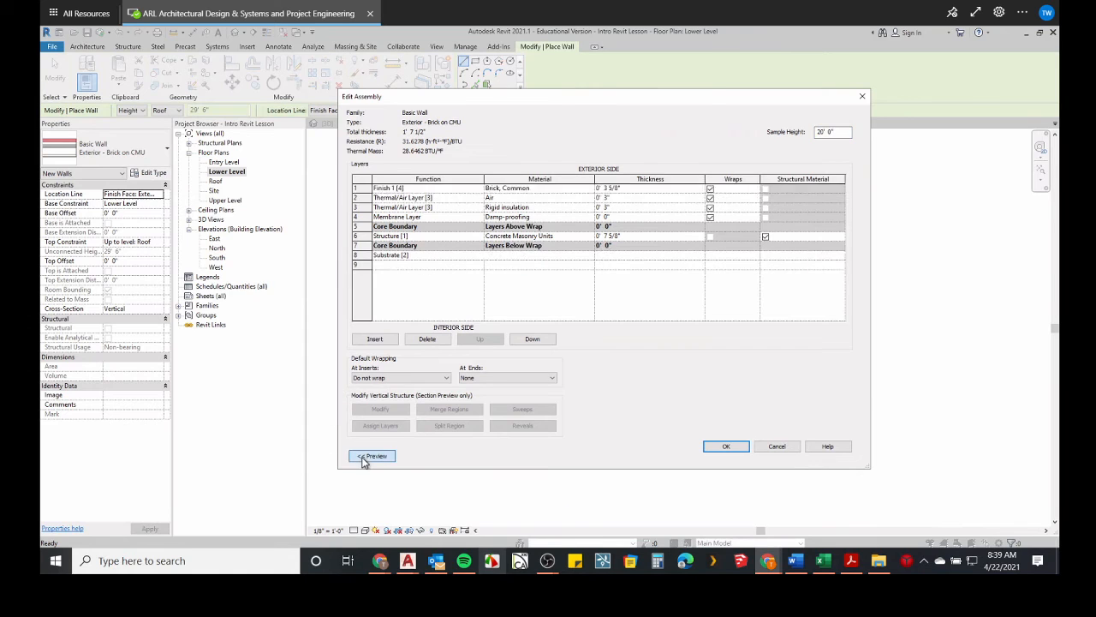
{"action": "scroll", "coordinate": [316, 278], "scroll_direction": "up", "scroll_amount": 3}
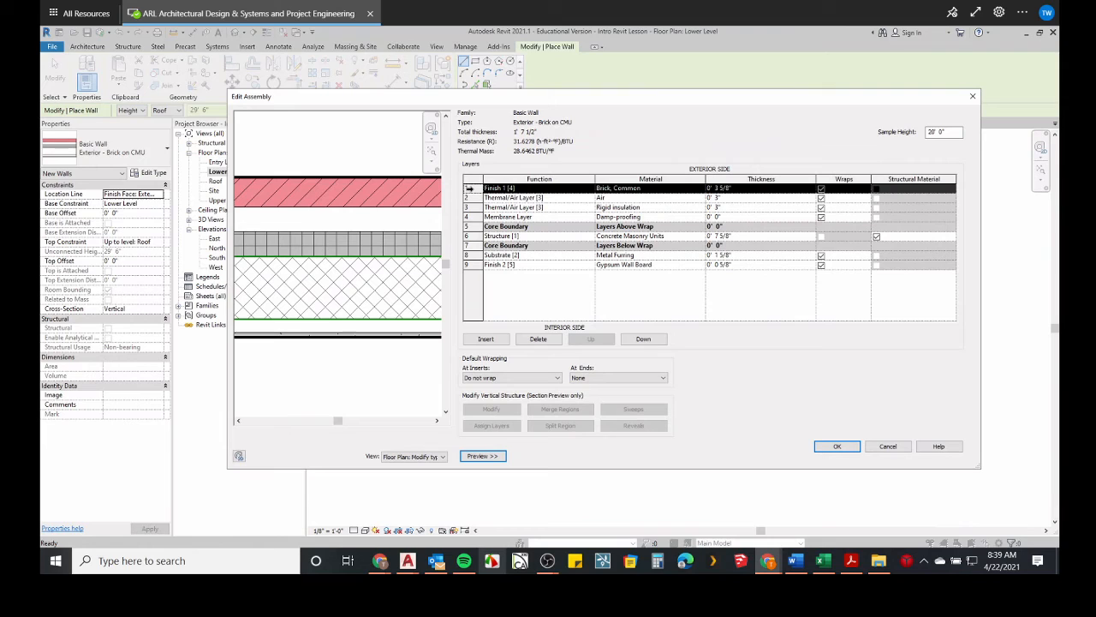
Move the Brick, Common layer into the core, below the Concrete Masonry Units layer.
{"action": "left_click", "coordinate": [645, 340]}
{"action": "left_click", "coordinate": [644, 339]}
{"action": "left_click", "coordinate": [644, 339]}
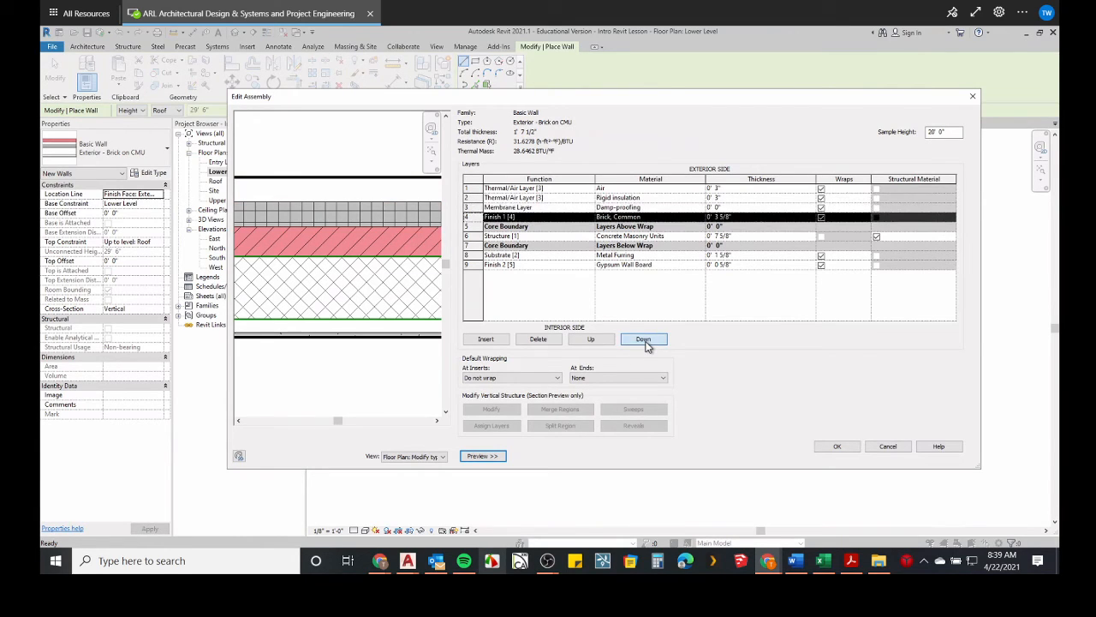
{"action": "left_click", "coordinate": [644, 340]}
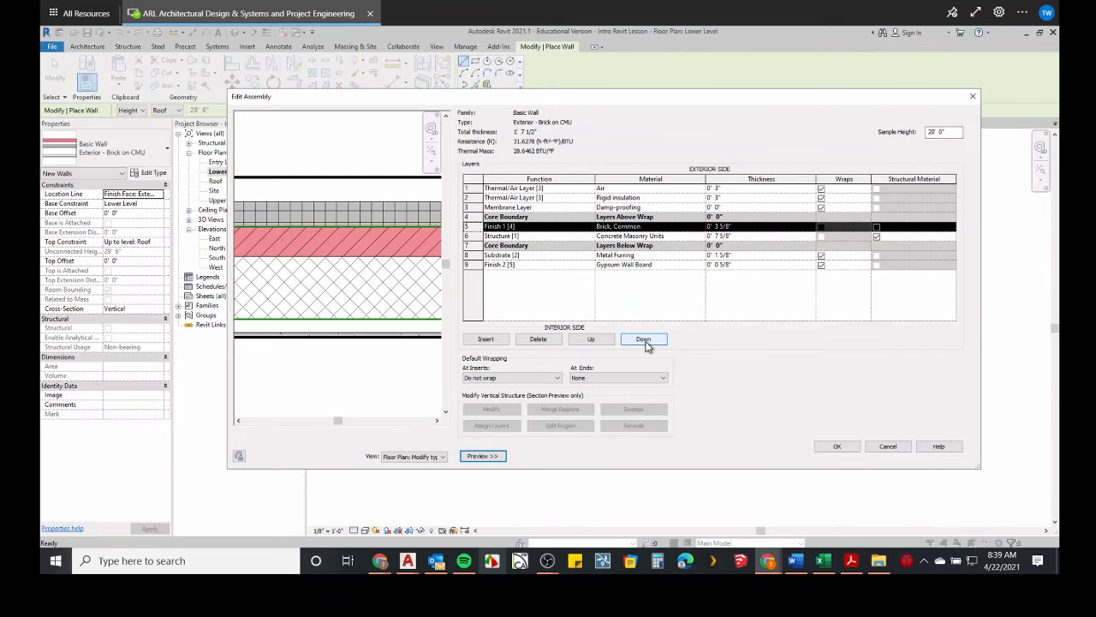
{"action": "left_click", "coordinate": [644, 339]}
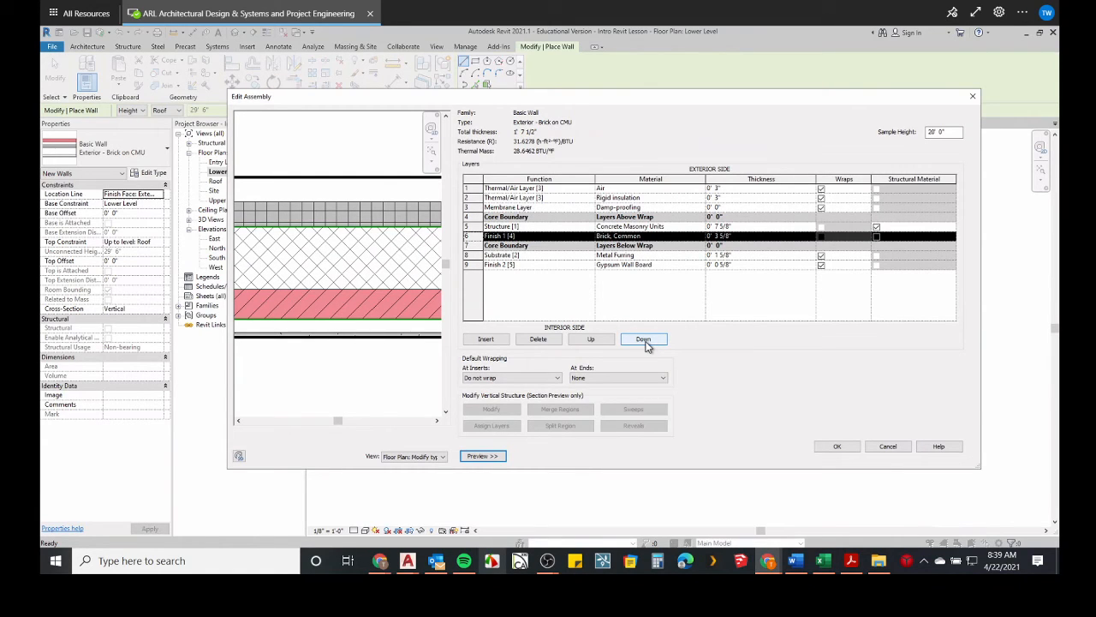
Return the Brick, Common layer to the first row on the exterior side and leave the type properties without applying changes.
{"action": "left_click", "coordinate": [591, 339]}
{"action": "left_click", "coordinate": [591, 339]}
{"action": "left_click", "coordinate": [591, 340]}
{"action": "left_click", "coordinate": [591, 339]}
{"action": "left_click", "coordinate": [591, 340]}
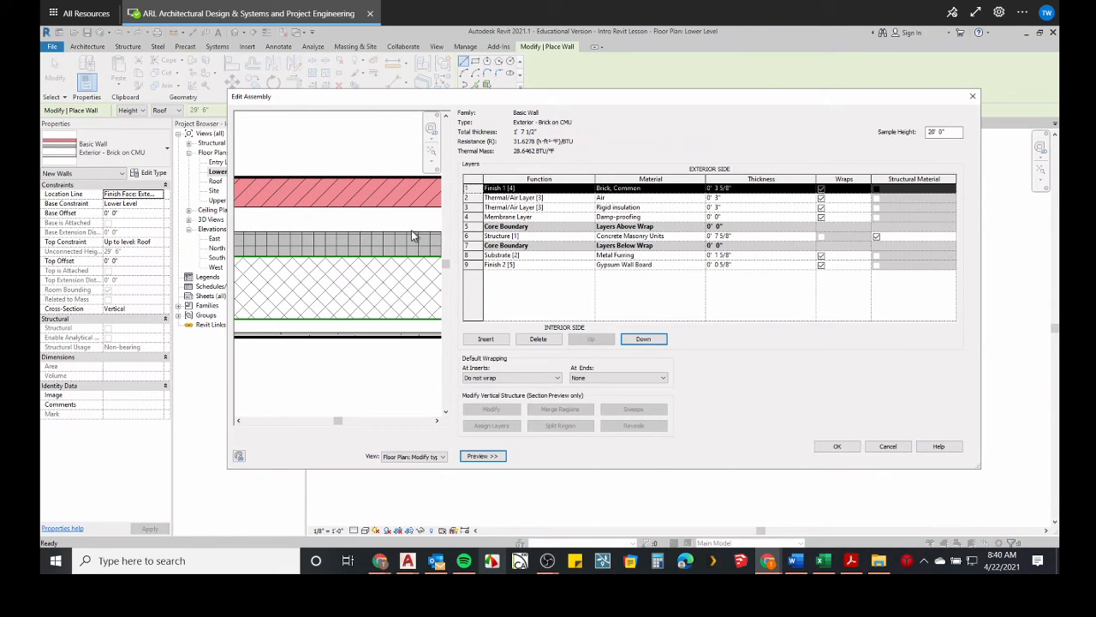
{"action": "left_click", "coordinate": [832, 447]}
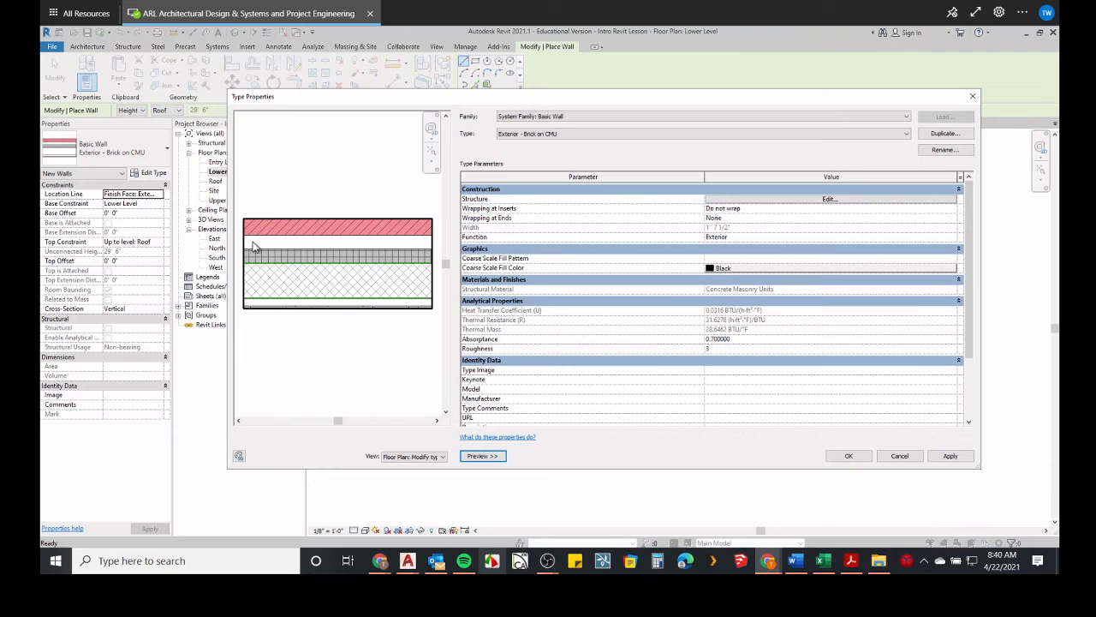
{"action": "left_click", "coordinate": [900, 456]}
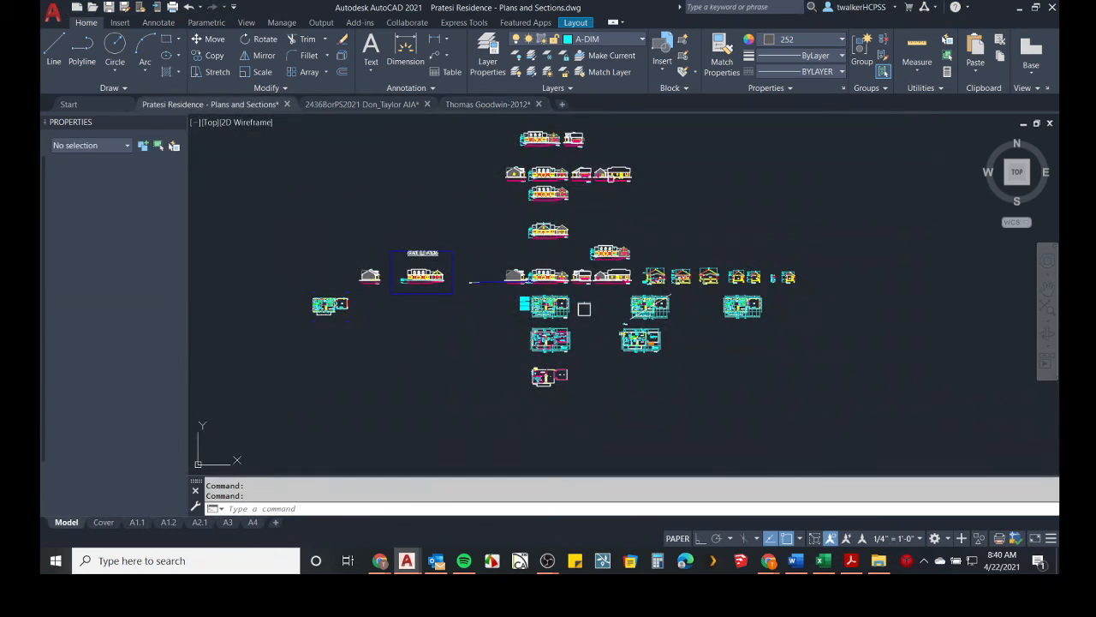
Switch to AutoCAD and match the yellow outer wall line under the 30'-0" dimension to the properties of the adjoining white outer wall line.
{"action": "scroll", "coordinate": [584, 309], "scroll_direction": "up", "scroll_amount": 10}
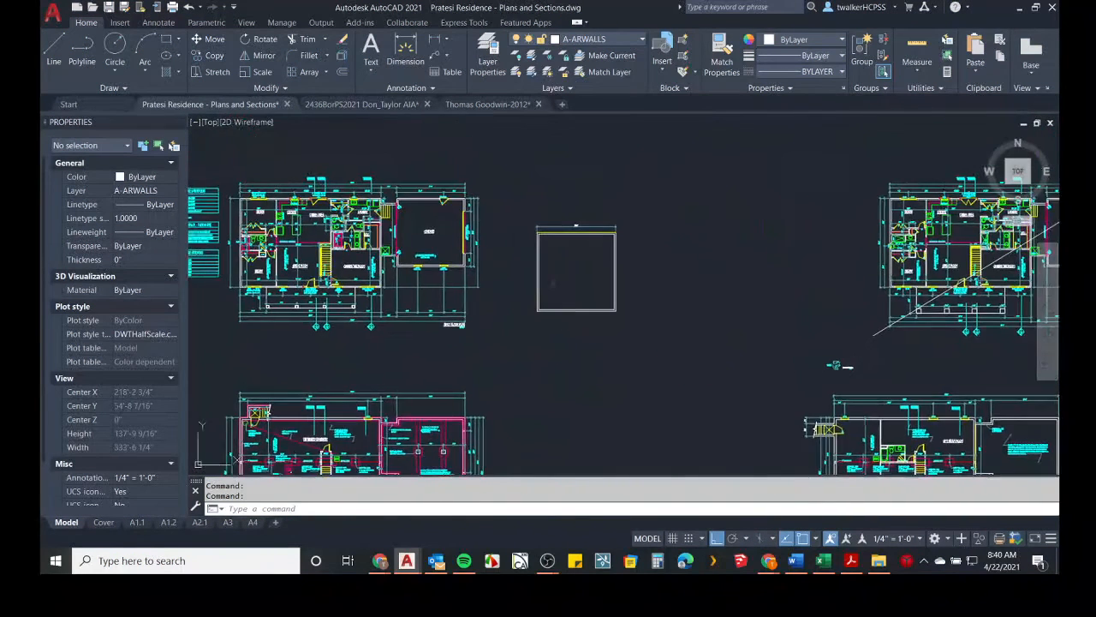
{"action": "scroll", "coordinate": [588, 232], "scroll_direction": "up", "scroll_amount": 2}
{"action": "type", "text": "ma"}
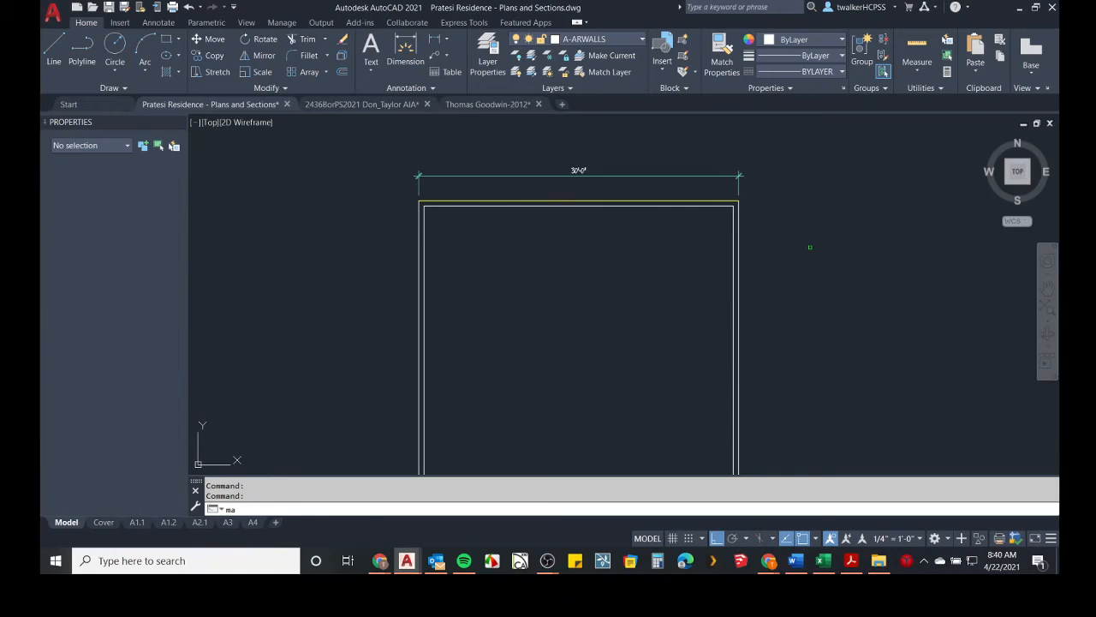
{"action": "key", "text": "Return"}
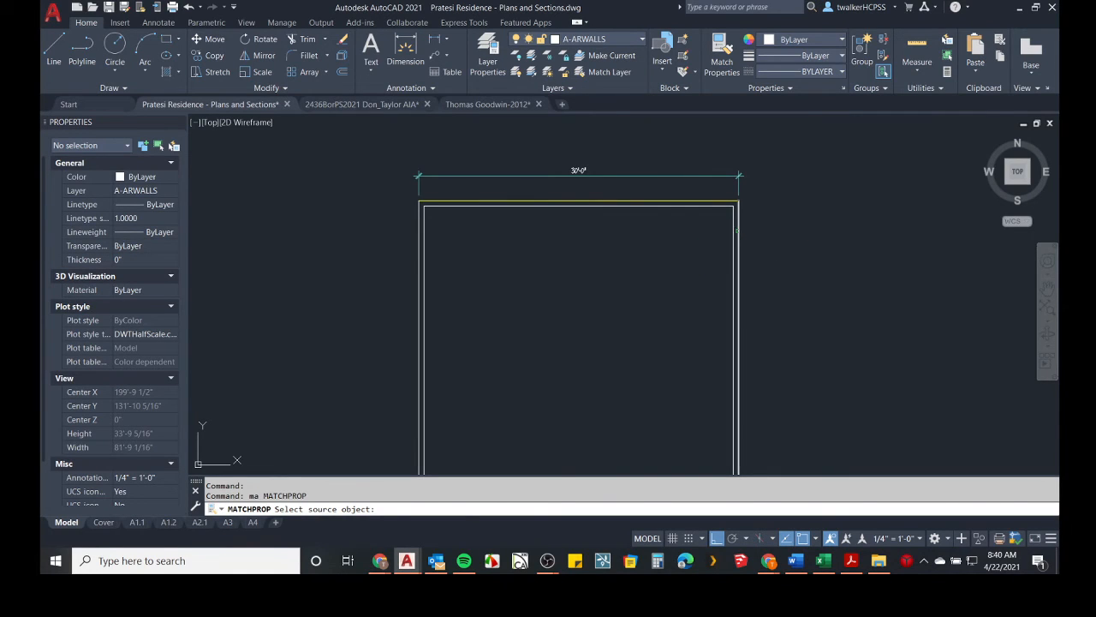
{"action": "left_click", "coordinate": [739, 229]}
{"action": "left_click", "coordinate": [718, 176]}
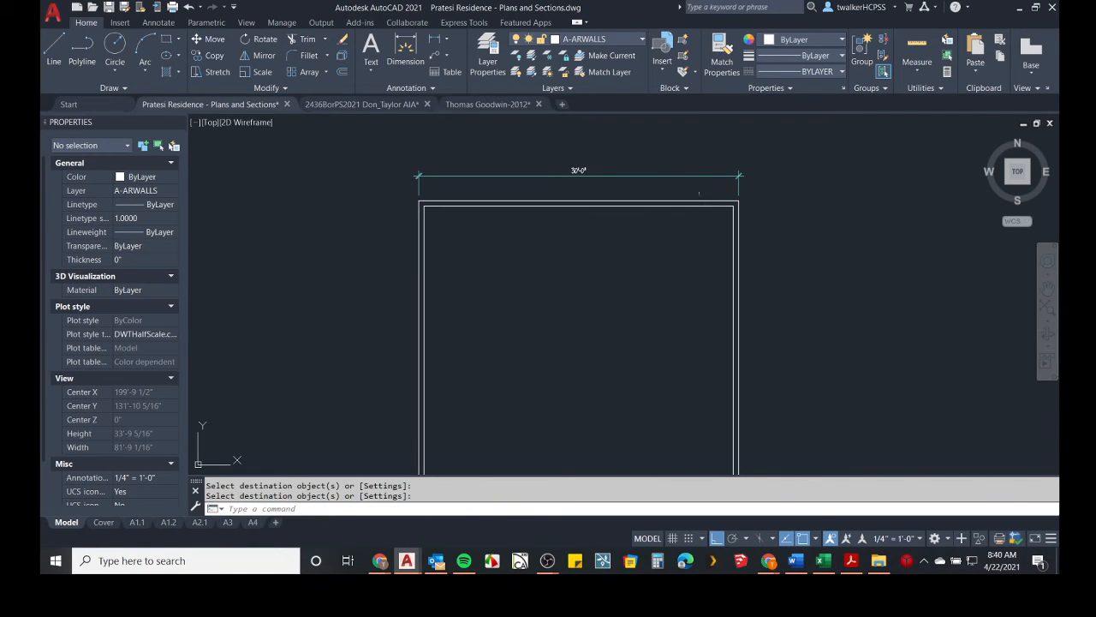
Delete the 30'-0" dimension above the upper wall of the plan.
{"action": "left_click", "coordinate": [640, 153]}
{"action": "key", "text": "Delete"}
{"action": "scroll", "coordinate": [600, 164], "scroll_direction": "up", "scroll_amount": 5}
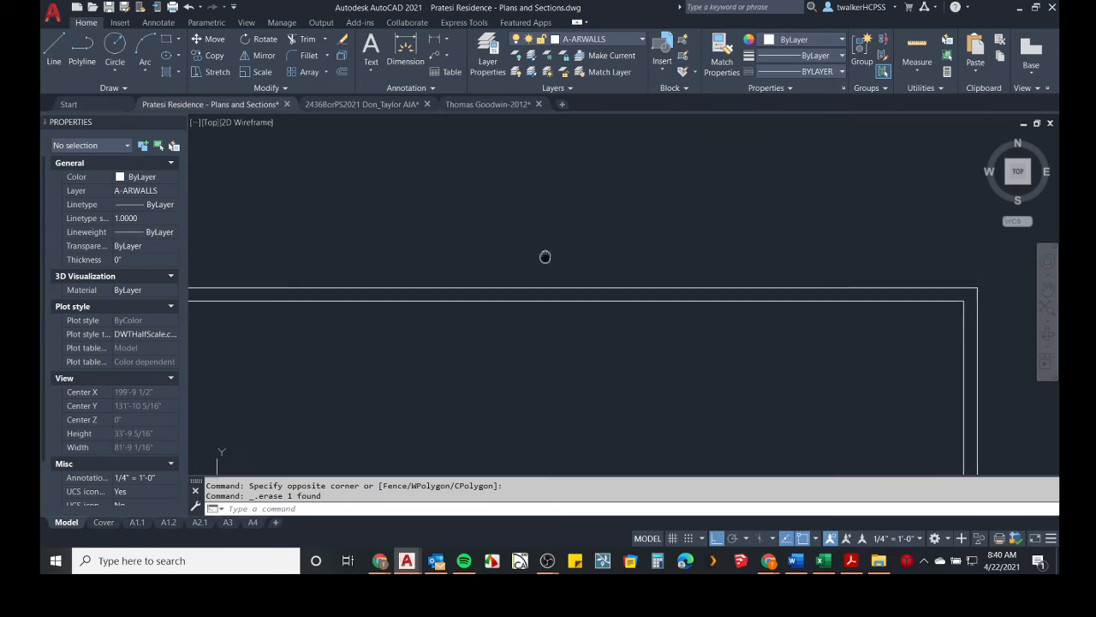
{"action": "type", "text": "o"}
{"action": "key", "text": "Return"}
{"action": "type", "text": "1"}
{"action": "key", "text": "Return"}
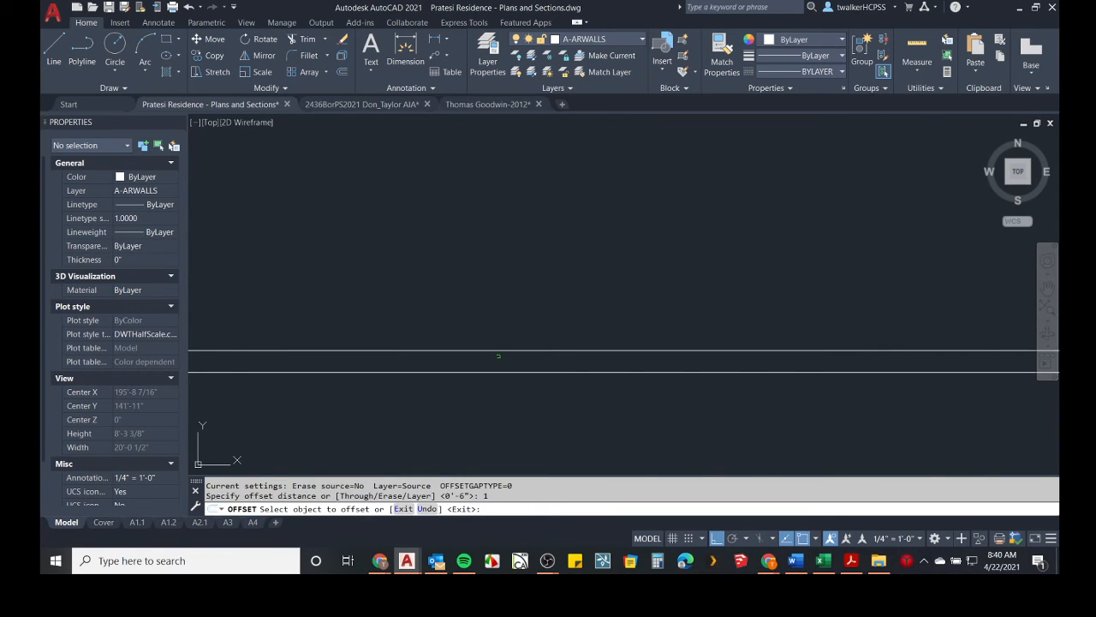
{"action": "left_click", "coordinate": [493, 349]}
{"action": "key", "text": "Escape"}
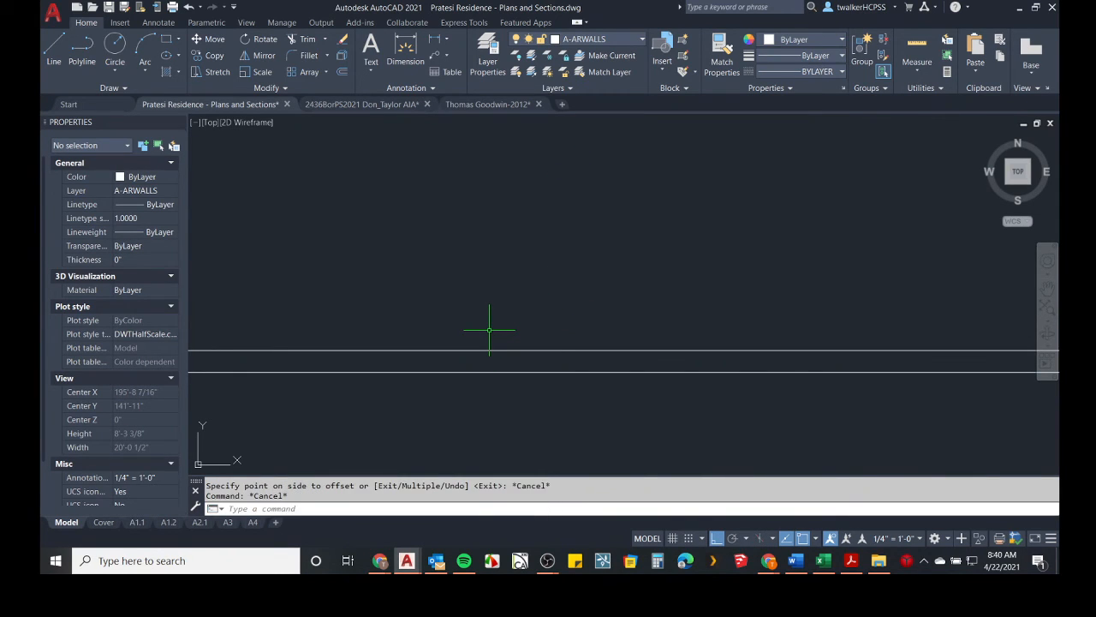
Offset the upper wall's outer line 7/16" outward.
{"action": "type", "text": "o"}
{"action": "key", "text": "Return"}
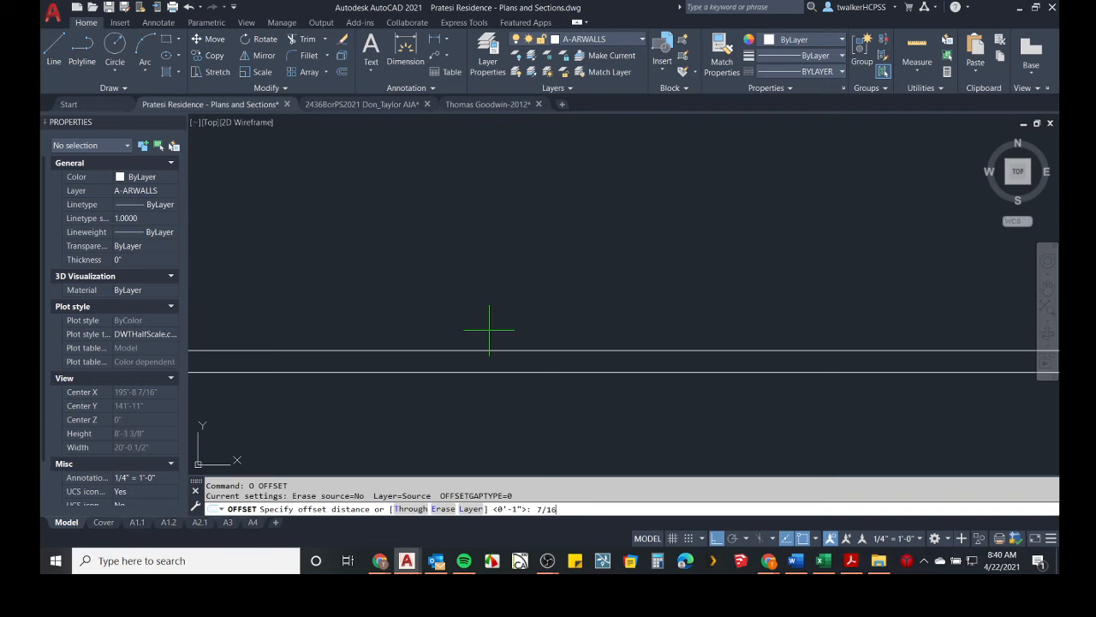
{"action": "key", "text": "Return"}
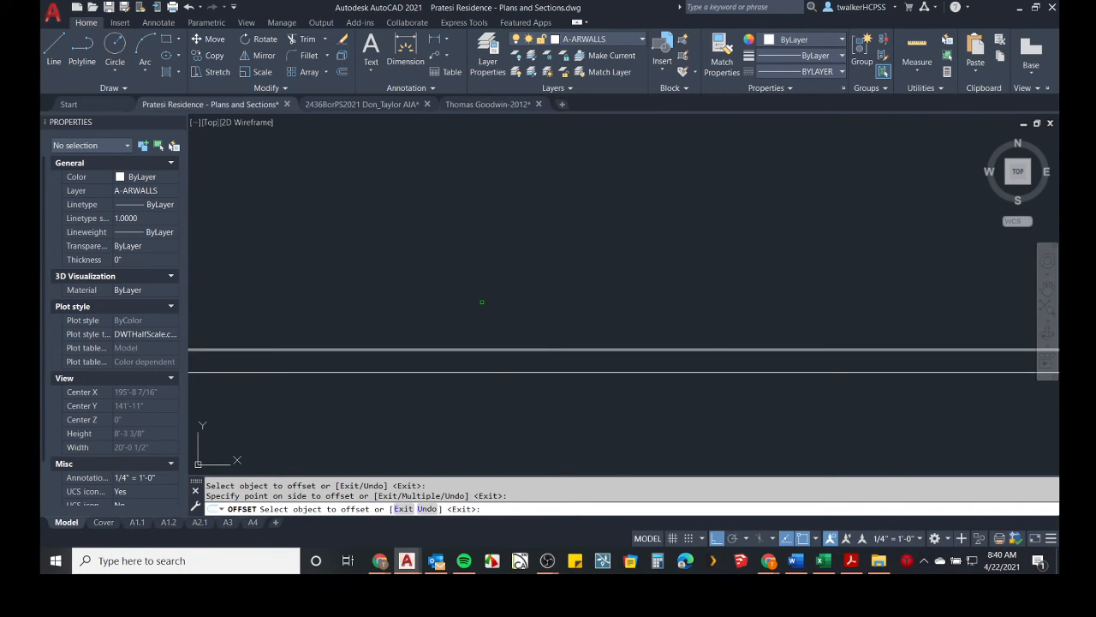
{"action": "key", "text": "Return"}
Offset the new outermost line of the upper wall another 1" outward.
{"action": "key", "text": "Return"}
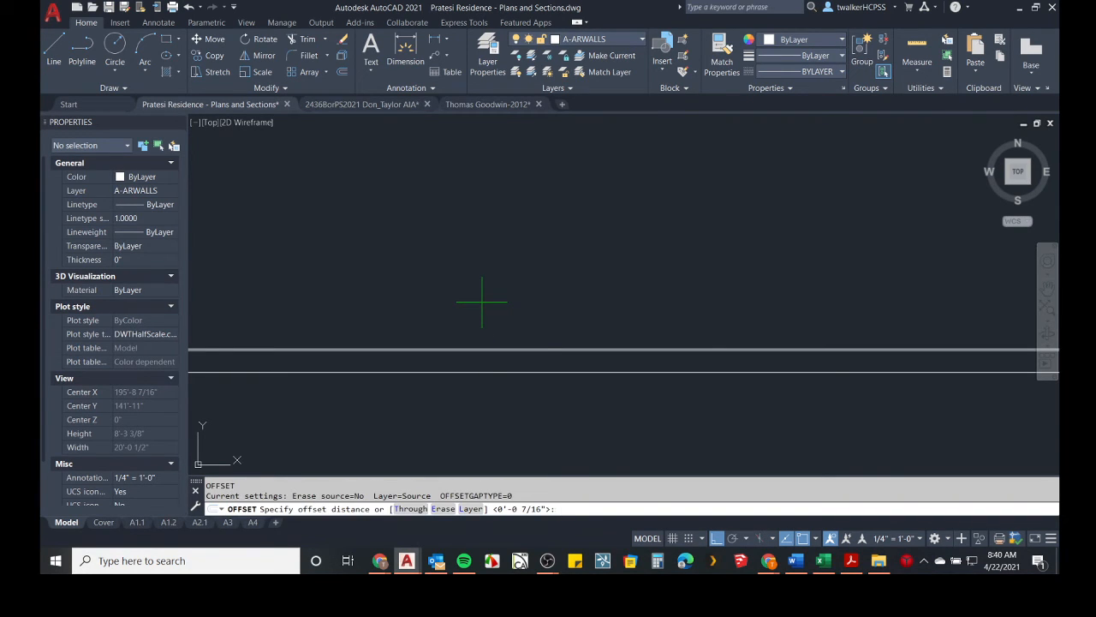
{"action": "type", "text": "1"}
{"action": "key", "text": "Return"}
{"action": "scroll", "coordinate": [482, 325], "scroll_direction": "up", "scroll_amount": 4}
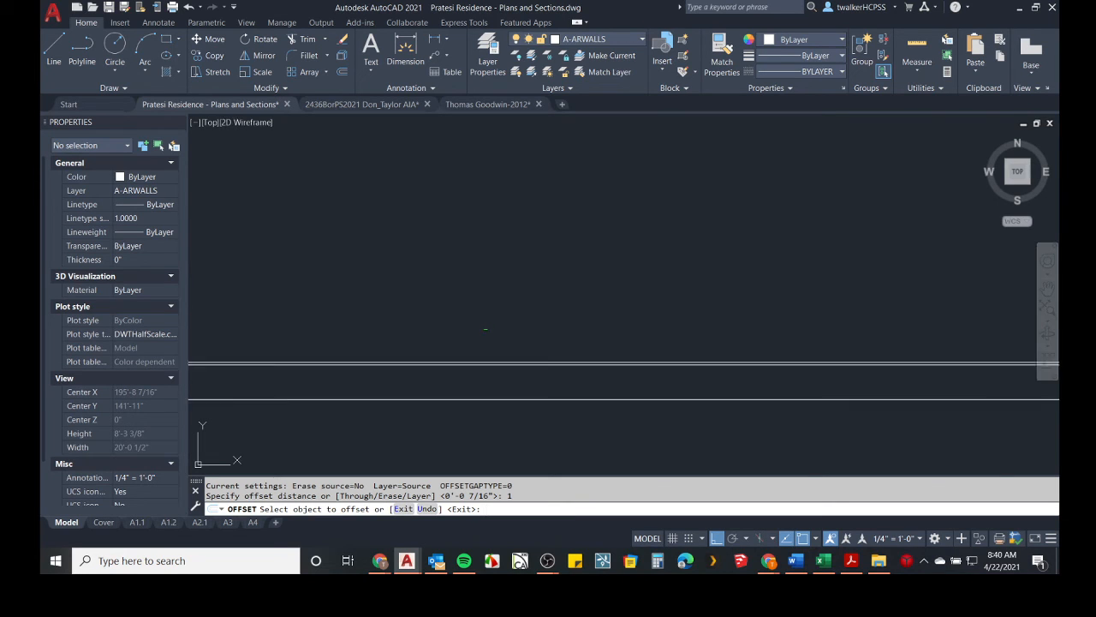
{"action": "left_click", "coordinate": [483, 383]}
{"action": "left_click", "coordinate": [480, 340]}
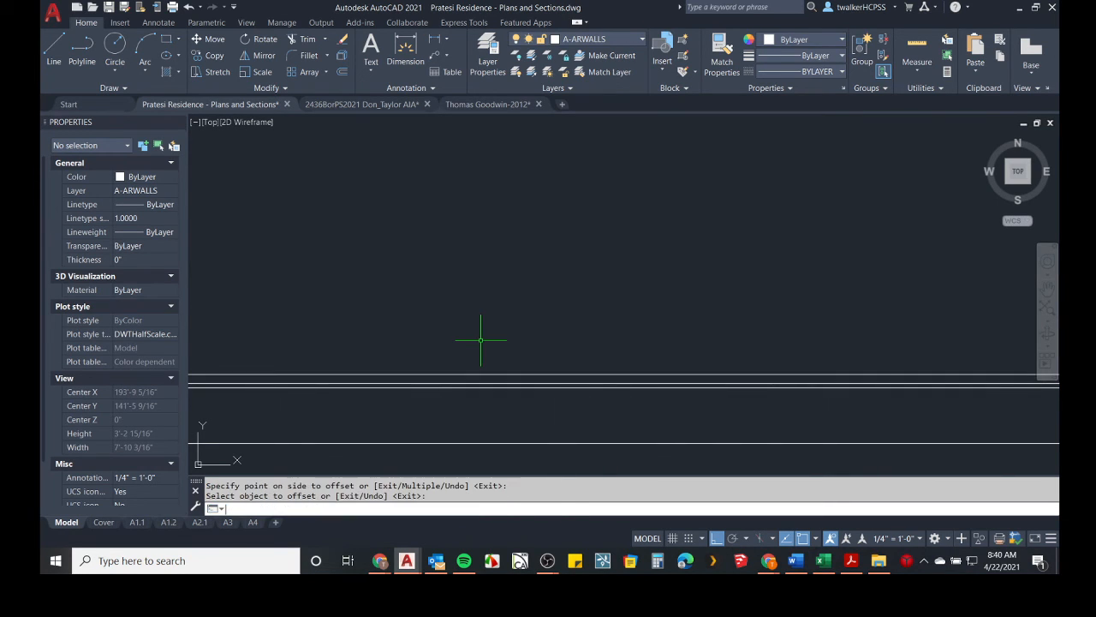
{"action": "key", "text": "Return"}
{"action": "key", "text": "Return"}
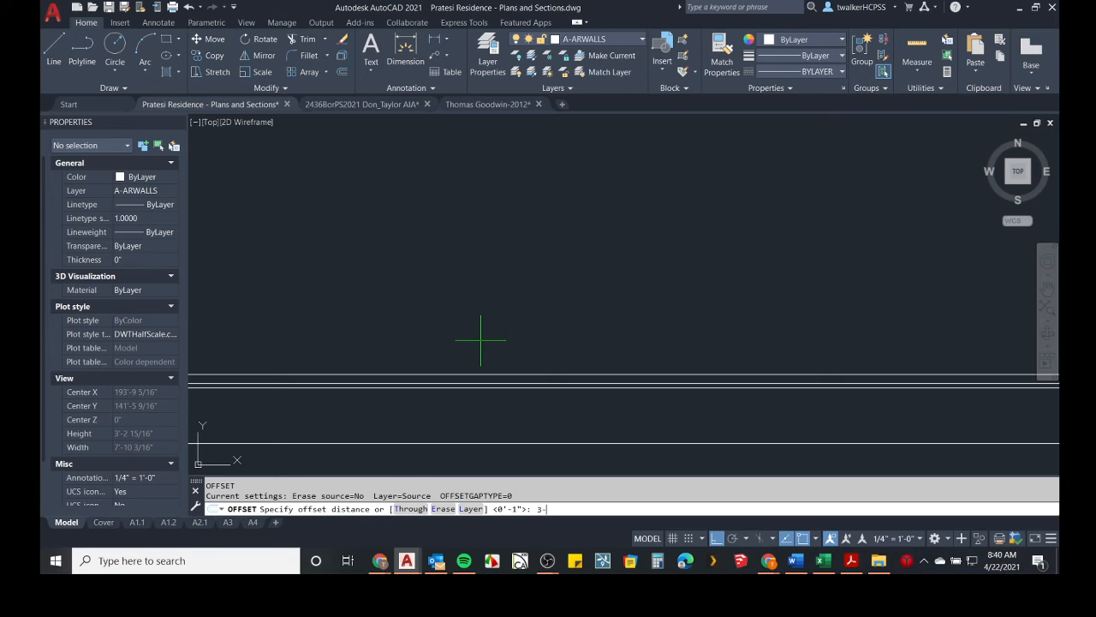
Offset the upper wall's outermost line 3-5/8" outward for the brick face.
{"action": "type", "text": "3-5/8"}
{"action": "key", "text": "Return"}
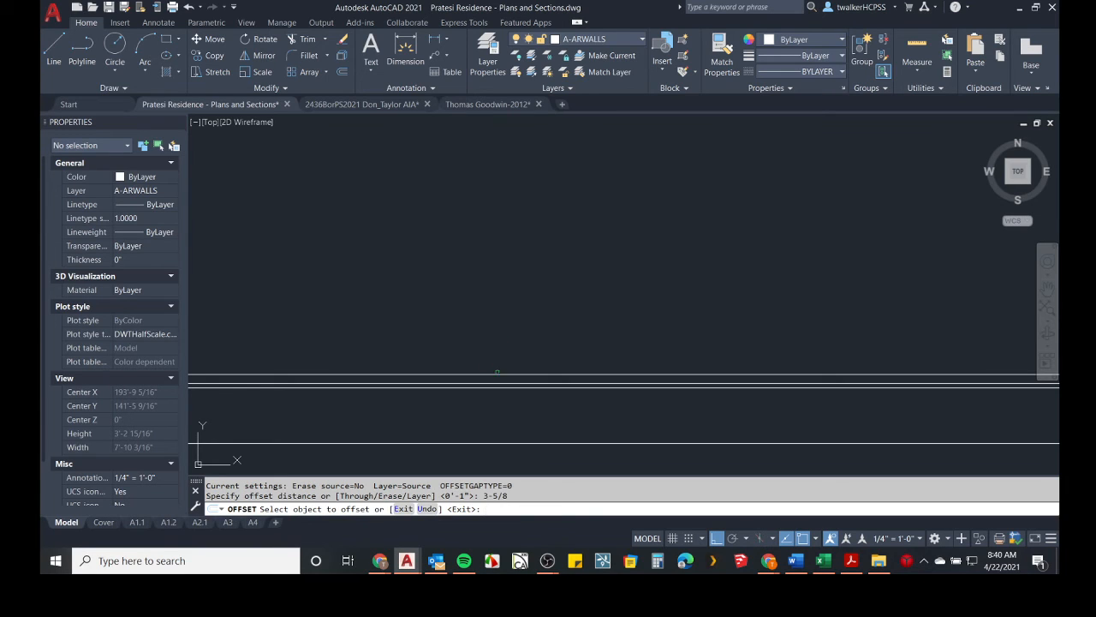
{"action": "left_click", "coordinate": [497, 373]}
{"action": "scroll", "coordinate": [489, 315], "scroll_direction": "down", "scroll_amount": 4}
{"action": "left_click", "coordinate": [489, 316]}
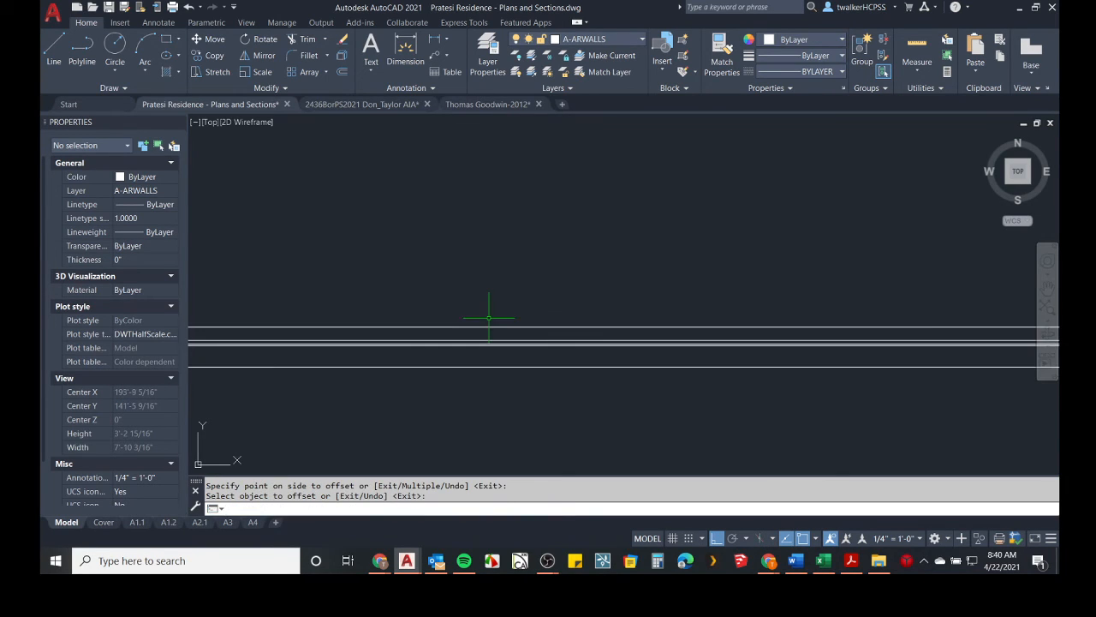
Offset the outer line of the right-hand wall 7/16" outward, away from the building.
{"action": "scroll", "coordinate": [501, 349], "scroll_direction": "up", "scroll_amount": 3}
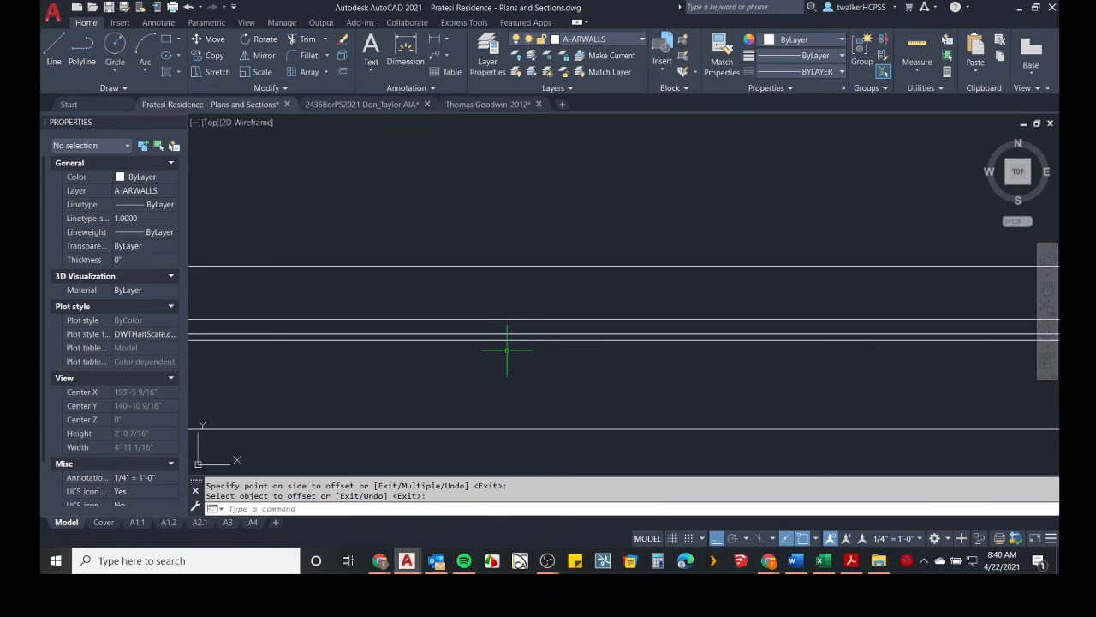
{"action": "scroll", "coordinate": [507, 349], "scroll_direction": "down", "scroll_amount": 4}
{"action": "scroll", "coordinate": [545, 342], "scroll_direction": "down", "scroll_amount": 4}
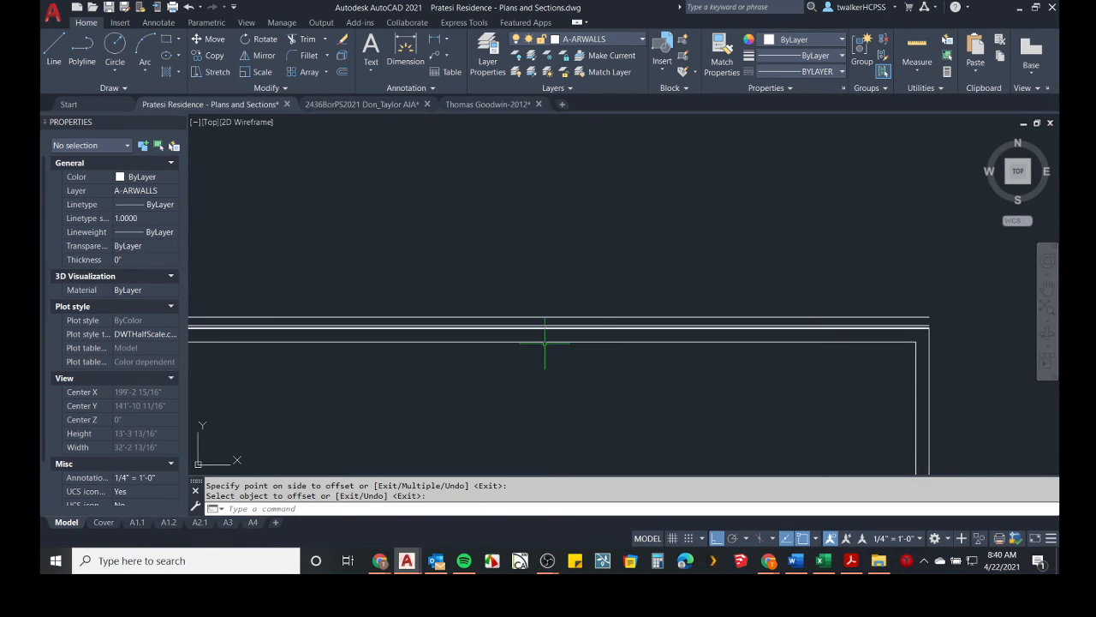
{"action": "scroll", "coordinate": [891, 350], "scroll_direction": "up", "scroll_amount": 6}
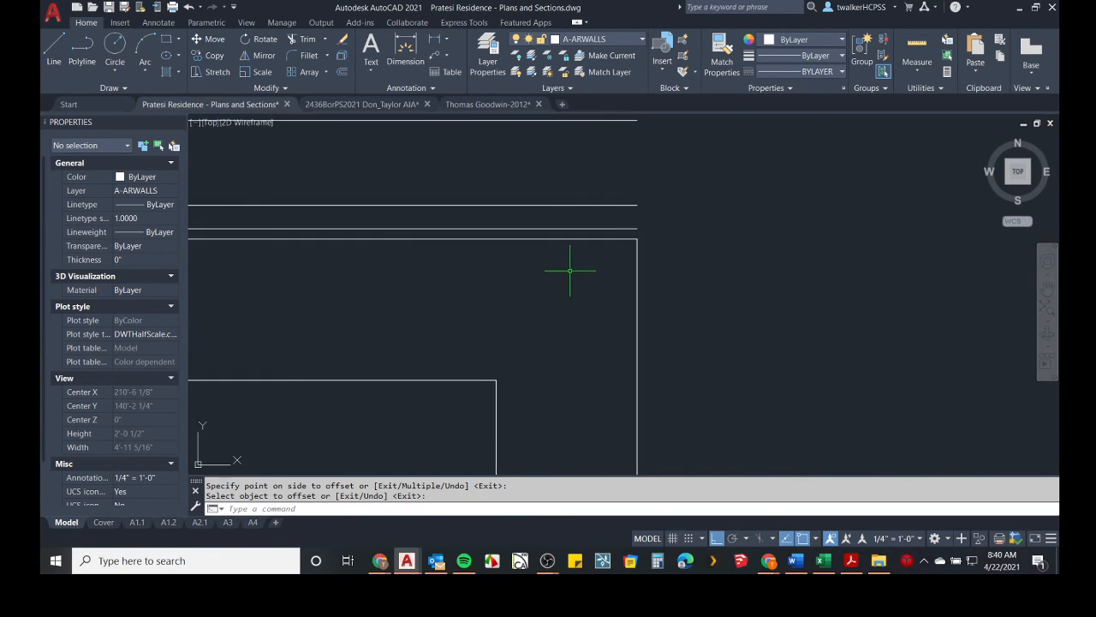
{"action": "scroll", "coordinate": [627, 284], "scroll_direction": "up", "scroll_amount": 2}
{"action": "key", "text": "Return"}
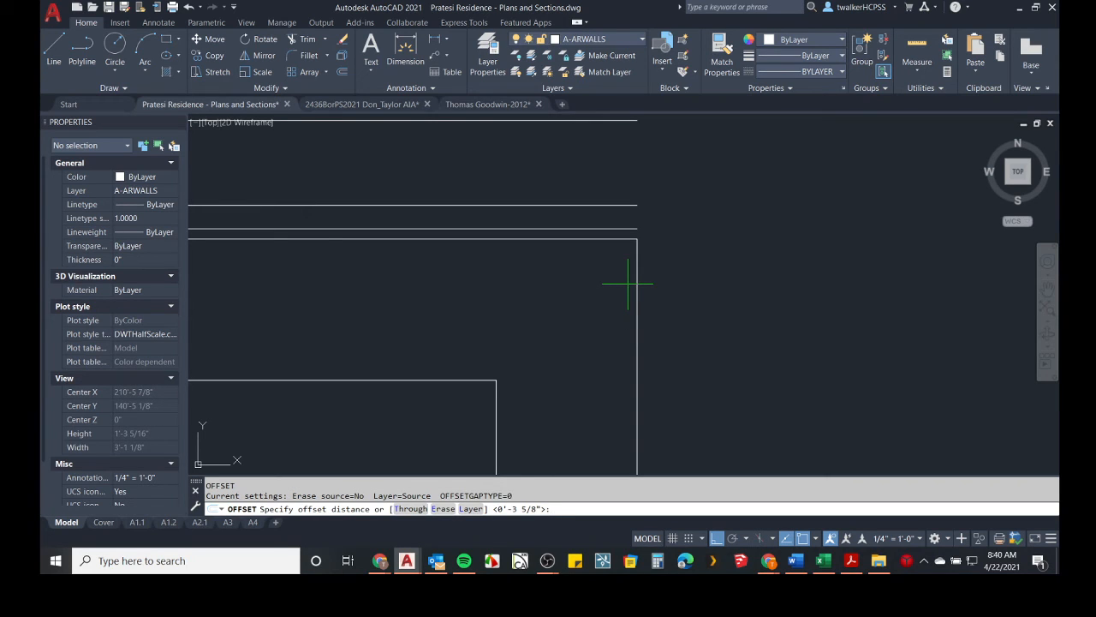
{"action": "type", "text": "7/16"}
{"action": "key", "text": "Return"}
{"action": "left_click", "coordinate": [637, 285]}
{"action": "left_click", "coordinate": [680, 287]}
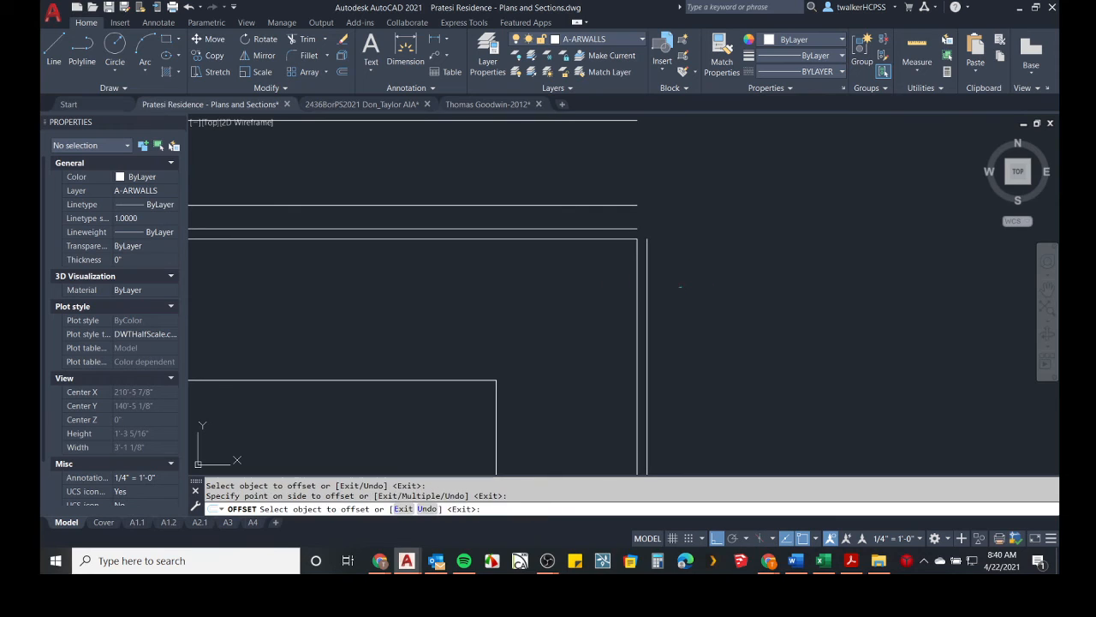
{"action": "key", "text": "Return"}
{"action": "key", "text": "Return"}
Offset the right-hand wall's new outermost line 1" further outward.
{"action": "type", "text": "1"}
{"action": "key", "text": "Return"}
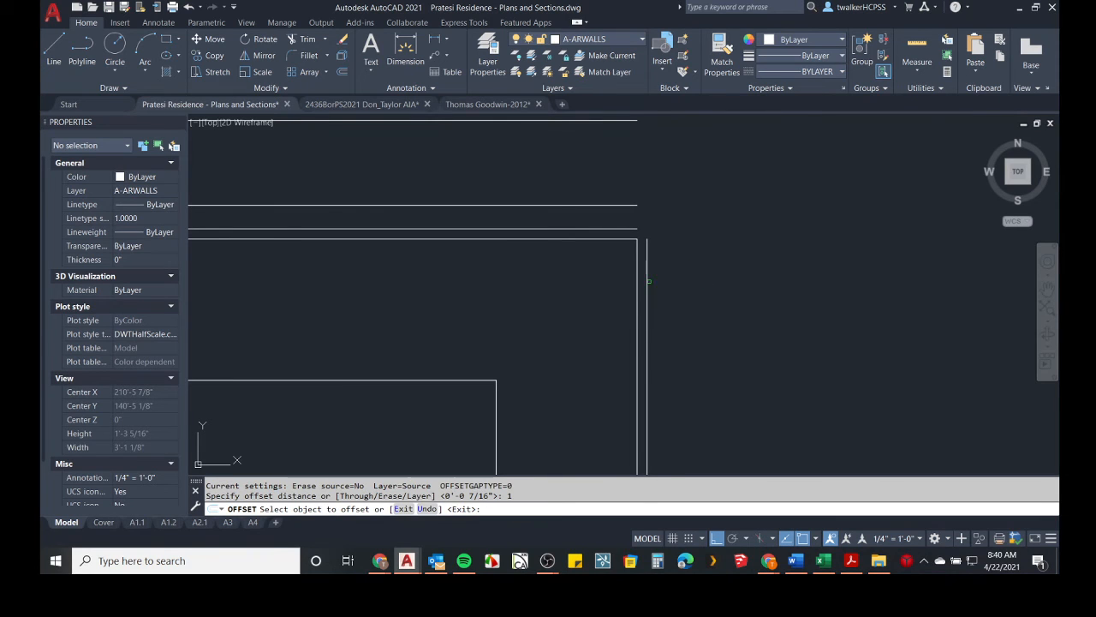
{"action": "left_click", "coordinate": [647, 281]}
{"action": "left_click", "coordinate": [706, 278]}
{"action": "key", "text": "Return"}
{"action": "key", "text": "Return"}
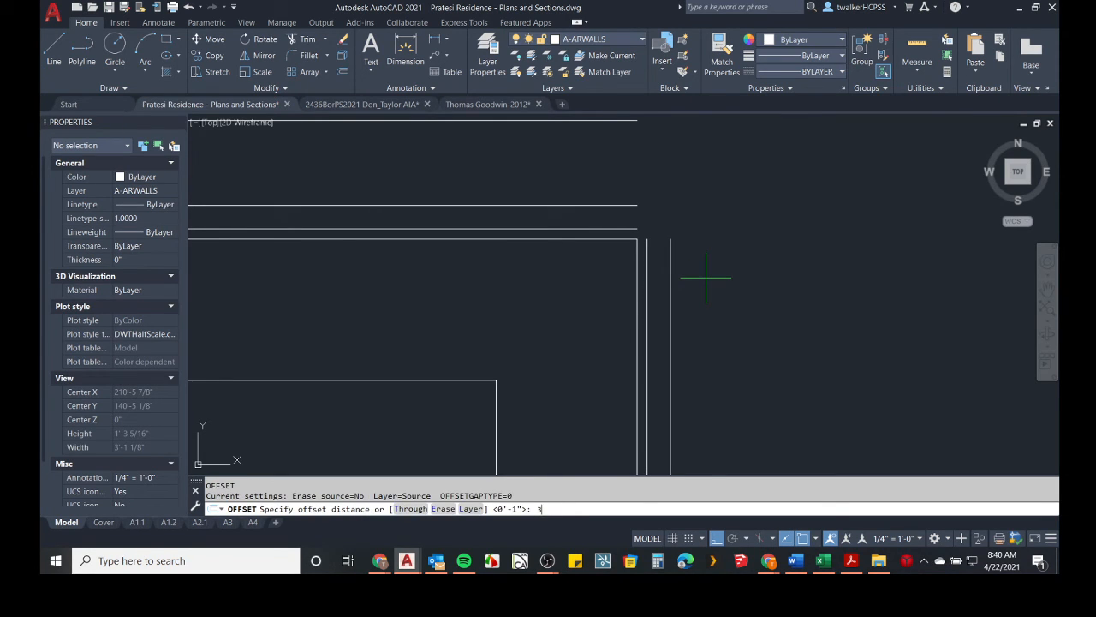
Offset the right-hand wall's outermost line 3-5/8" outward for the brick face.
{"action": "type", "text": "3-5/8"}
{"action": "key", "text": "Return"}
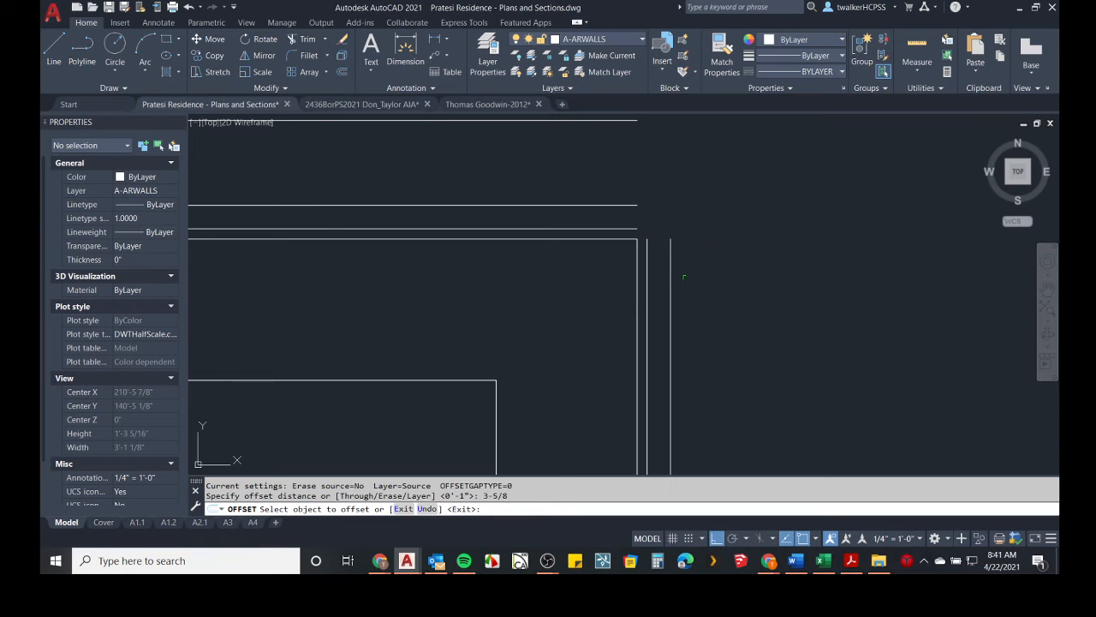
{"action": "left_click", "coordinate": [671, 279]}
{"action": "left_click", "coordinate": [720, 291]}
{"action": "key", "text": "Return"}
Fillet the outermost lines of the upper and right-hand walls into a square corner.
{"action": "middle_click_drag", "start_coordinate": [724, 298], "coordinate": [725, 353]}
{"action": "type", "text": "f"}
{"action": "key", "text": "Return"}
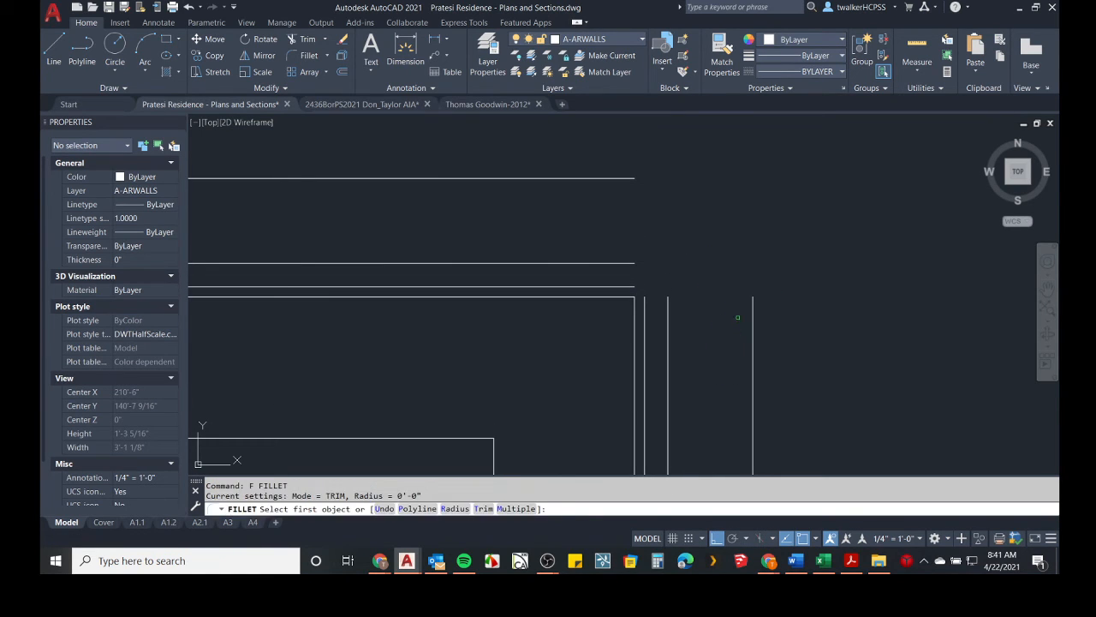
{"action": "left_click", "coordinate": [752, 310]}
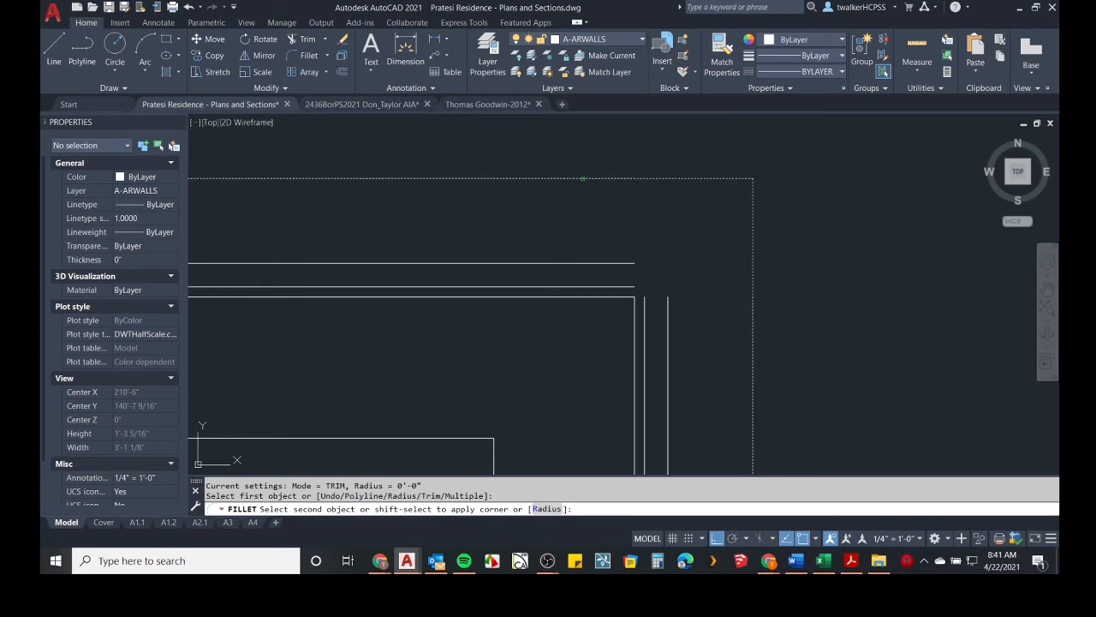
{"action": "left_click", "coordinate": [581, 178]}
Fillet the two remaining pairs of open offset lines into square corners inside the outermost corner.
{"action": "key", "text": "Return"}
{"action": "left_click", "coordinate": [668, 308]}
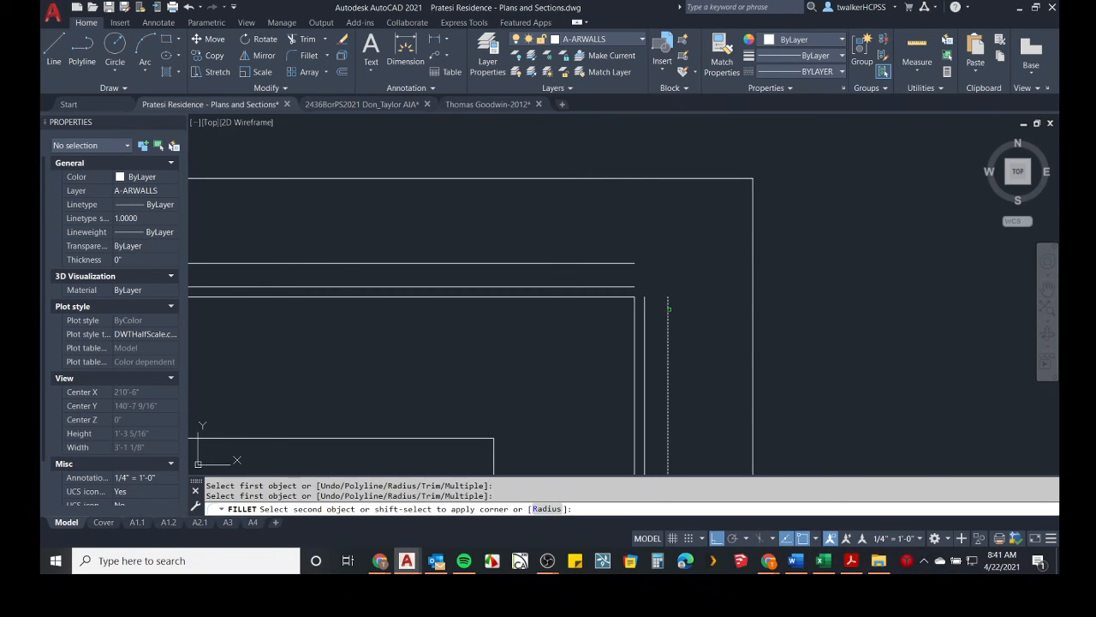
{"action": "left_click", "coordinate": [612, 264]}
{"action": "key", "text": "Return"}
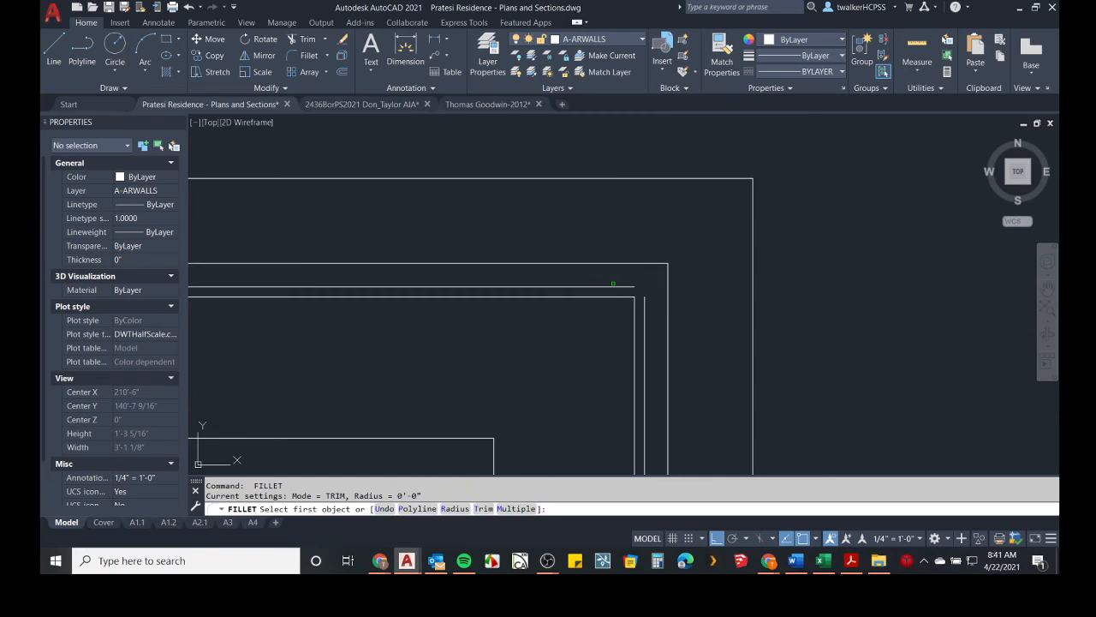
{"action": "left_click", "coordinate": [614, 286]}
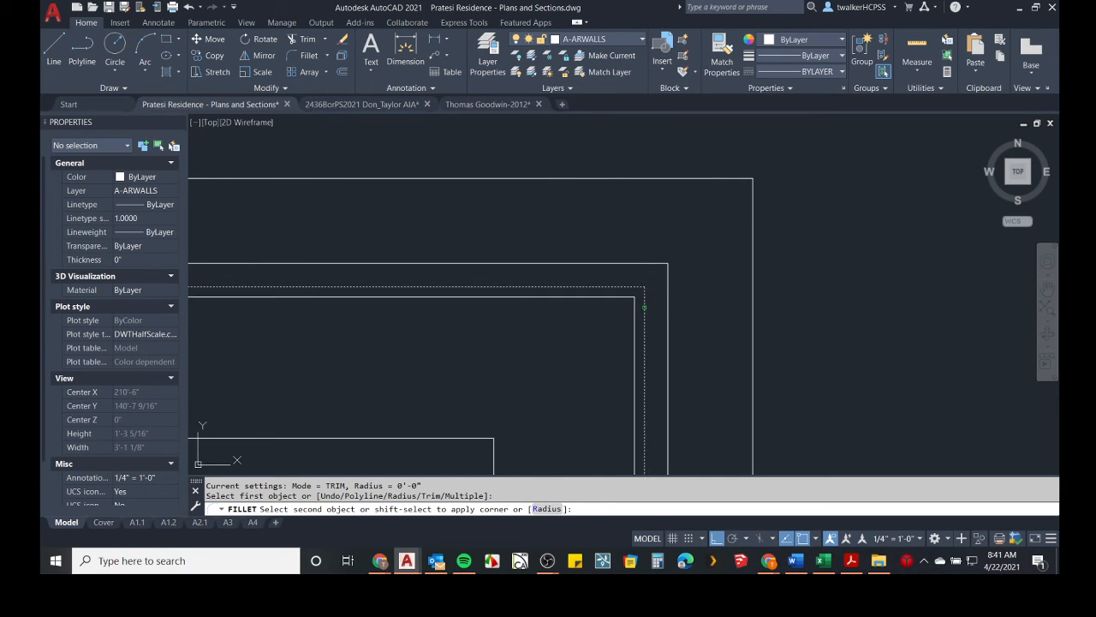
{"action": "left_click", "coordinate": [644, 307]}
{"action": "key", "text": "Return"}
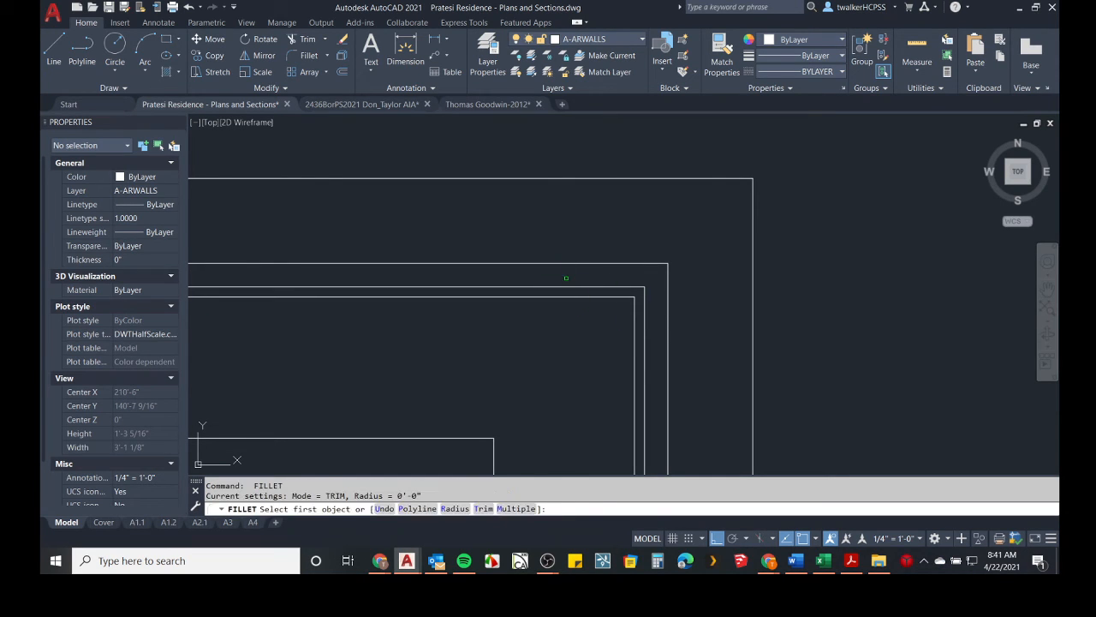
{"action": "scroll", "coordinate": [566, 277], "scroll_direction": "down", "scroll_amount": 5}
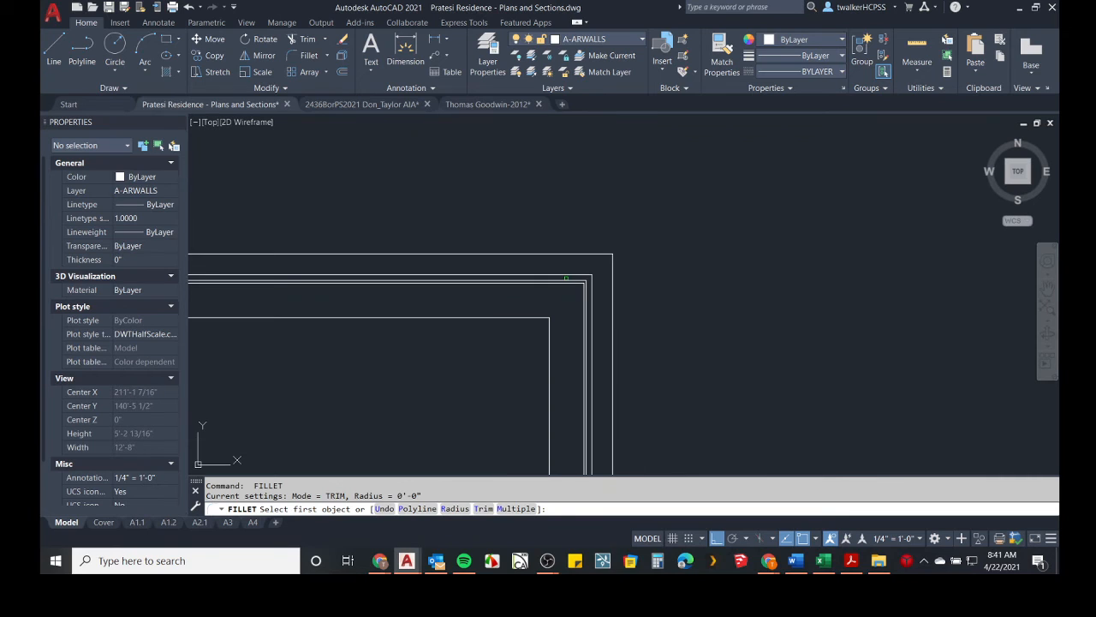
{"action": "middle_click_drag", "start_coordinate": [480, 294], "coordinate": [529, 252]}
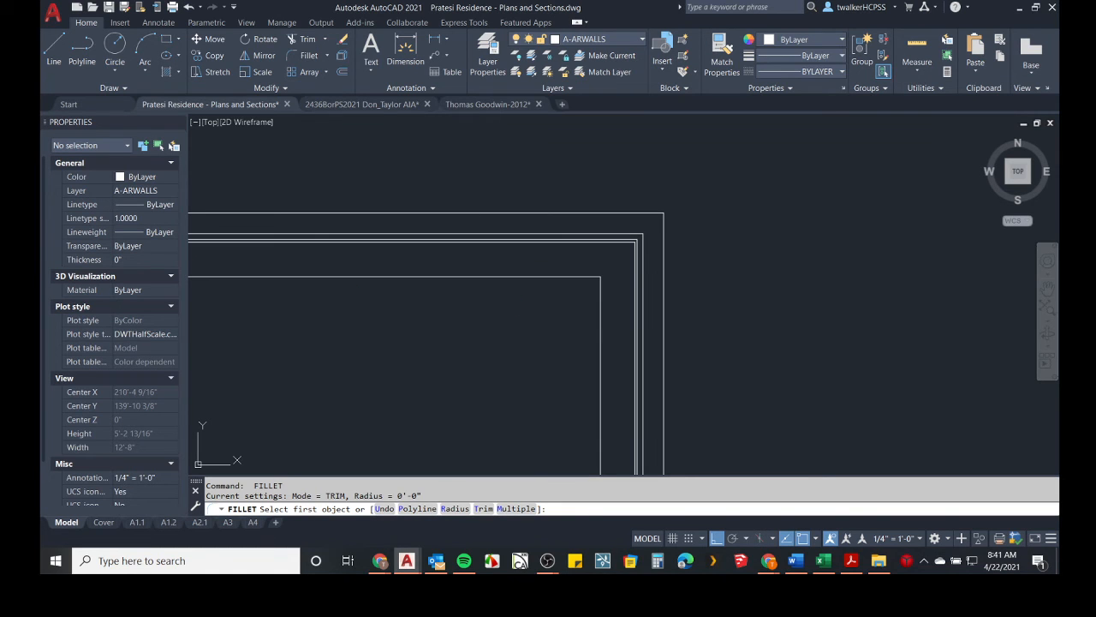
Switch to Revit and choose the Exterior - Brick on CMU type for the new walls.
{"action": "key", "text": "alt+Tab"}
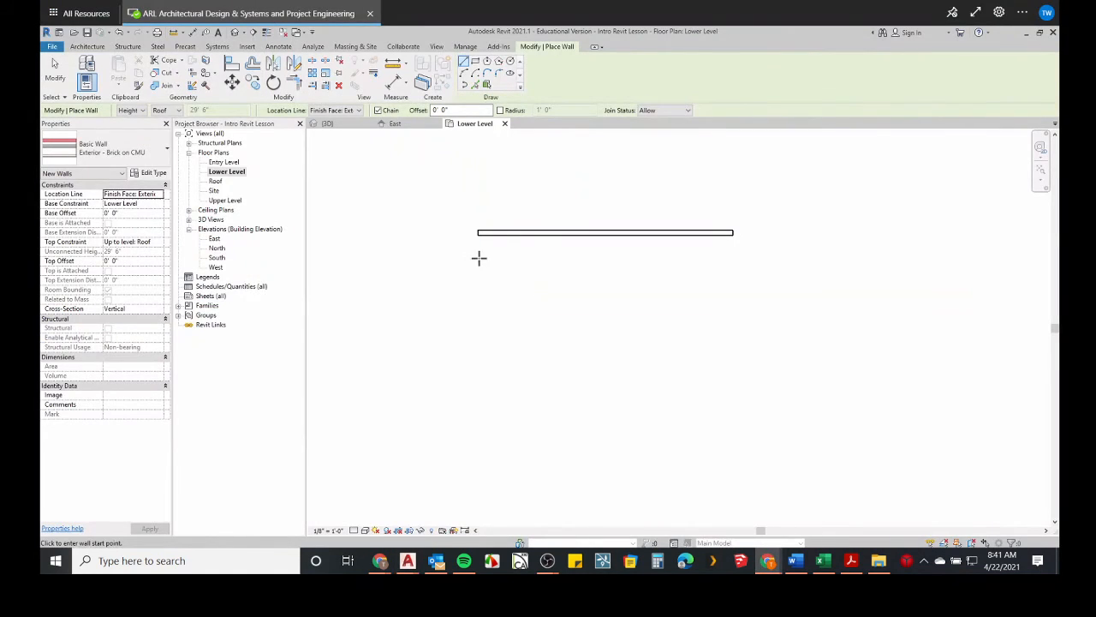
{"action": "left_click", "coordinate": [96, 151]}
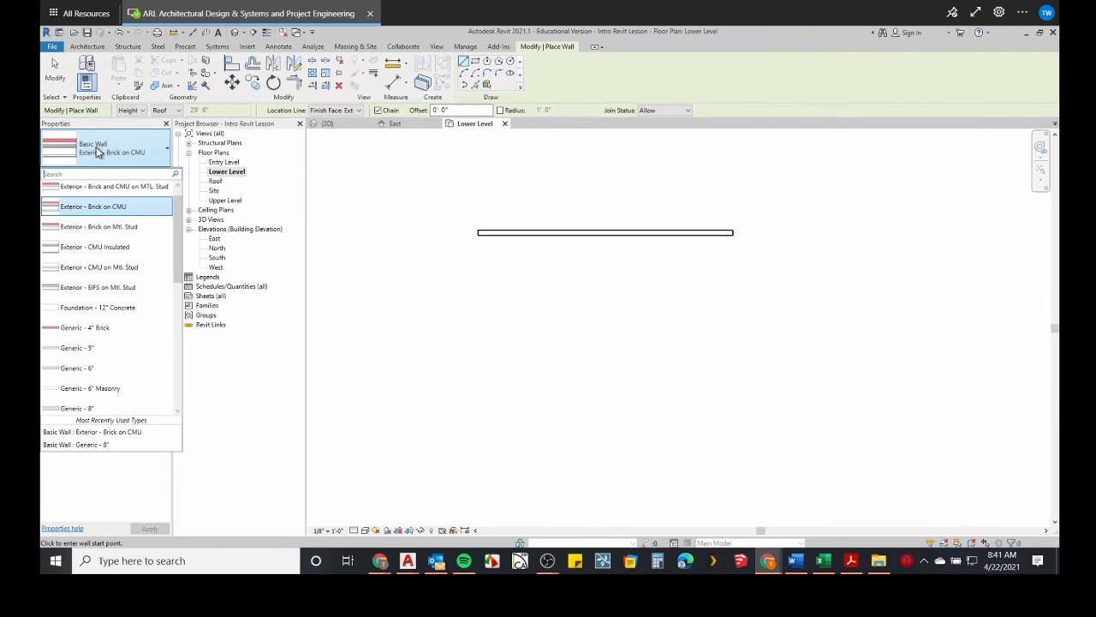
{"action": "mouse_move", "coordinate": [96, 212]}
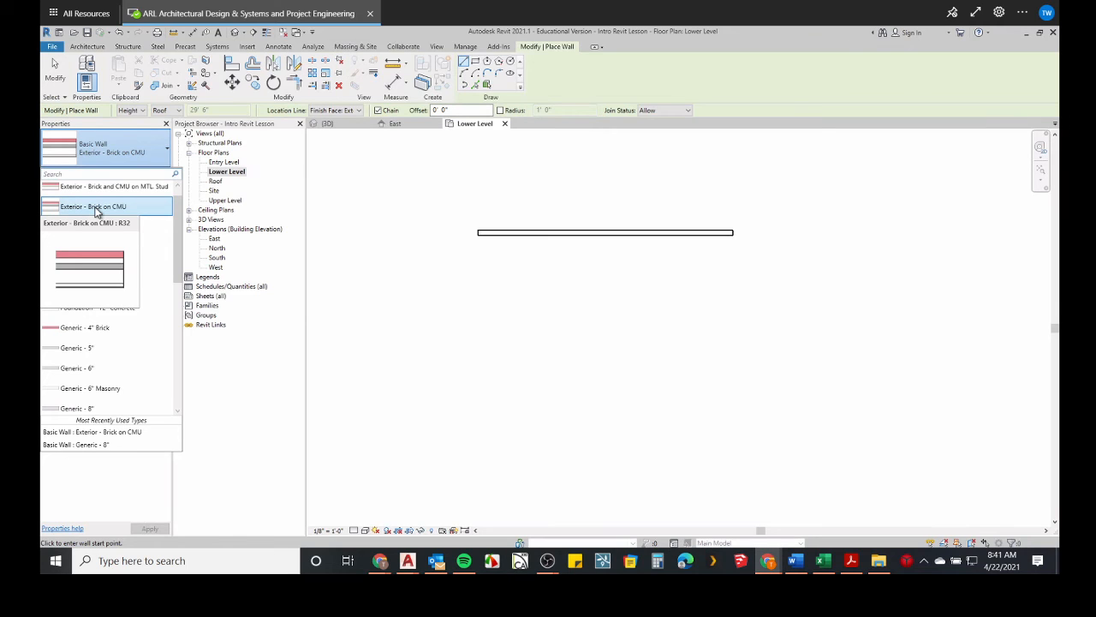
{"action": "left_click", "coordinate": [93, 209]}
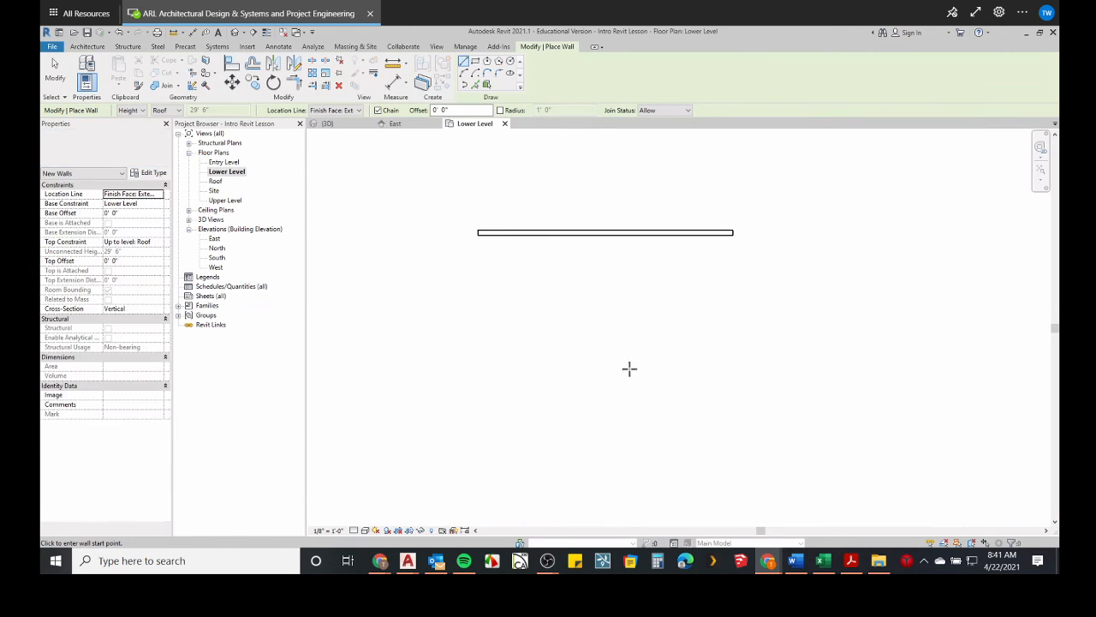
Draw a horizontal Exterior - Brick on CMU wall about 30'-0" long below the existing wall in the Lower Level plan.
{"action": "left_click", "coordinate": [87, 46]}
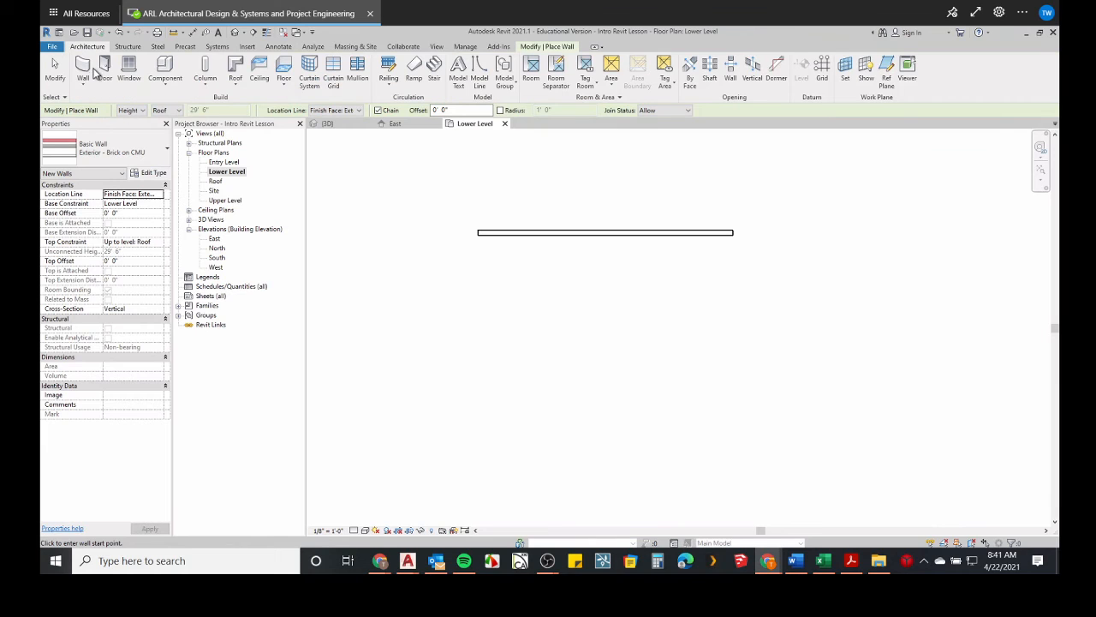
{"action": "left_click", "coordinate": [93, 72]}
{"action": "left_click", "coordinate": [491, 277]}
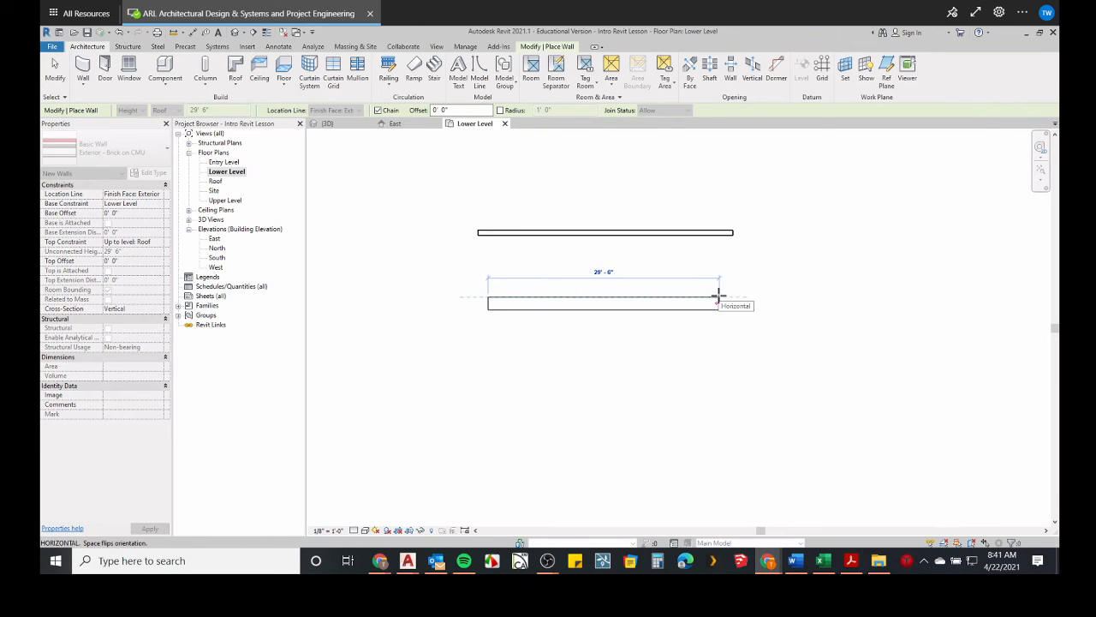
{"action": "left_click", "coordinate": [722, 296]}
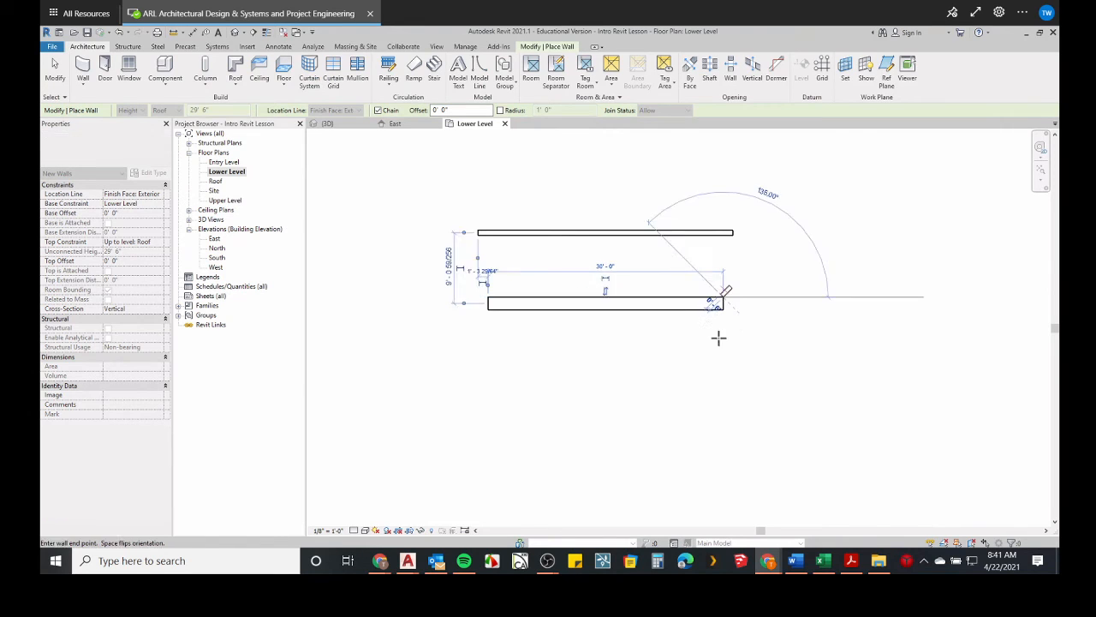
Draw three more 30'-0" Exterior - Brick on CMU walls down, across and back up to close the square.
{"action": "middle_click_drag", "start_coordinate": [736, 378], "coordinate": [727, 343]}
{"action": "scroll", "coordinate": [727, 343], "scroll_direction": "up", "scroll_amount": 1}
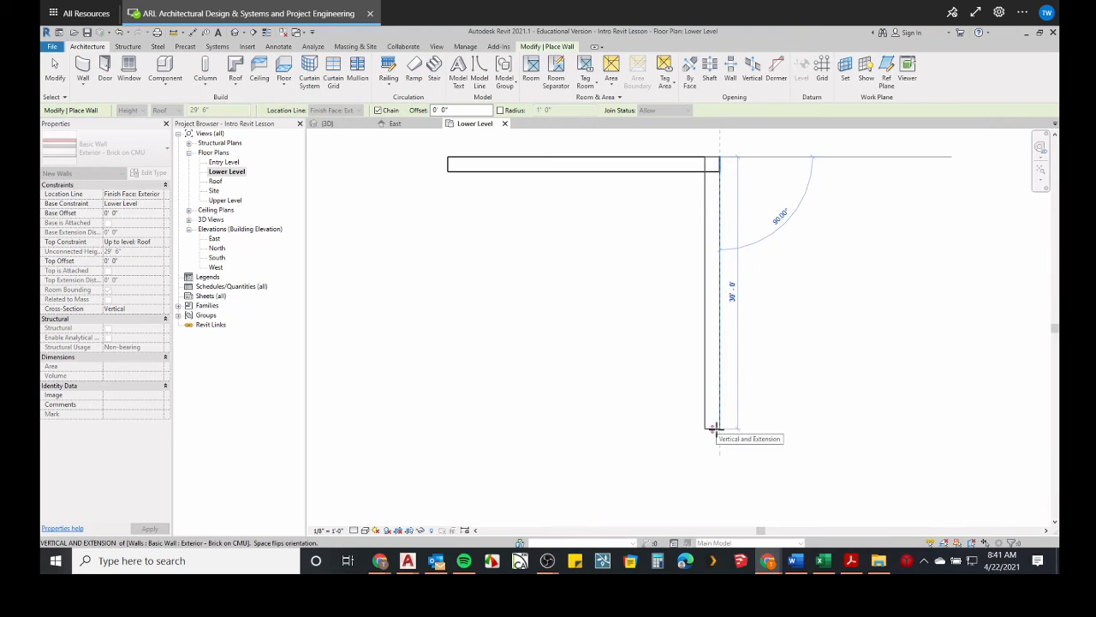
{"action": "left_click", "coordinate": [713, 428]}
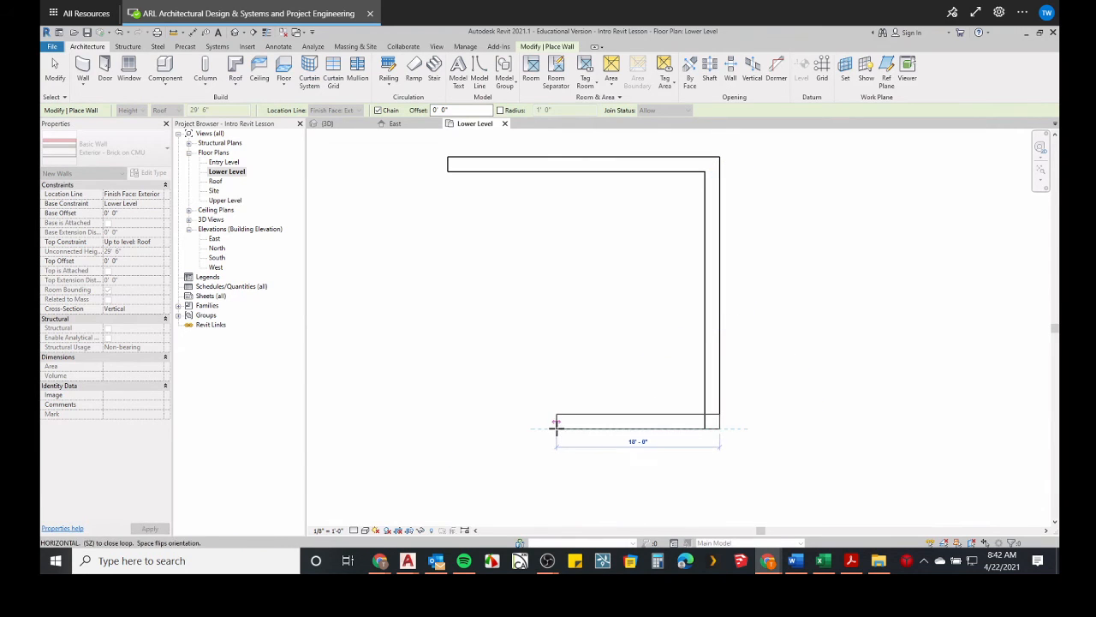
{"action": "type", "text": "30"}
{"action": "key", "text": "Return"}
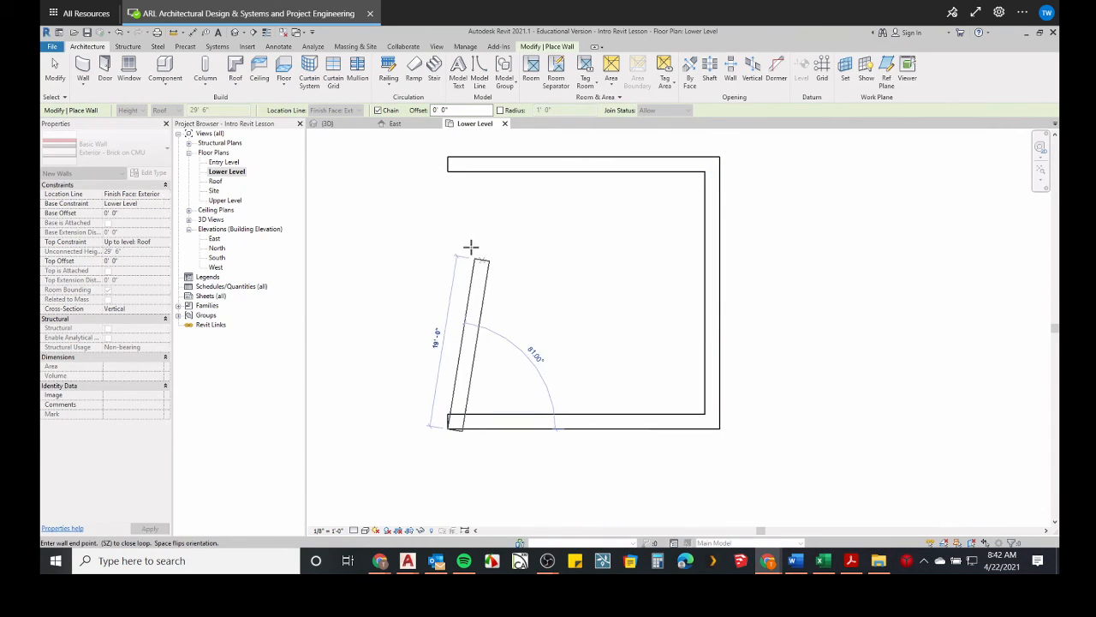
{"action": "type", "text": "30"}
{"action": "key", "text": "Return"}
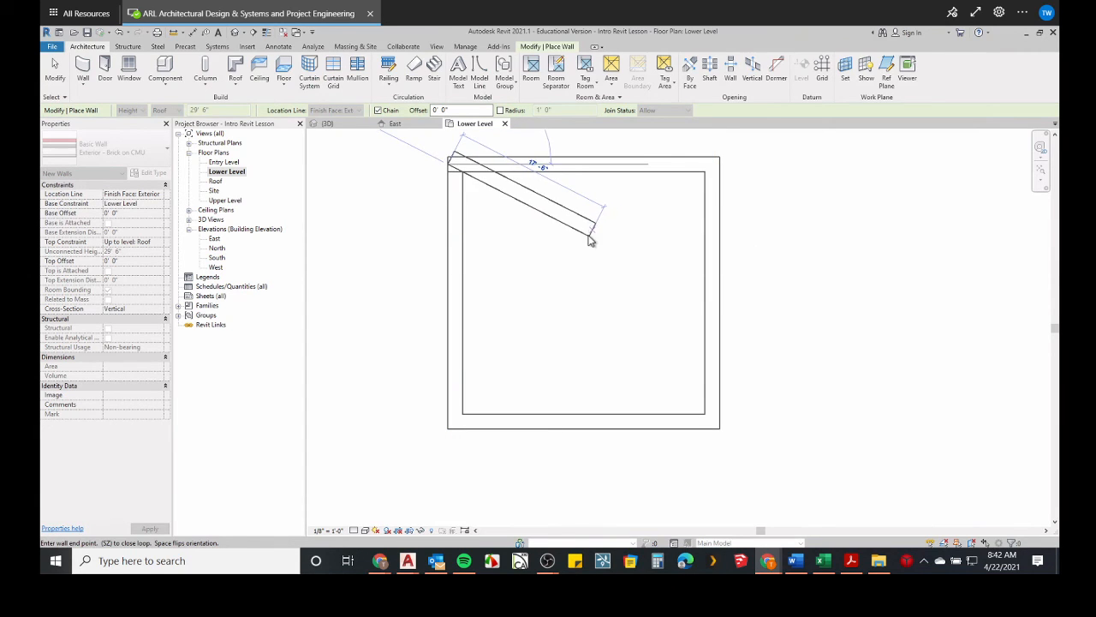
{"action": "key", "text": "Escape"}
Inspect the layer preview in the Exterior - Brick on CMU type properties and close them without changes.
{"action": "middle_click_drag", "start_coordinate": [579, 227], "coordinate": [564, 243]}
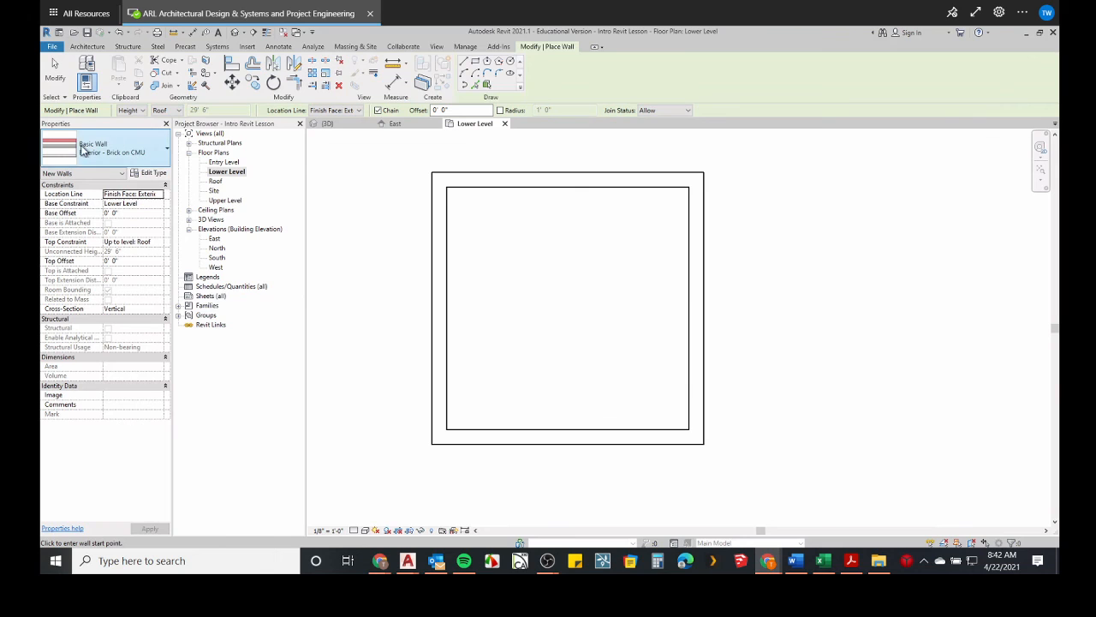
{"action": "left_click", "coordinate": [151, 172]}
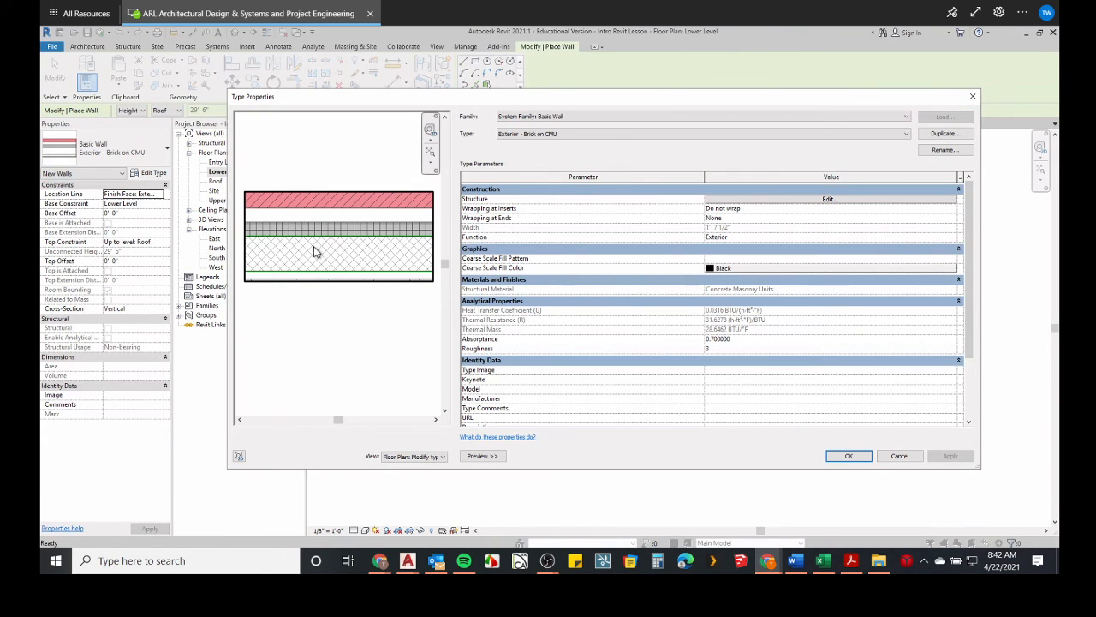
{"action": "left_click", "coordinate": [970, 98]}
Set the Lower Level plan's detail level to Medium and examine the wall layers at the square's upper-right corner.
{"action": "scroll", "coordinate": [622, 203], "scroll_direction": "up", "scroll_amount": 4}
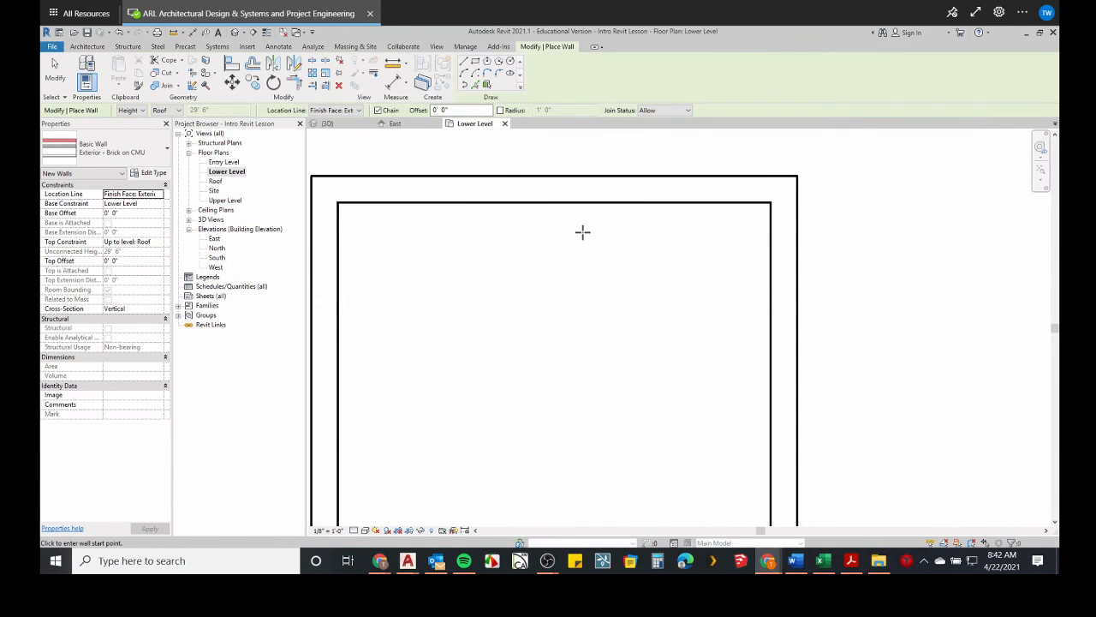
{"action": "left_click", "coordinate": [355, 531]}
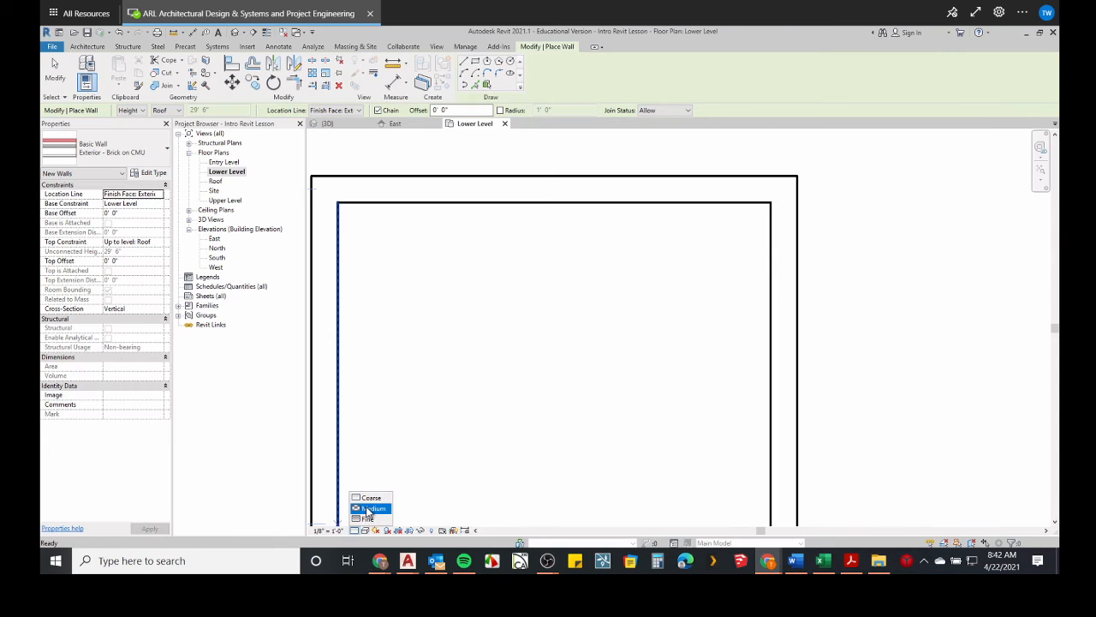
{"action": "left_click", "coordinate": [368, 510]}
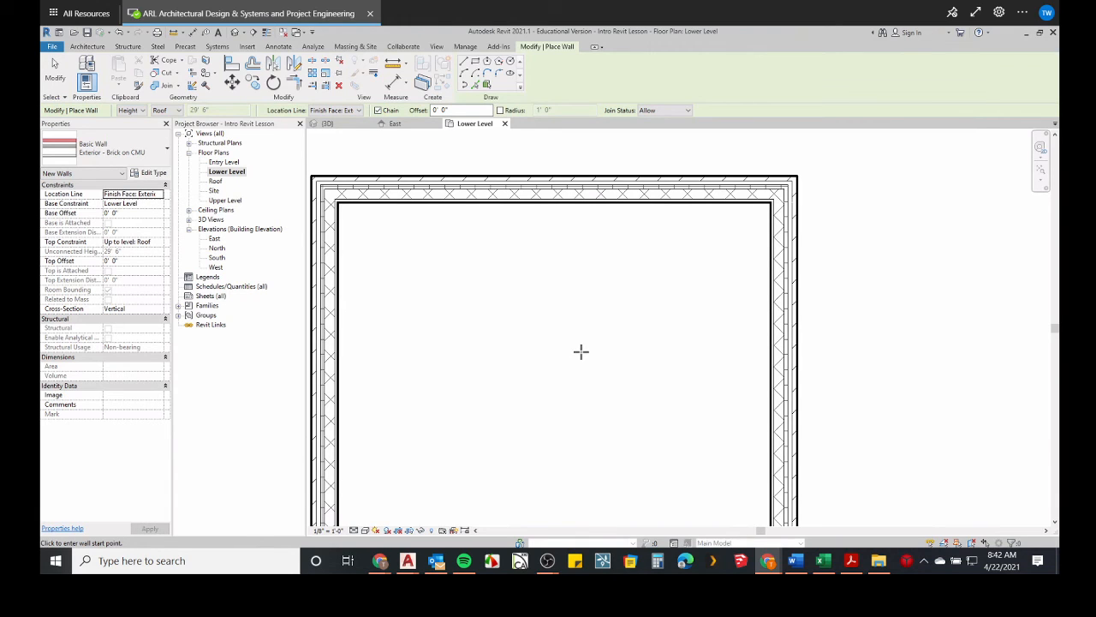
{"action": "scroll", "coordinate": [619, 340], "scroll_direction": "up", "scroll_amount": 2}
{"action": "middle_click_drag", "start_coordinate": [619, 340], "coordinate": [447, 412]}
{"action": "scroll", "coordinate": [662, 246], "scroll_direction": "up", "scroll_amount": 5}
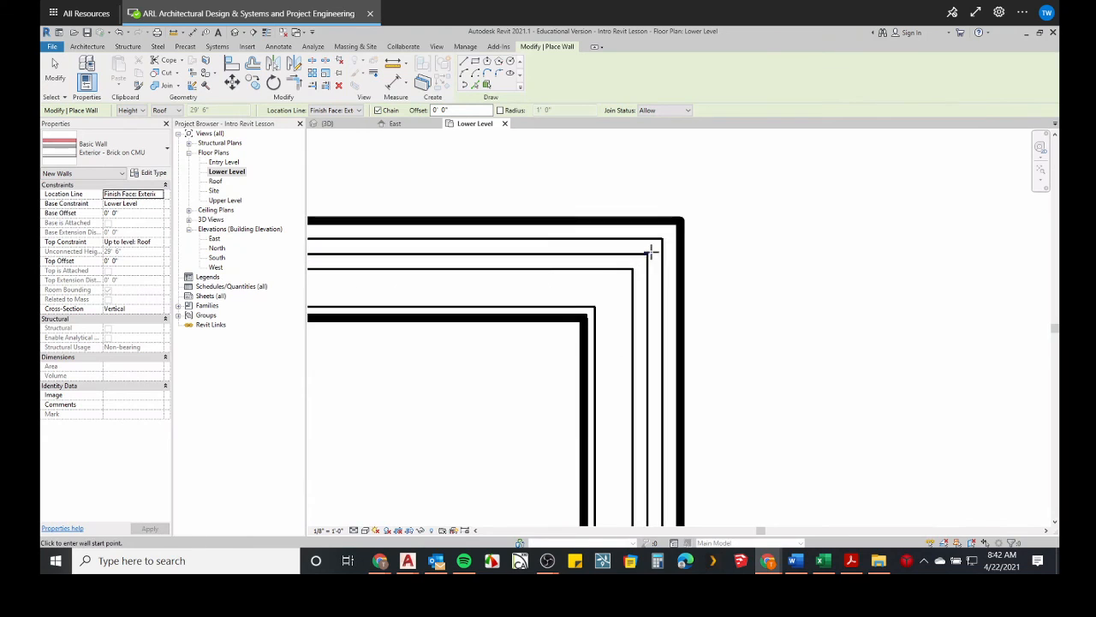
Switch to the Pratesi Residence drawing in AutoCAD to compare its layered wall corner, and return to Revit.
{"action": "mouse_move", "coordinate": [406, 561]}
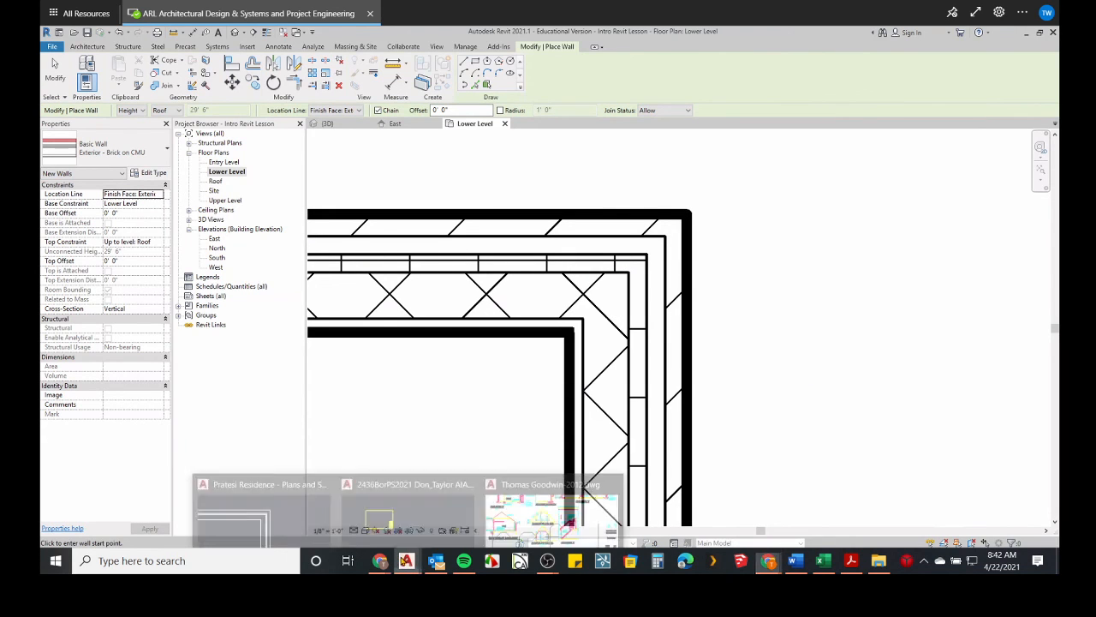
{"action": "left_click", "coordinate": [261, 512]}
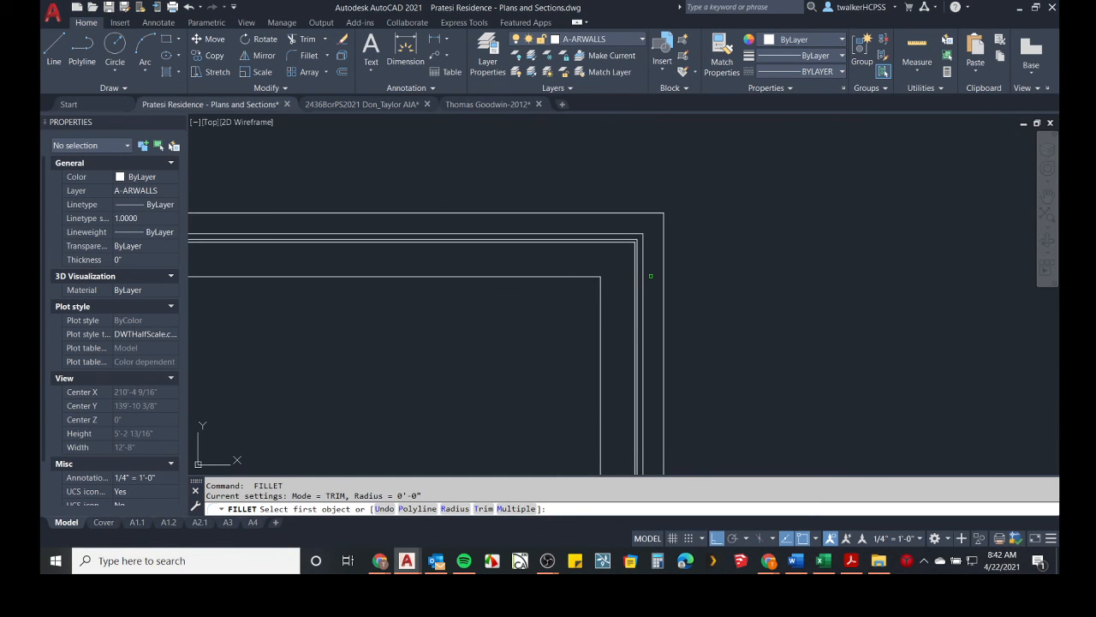
{"action": "key", "text": "alt+Tab"}
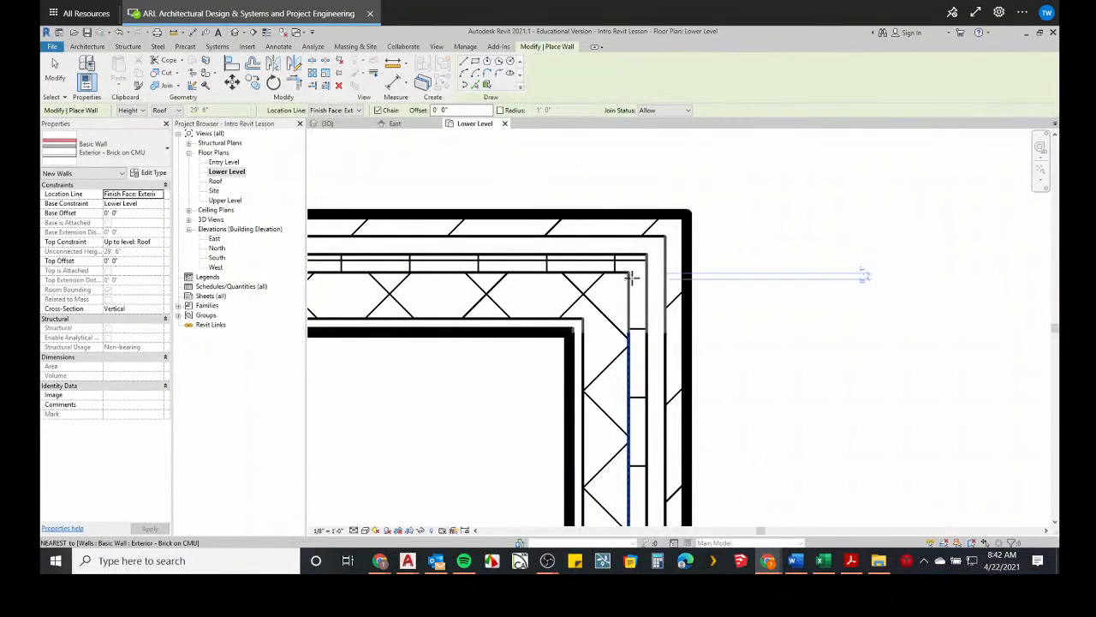
{"action": "scroll", "coordinate": [631, 276], "scroll_direction": "down", "scroll_amount": 3}
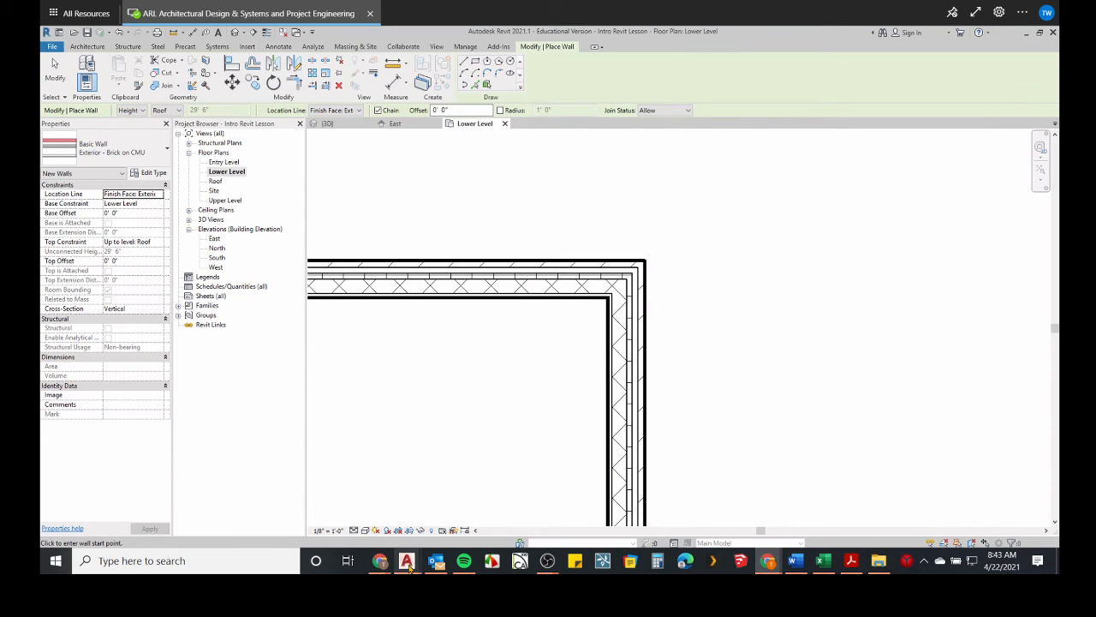
Switch to the Pratesi Residence drawing in AutoCAD, cancel the Fillet command and erase the layered practice wall corner.
{"action": "mouse_move", "coordinate": [410, 568]}
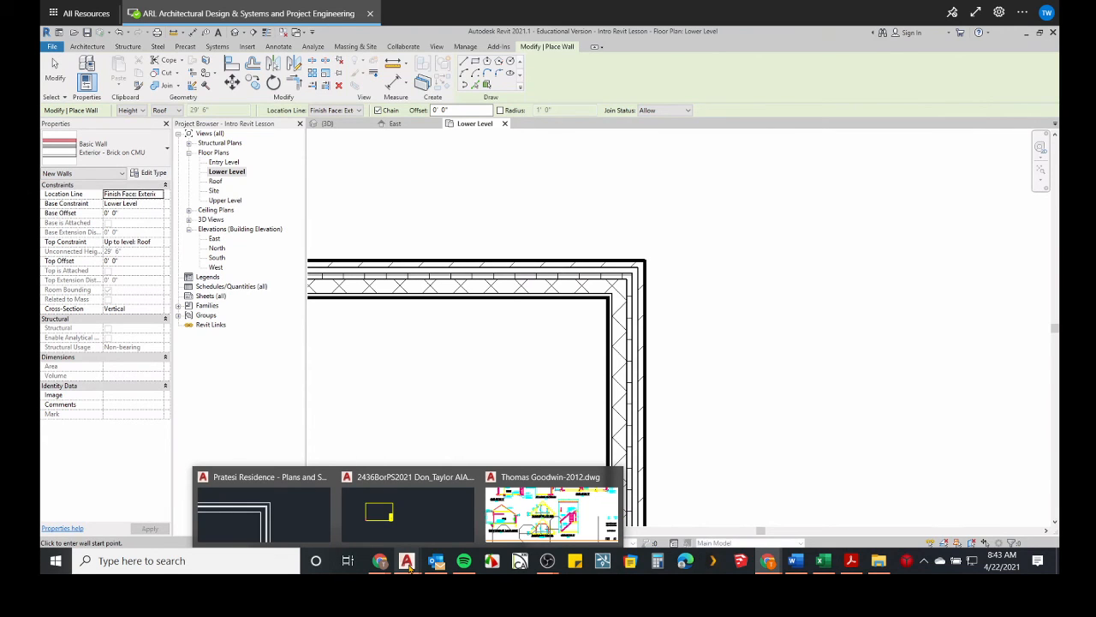
{"action": "left_click", "coordinate": [261, 507]}
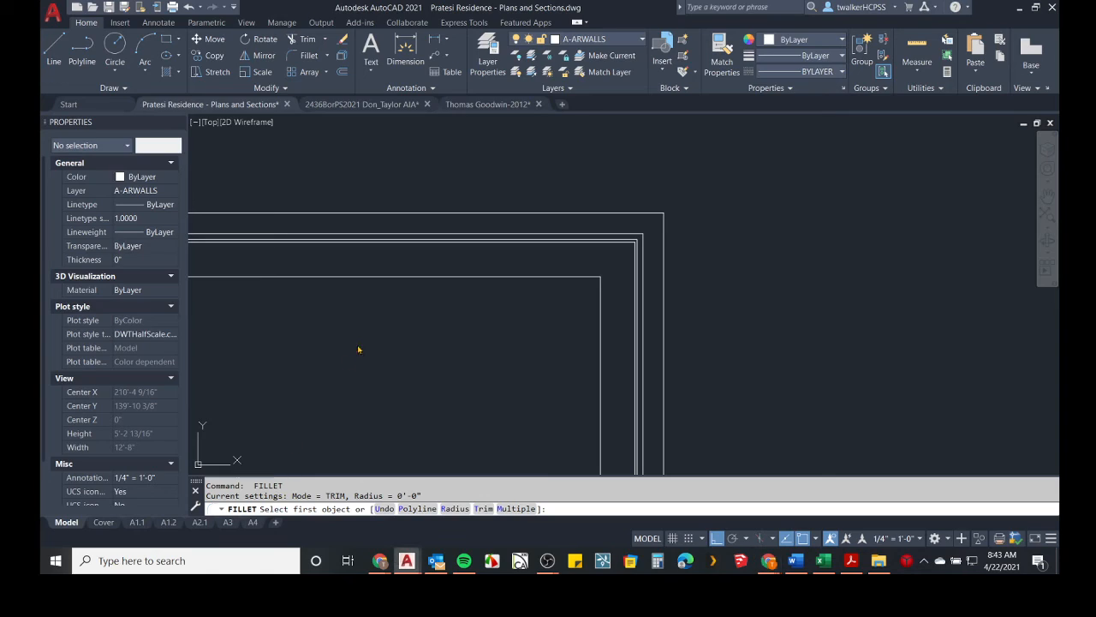
{"action": "key", "text": "Escape"}
{"action": "left_click", "coordinate": [648, 191]}
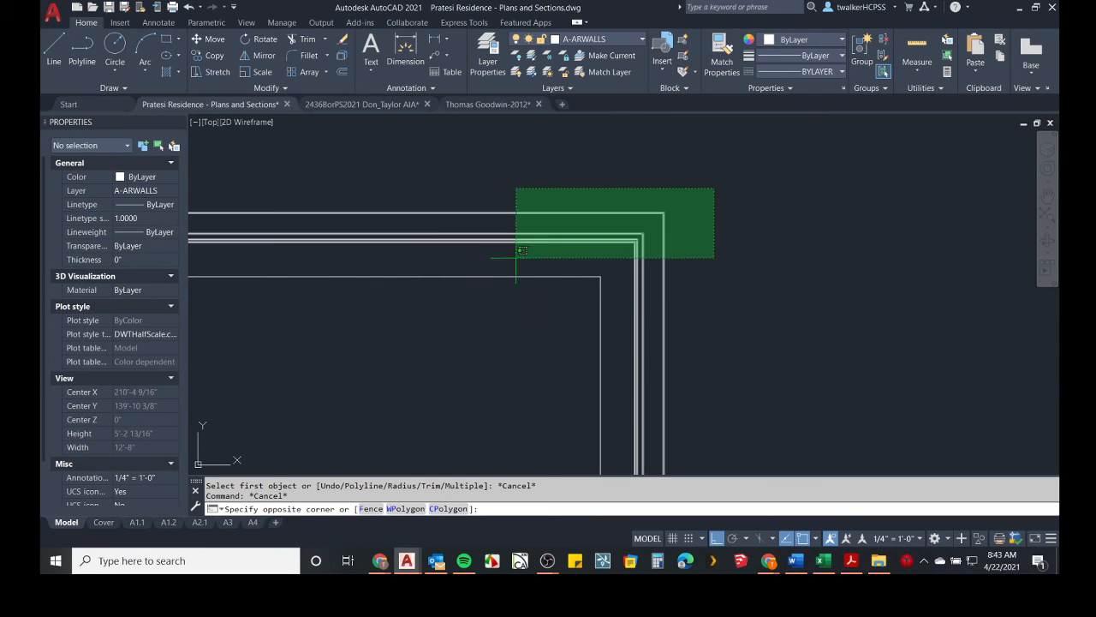
{"action": "left_click", "coordinate": [432, 315]}
{"action": "key", "text": "Delete"}
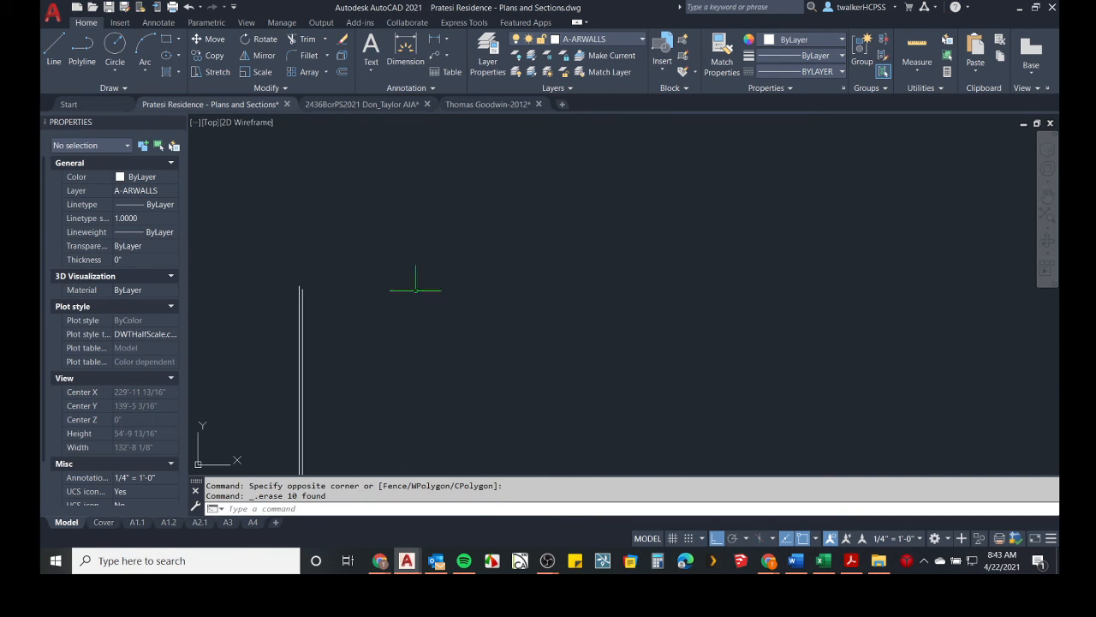
Erase the remaining practice wall lines to the right of the first floor plan.
{"action": "middle_click_drag", "start_coordinate": [421, 286], "coordinate": [798, 345]}
{"action": "scroll", "coordinate": [797, 345], "scroll_direction": "down", "scroll_amount": 2}
{"action": "left_click", "coordinate": [796, 349]}
{"action": "middle_click_drag", "start_coordinate": [731, 440], "coordinate": [701, 351]}
{"action": "scroll", "coordinate": [691, 352], "scroll_direction": "up", "scroll_amount": 2}
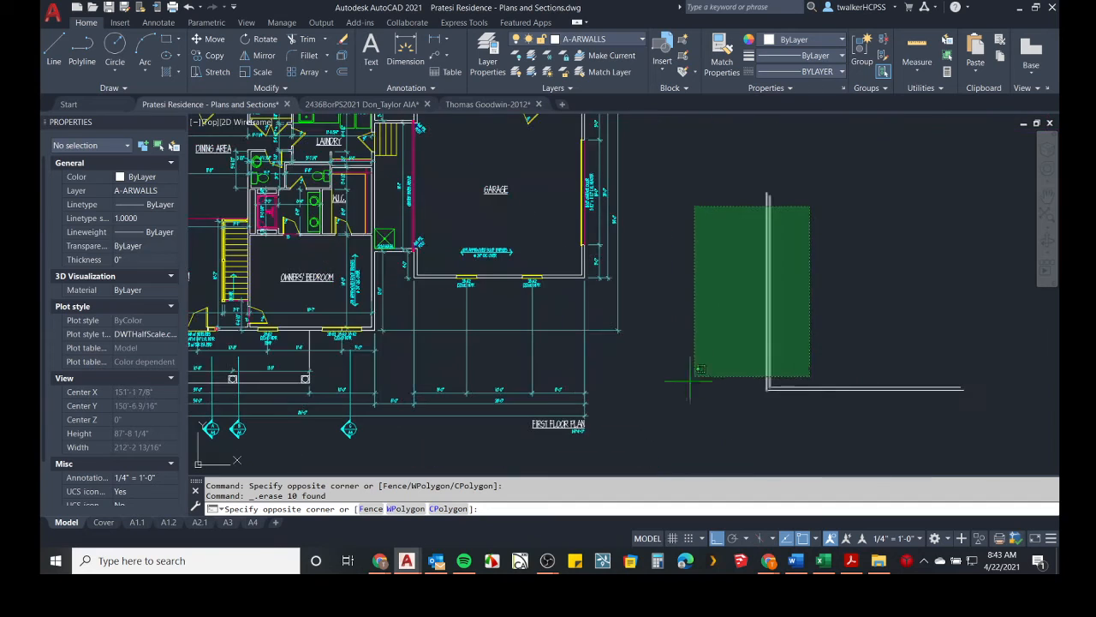
{"action": "left_click", "coordinate": [690, 395]}
{"action": "key", "text": "Delete"}
Examine the double-line exterior walls around the bedroom corner and across the first floor plan.
{"action": "scroll", "coordinate": [734, 343], "scroll_direction": "down", "scroll_amount": 3}
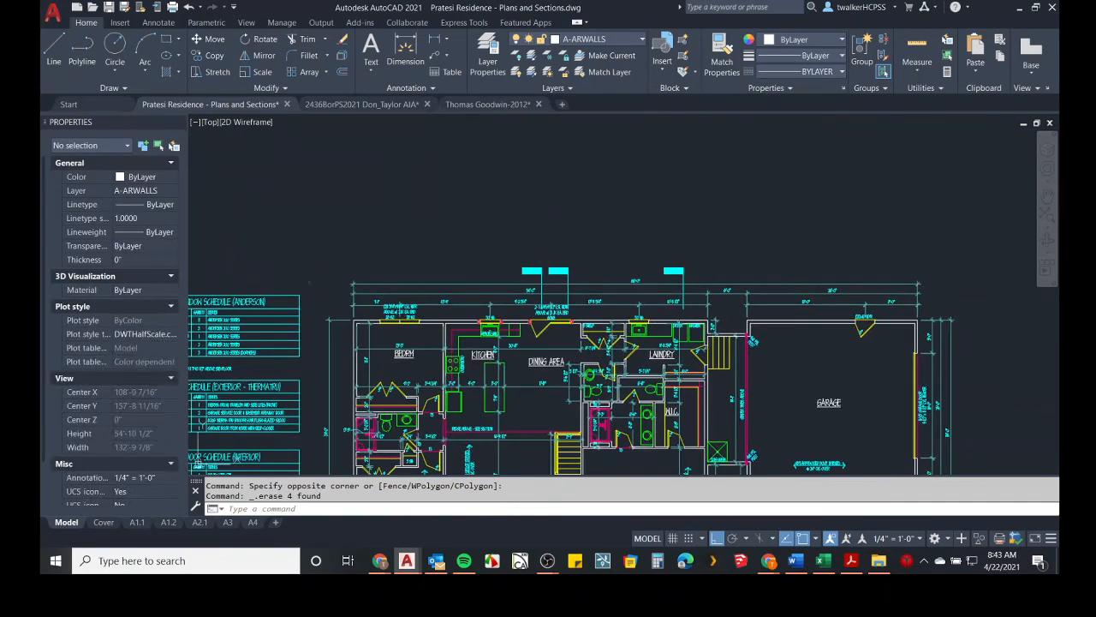
{"action": "scroll", "coordinate": [418, 358], "scroll_direction": "up", "scroll_amount": 5}
{"action": "scroll", "coordinate": [501, 302], "scroll_direction": "up", "scroll_amount": 3}
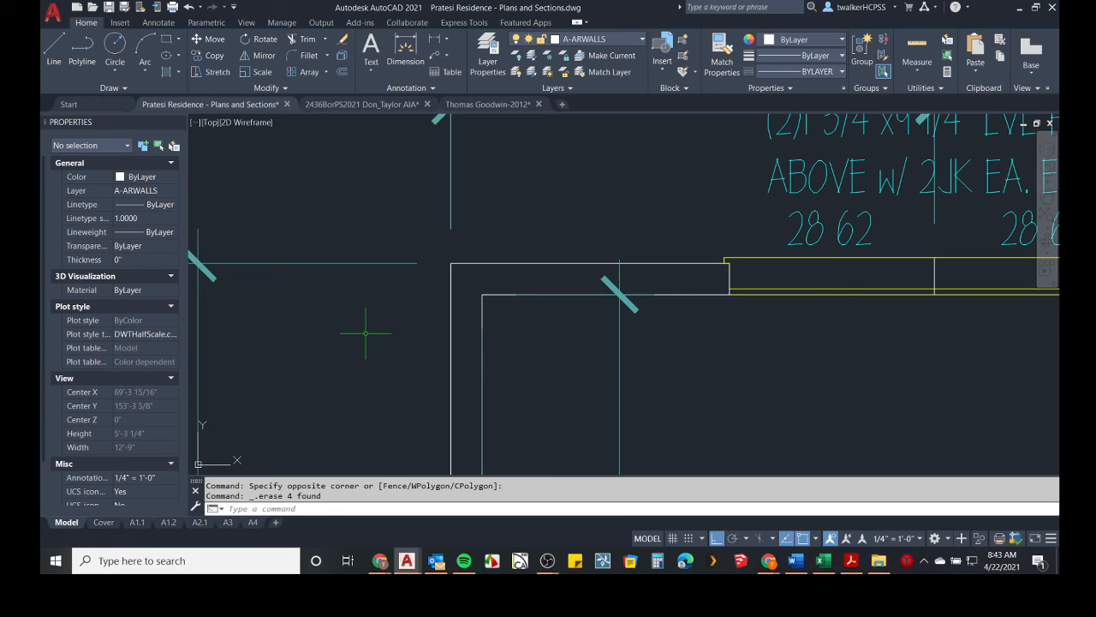
{"action": "scroll", "coordinate": [674, 337], "scroll_direction": "down", "scroll_amount": 2}
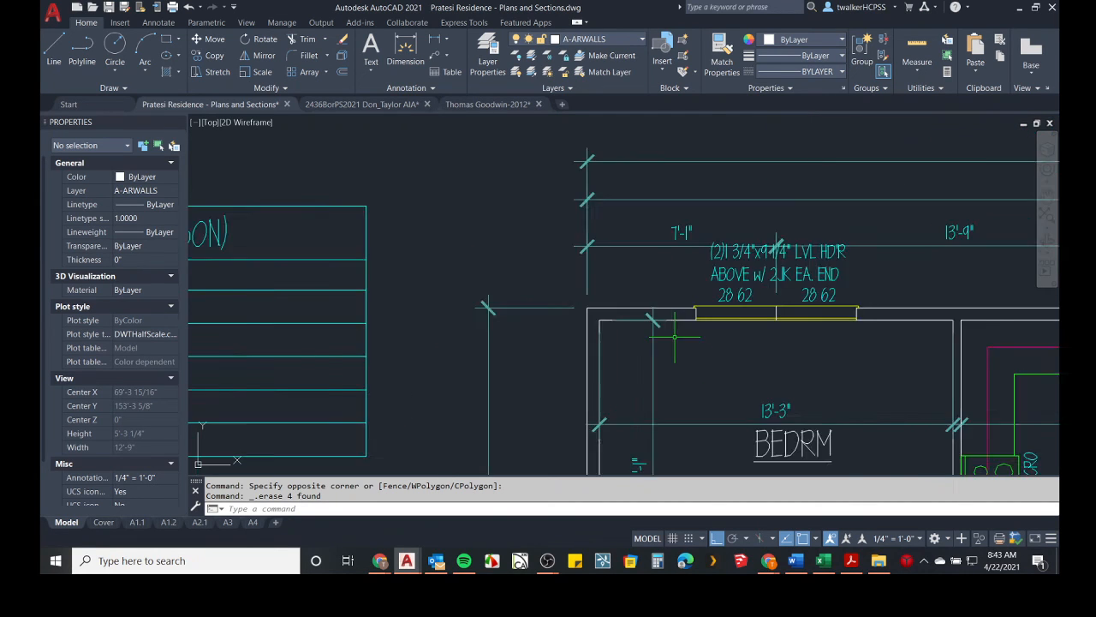
{"action": "scroll", "coordinate": [674, 337], "scroll_direction": "down", "scroll_amount": 2}
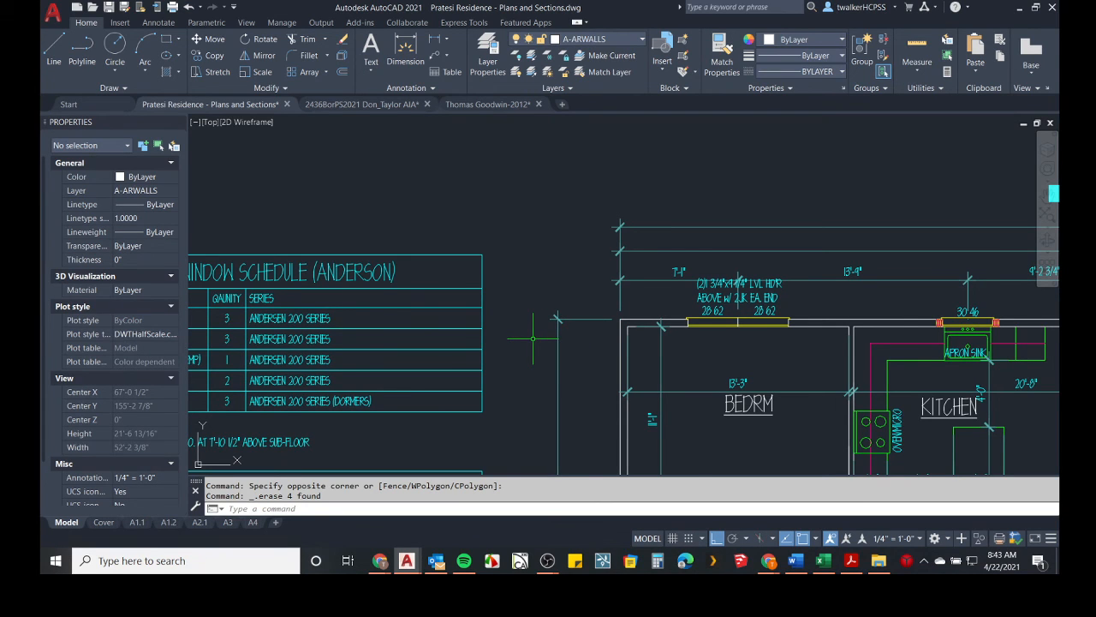
{"action": "scroll", "coordinate": [532, 338], "scroll_direction": "down", "scroll_amount": 2}
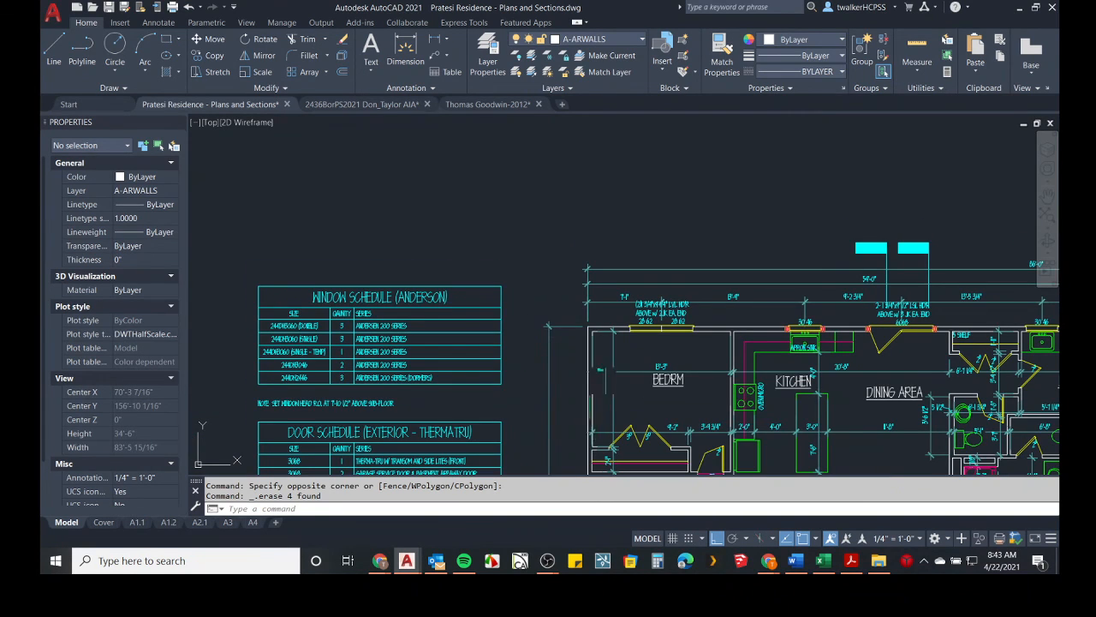
{"action": "middle_click_drag", "start_coordinate": [533, 339], "coordinate": [353, 221]}
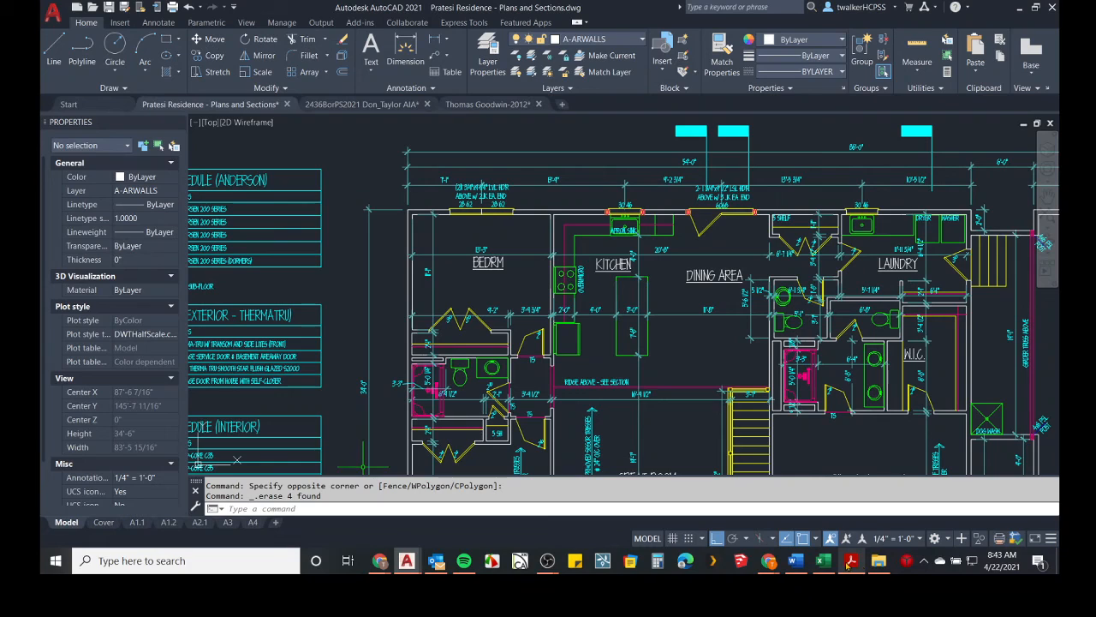
{"action": "middle_click_drag", "start_coordinate": [586, 364], "coordinate": [610, 366]}
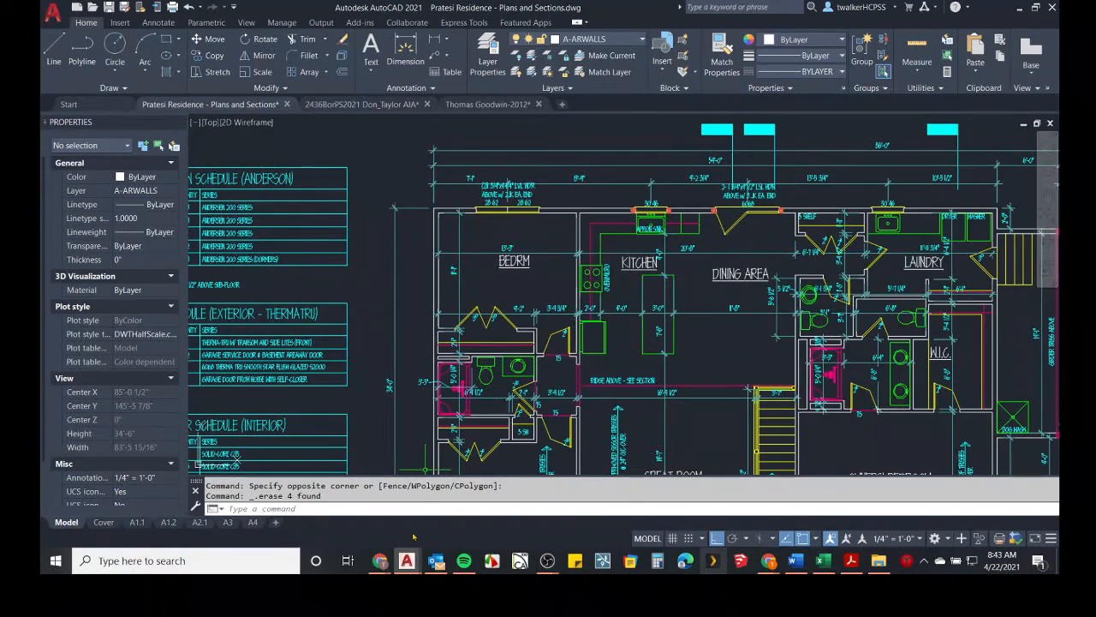
Switch to Revit, dismiss the save reminder and draw a slightly sloped Exterior - Brick on CMU wall beyond the square's upper-right corner.
{"action": "key", "text": "alt+Tab"}
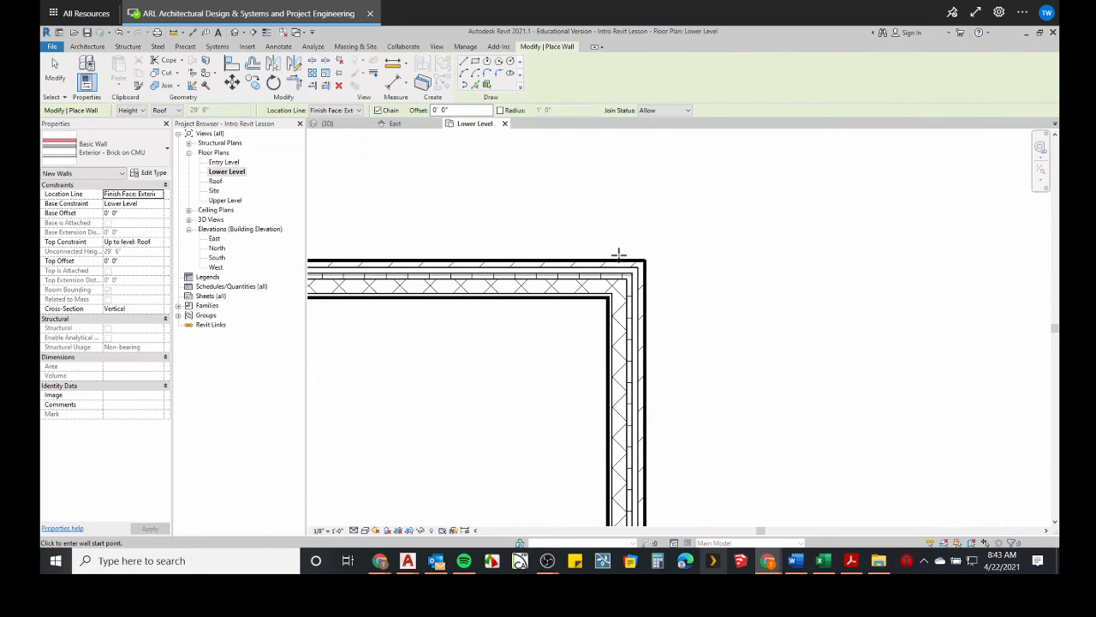
{"action": "left_click", "coordinate": [83, 47]}
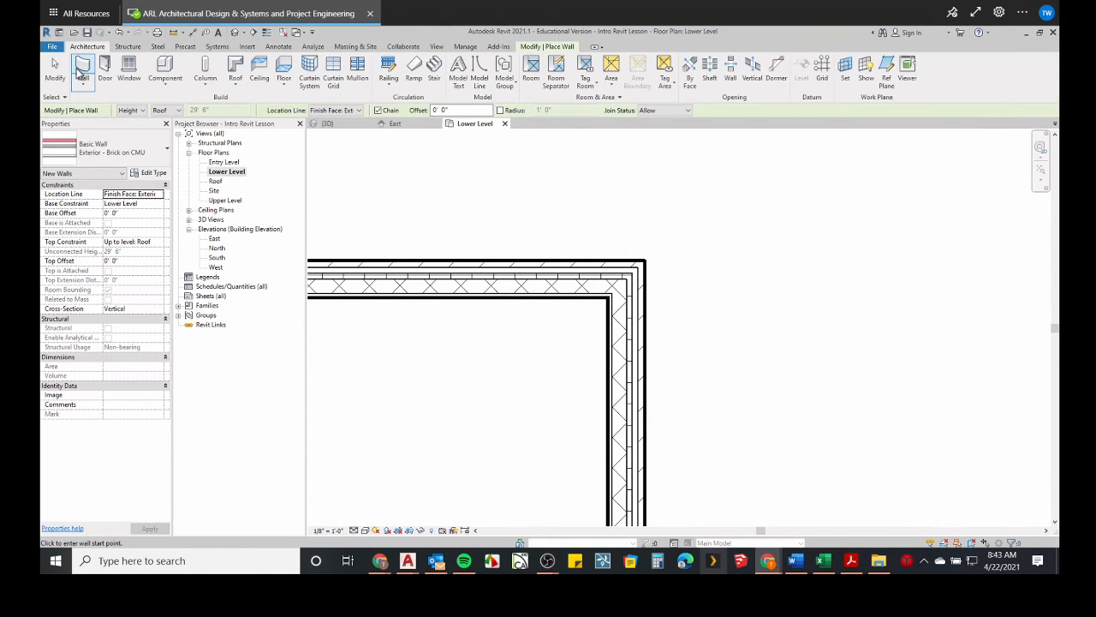
{"action": "left_click", "coordinate": [82, 68]}
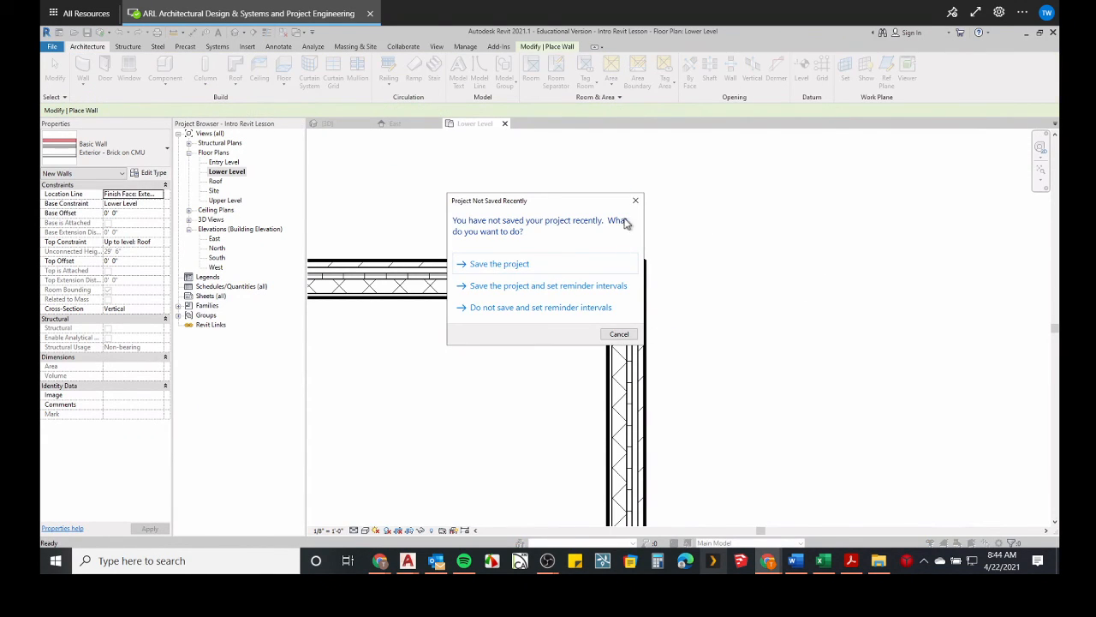
{"action": "left_click", "coordinate": [634, 203]}
{"action": "left_click", "coordinate": [675, 197]}
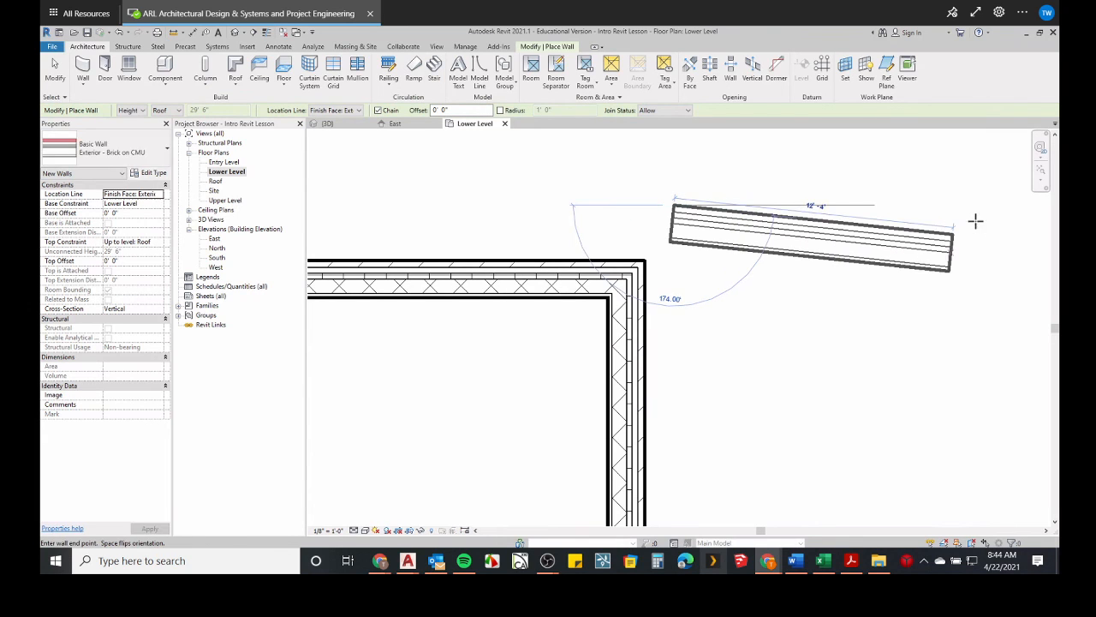
{"action": "left_click", "coordinate": [978, 194]}
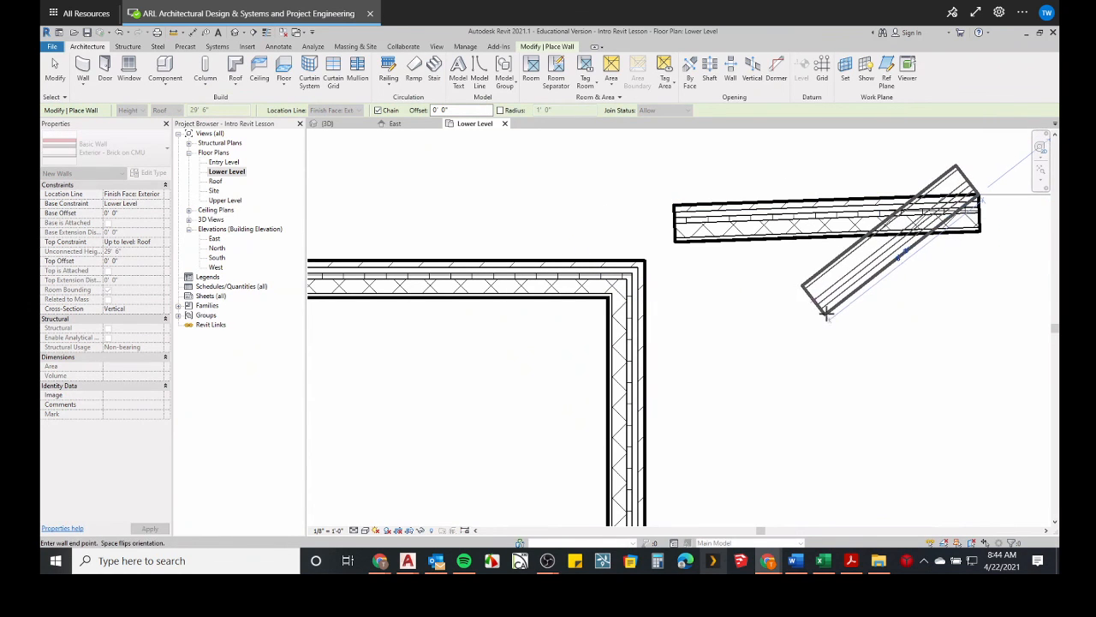
{"action": "key", "text": "Escape"}
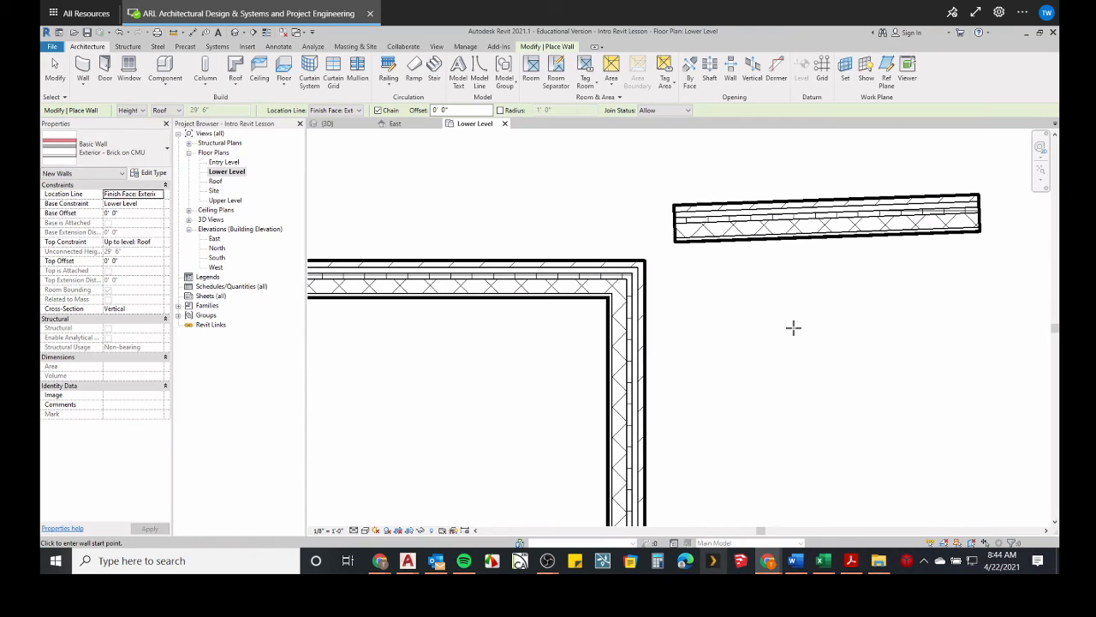
Draw a closed rectangle of Exterior - Brick on CMU walls, about 5'-5" deep, below the sloped wall.
{"action": "left_click", "coordinate": [783, 321]}
{"action": "left_click", "coordinate": [941, 321]}
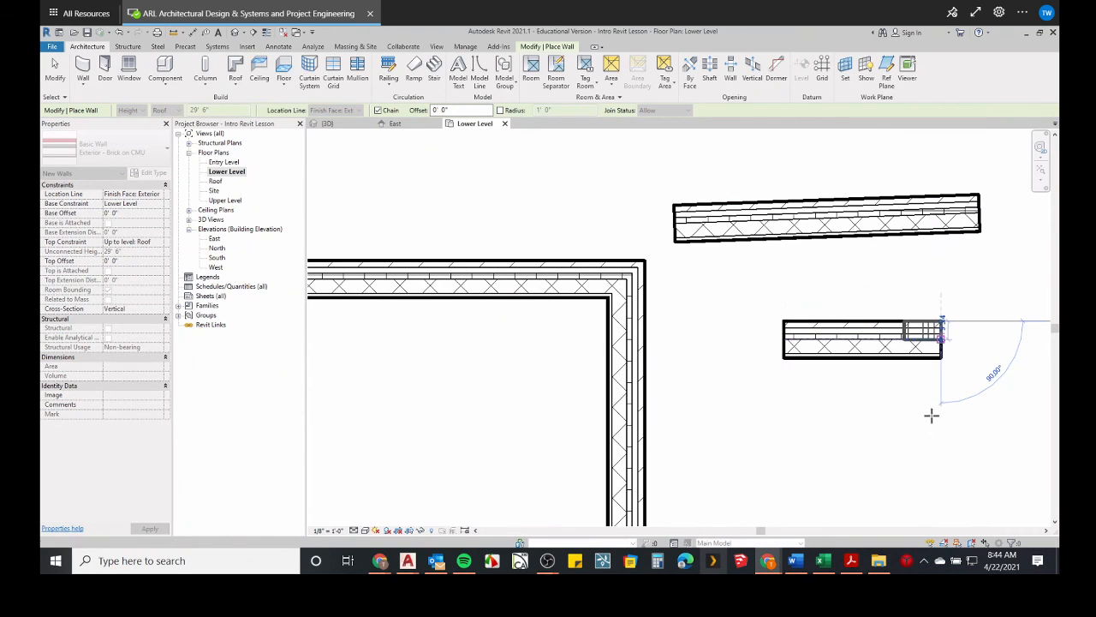
{"action": "left_click", "coordinate": [941, 444]}
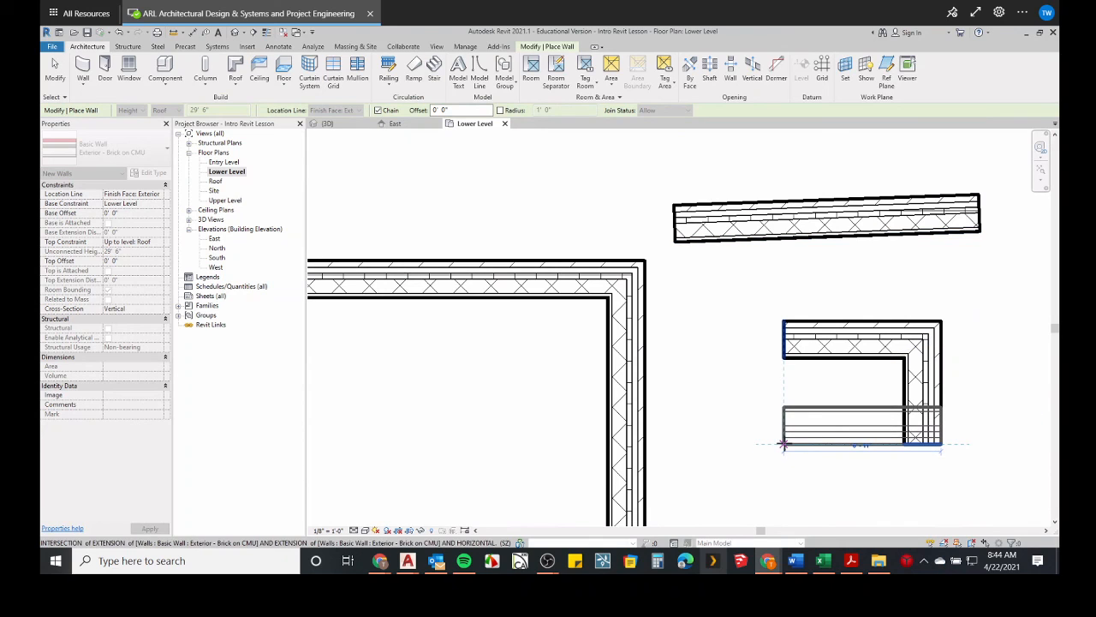
{"action": "left_click", "coordinate": [783, 444]}
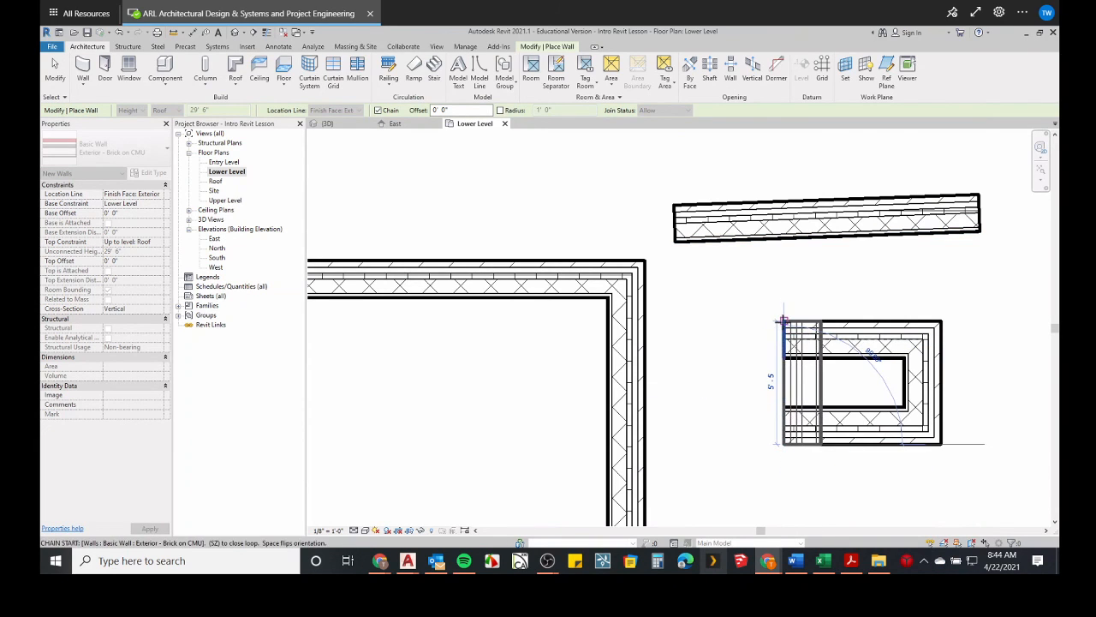
{"action": "left_click", "coordinate": [783, 322]}
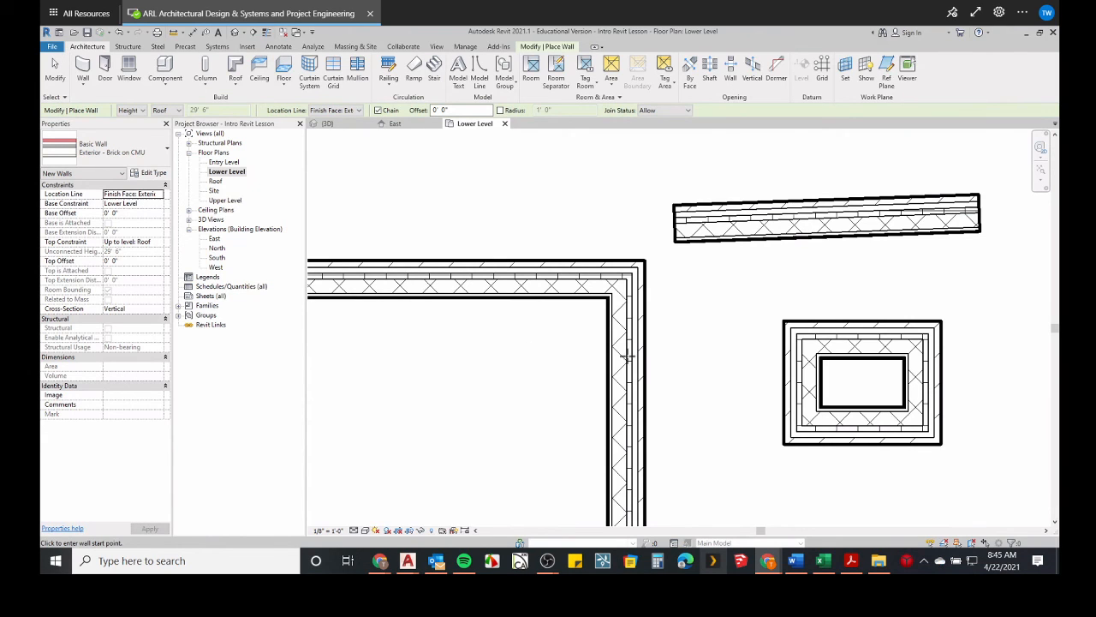
End wall placement and delete the practice walls around the rectangle, the sloped wall and the square's upper-right corner.
{"action": "scroll", "coordinate": [629, 357], "scroll_direction": "down", "scroll_amount": 3}
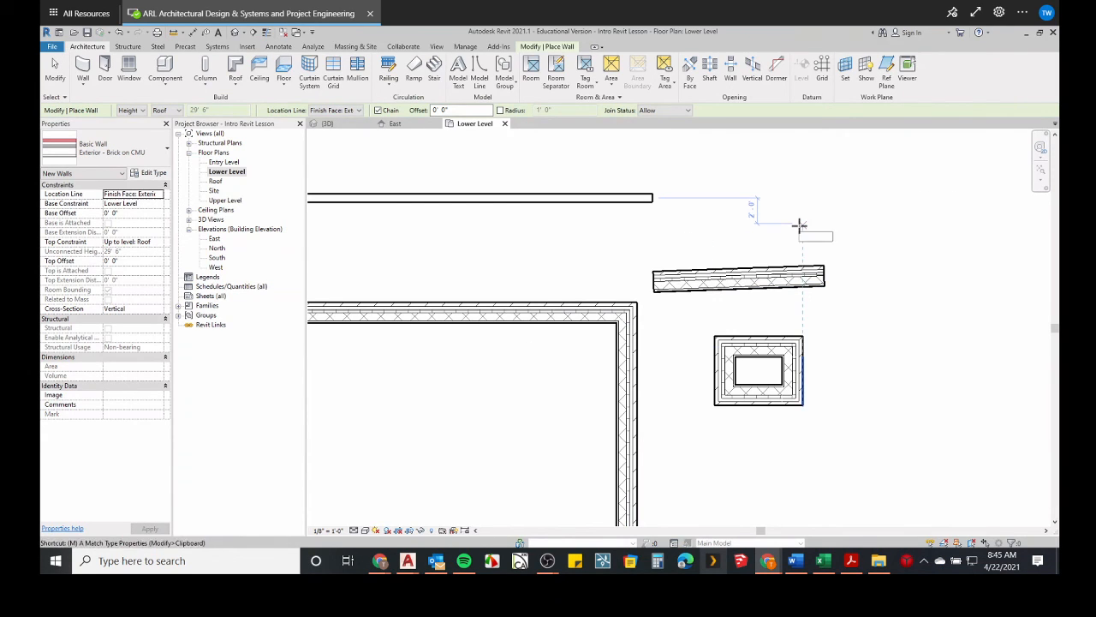
{"action": "key", "text": "Escape"}
{"action": "key", "text": "Escape"}
{"action": "left_click_drag", "start_coordinate": [848, 161], "coordinate": [436, 462]}
{"action": "key", "text": "Delete"}
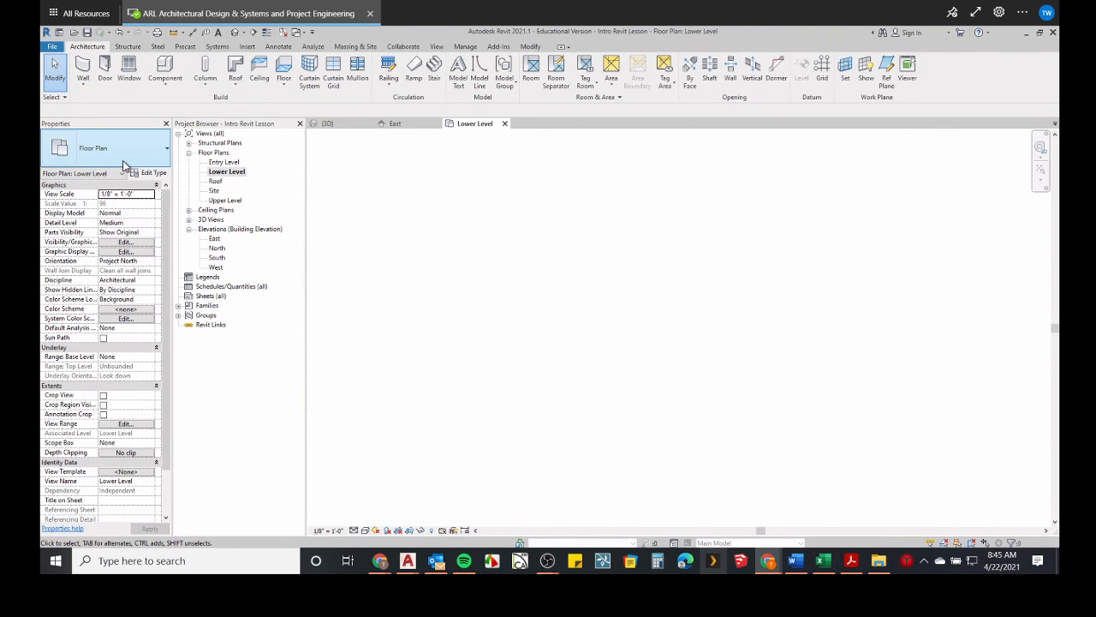
Start a new wall with the Generic - 8" type and duplicate that type as ML-EW.
{"action": "left_click", "coordinate": [82, 75]}
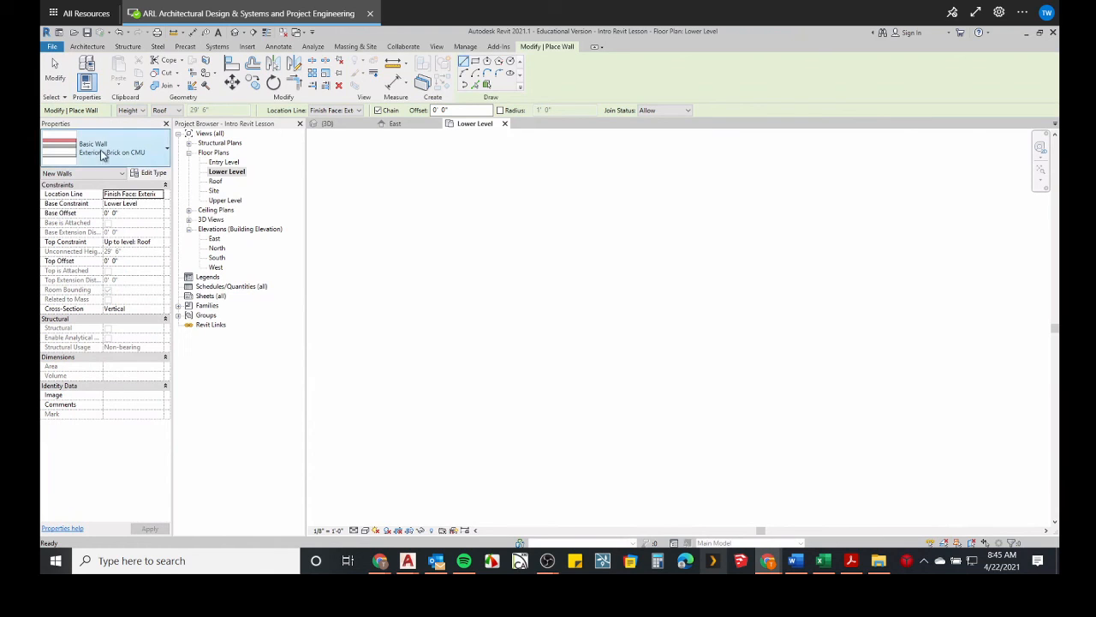
{"action": "left_click", "coordinate": [140, 154]}
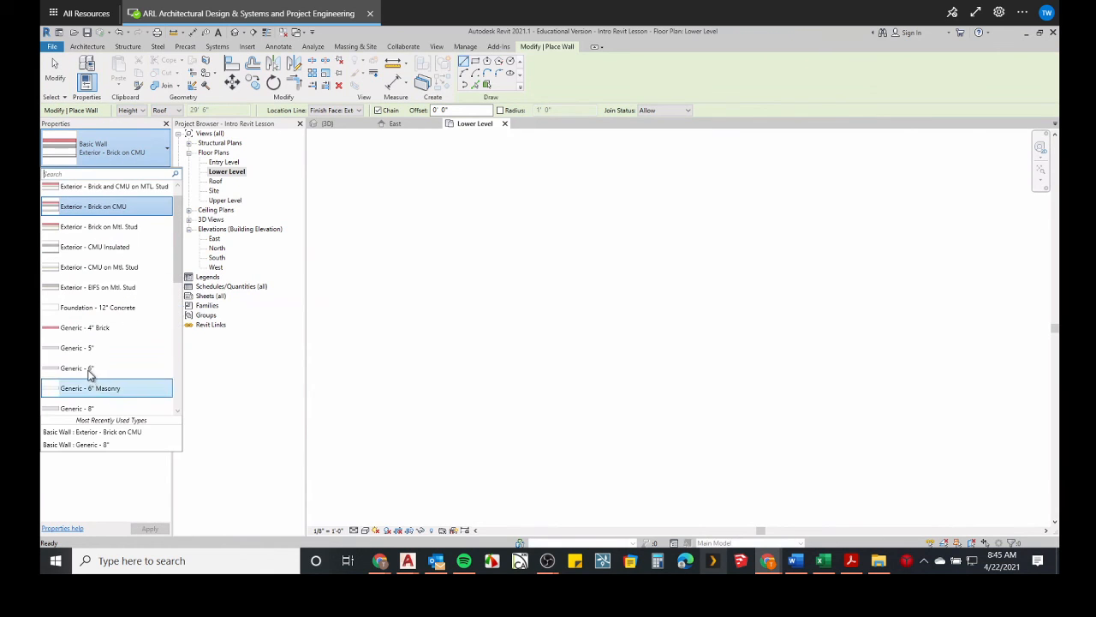
{"action": "left_click", "coordinate": [133, 214]}
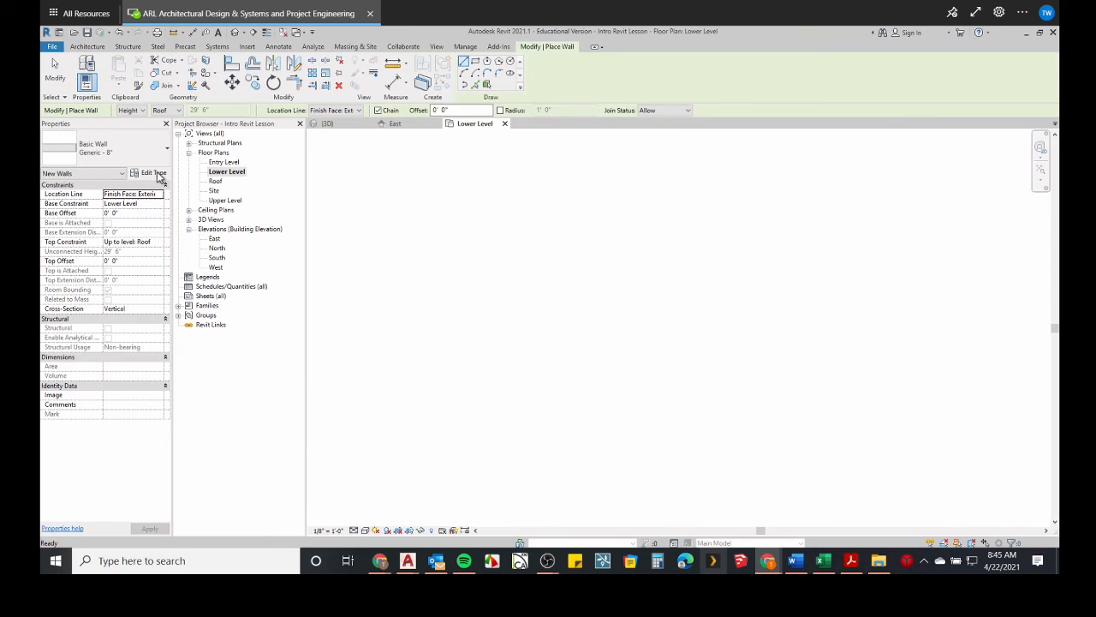
{"action": "left_click", "coordinate": [148, 173]}
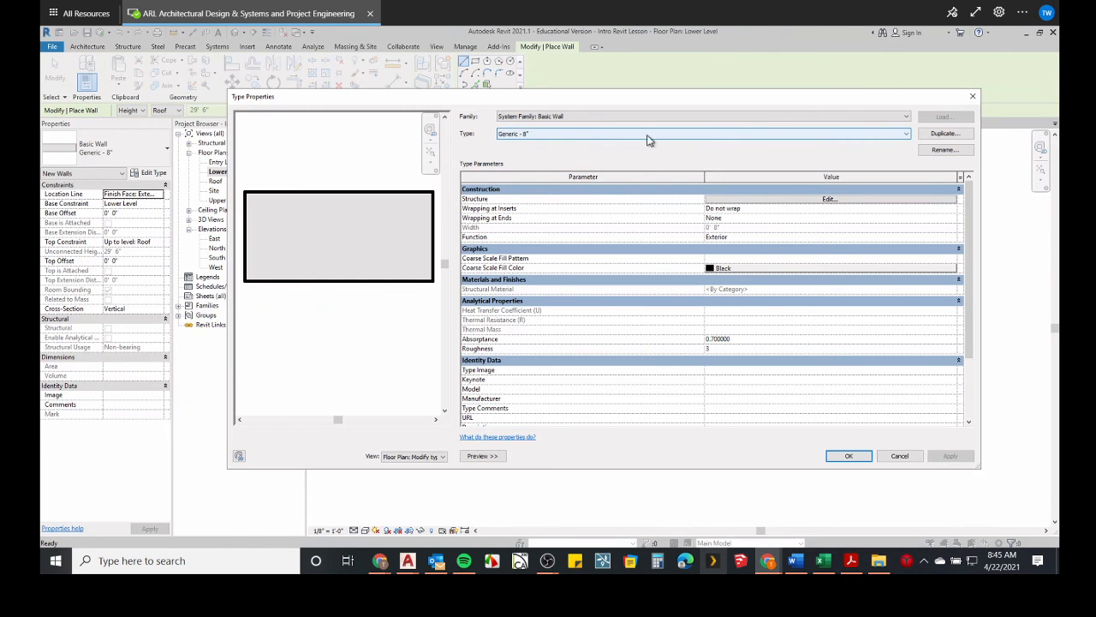
{"action": "left_click", "coordinate": [944, 134]}
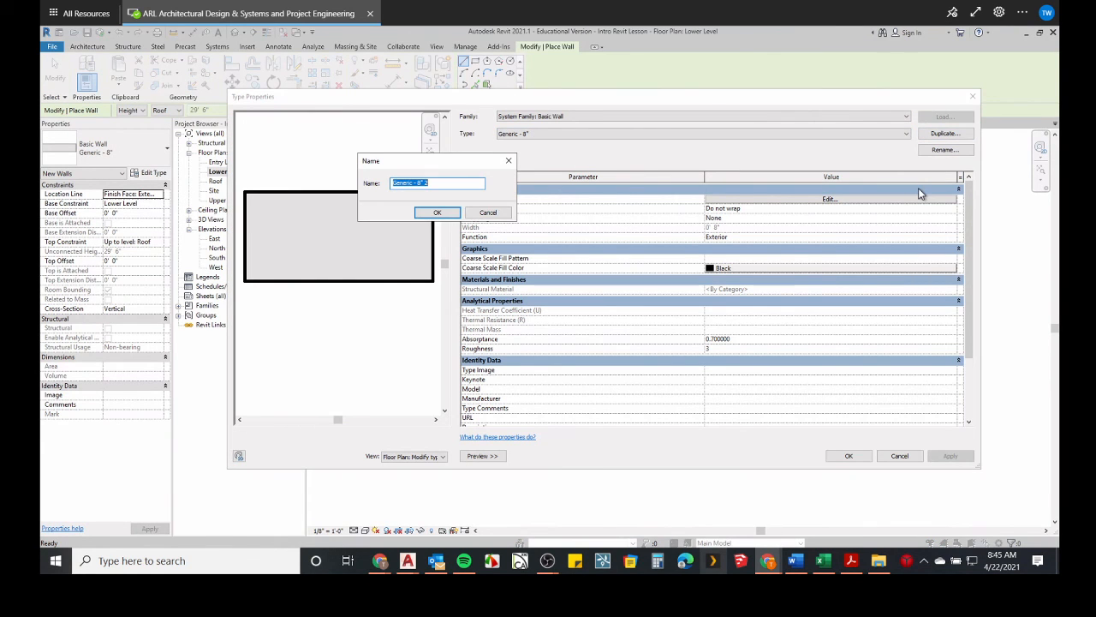
{"action": "type", "text": "ML-EQWW"}
{"action": "key", "text": "Return"}
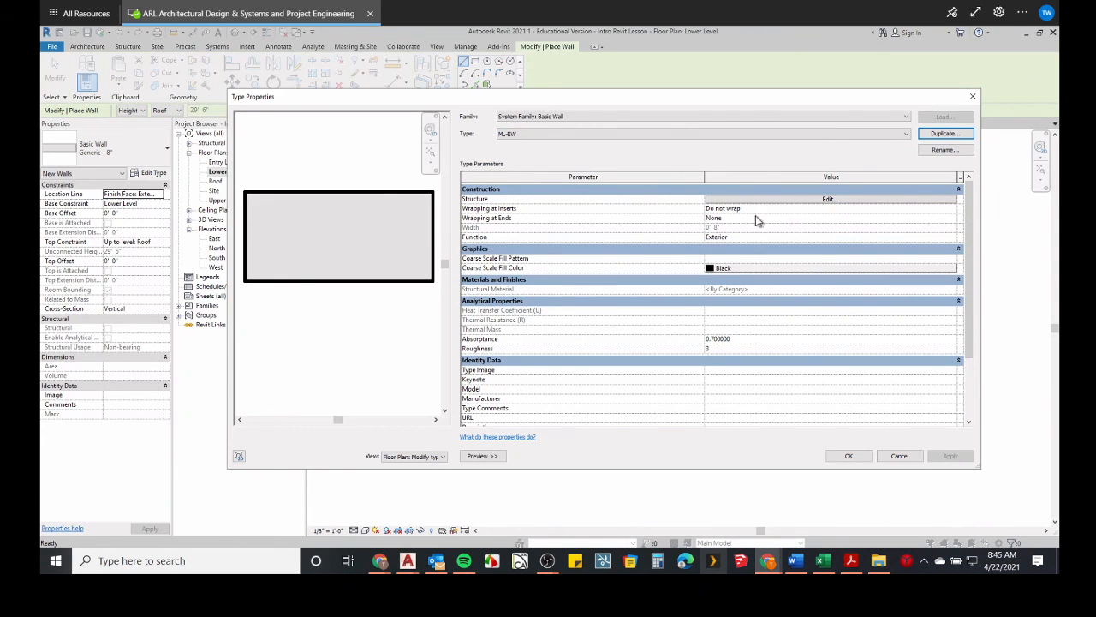
Set the thickness of the ML-EW wall type's Structure [1] layer to 6 and accept the type changes.
{"action": "left_click", "coordinate": [785, 199]}
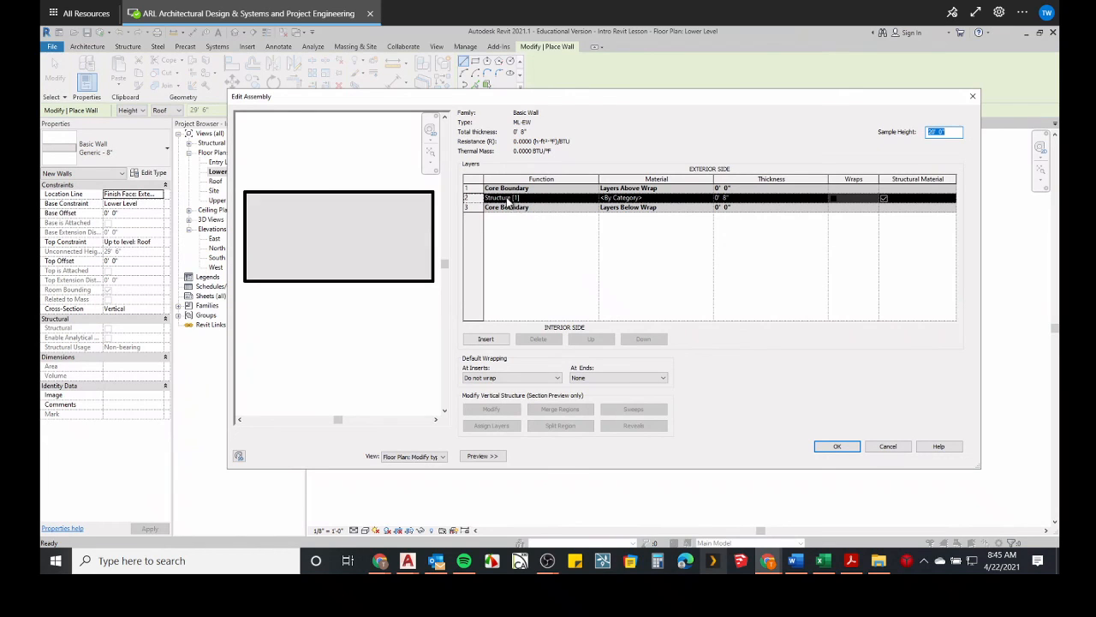
{"action": "left_click", "coordinate": [728, 198]}
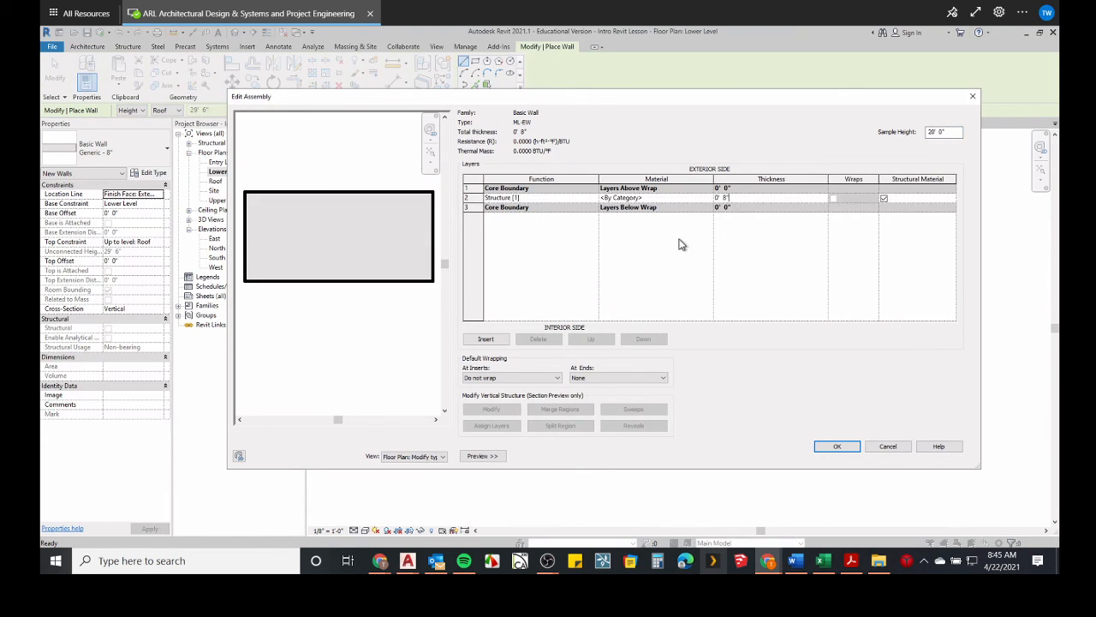
{"action": "left_click_drag", "start_coordinate": [755, 198], "coordinate": [624, 200]}
{"action": "type", "text": "6"}
{"action": "left_click", "coordinate": [837, 446]}
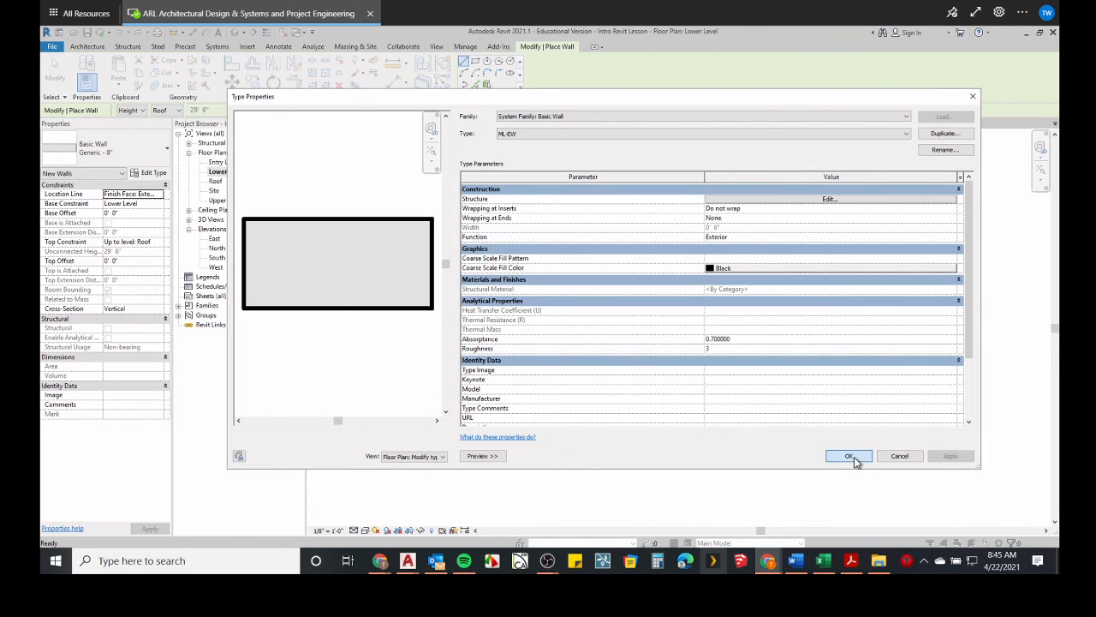
{"action": "left_click", "coordinate": [848, 457]}
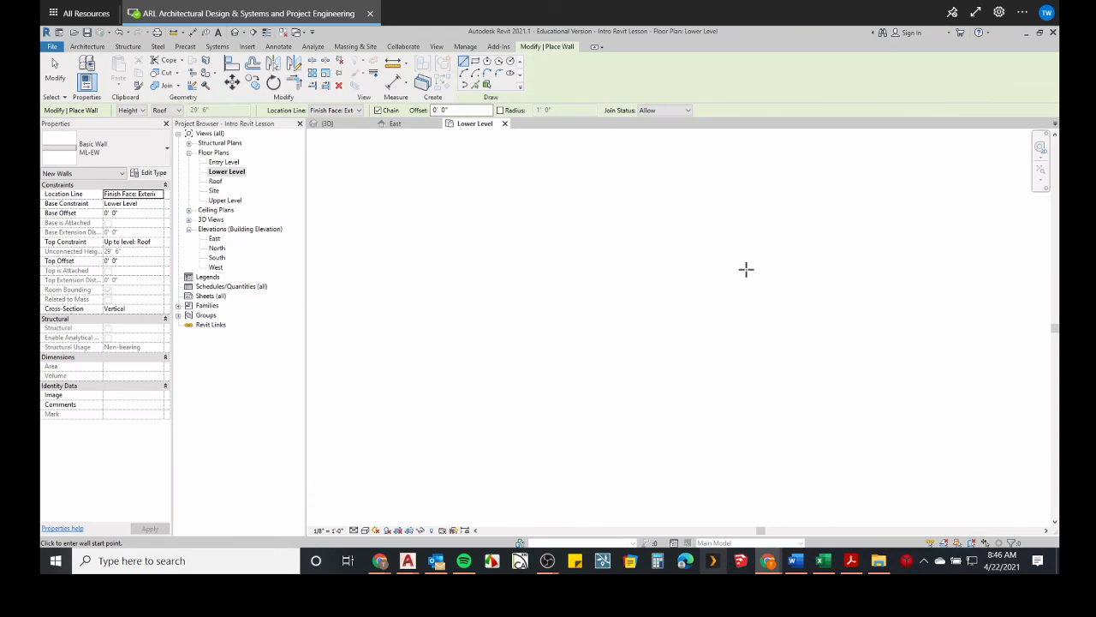
Leave wall placement and delete the two remaining L-shaped Brick on CMU walls between the elevation markers.
{"action": "scroll", "coordinate": [707, 294], "scroll_direction": "down", "scroll_amount": 5}
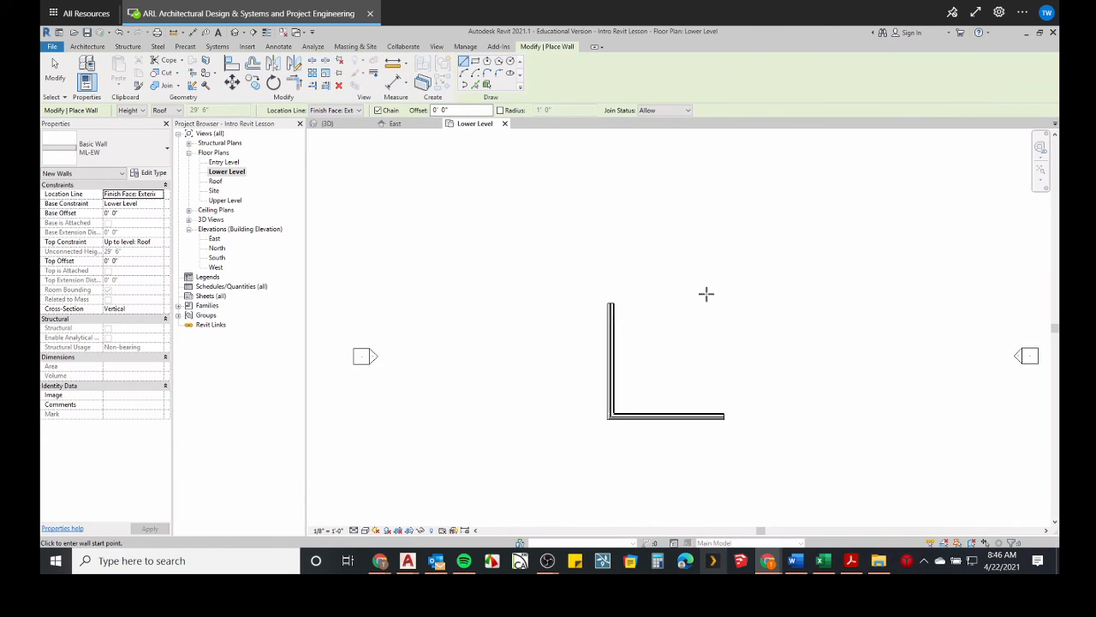
{"action": "scroll", "coordinate": [707, 294], "scroll_direction": "down", "scroll_amount": 2}
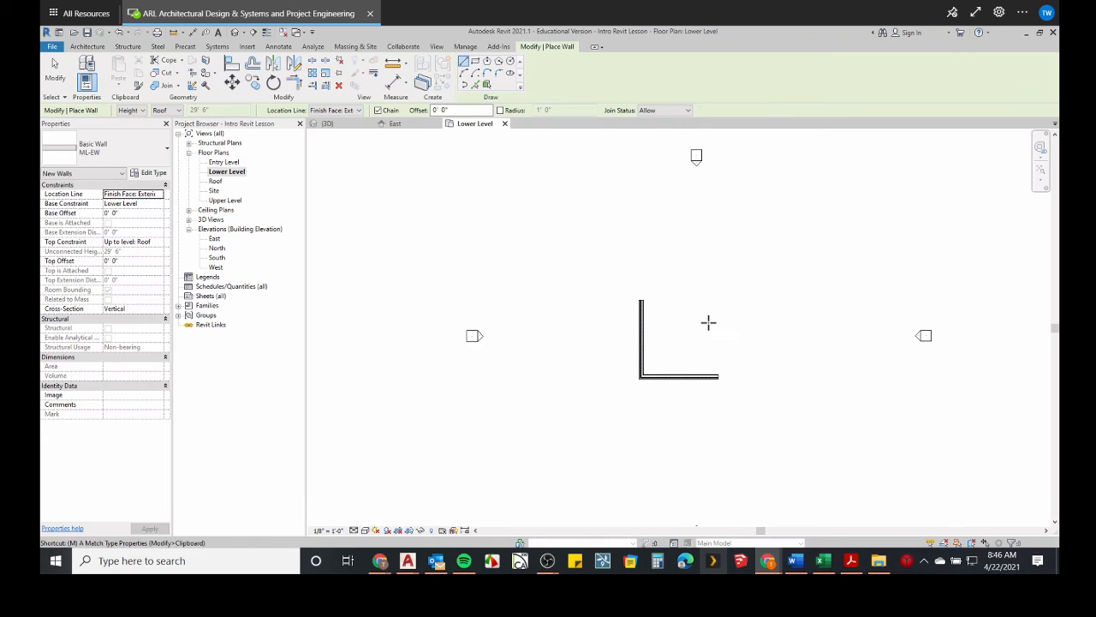
{"action": "key", "text": "Escape"}
{"action": "left_click_drag", "start_coordinate": [727, 318], "coordinate": [614, 416]}
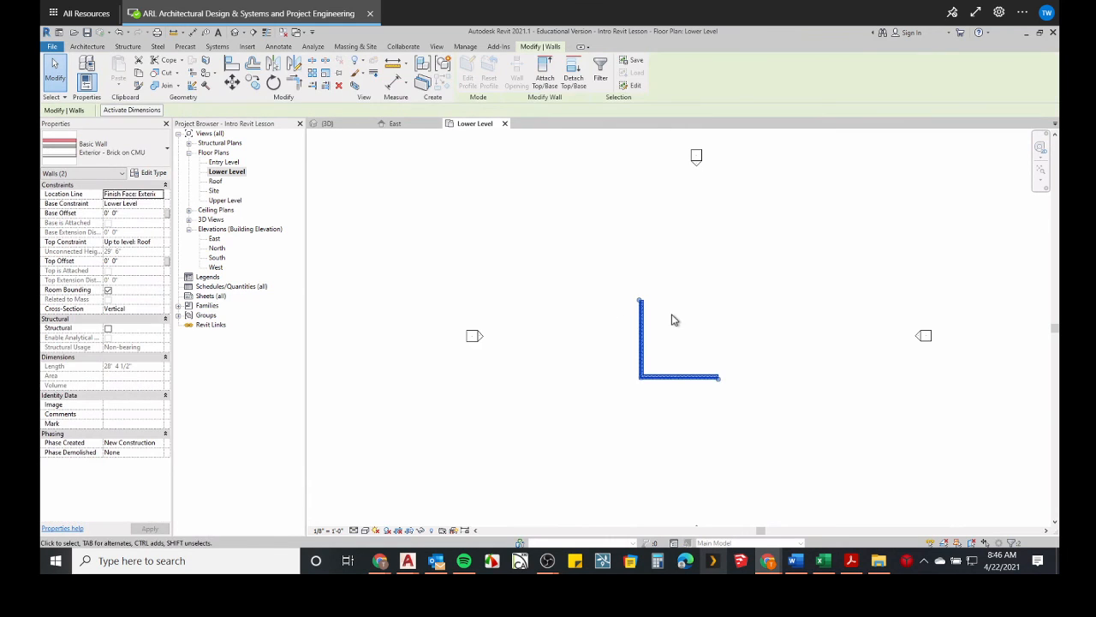
{"action": "key", "text": "Delete"}
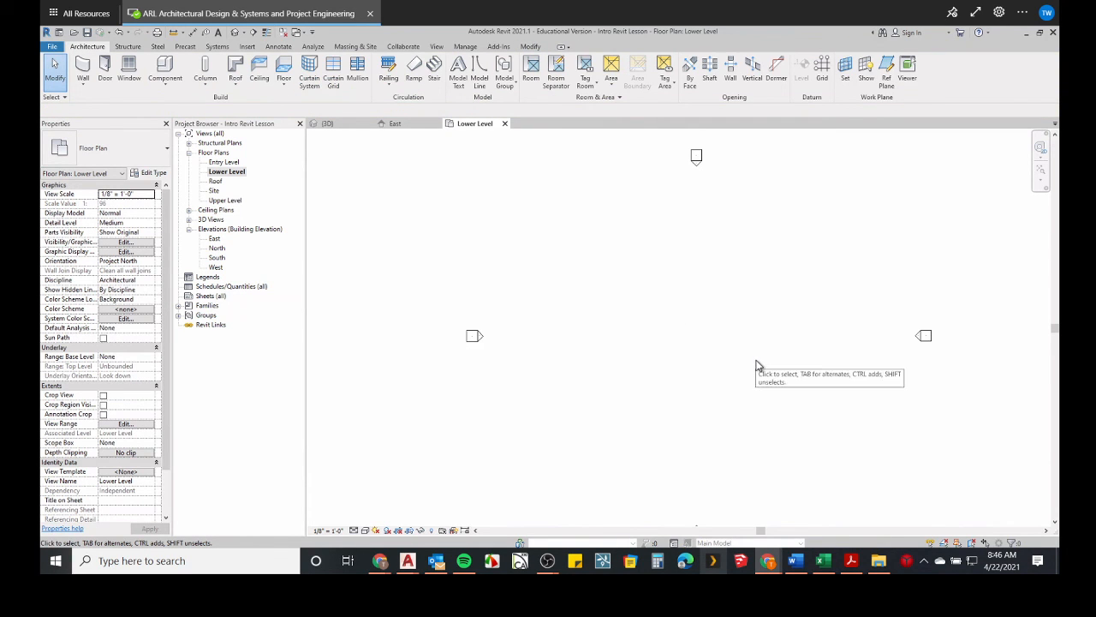